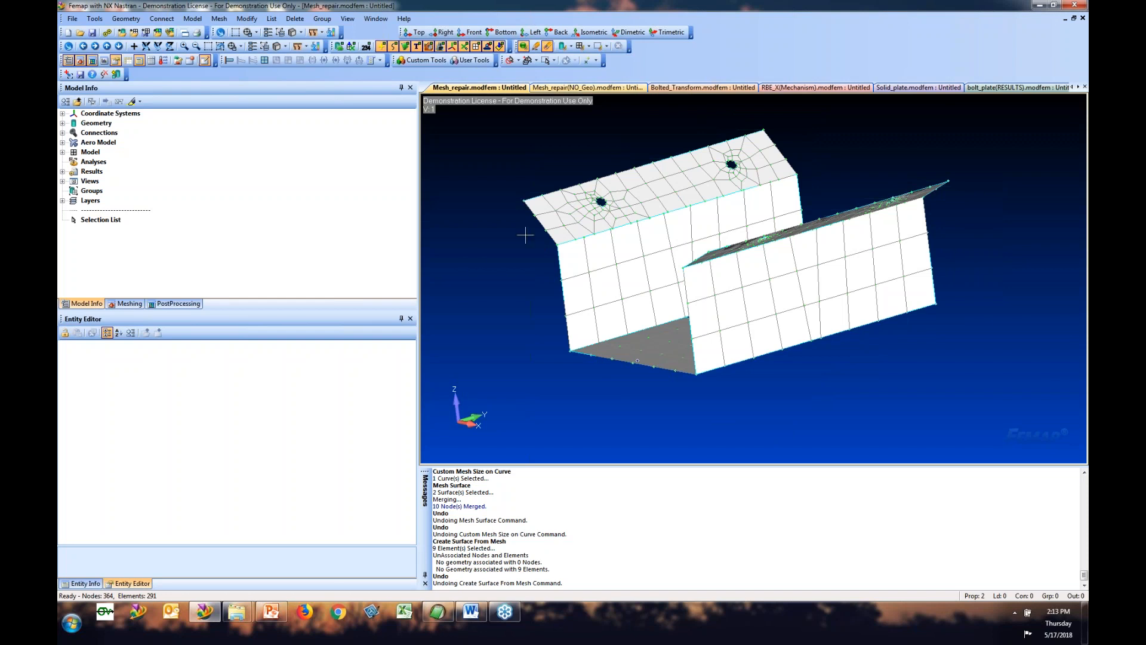
Step: Measure the distance across the front bolt hole in the far upper flange and review the reported distance
middle_drag(472, 263, 498, 267)
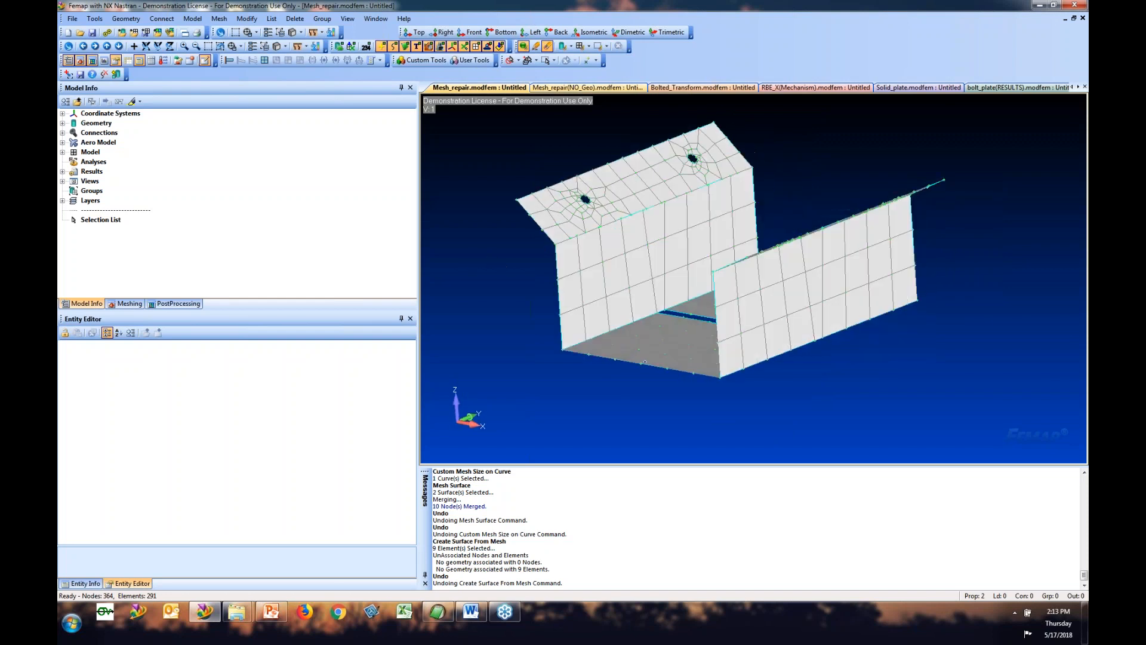
scroll(635, 205, up, 5)
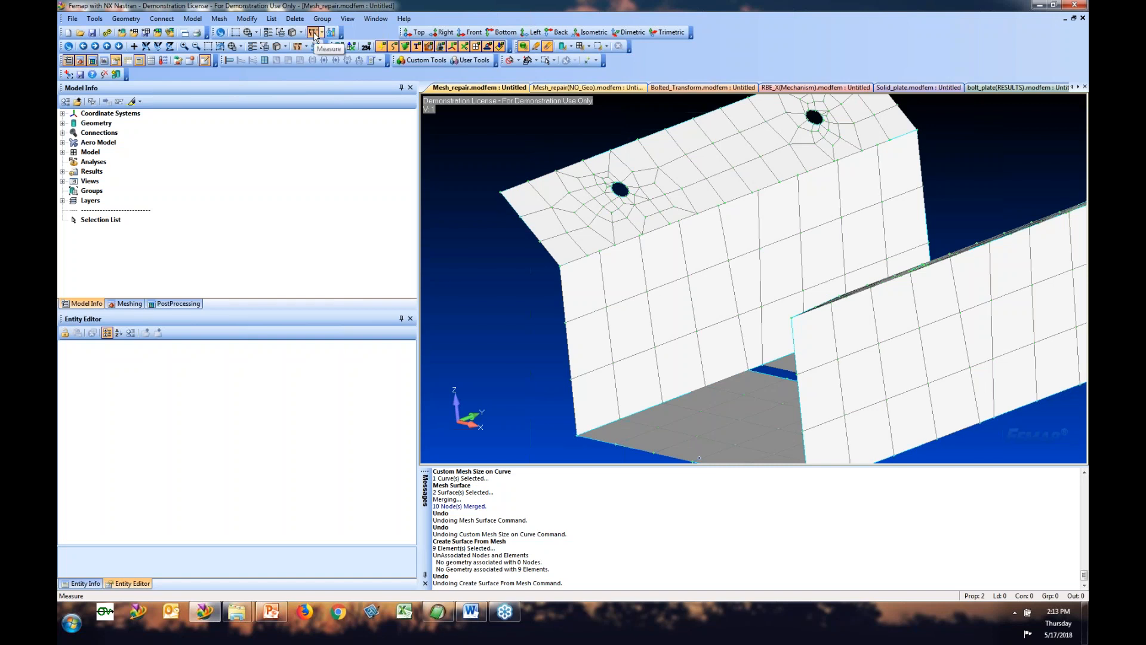
click(313, 34)
click(616, 184)
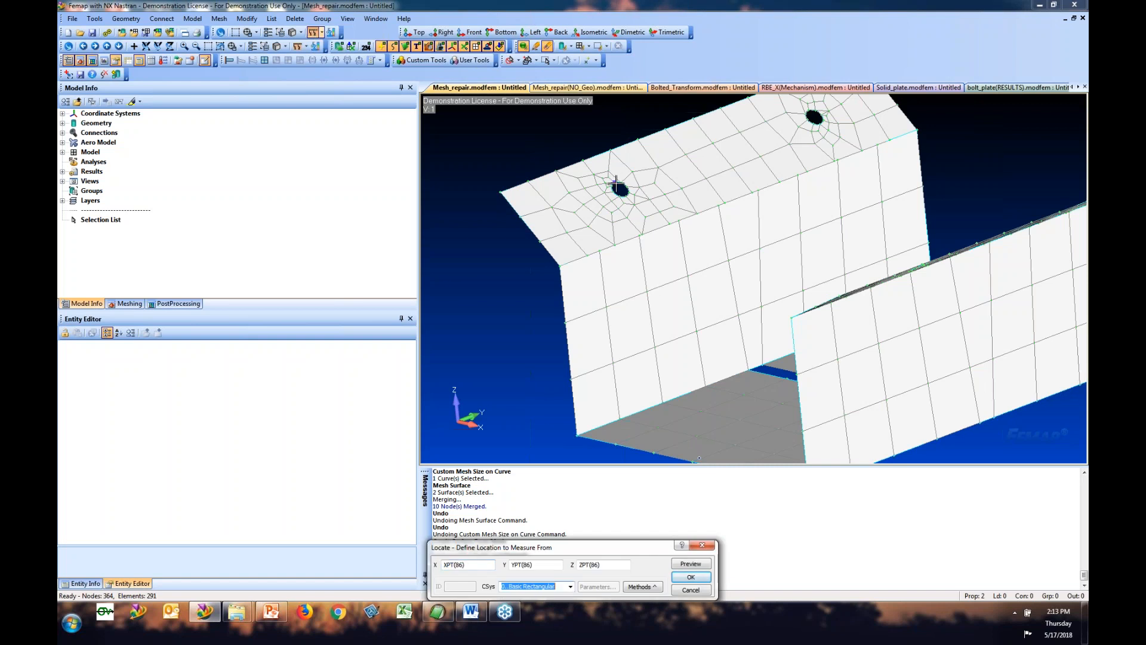
click(686, 578)
click(705, 579)
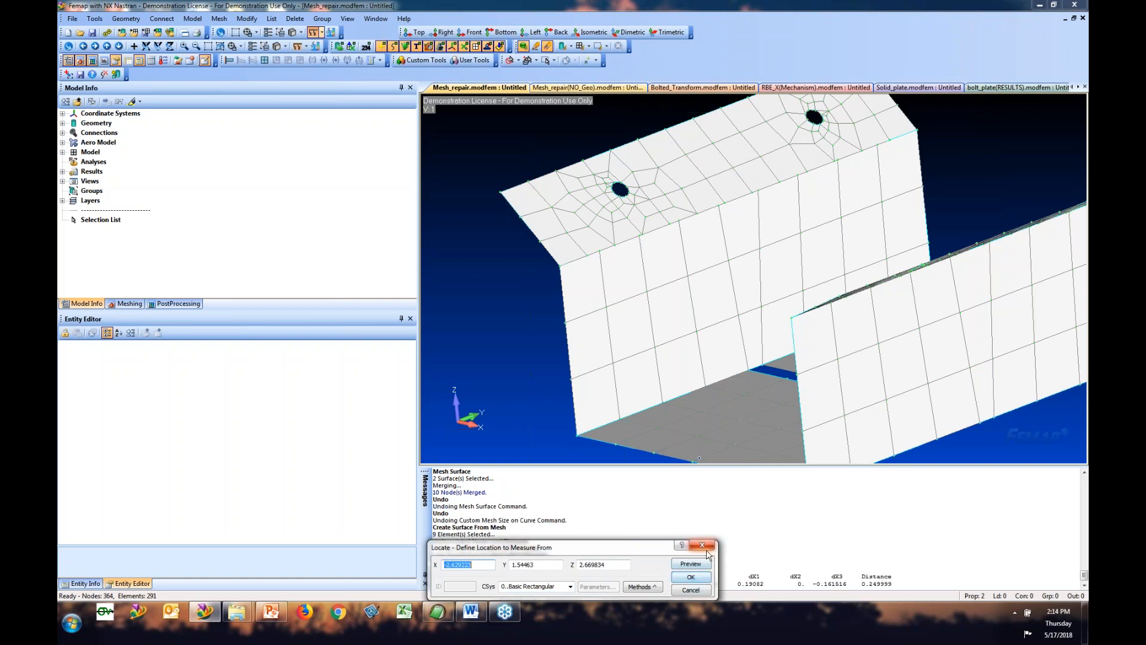
drag(490, 507, 434, 459)
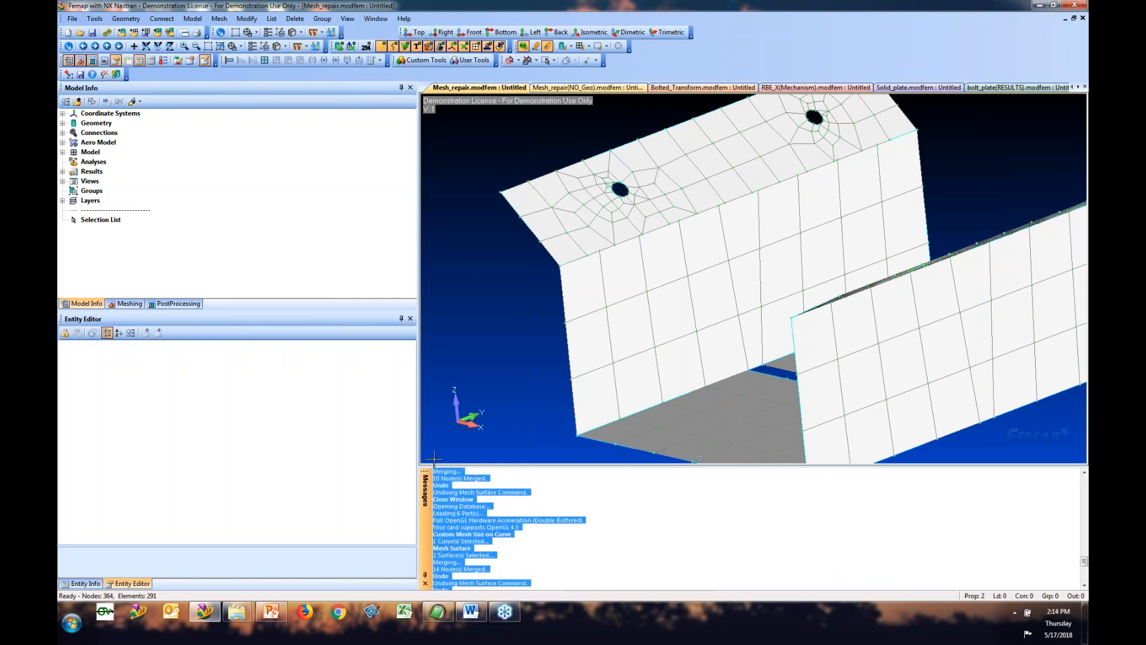
drag(893, 501, 854, 505)
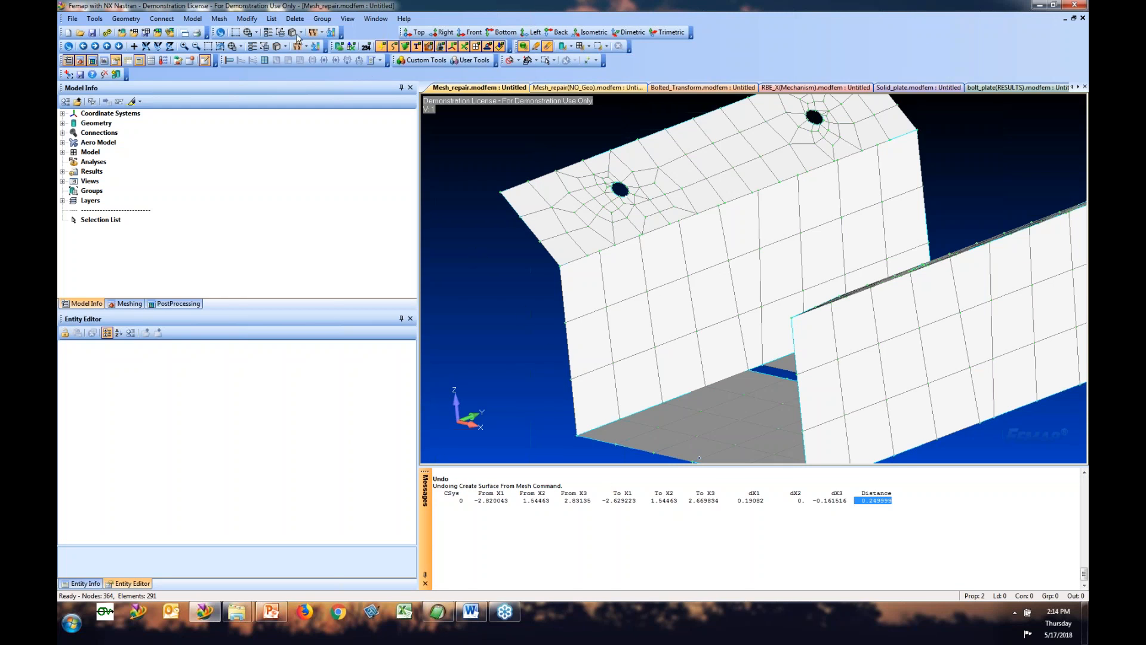
Step: Measure the far flange's end edge from its outer corner to the bend corner
click(318, 35)
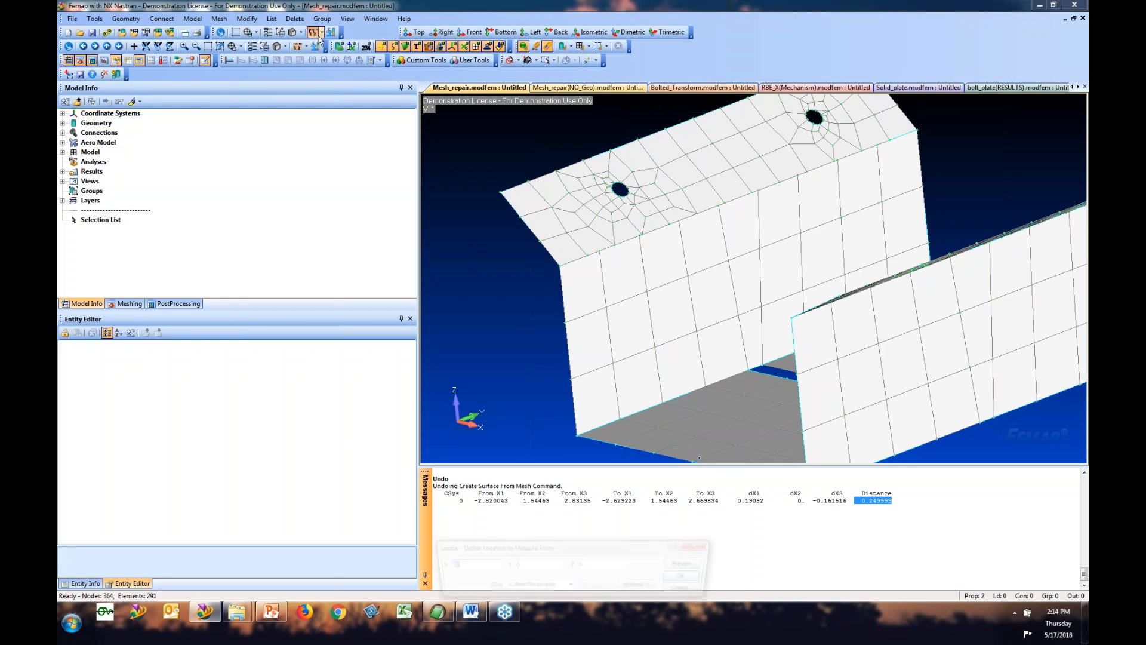
double_click(500, 192)
double_click(561, 265)
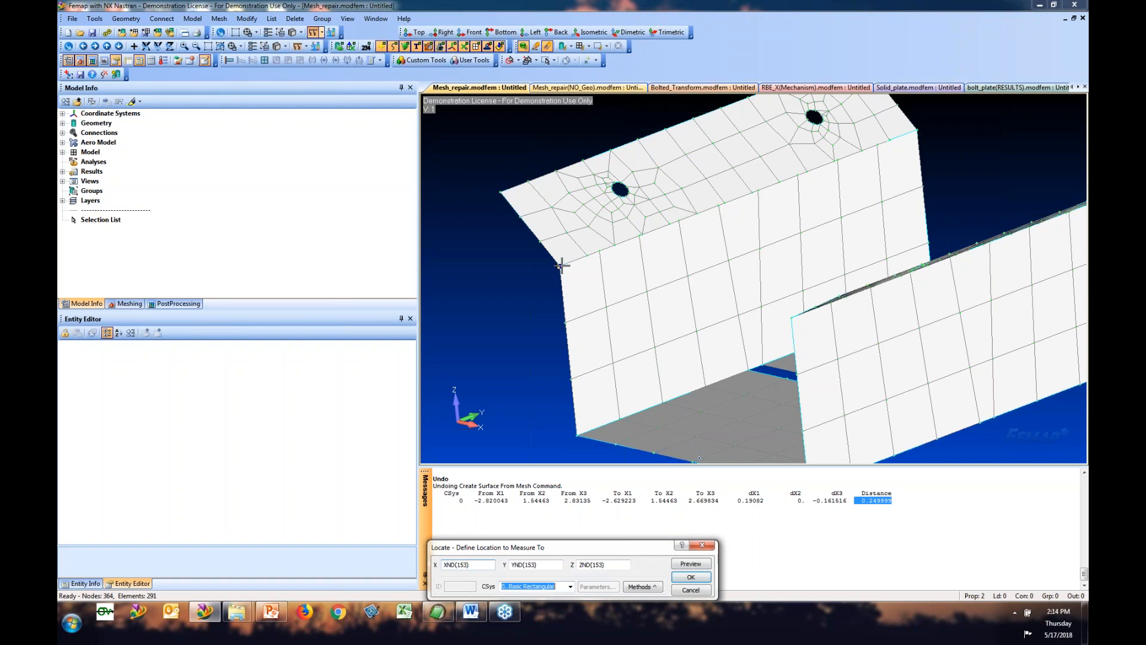
click(691, 589)
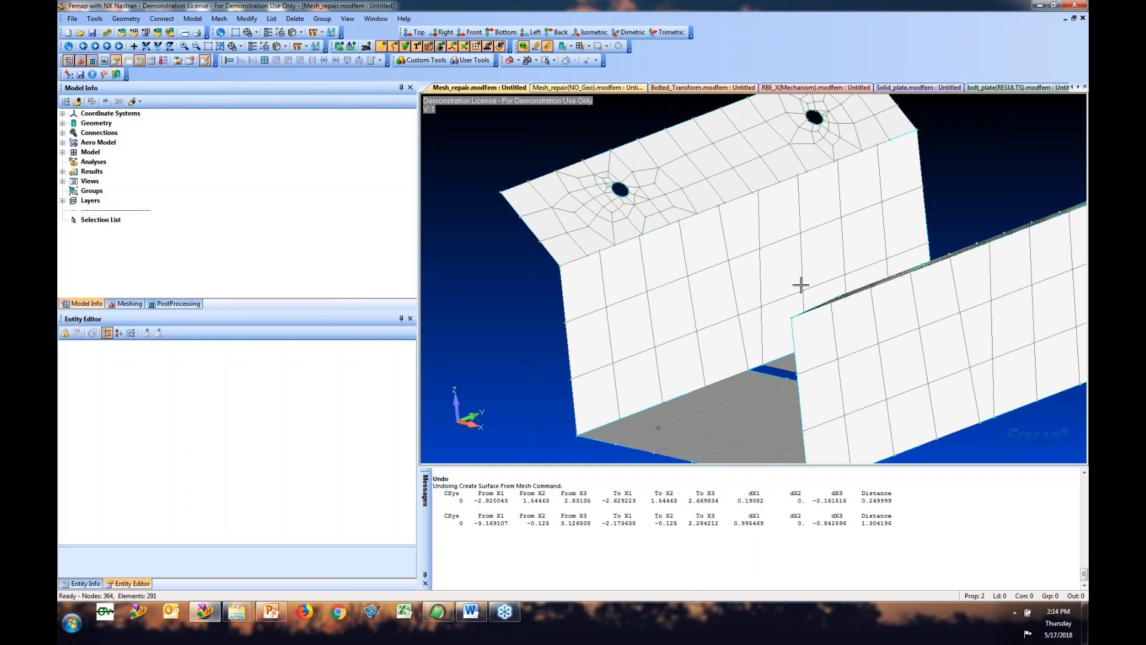
Step: Start a mesh mass properties check and box-select all elements of the bracket
scroll(801, 285, down, 5)
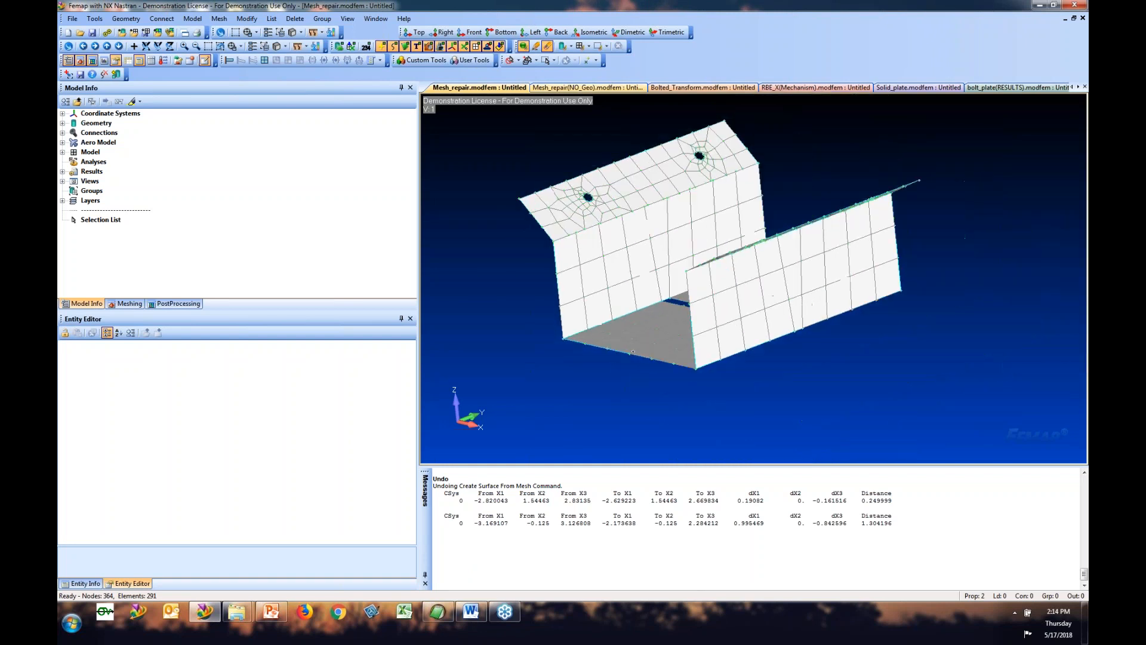
click(95, 20)
mouse_move(135, 338)
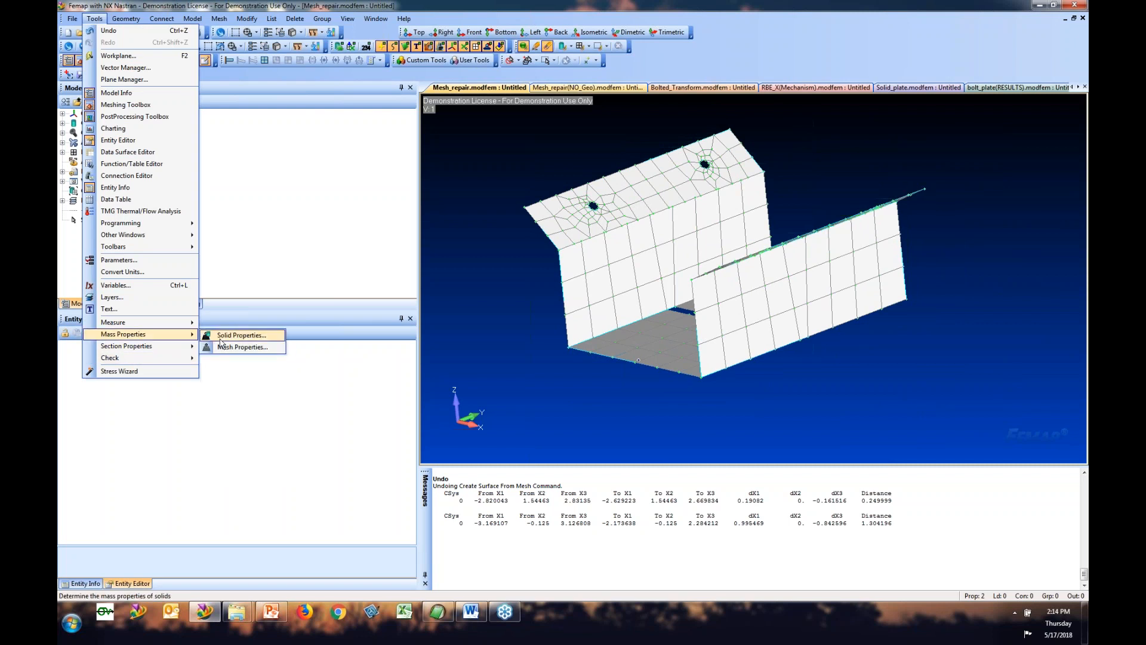
click(222, 347)
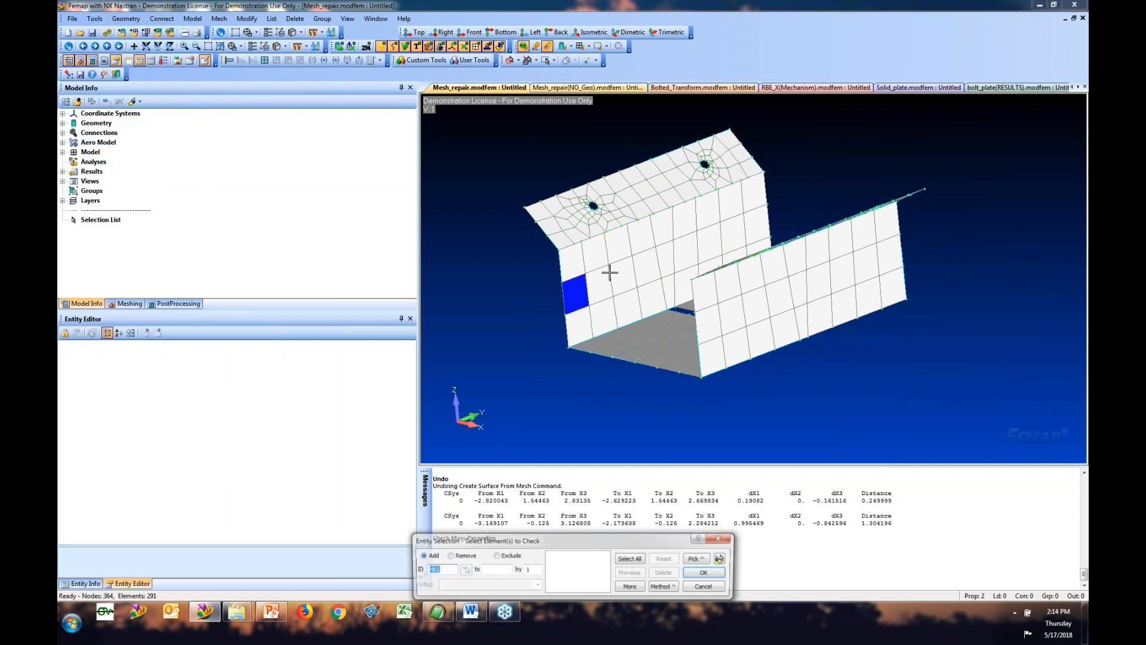
scroll(584, 293, down, 2)
shift+drag(487, 136, 896, 382)
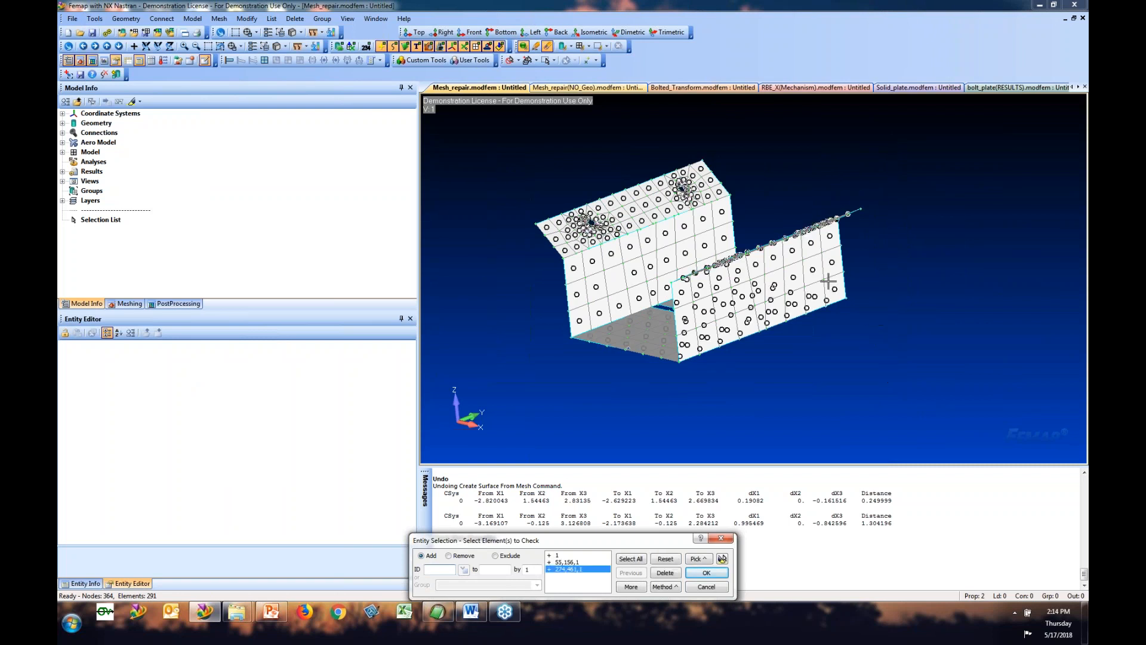
Step: Pick the bracket's elements for the mass check with a polygon drawn around the whole part
ctrl+drag(849, 342, 919, 350)
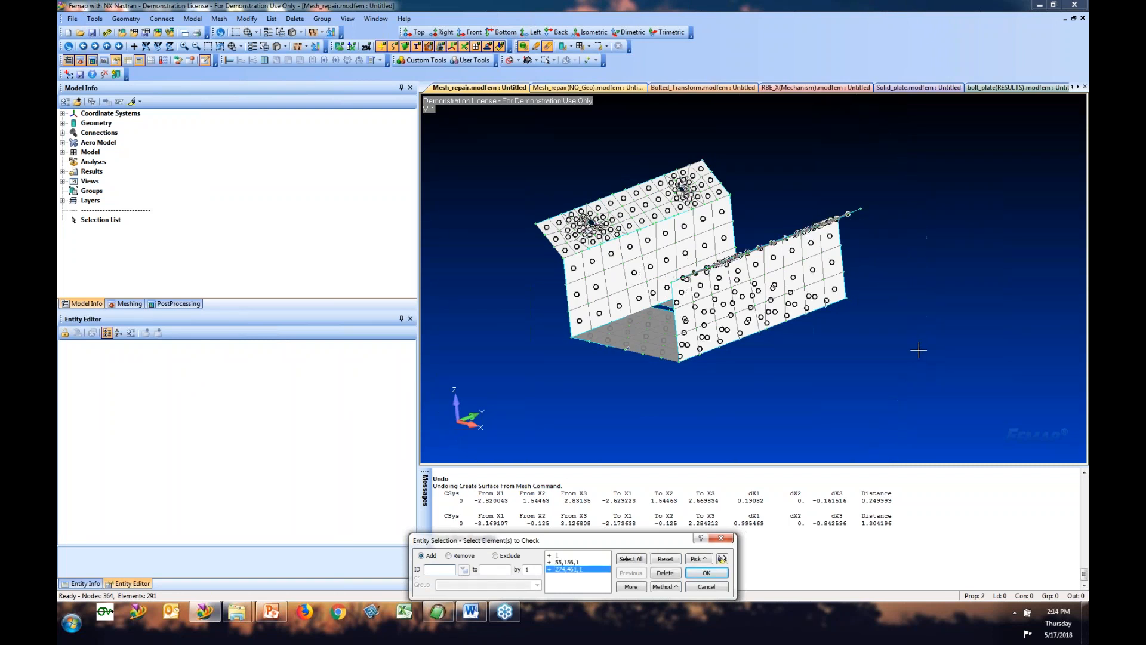
ctrl+shift+click(543, 365)
click(512, 202)
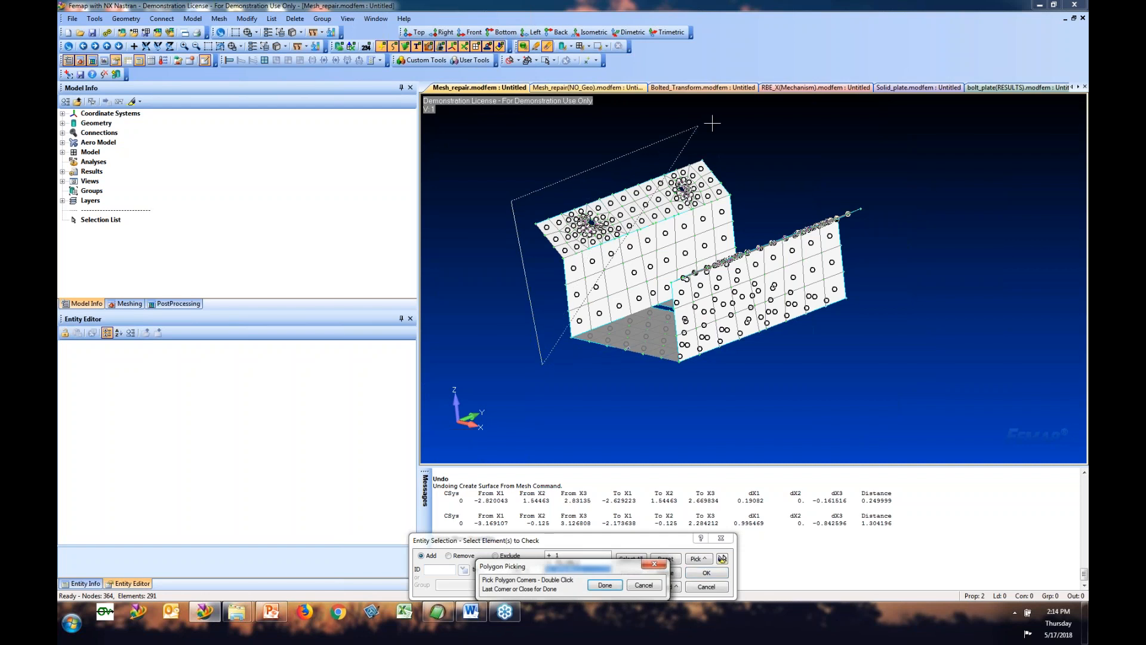
click(714, 123)
click(917, 196)
click(910, 317)
click(817, 366)
click(617, 392)
click(604, 585)
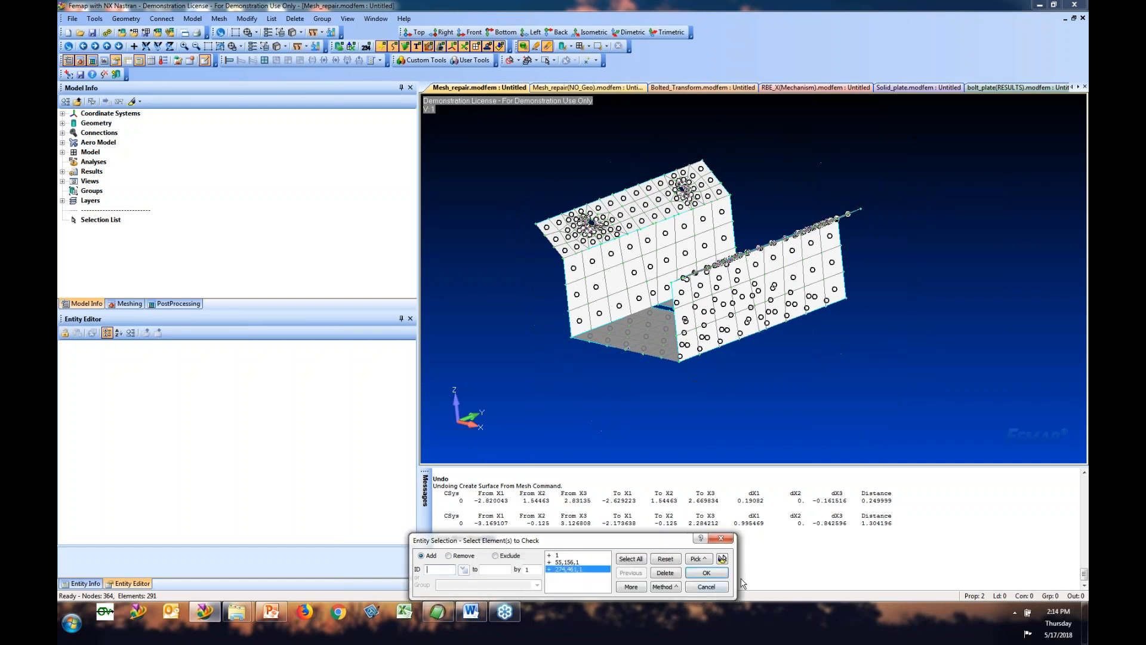
Step: Run the mass properties check in the Basic Rectangular coordinate system and review the reported structural mass
key(Return)
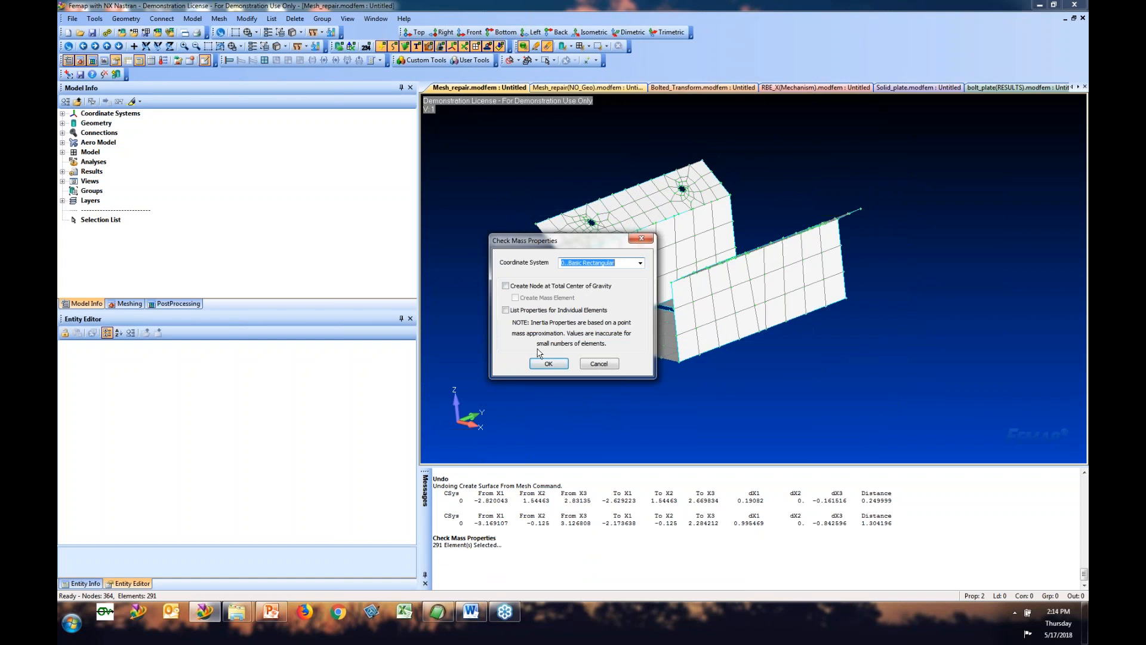
click(549, 364)
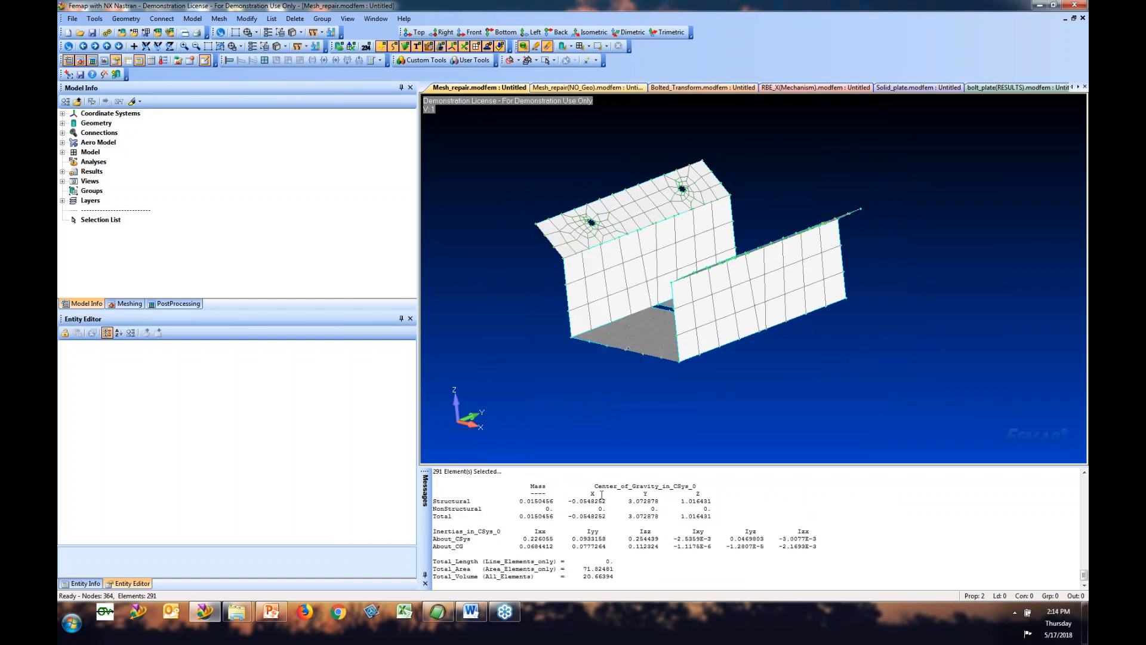
drag(636, 572, 521, 504)
click(551, 499)
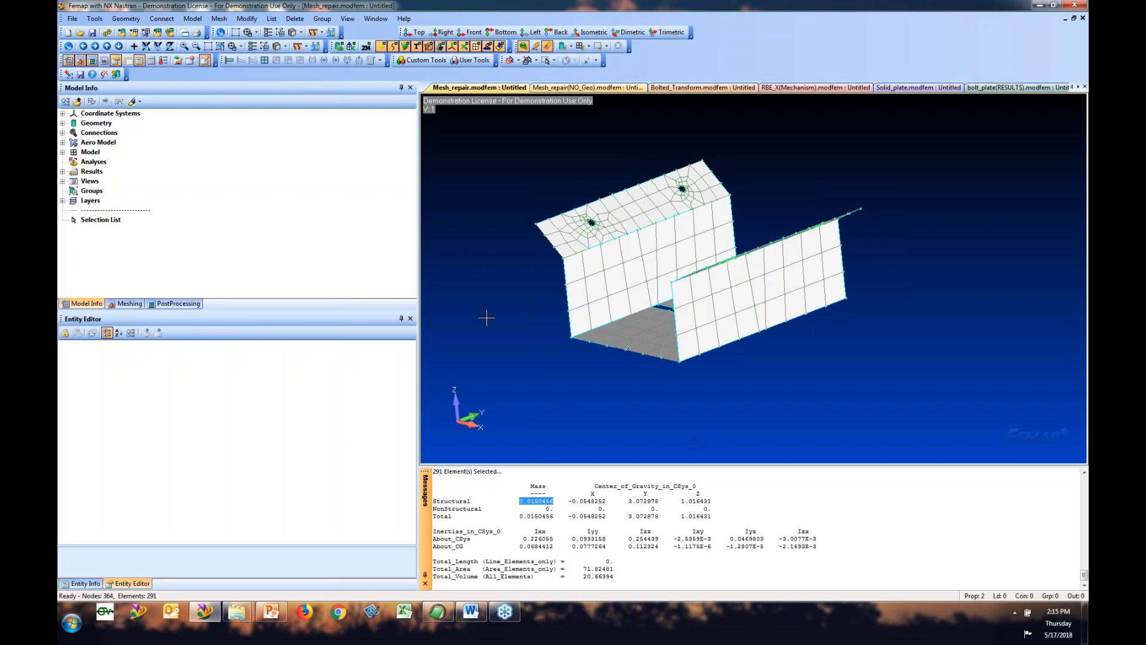
Step: Inspect the mass density in the AISI 4340 Steel material definition and leave it without changes
click(62, 152)
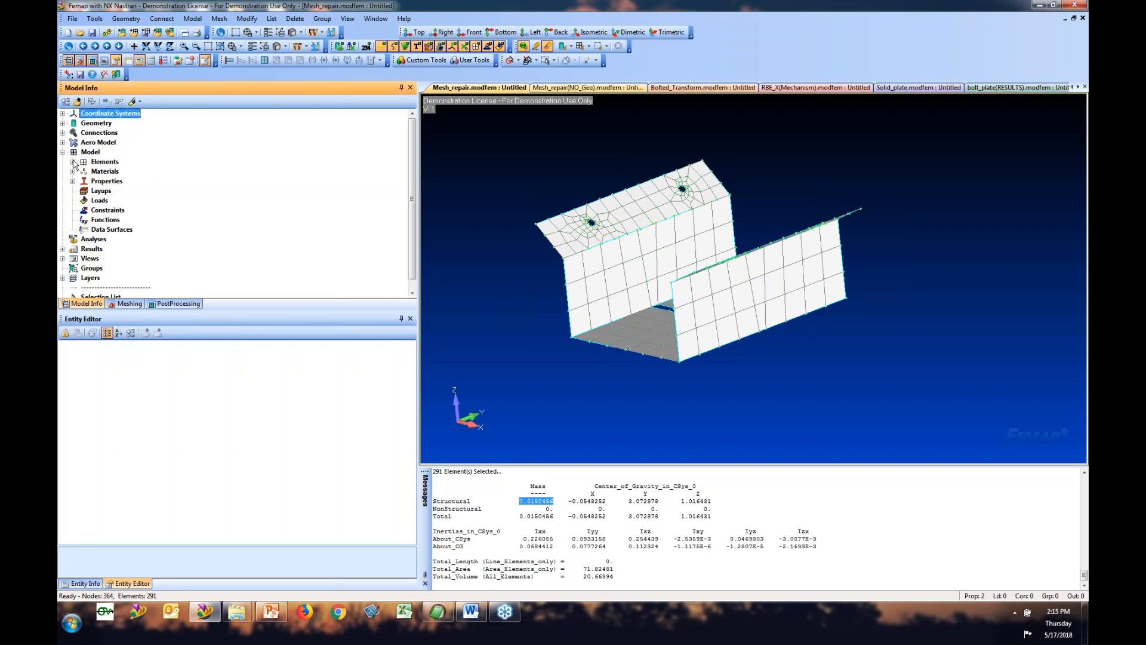
click(73, 171)
right_click(124, 182)
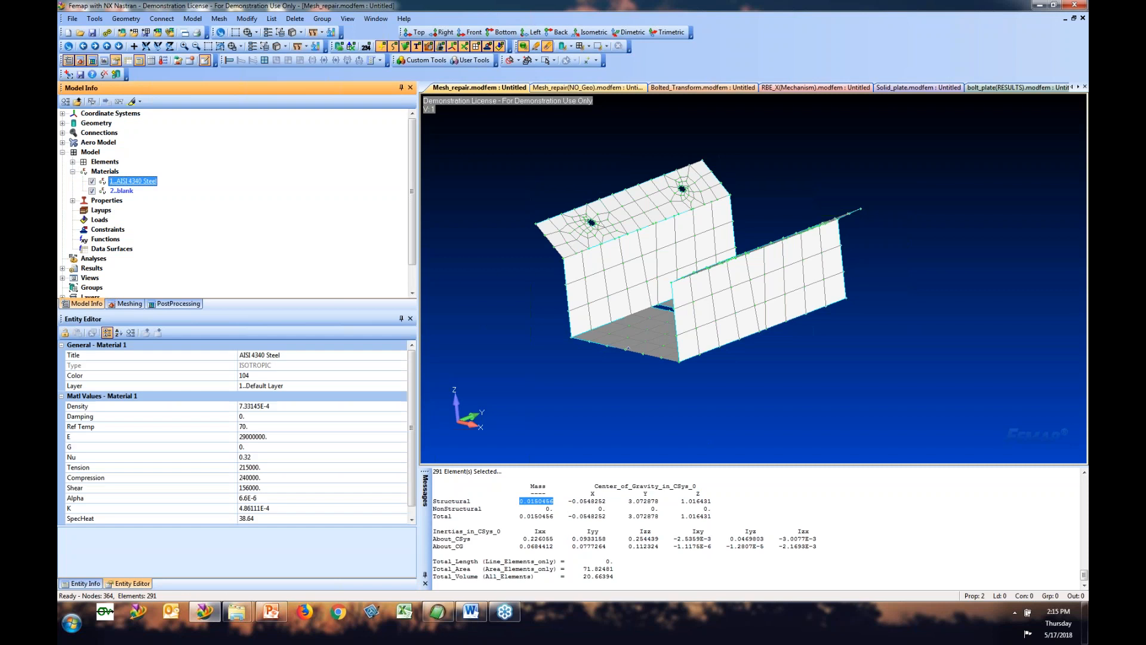
click(154, 228)
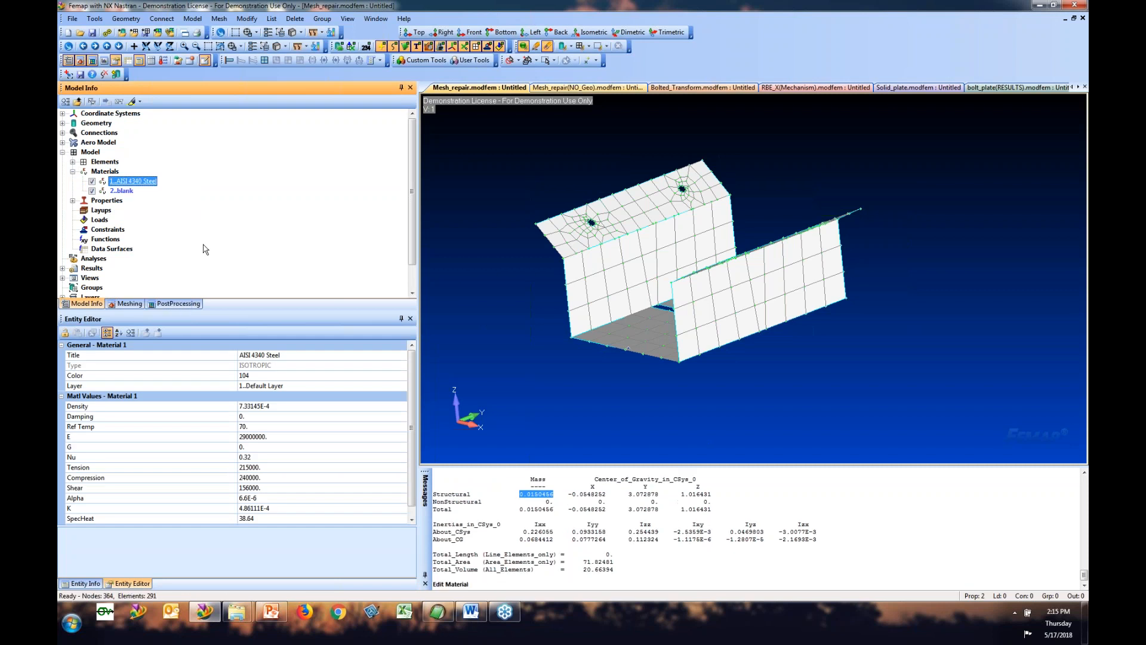
drag(687, 294, 633, 295)
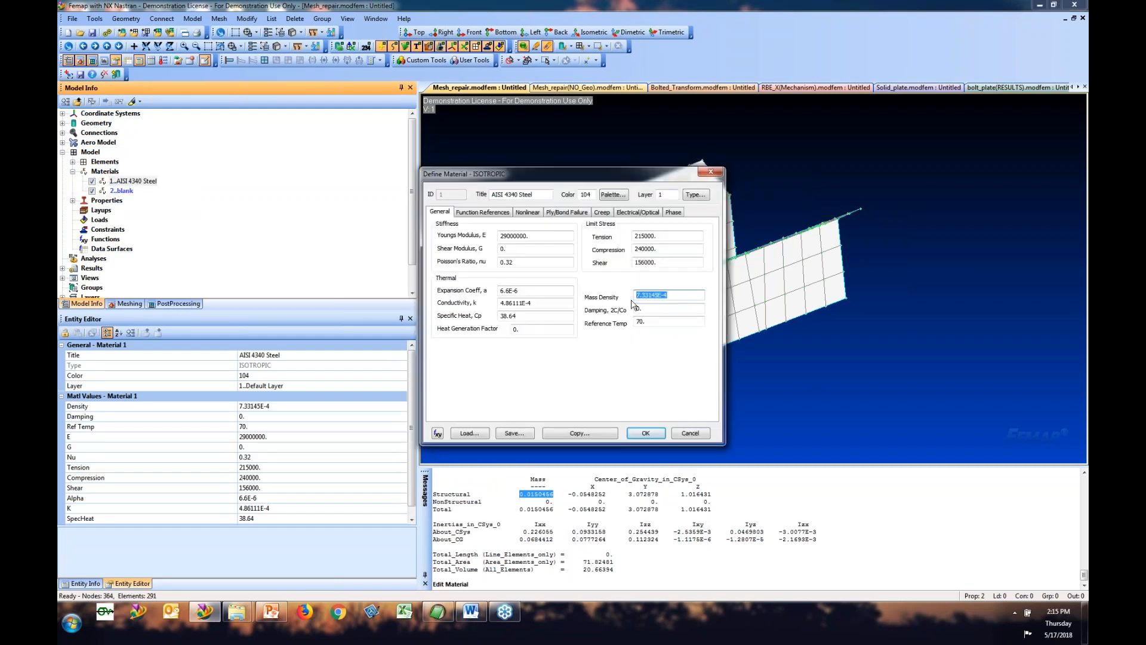
click(686, 434)
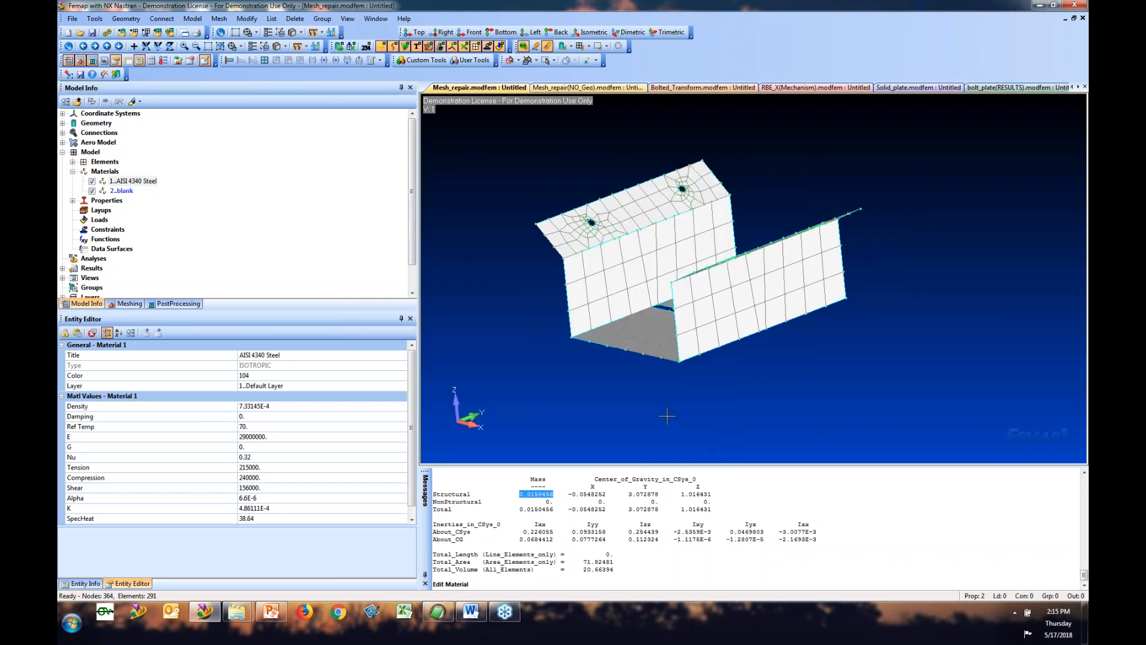
Step: Check all elements for coincidence using Quick Check, including different types, and make primary and secondary groups
click(94, 18)
mouse_move(132, 357)
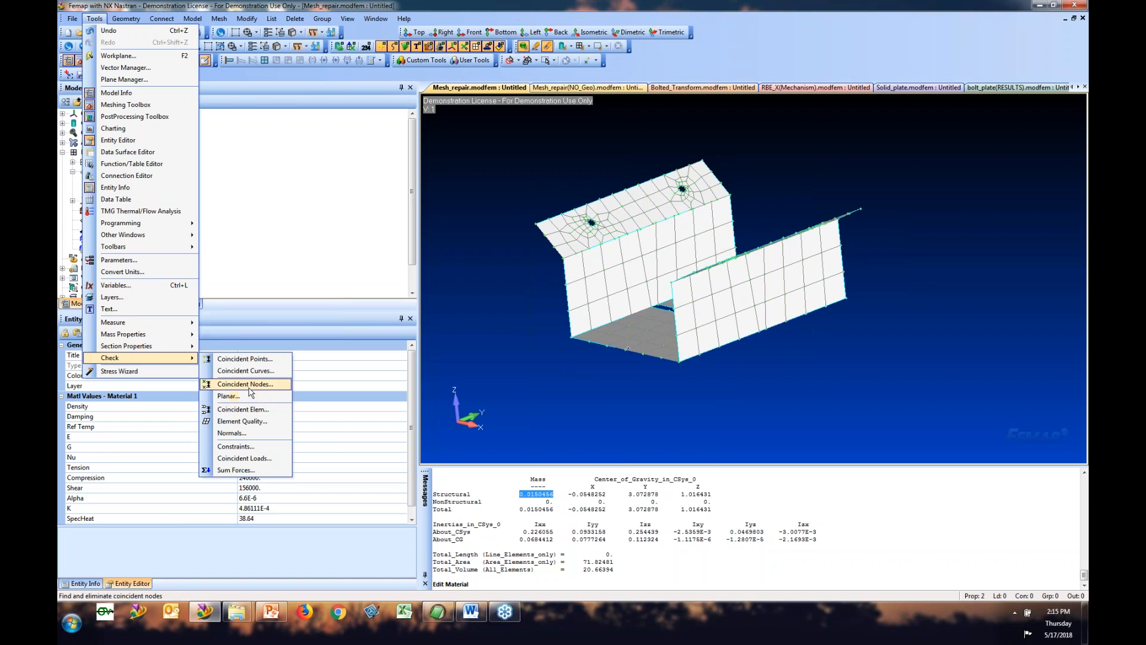
click(242, 410)
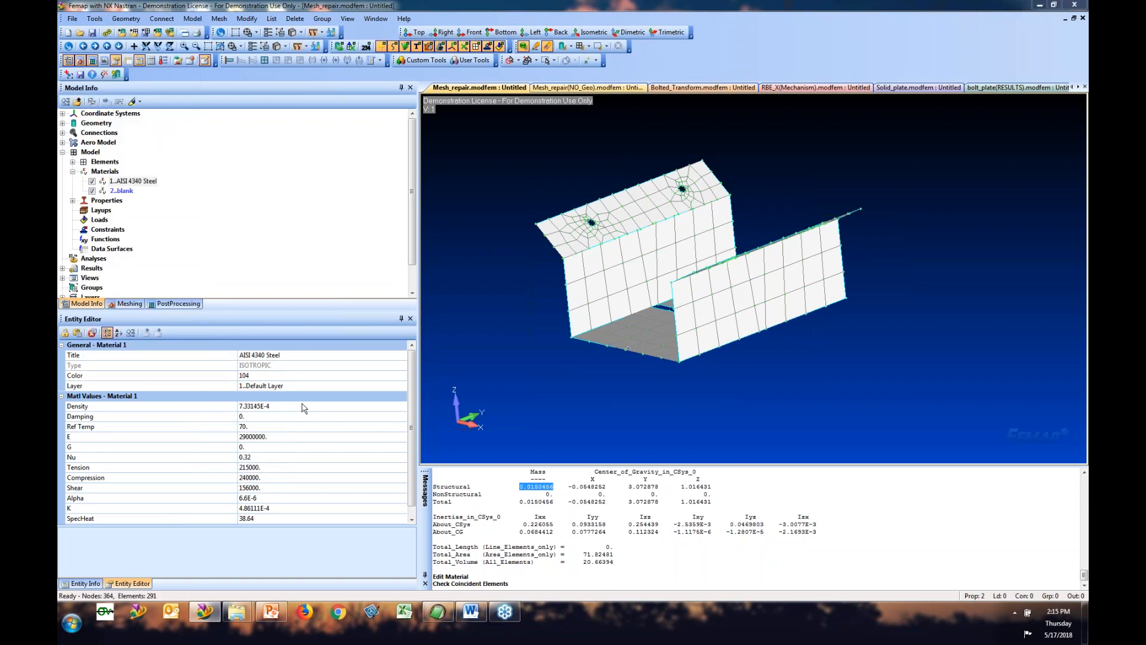
click(631, 558)
click(706, 573)
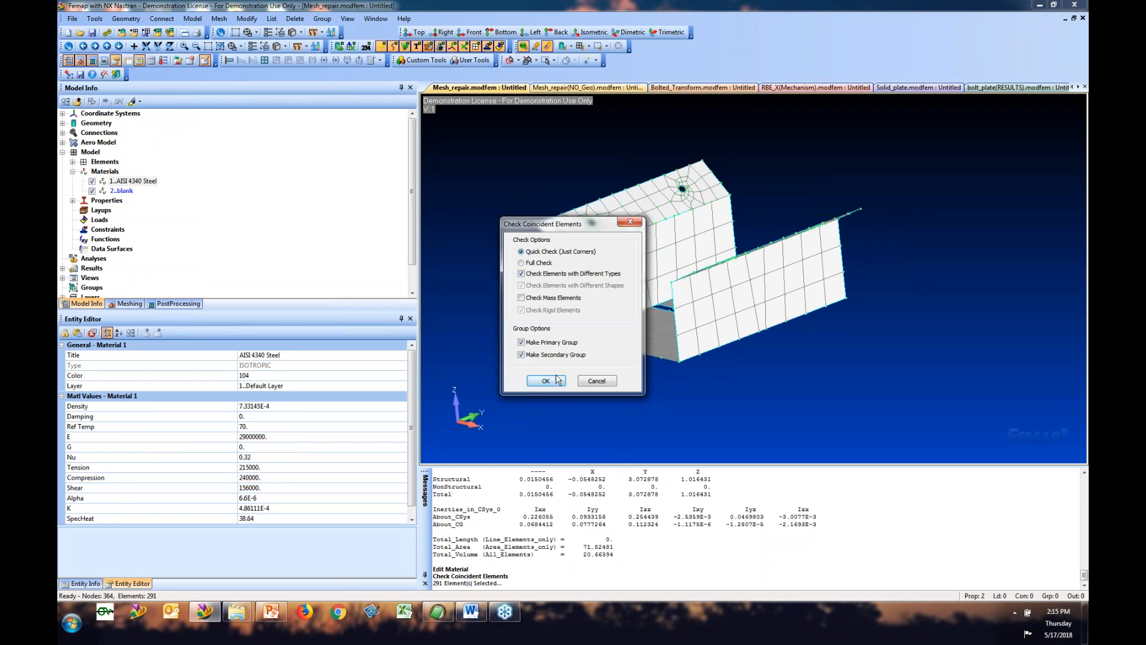
key(Return)
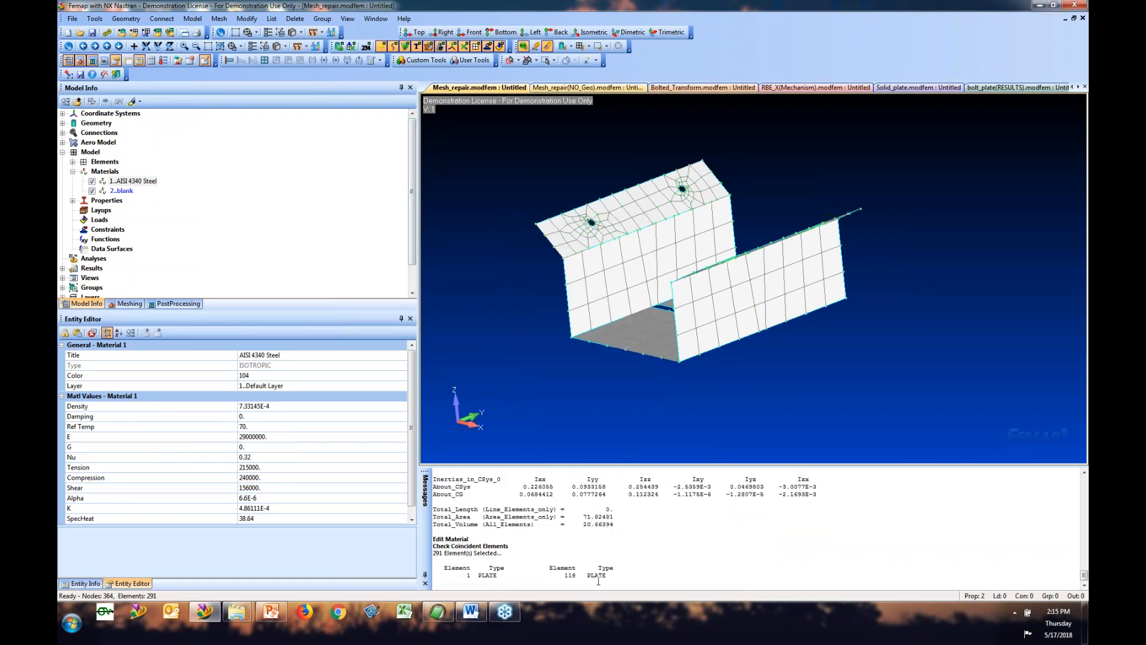
Step: Examine the IDs of the coincident plate elements listed in the check report
drag(457, 558, 441, 560)
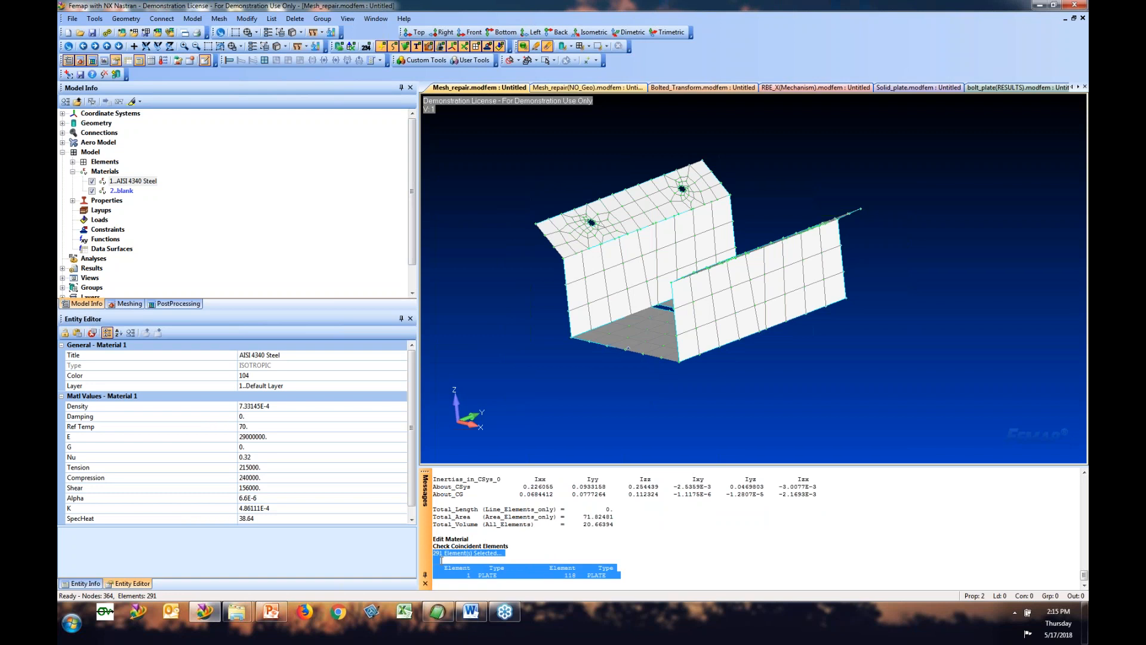
click(641, 574)
double_click(470, 576)
drag(566, 576, 577, 576)
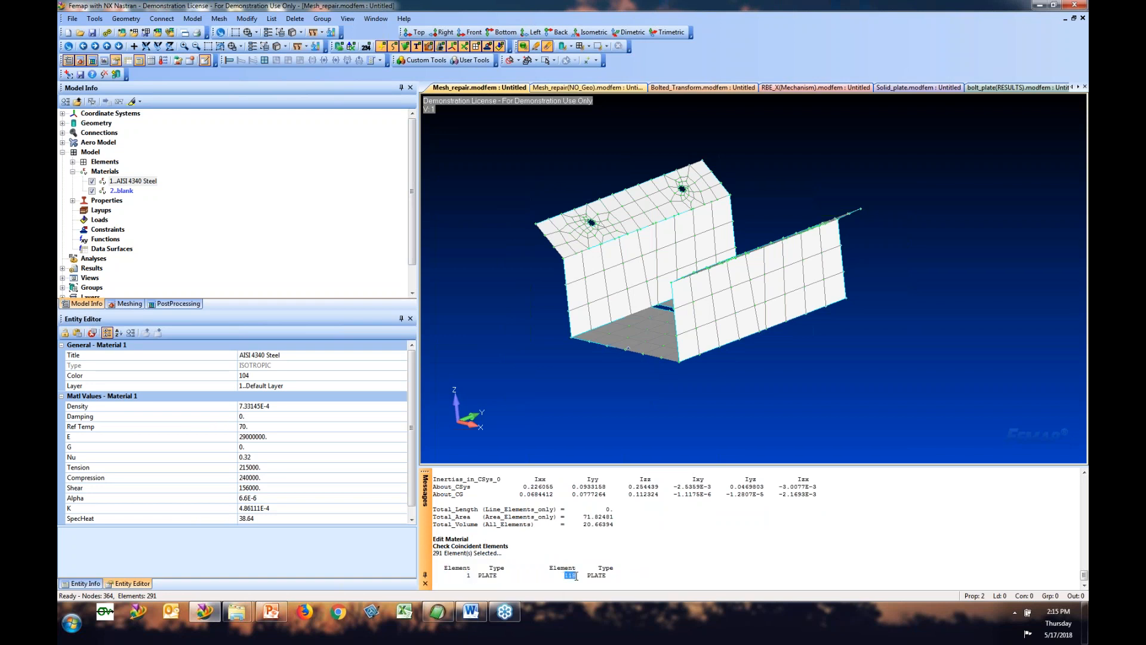
Step: Preview the element contained in the Coincident Element - 1 group on the model, without changing the group
click(63, 287)
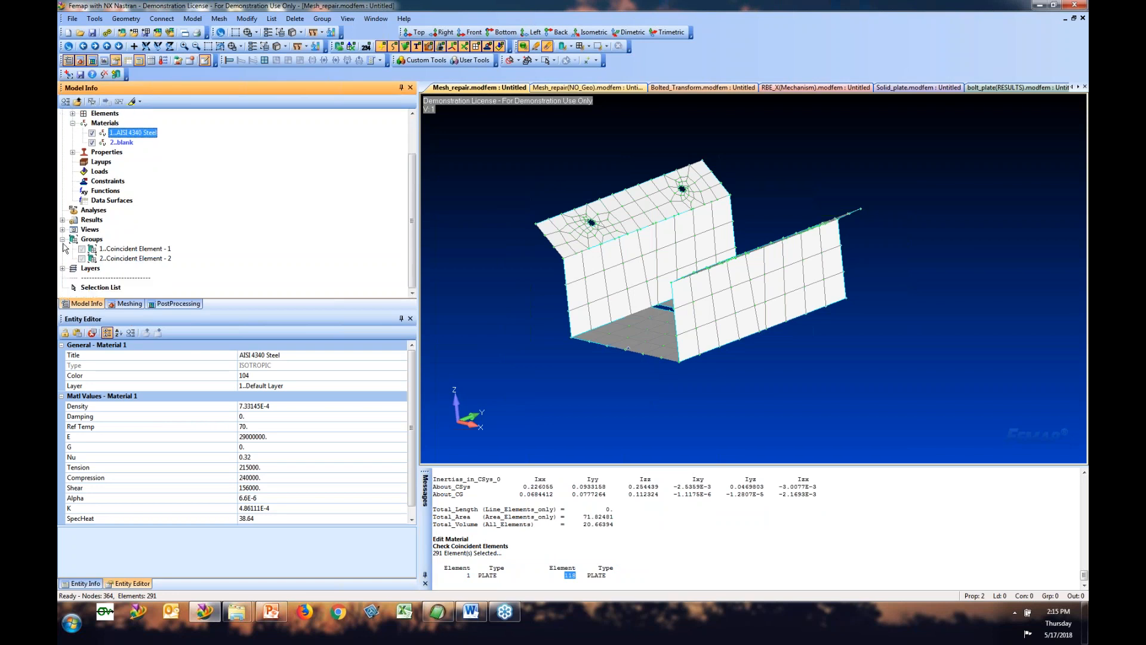
click(63, 239)
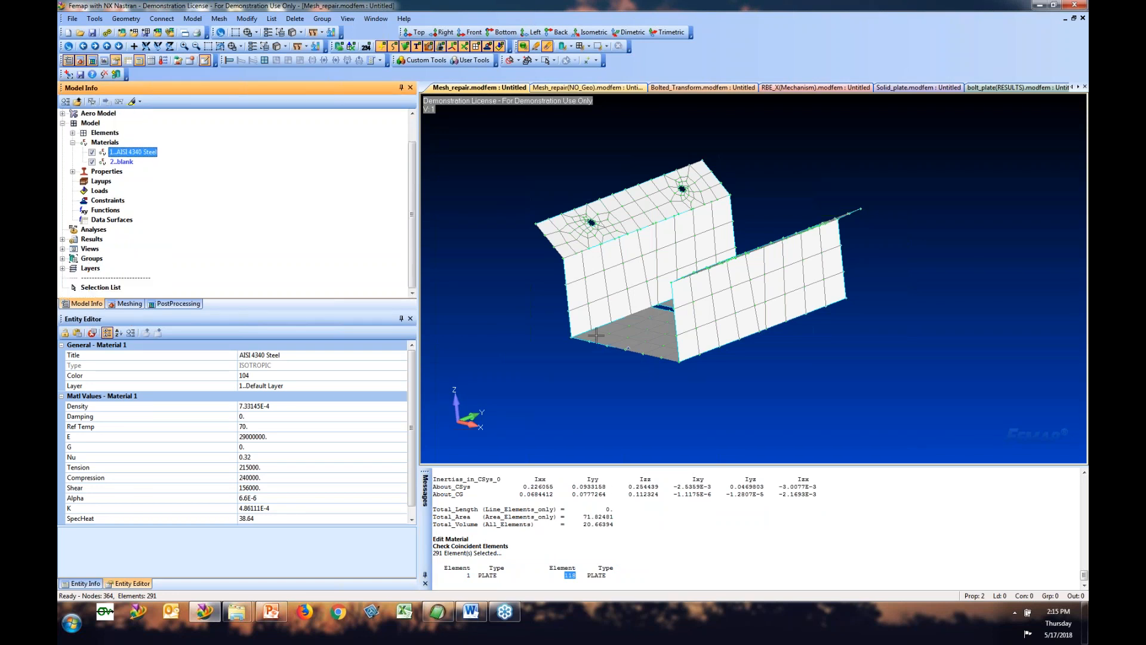
click(62, 258)
click(140, 268)
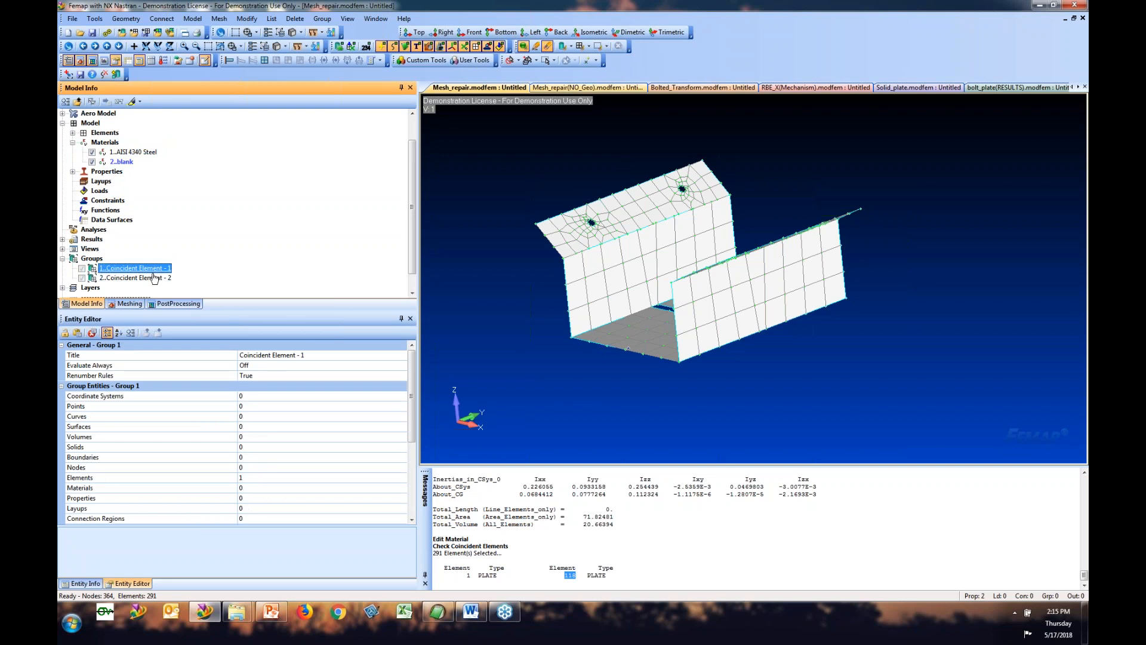
click(403, 477)
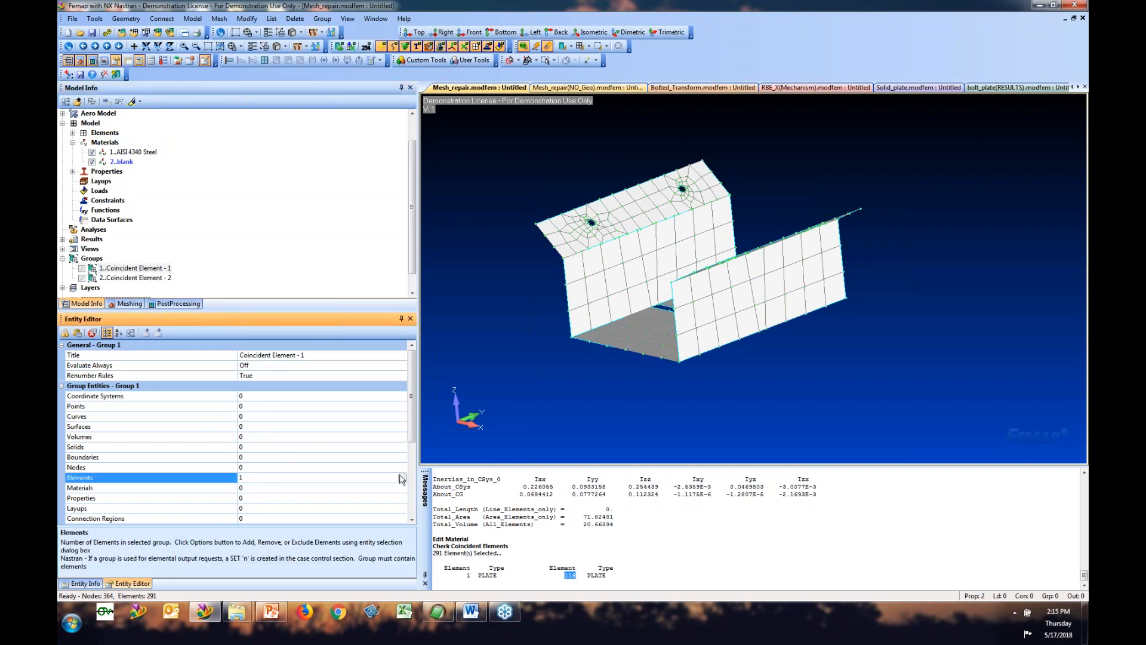
click(402, 477)
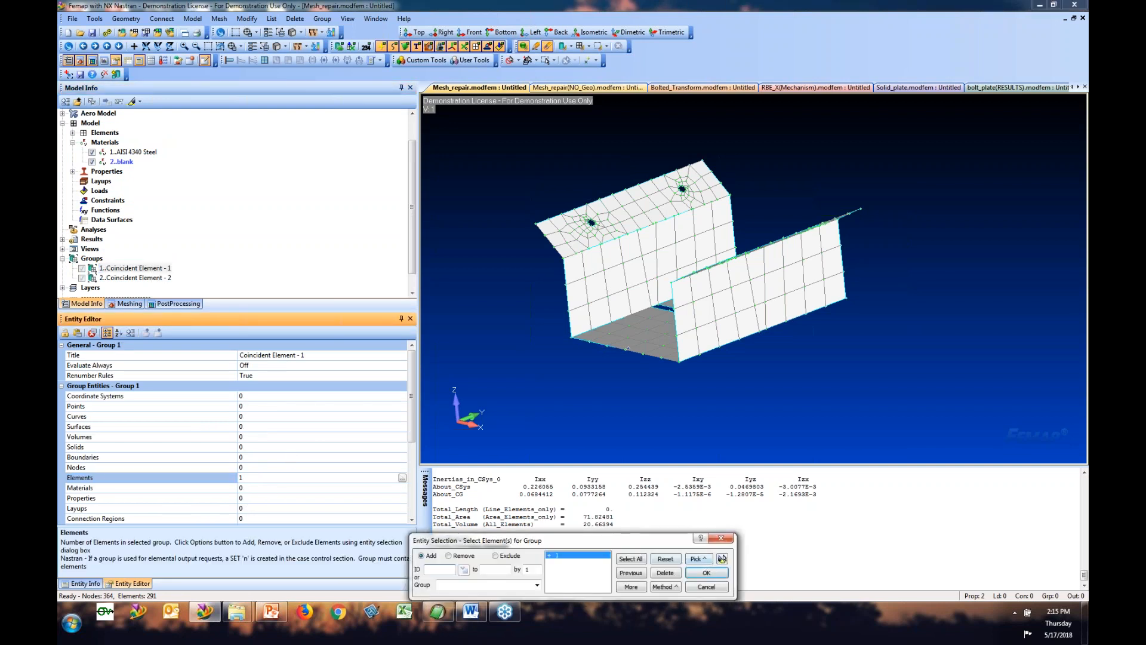
click(720, 558)
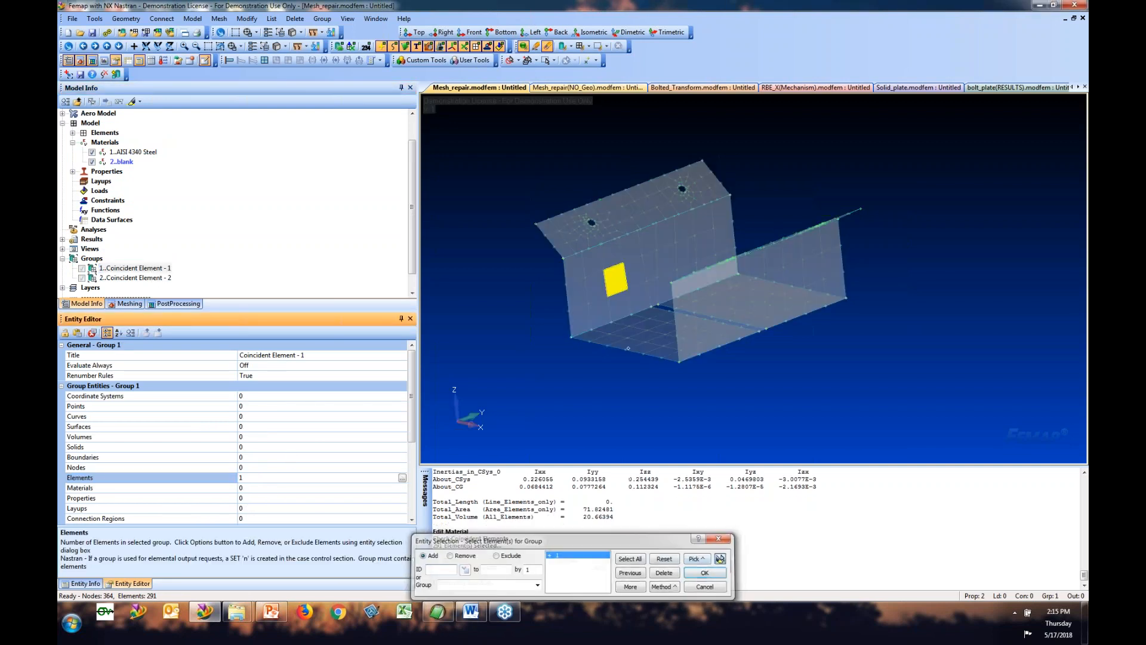
click(706, 586)
Step: Delete one of the two coincident plate elements, keeping the other
click(295, 19)
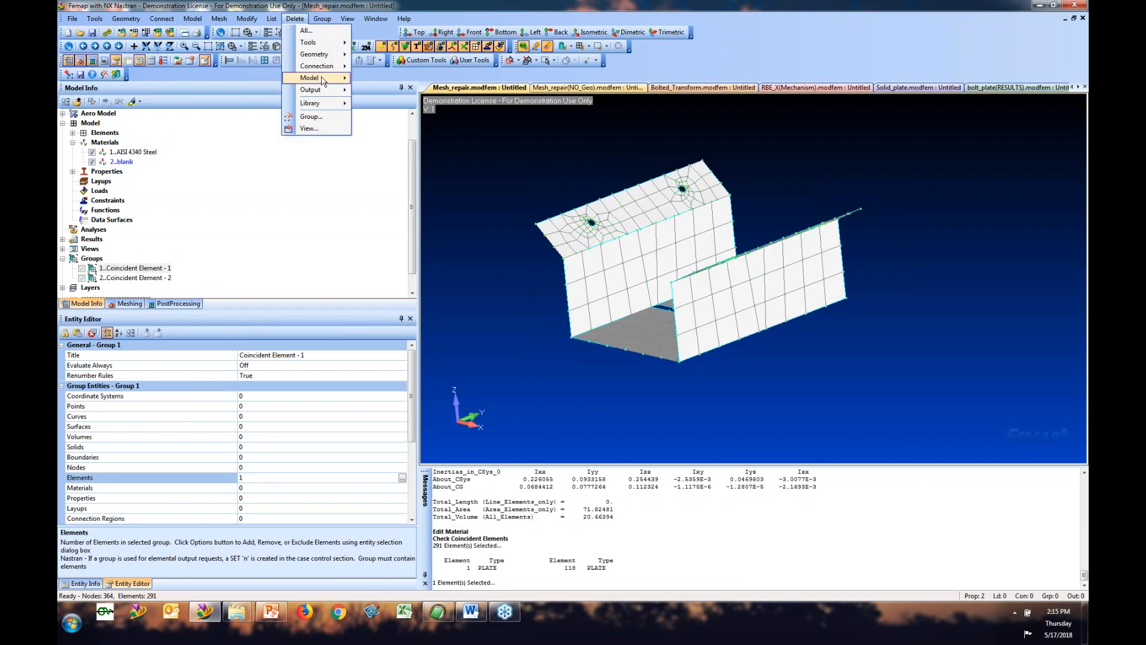
mouse_move(322, 81)
click(375, 141)
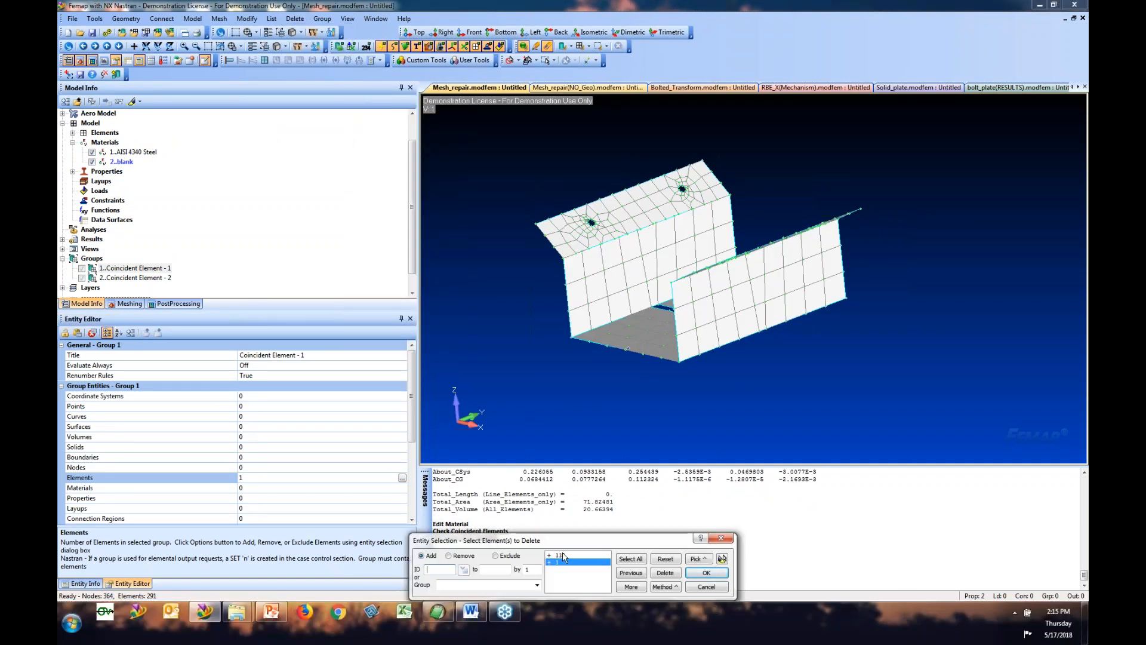
click(707, 574)
key(Return)
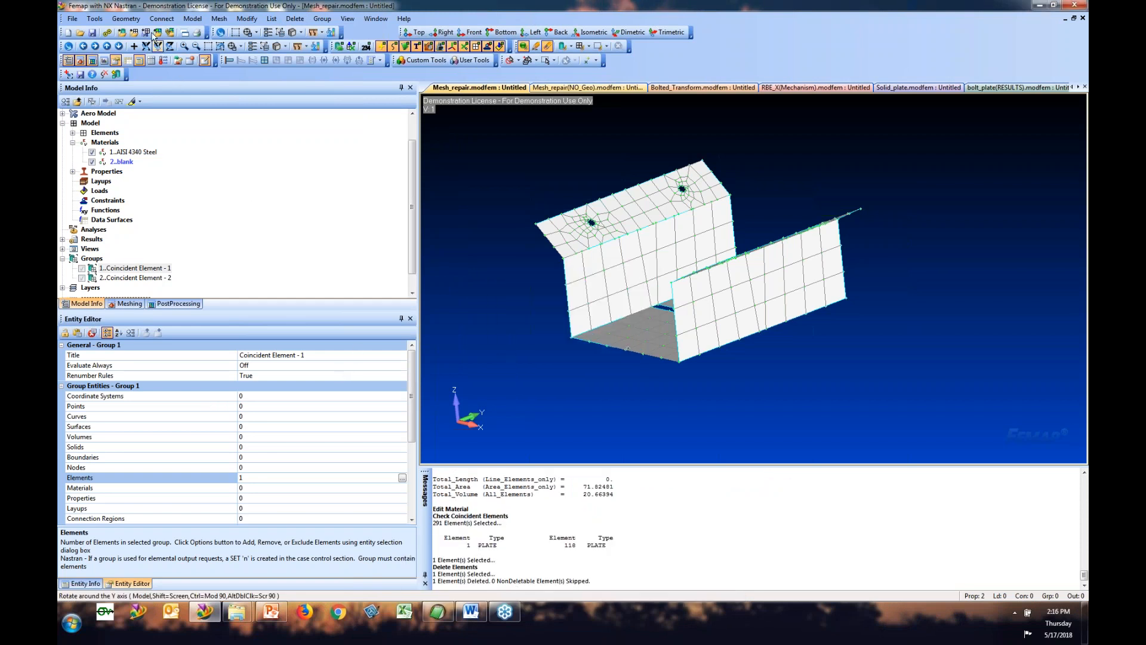
Step: Check all remaining elements for coincidence again
click(94, 19)
mouse_move(150, 358)
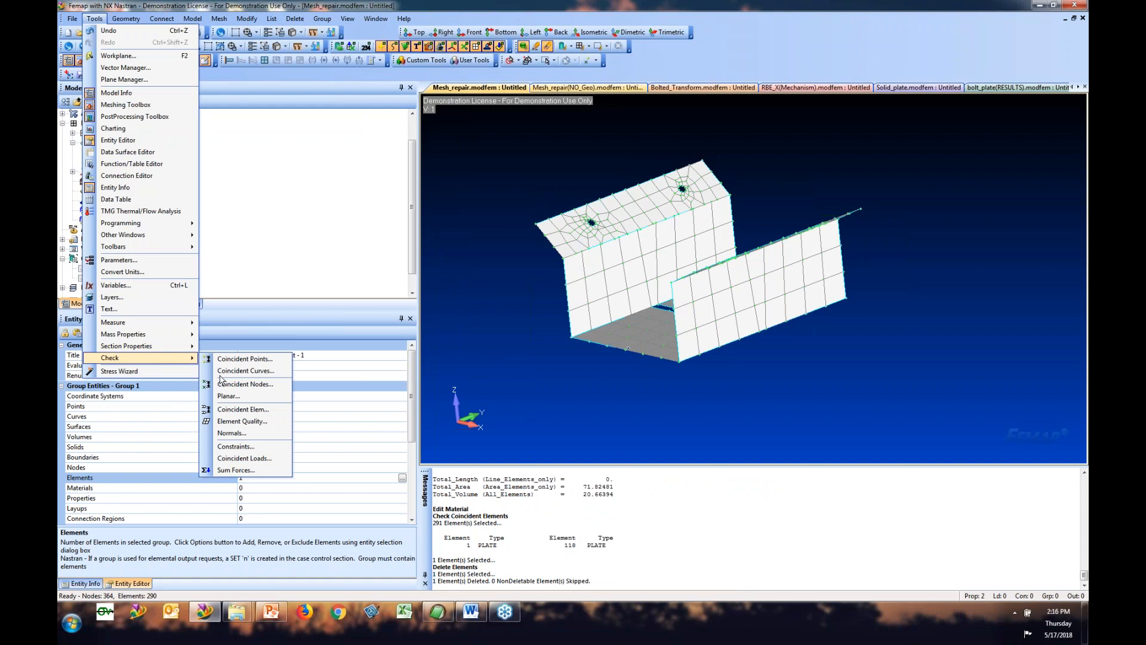
click(263, 411)
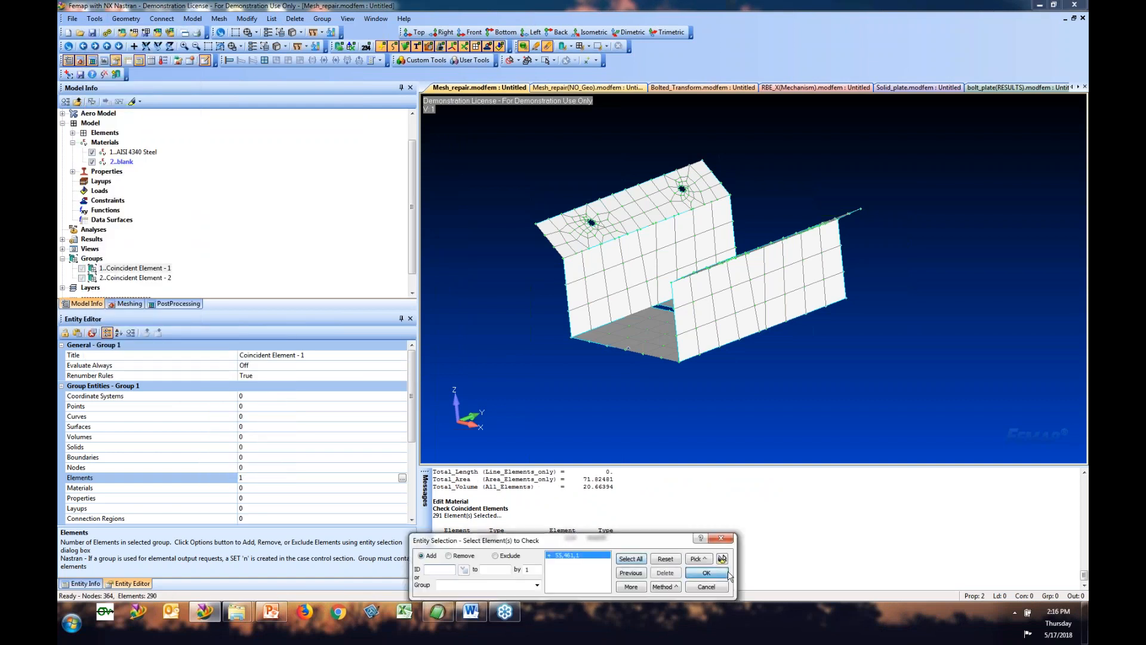
click(724, 573)
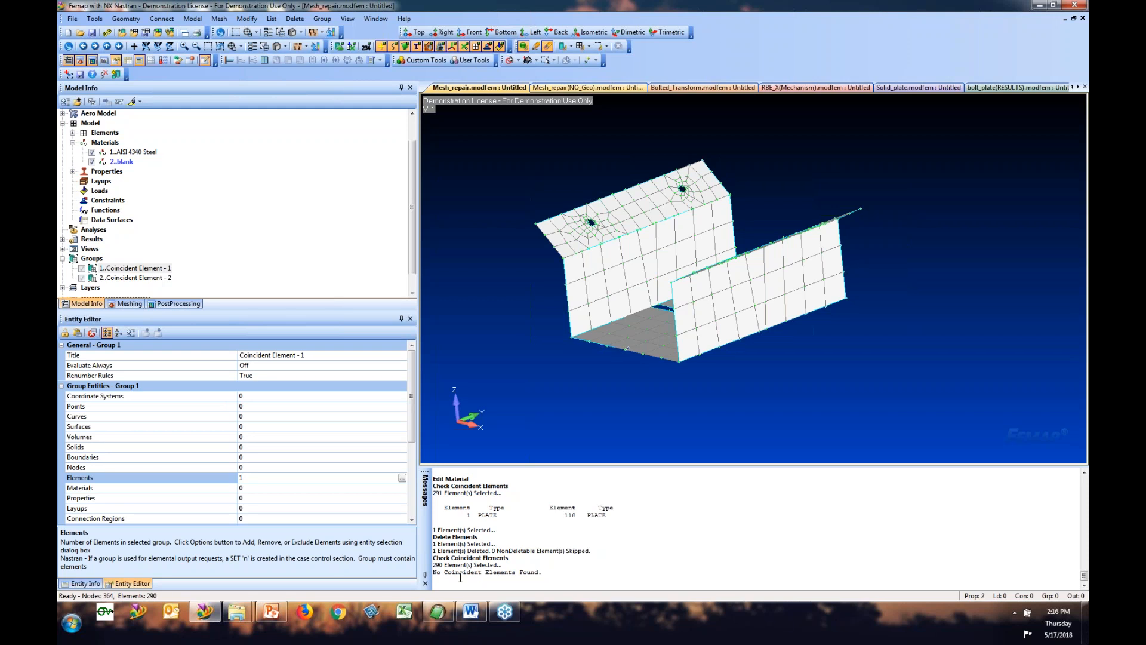
Step: Check all nodes for coincidence, preview the coincident nodes labelled with their IDs, and merge them using Safe Merge and automatic ID retention
click(94, 19)
click(255, 386)
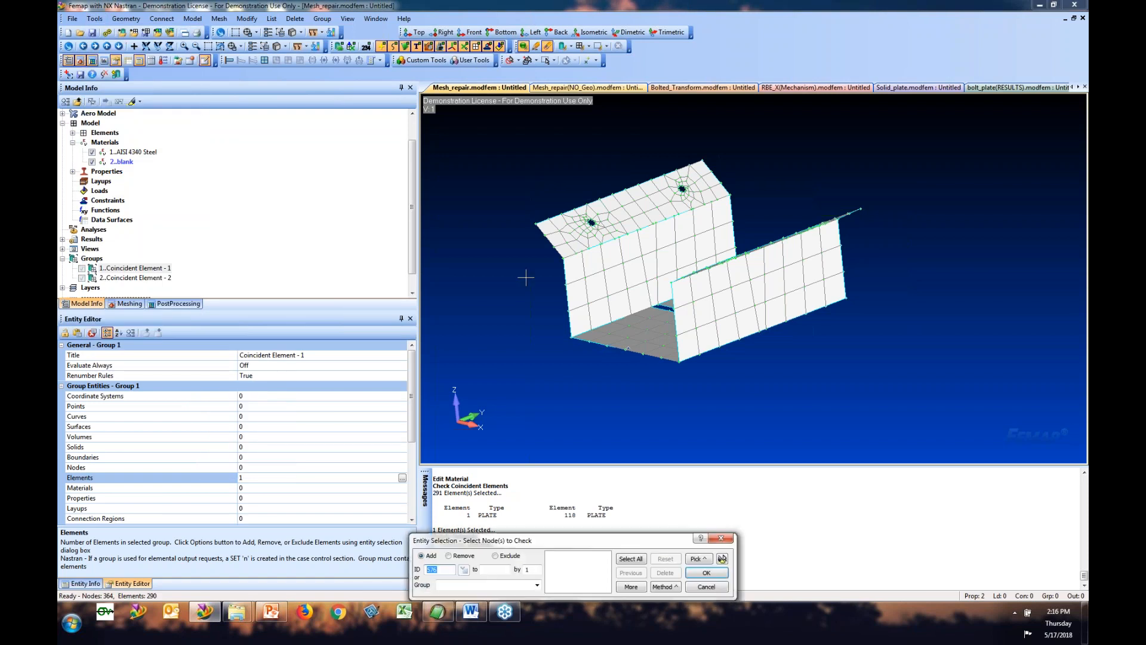
click(630, 558)
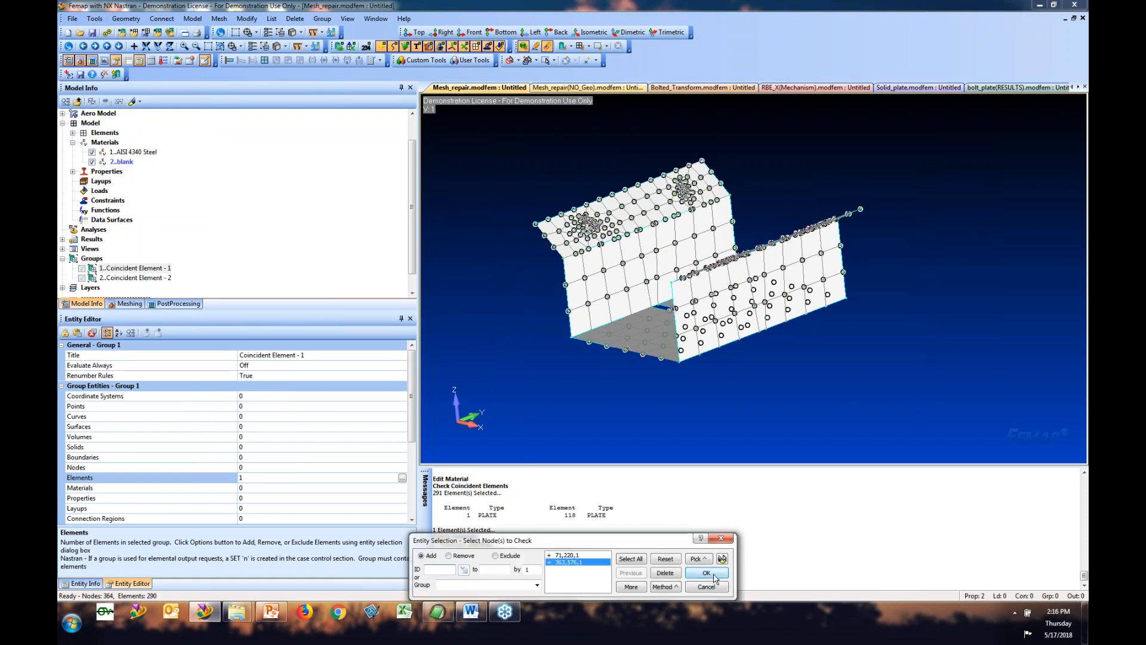
click(715, 576)
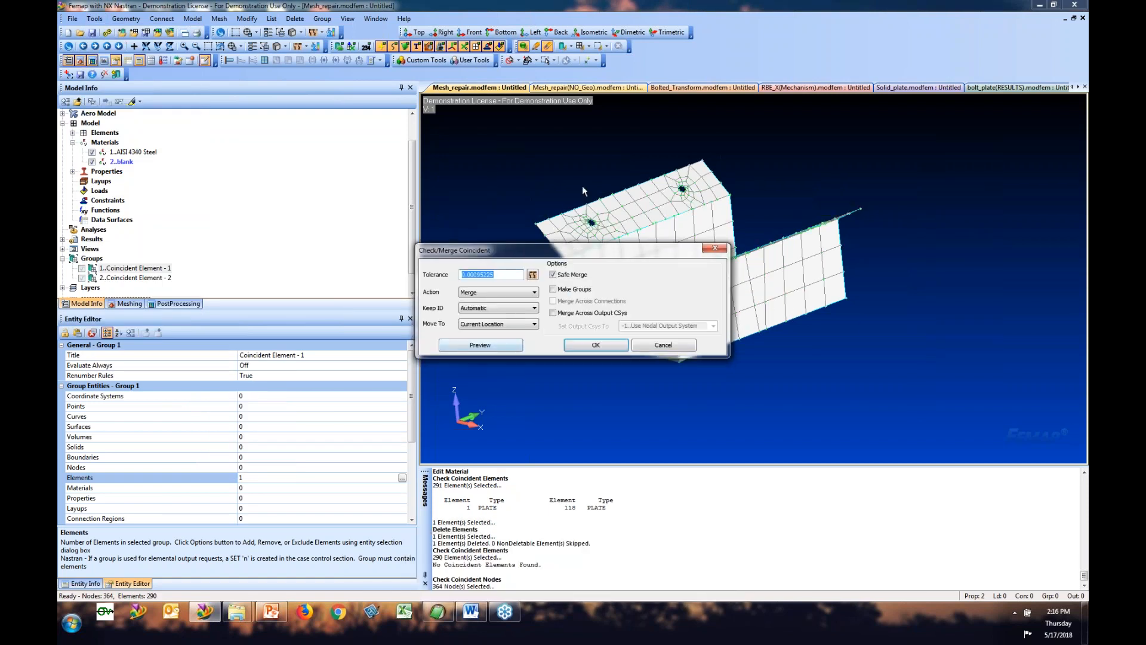
click(458, 233)
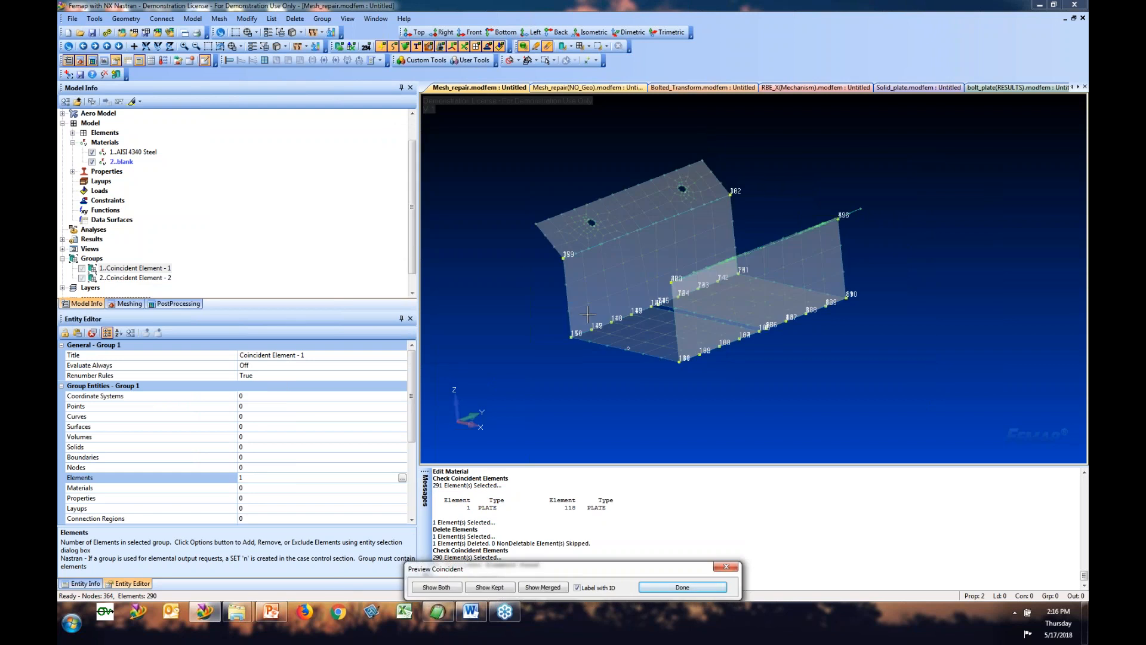
middle_drag(603, 313, 735, 337)
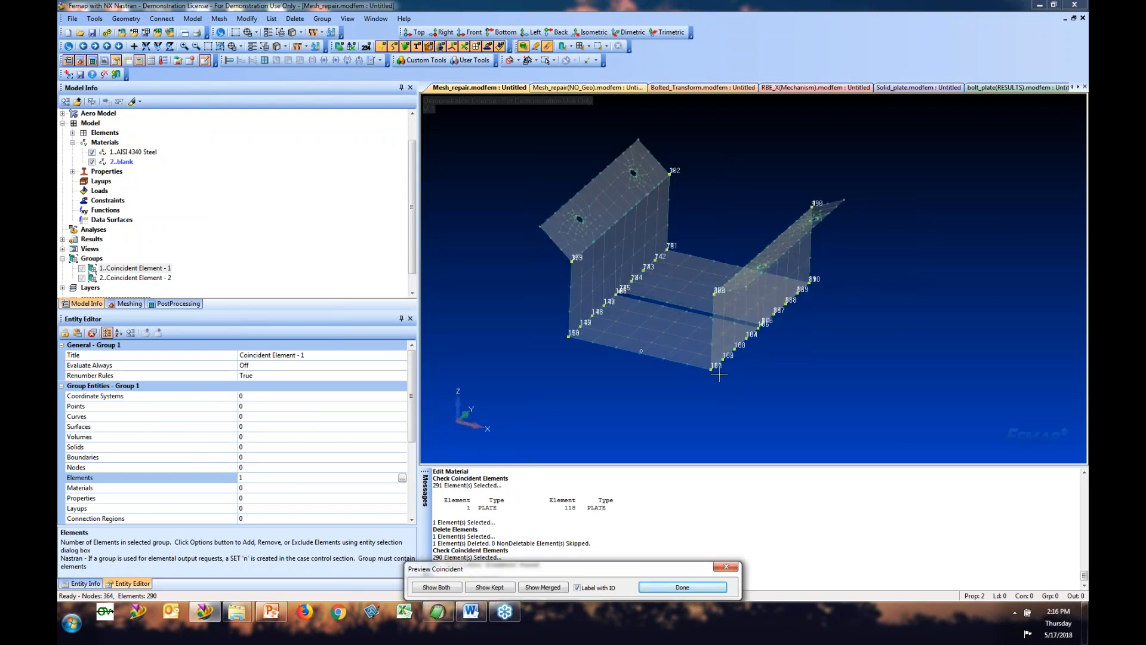
click(692, 589)
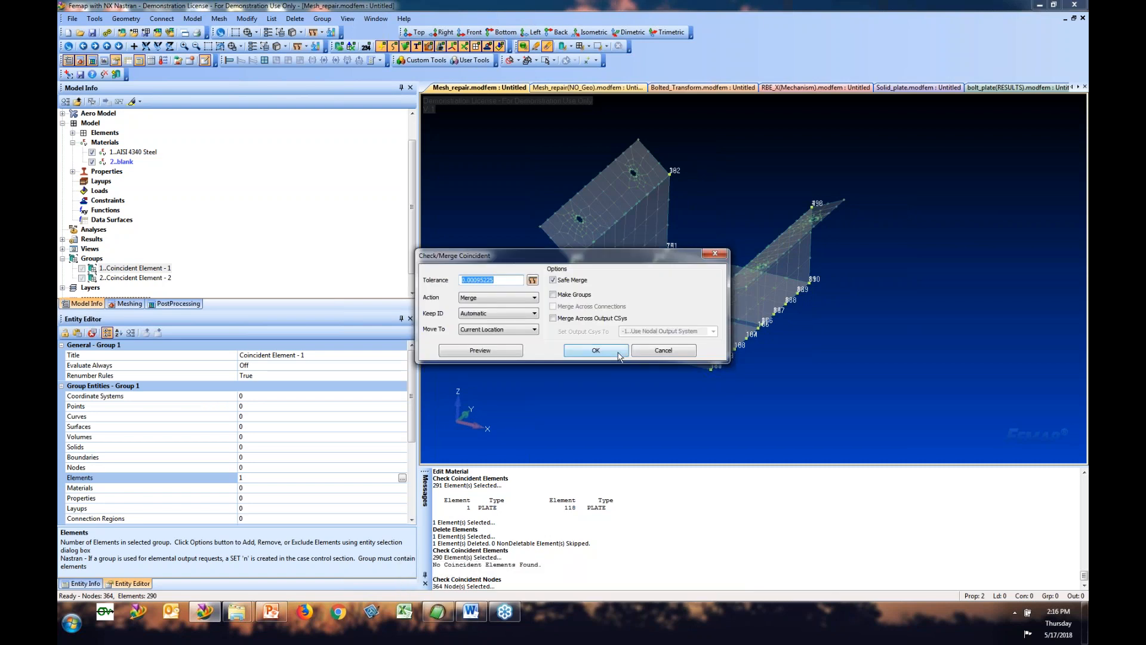
click(619, 353)
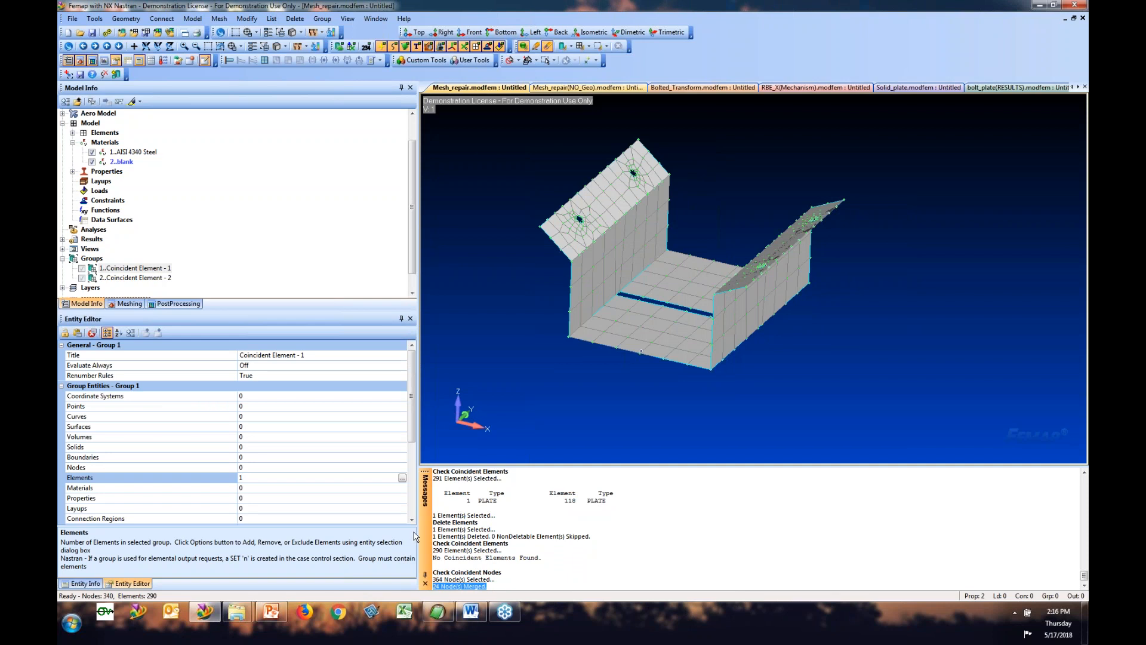
Step: Inspect the bracket's unconnected edges in the Free Edge view style and return to the shaded element display
middle_drag(541, 361, 603, 317)
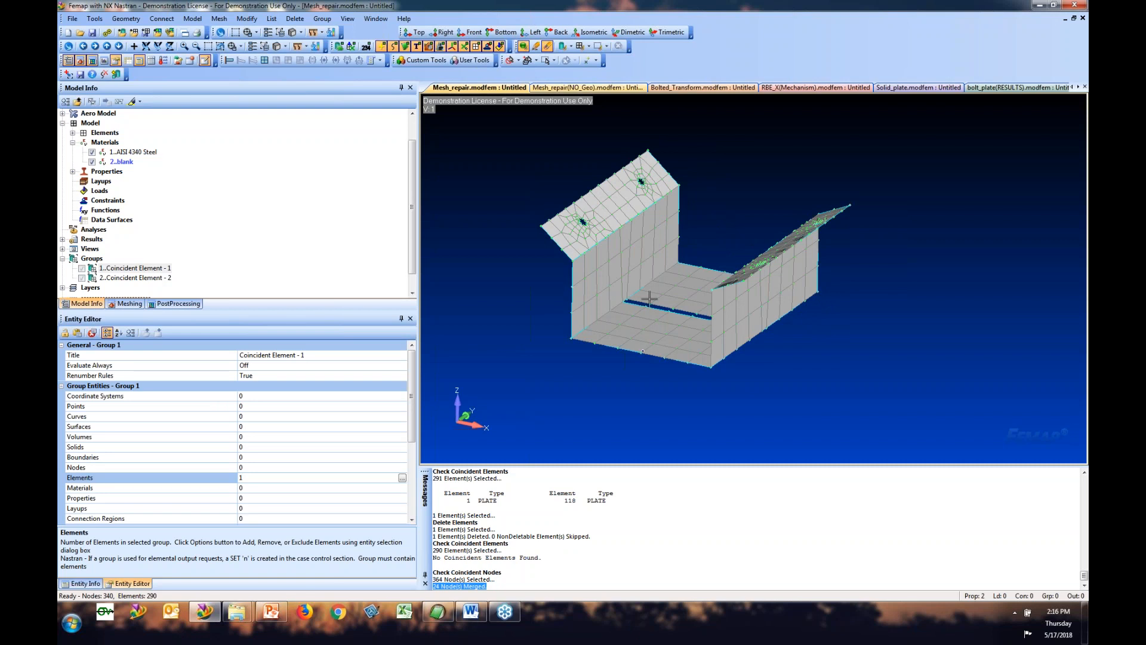
key(F5)
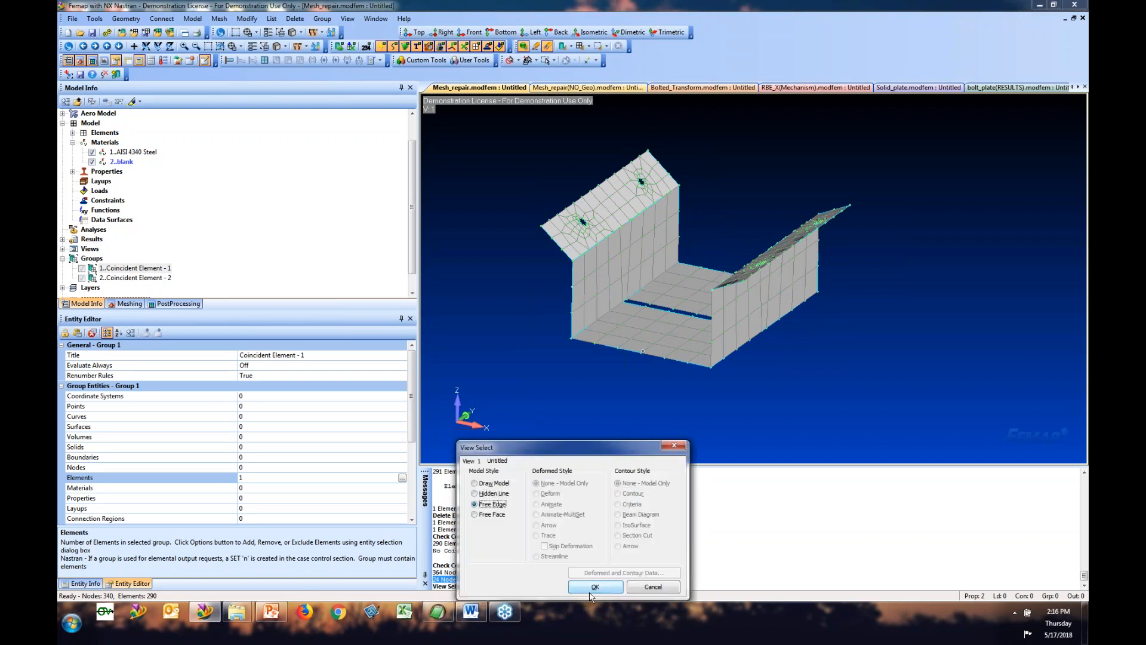
click(592, 587)
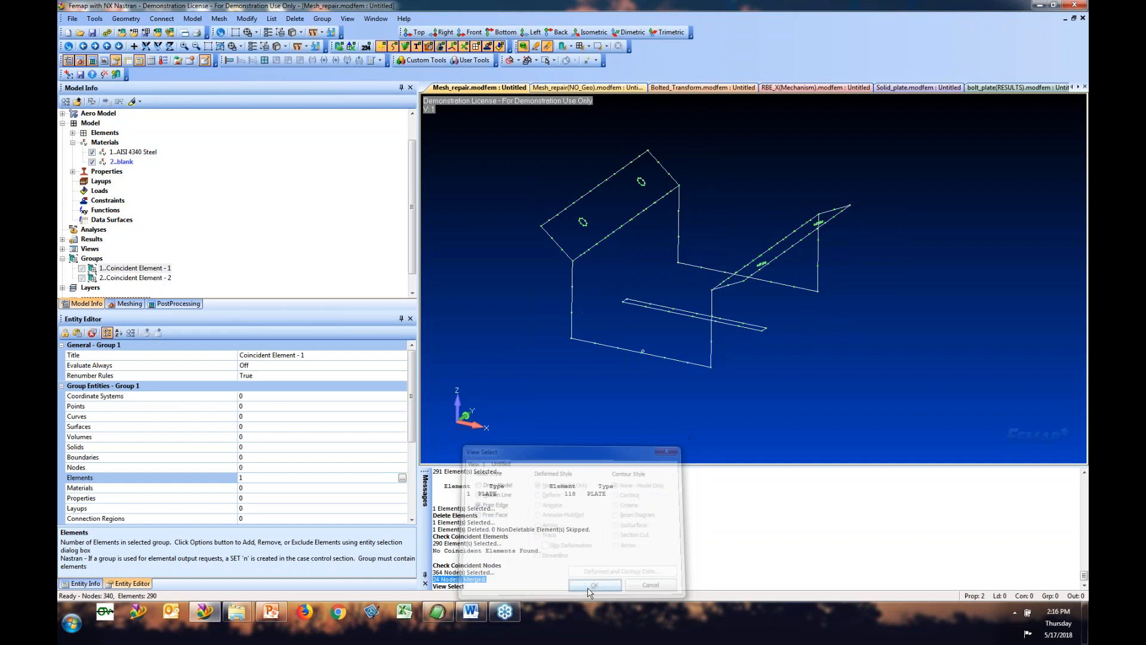
middle_drag(696, 327, 681, 333)
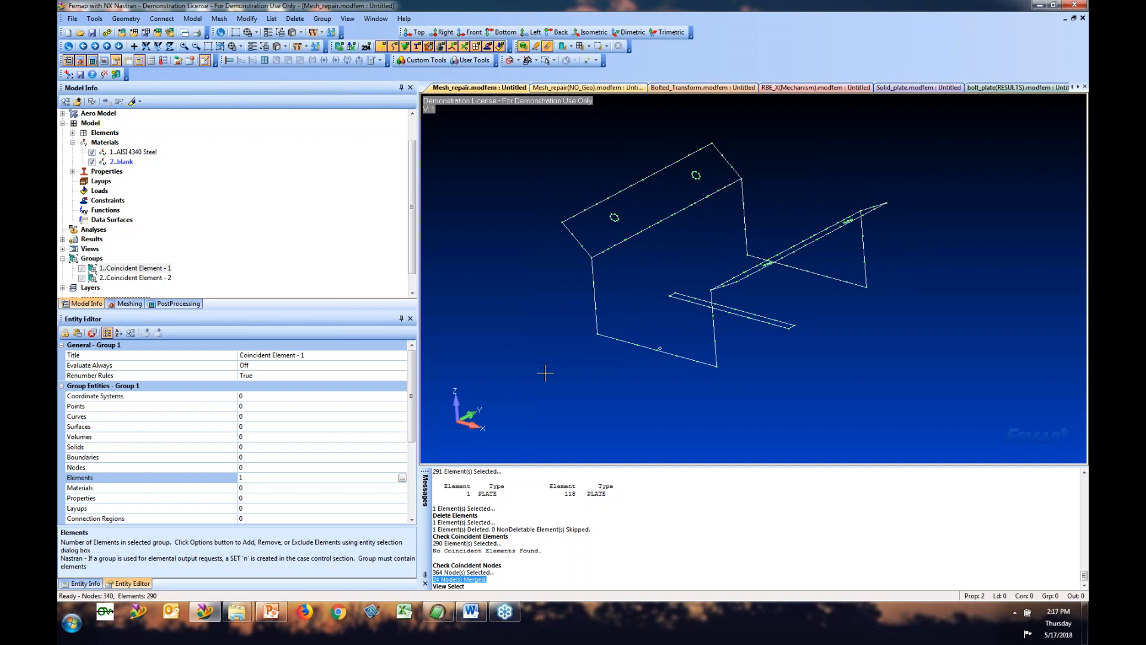
key(F5)
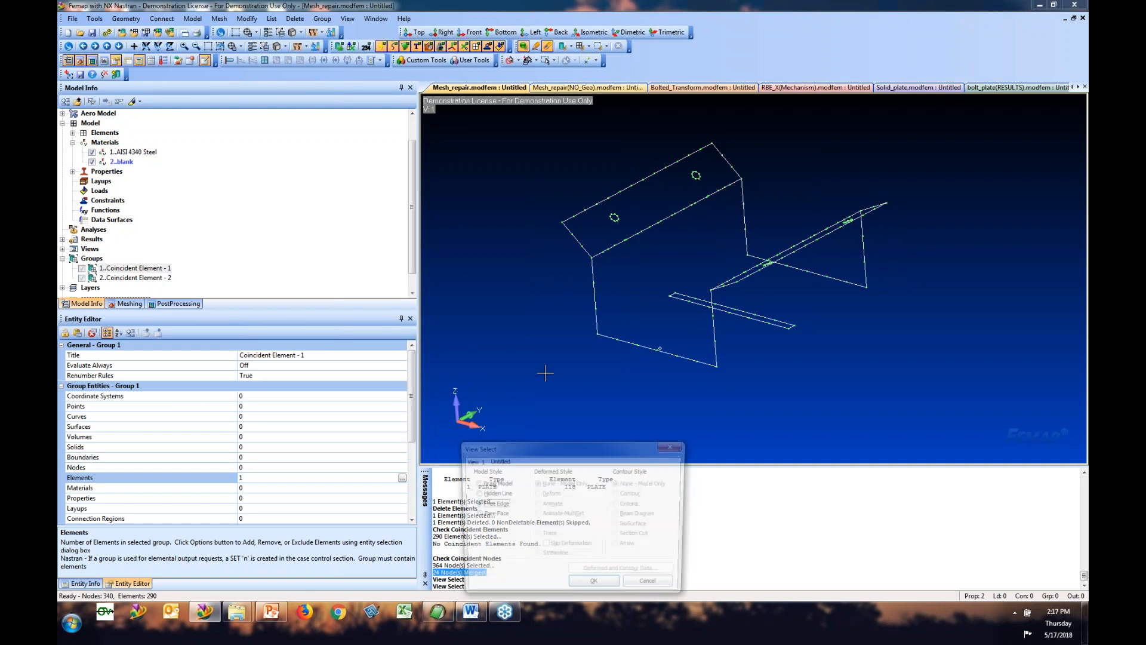
click(595, 587)
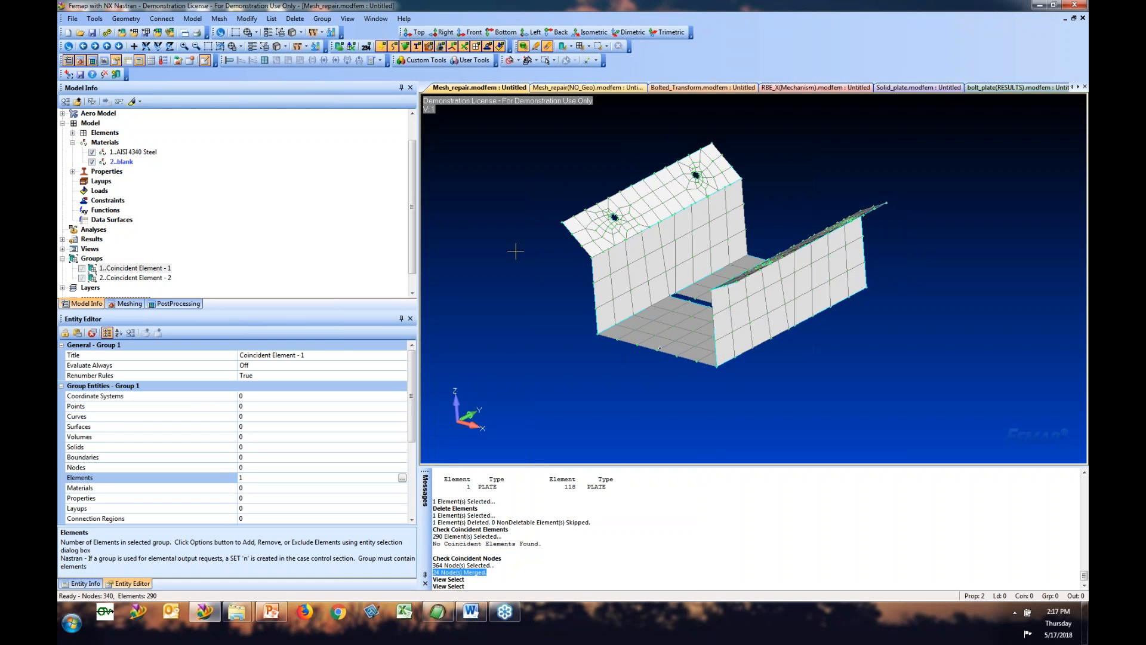
Step: Open the custom mesh sizing of curve 116 along the upper flange's bend edge and start matching its spacing to another curve
click(227, 25)
mouse_move(246, 47)
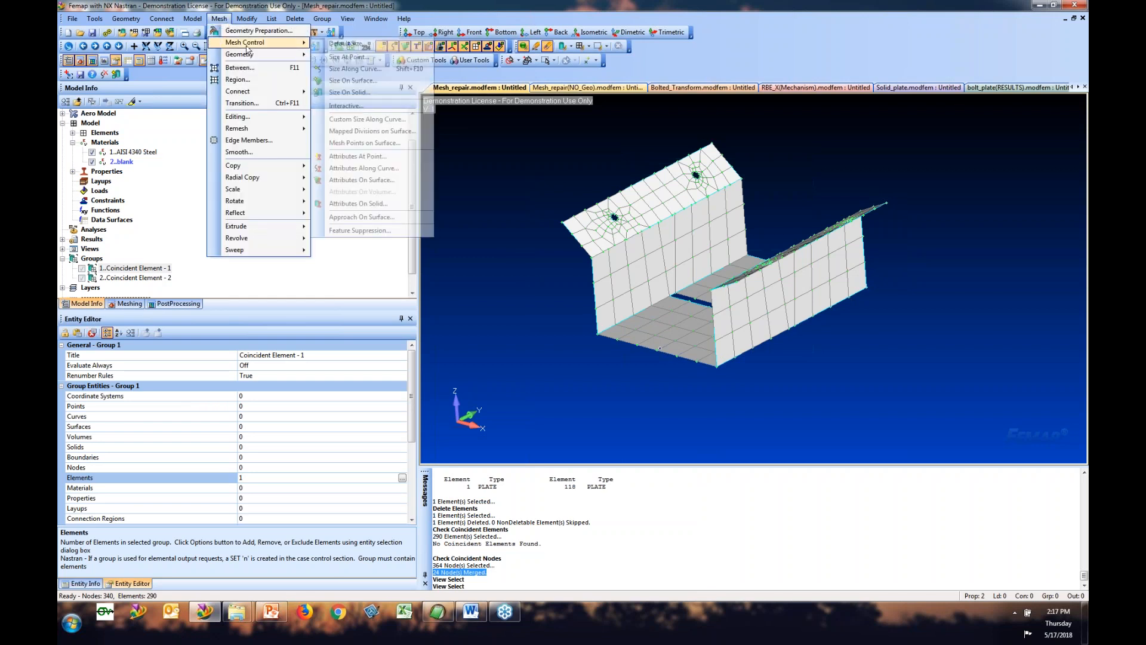
click(367, 119)
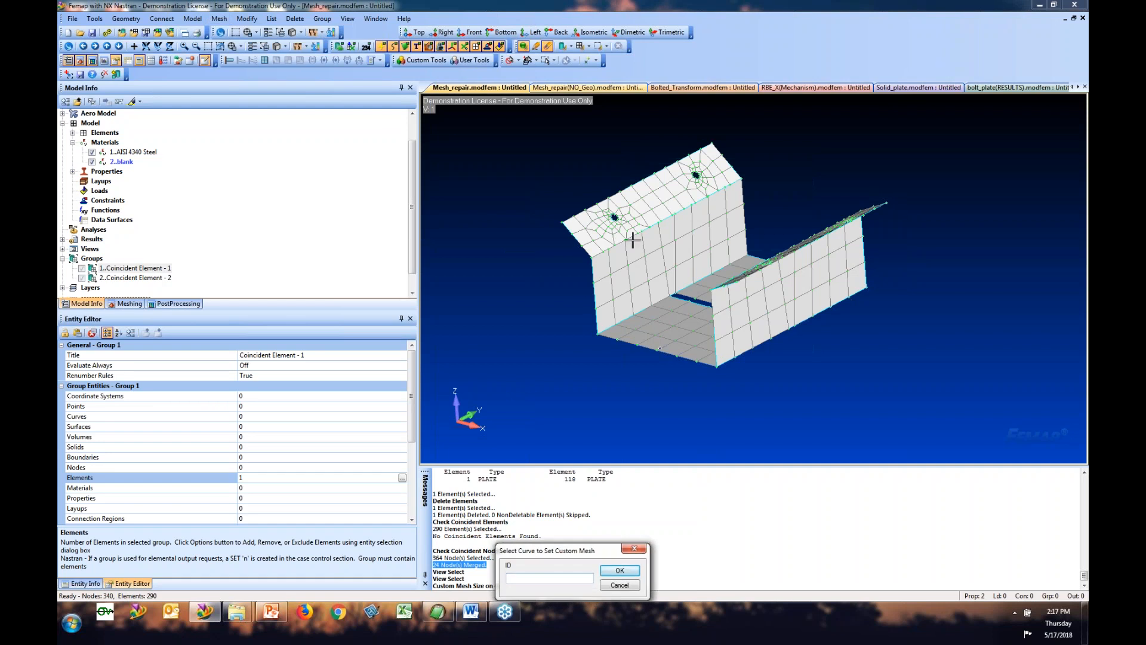
scroll(615, 238, up, 2)
click(603, 252)
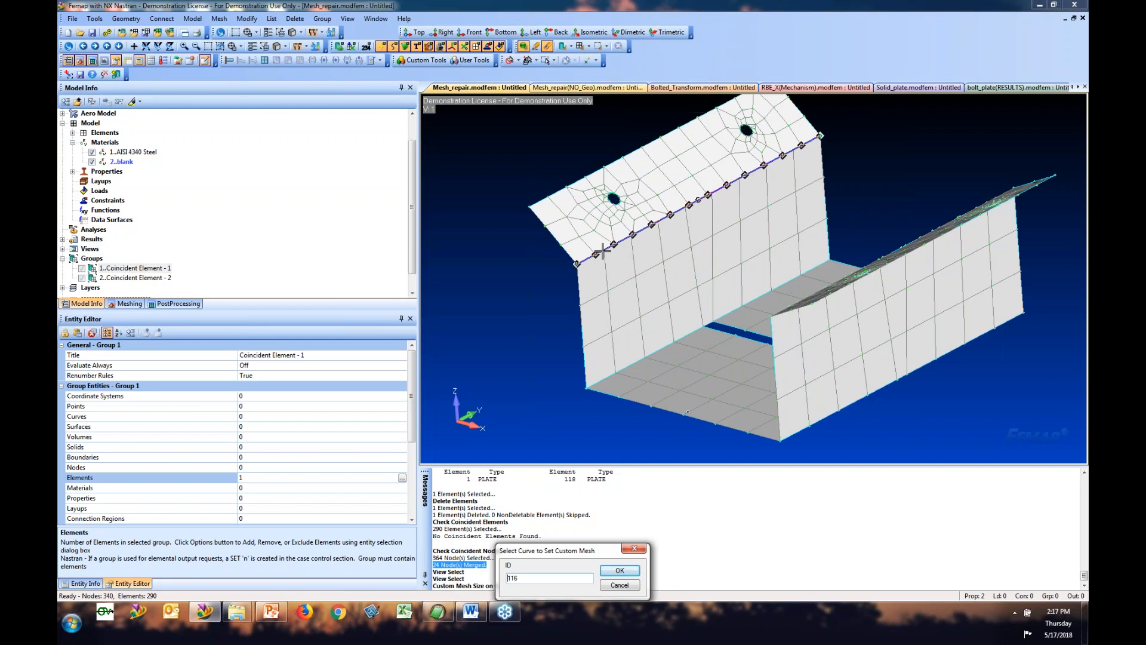
click(633, 575)
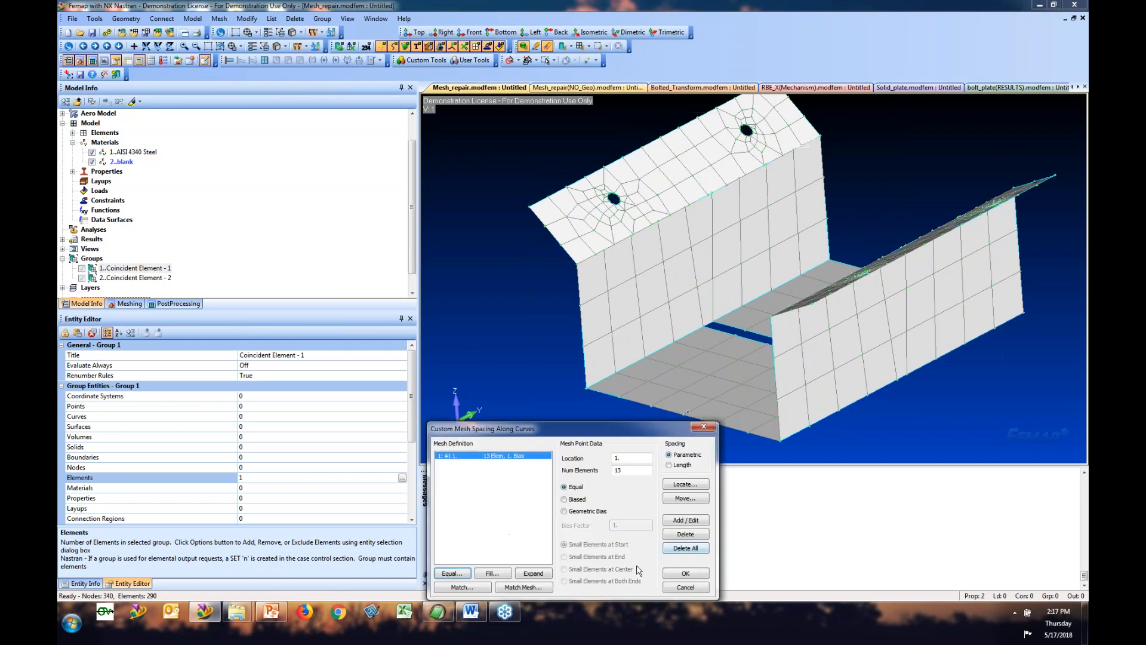
click(474, 589)
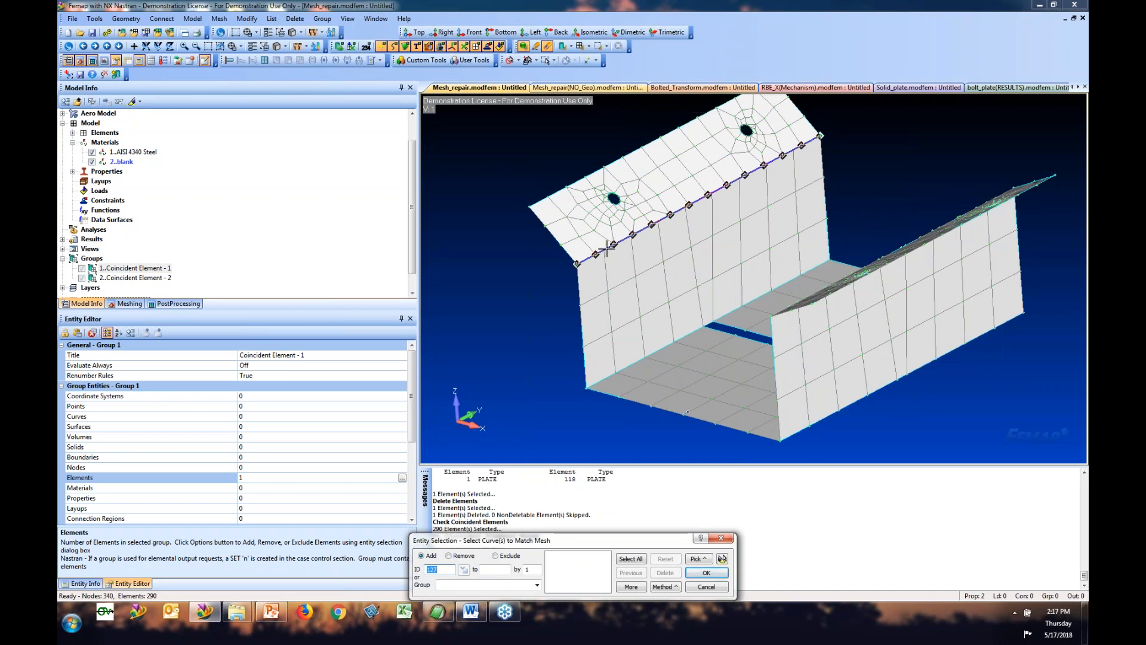
click(606, 248)
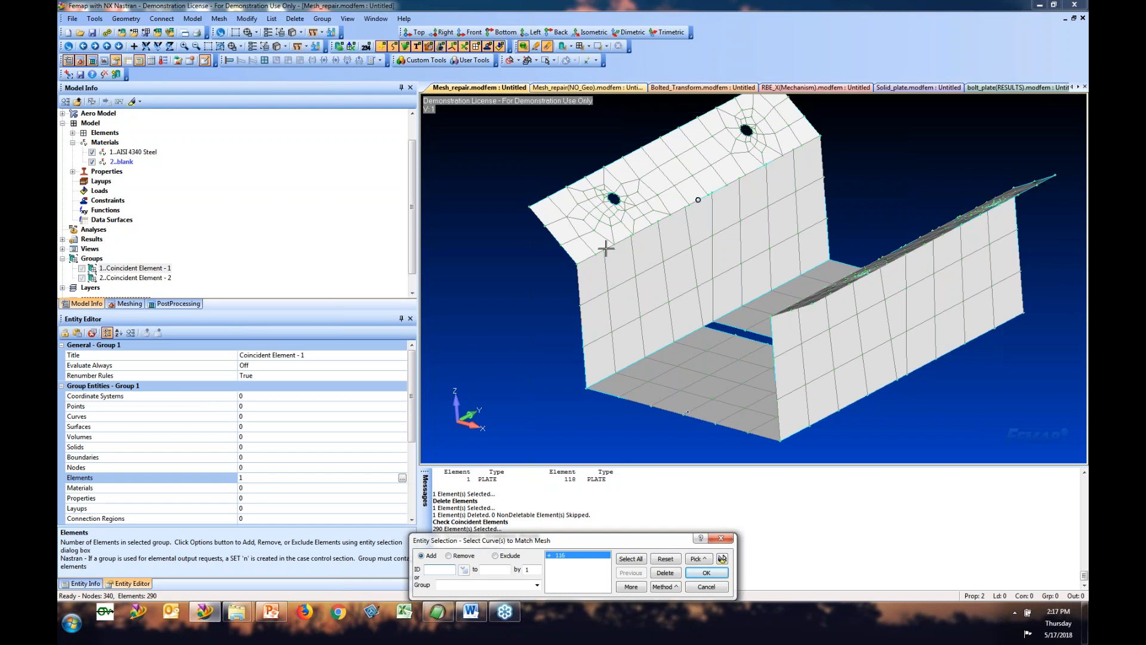
click(606, 248)
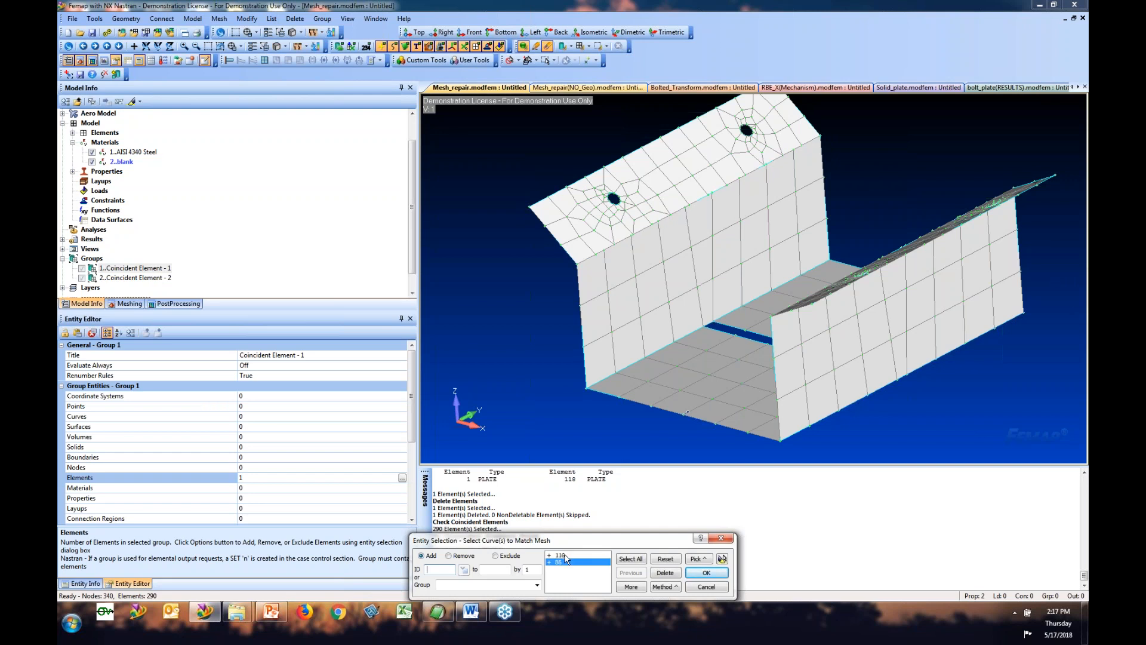
click(661, 574)
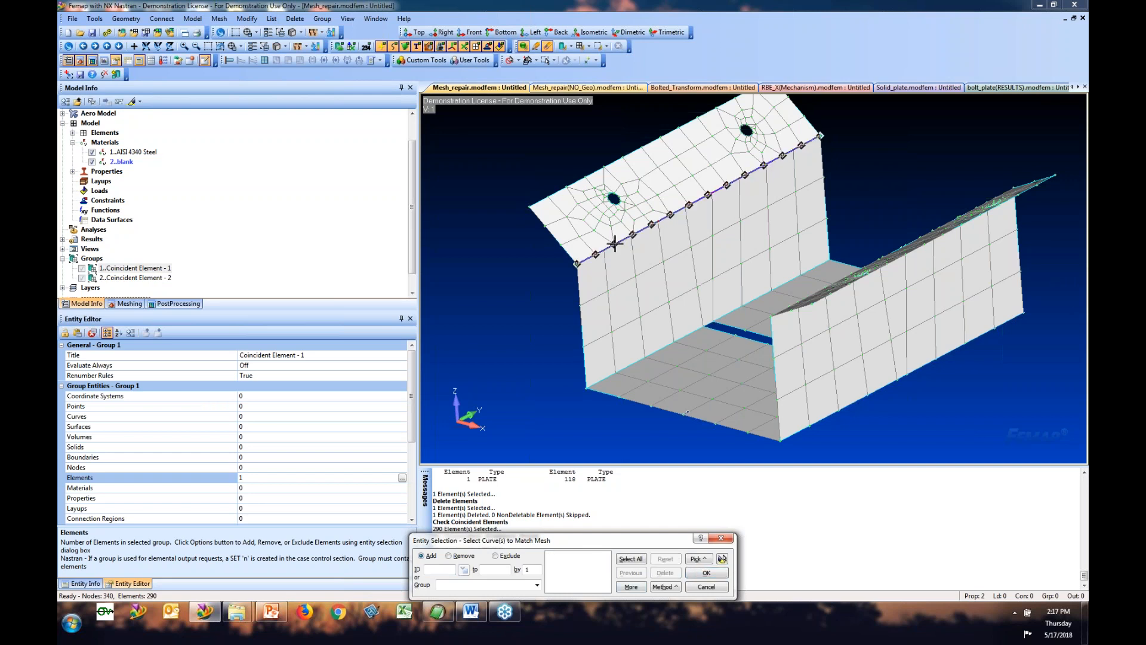
Step: Match curve 116's custom mesh spacing to the overlapping side wall curve and apply the parametric spacing
click(614, 244)
drag(1027, 539, 636, 416)
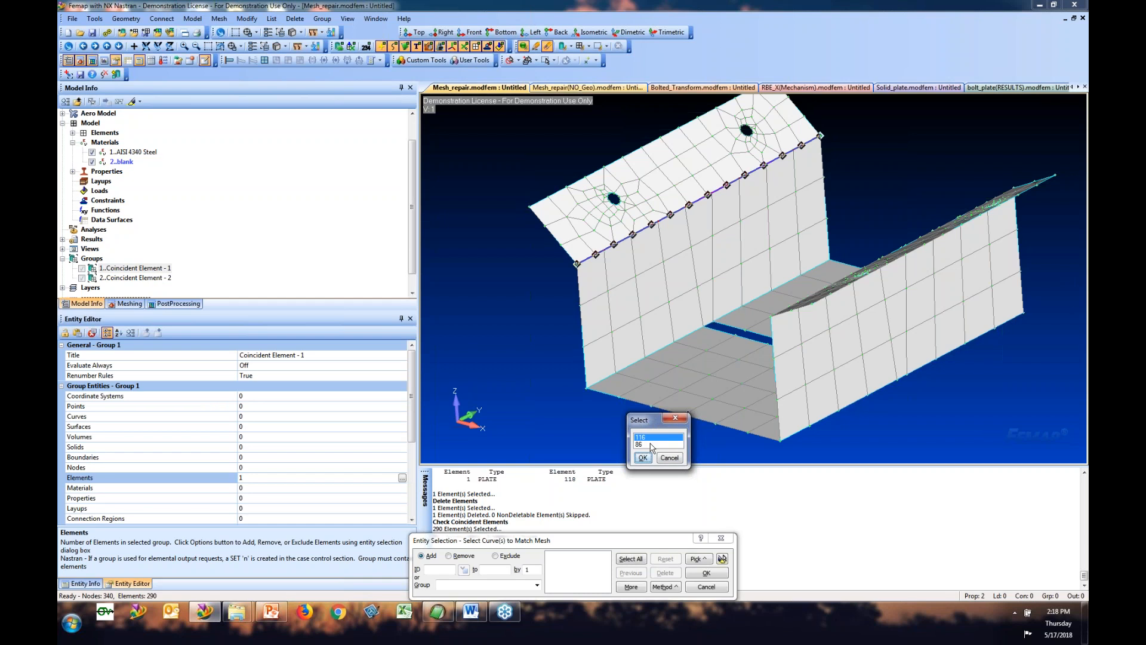
click(651, 445)
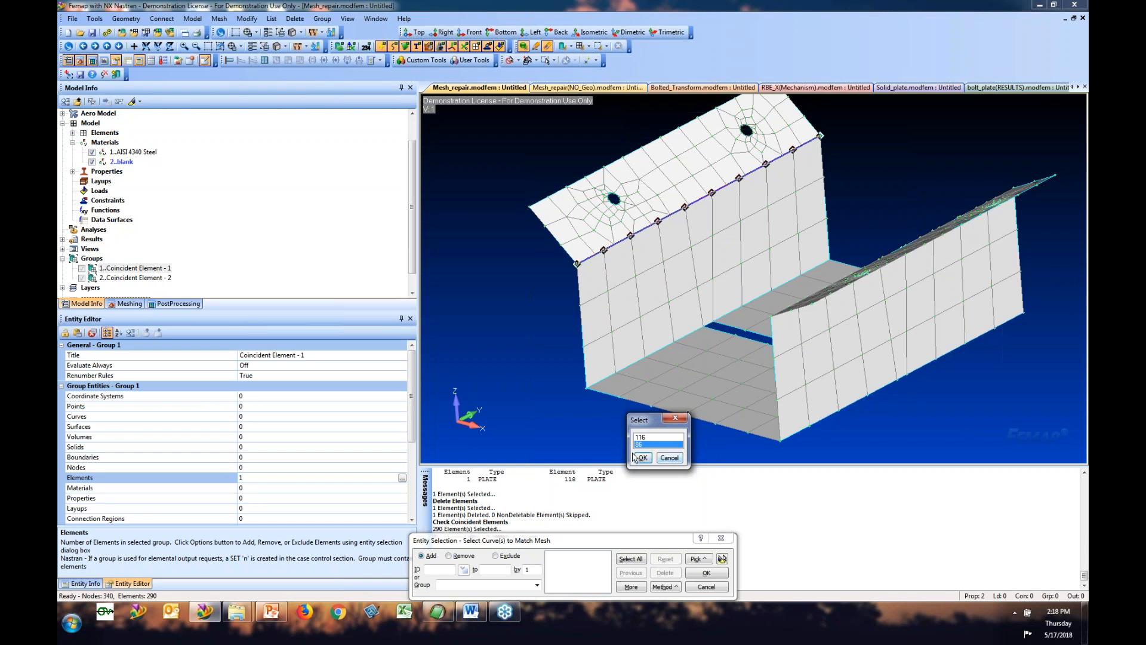
click(643, 458)
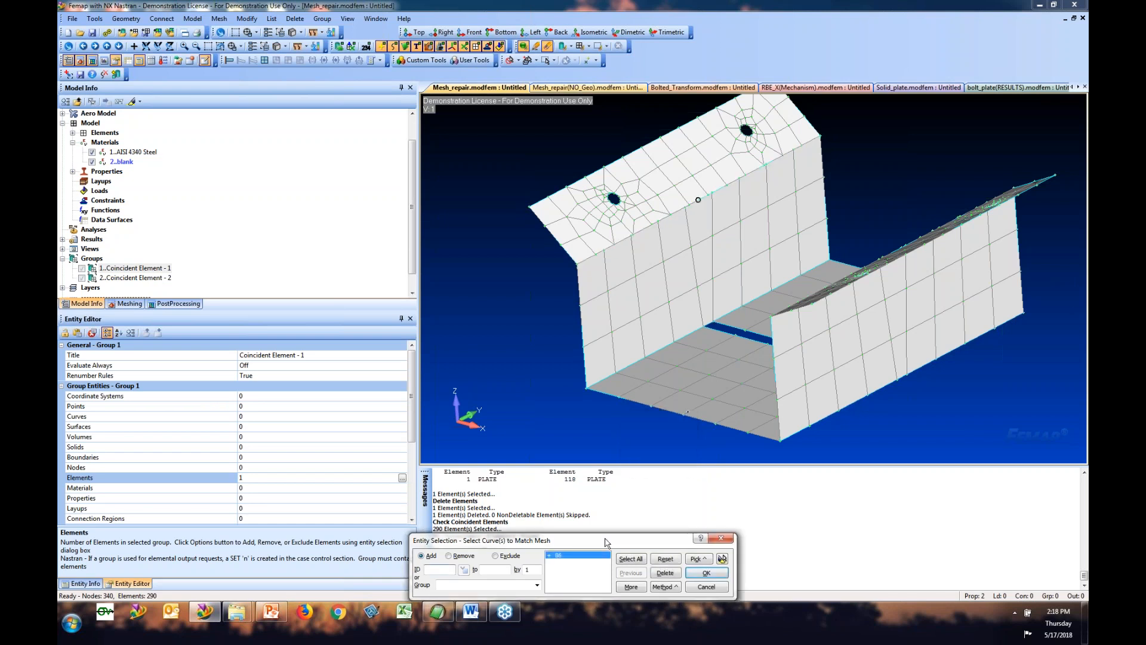
click(717, 575)
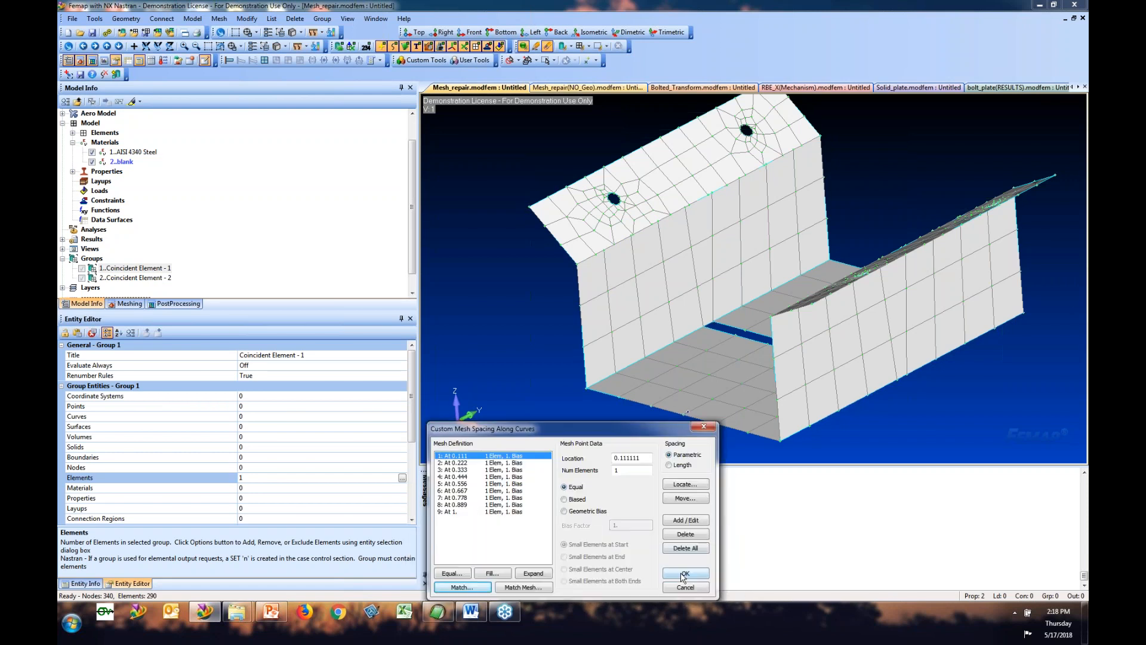
click(684, 575)
click(624, 590)
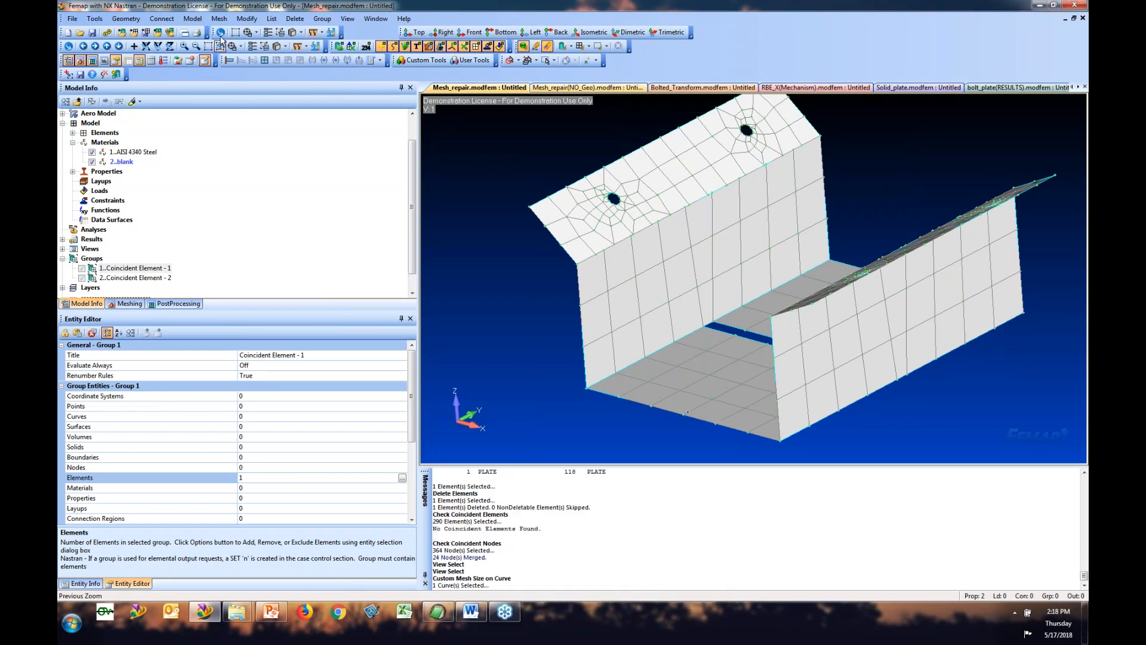
Step: Remesh the upper flange and its adjoining side wall, deleting the existing mesh and using the surfaces' meshing attributes
click(220, 19)
mouse_move(244, 54)
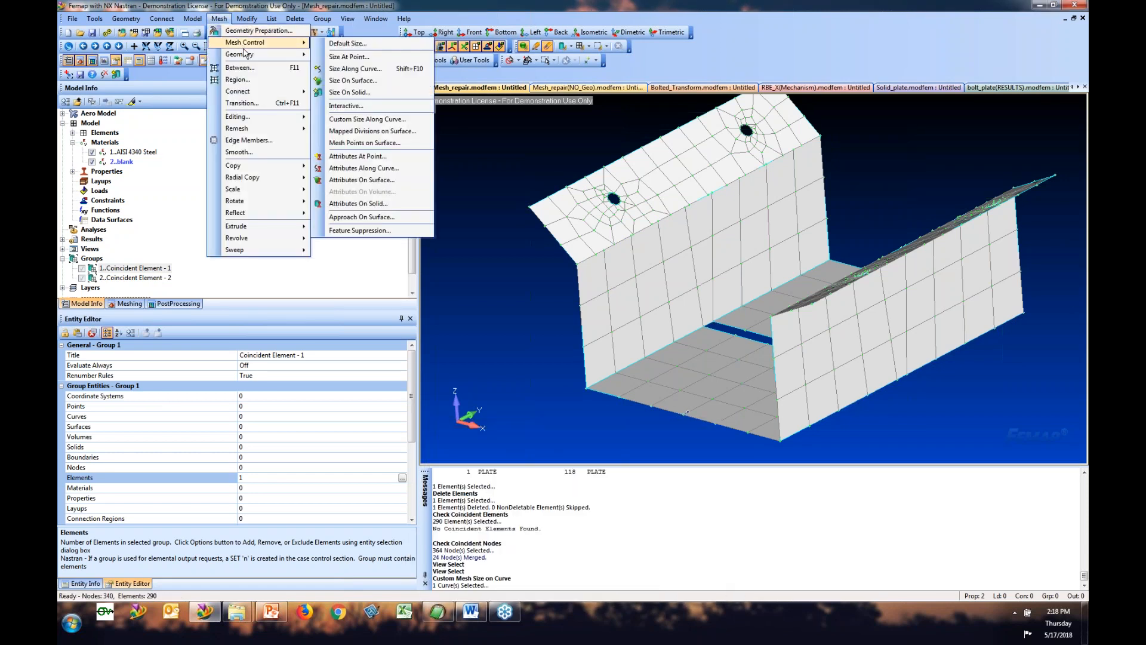
click(357, 80)
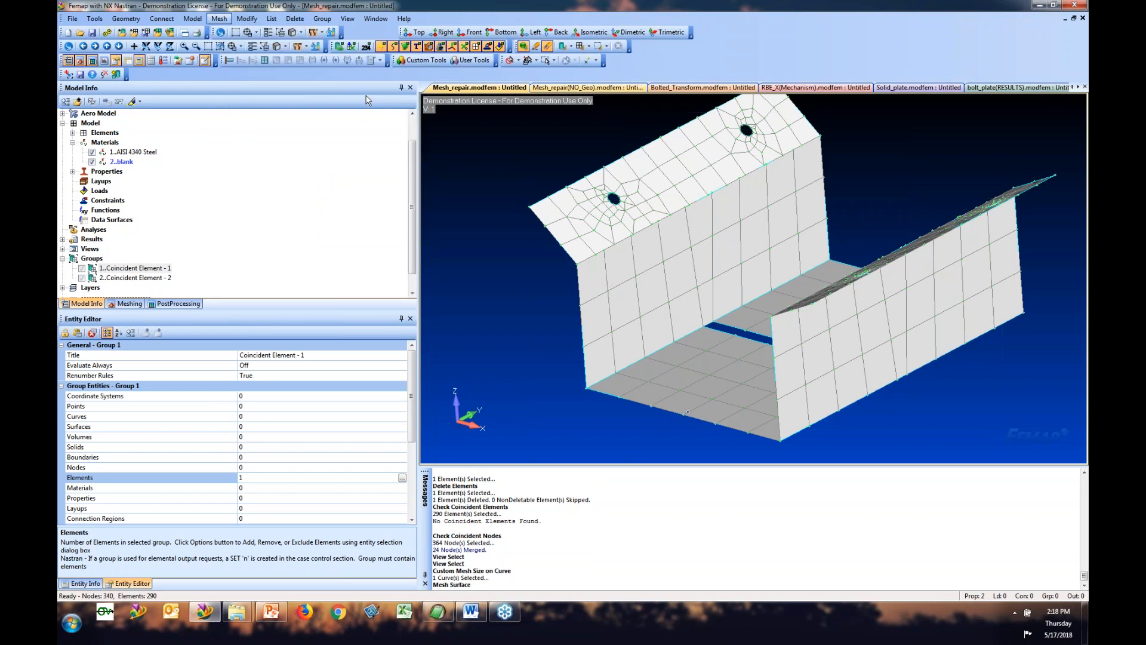
click(596, 213)
click(623, 279)
click(702, 574)
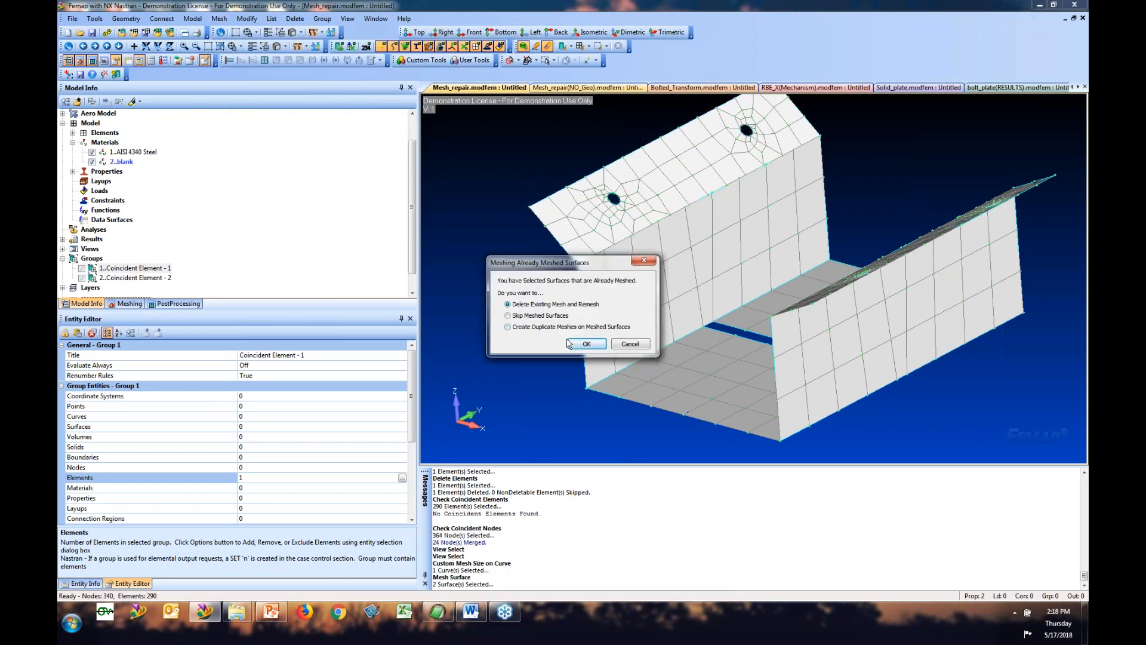
click(588, 344)
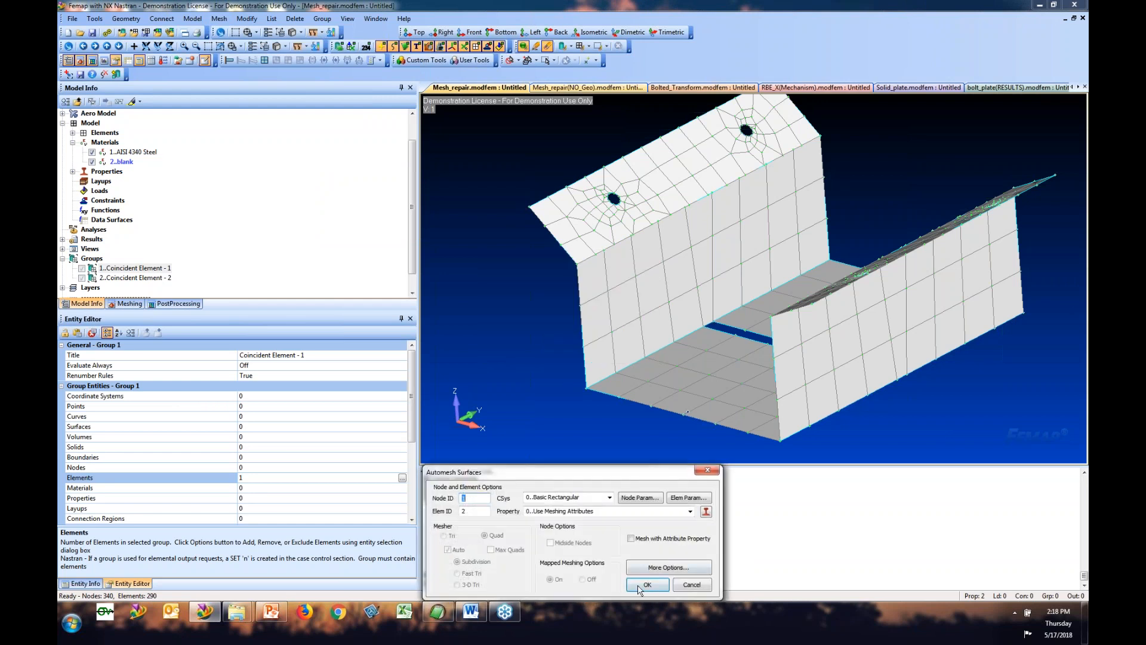
click(641, 589)
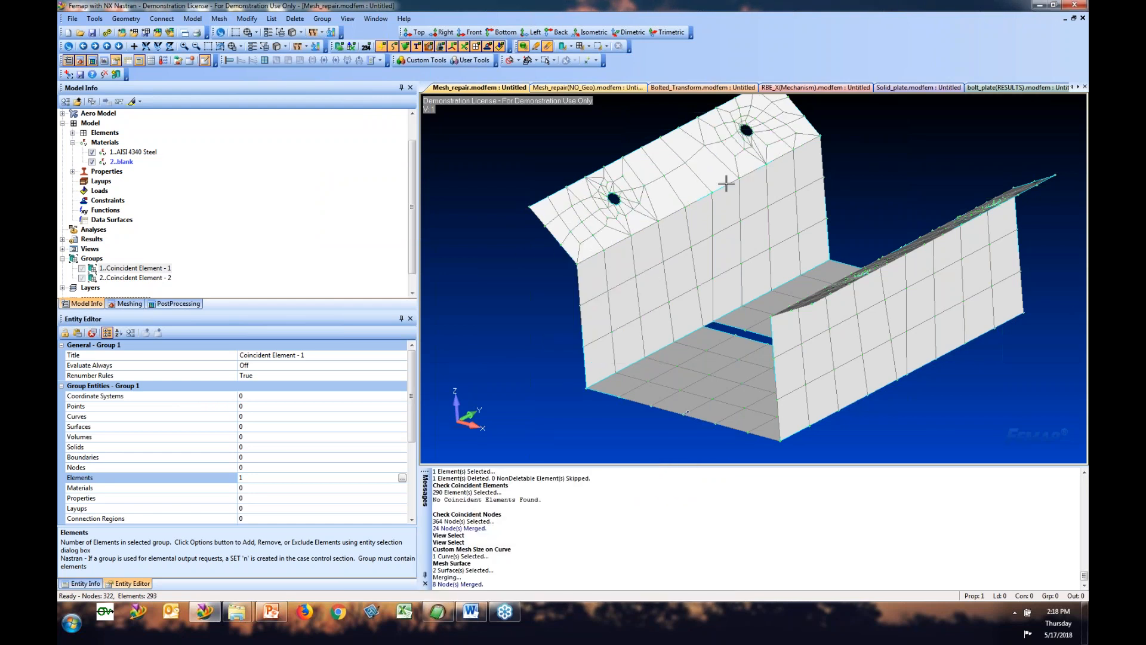
Step: Inspect the remeshed flange's bend edge in the Free Edge style and return to the Draw Model style
key(F5)
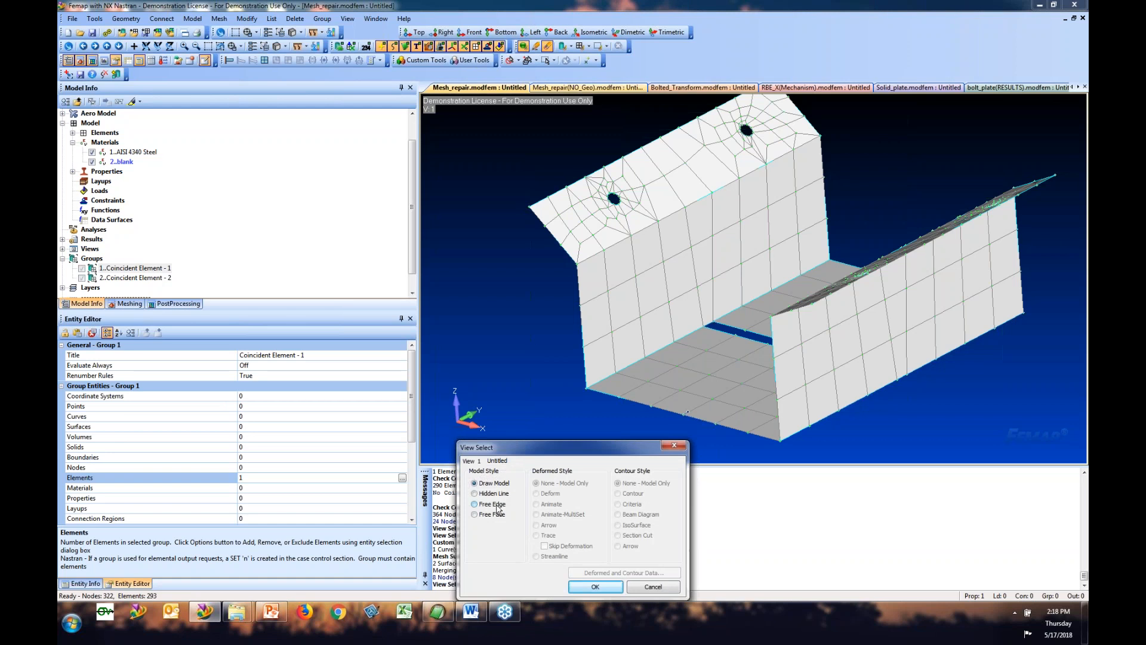
click(591, 582)
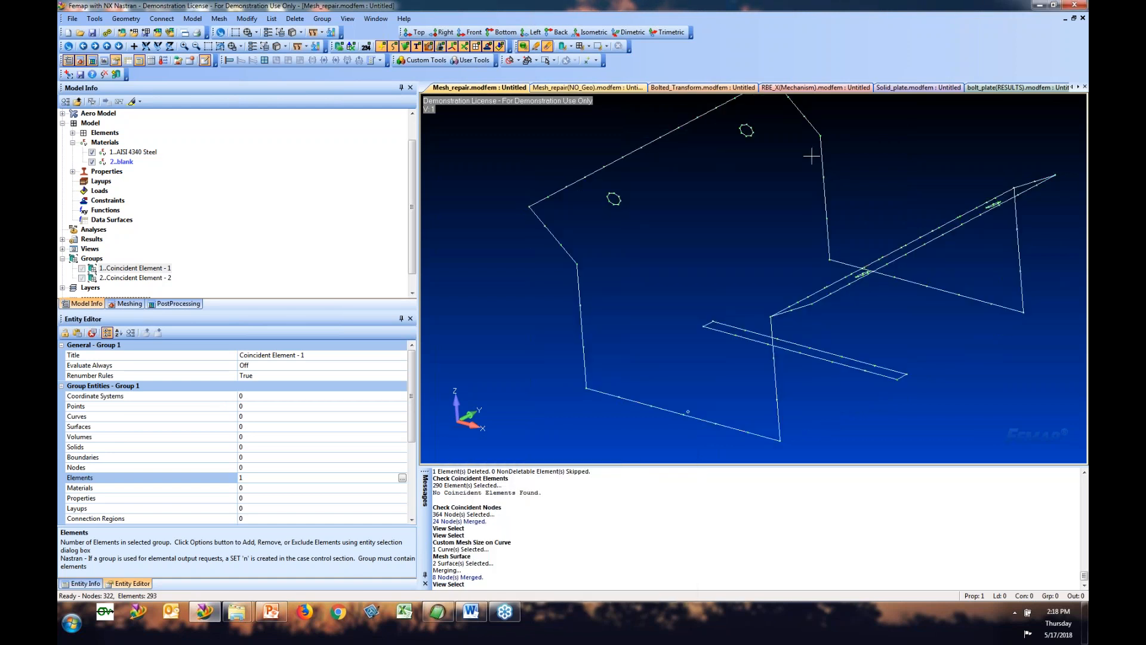
key(F5)
click(496, 484)
click(592, 580)
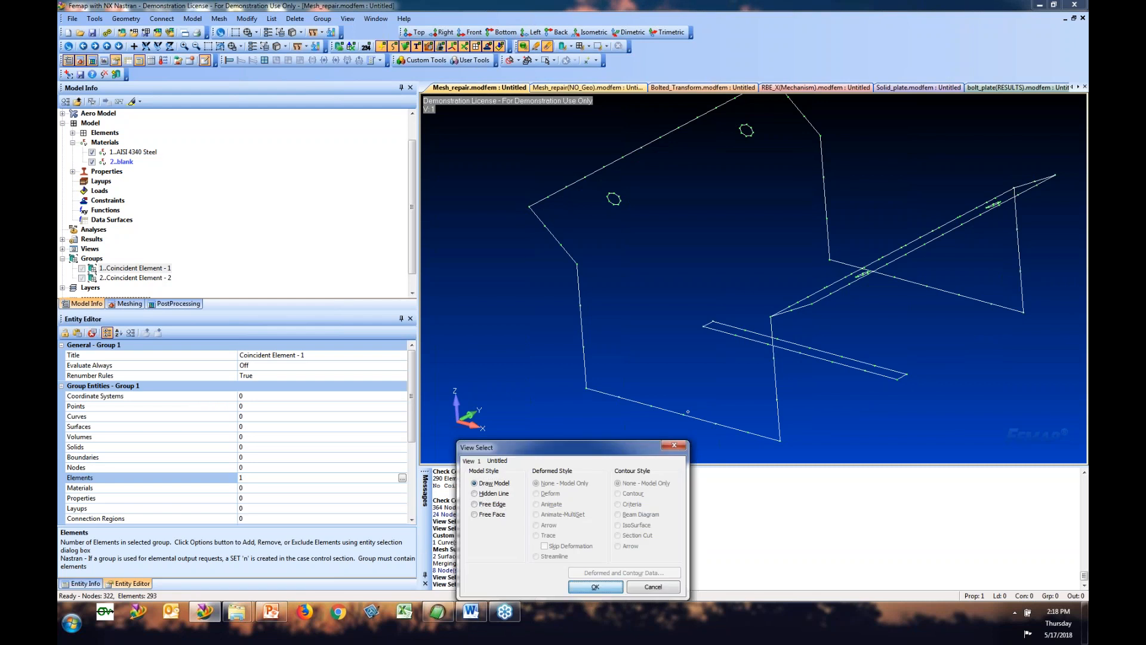
Step: Set Mesh Sizing to Match Curve(s) and choose curve 124 along the opposite flange's bend edge as the master curve
middle_drag(668, 362, 875, 374)
scroll(875, 373, up, 2)
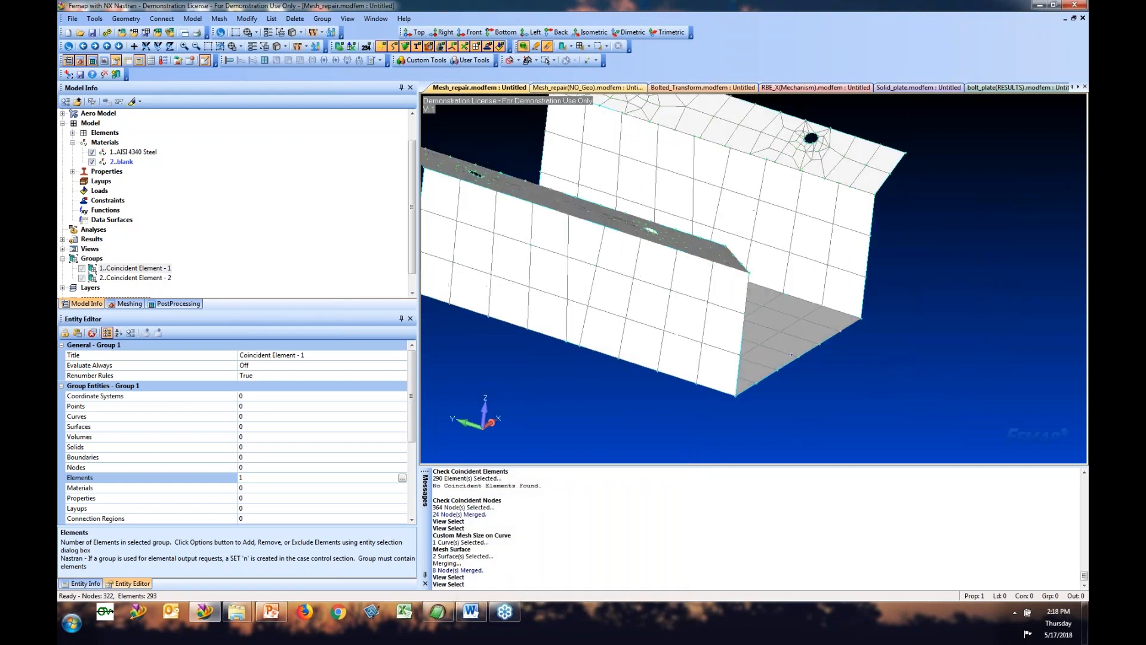
ctrl+middle_drag(794, 253, 787, 377)
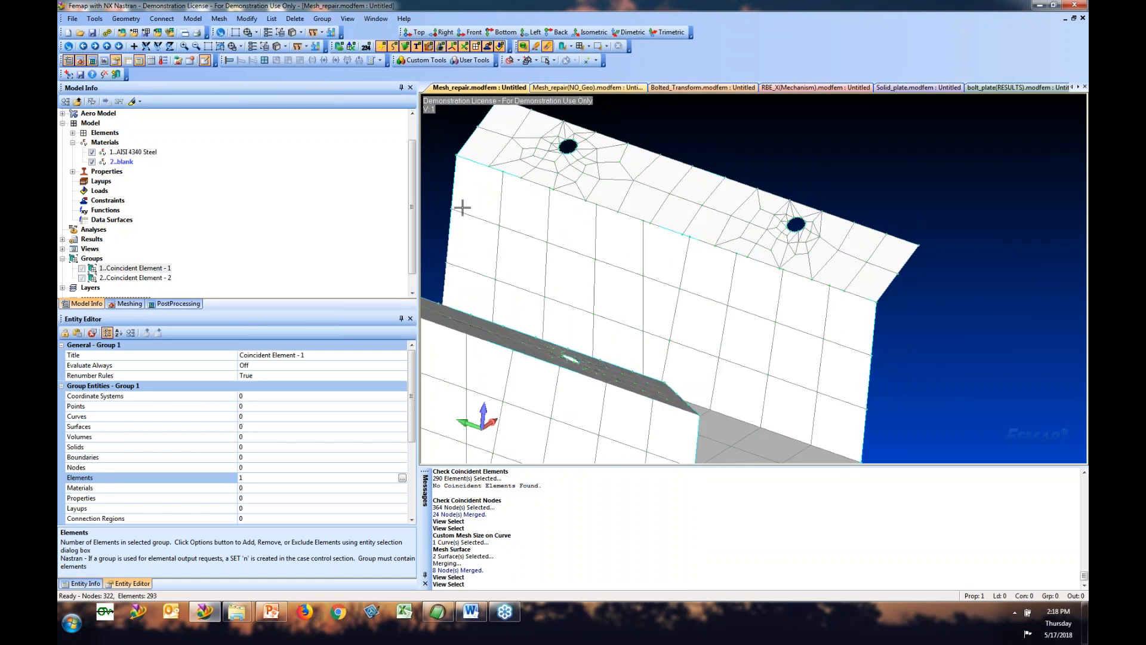
click(130, 304)
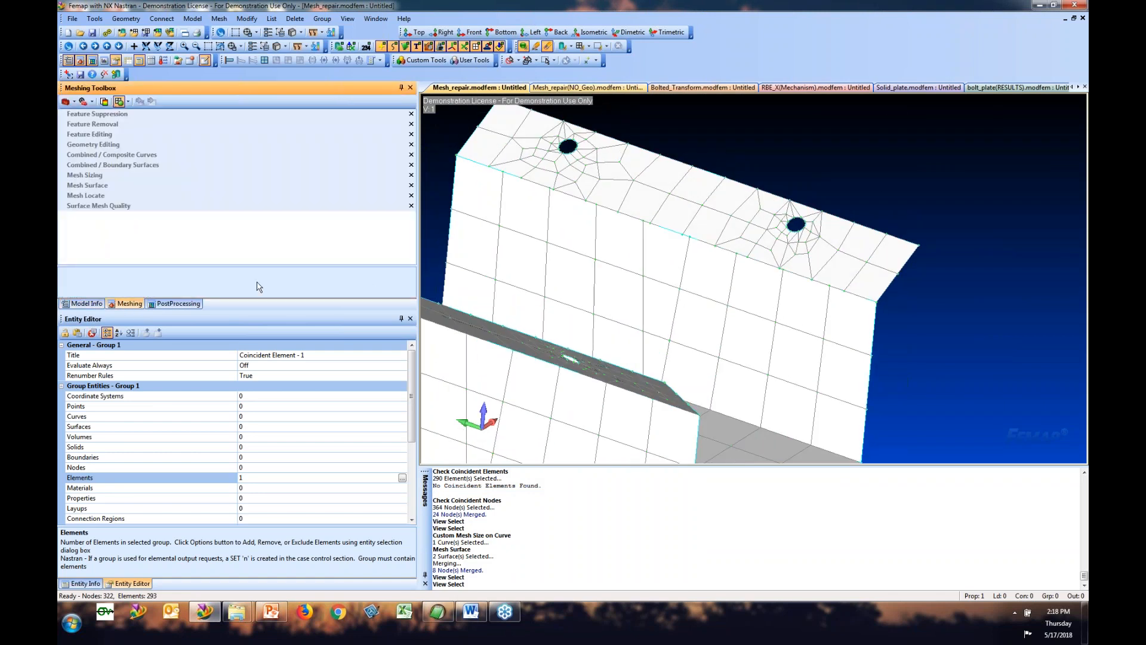
click(97, 178)
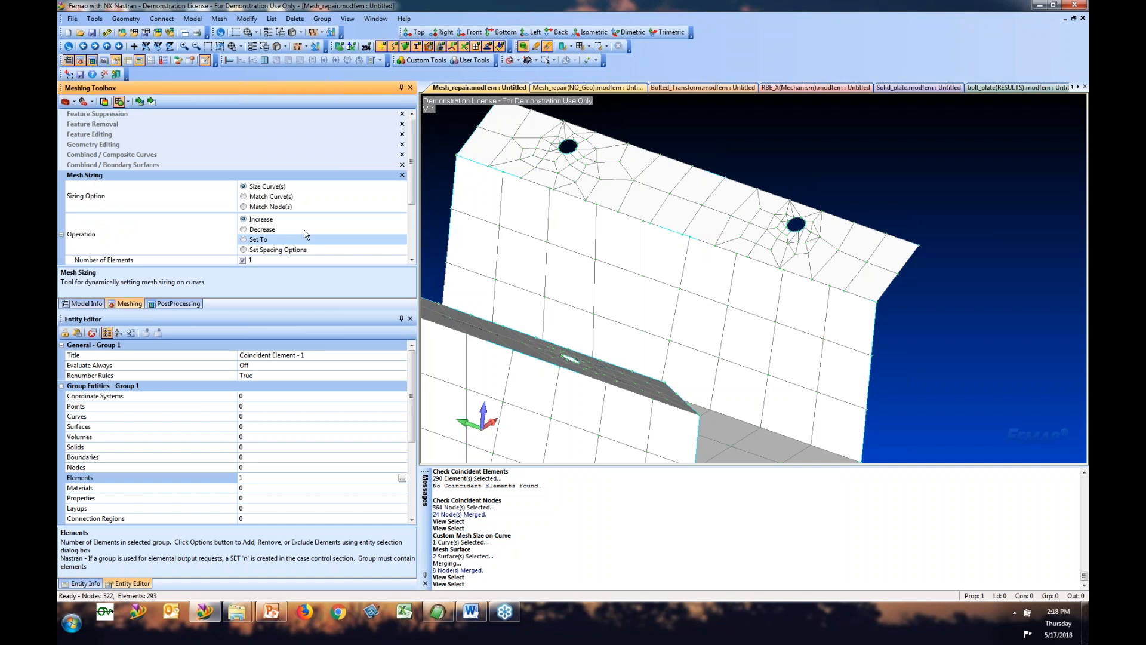
click(275, 198)
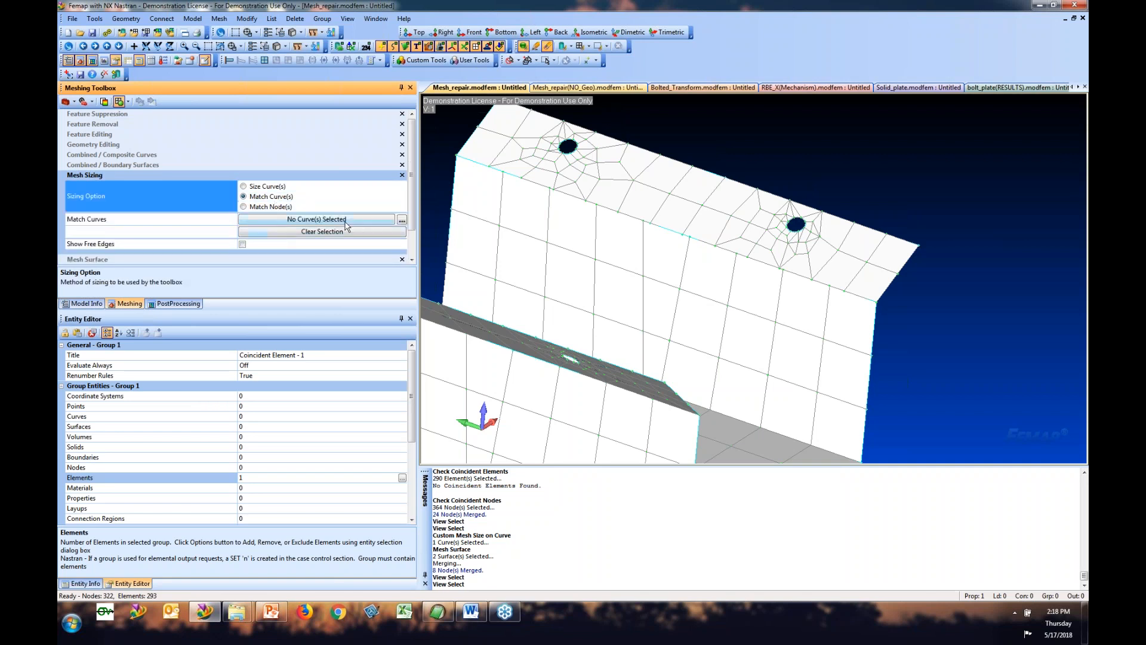
click(401, 221)
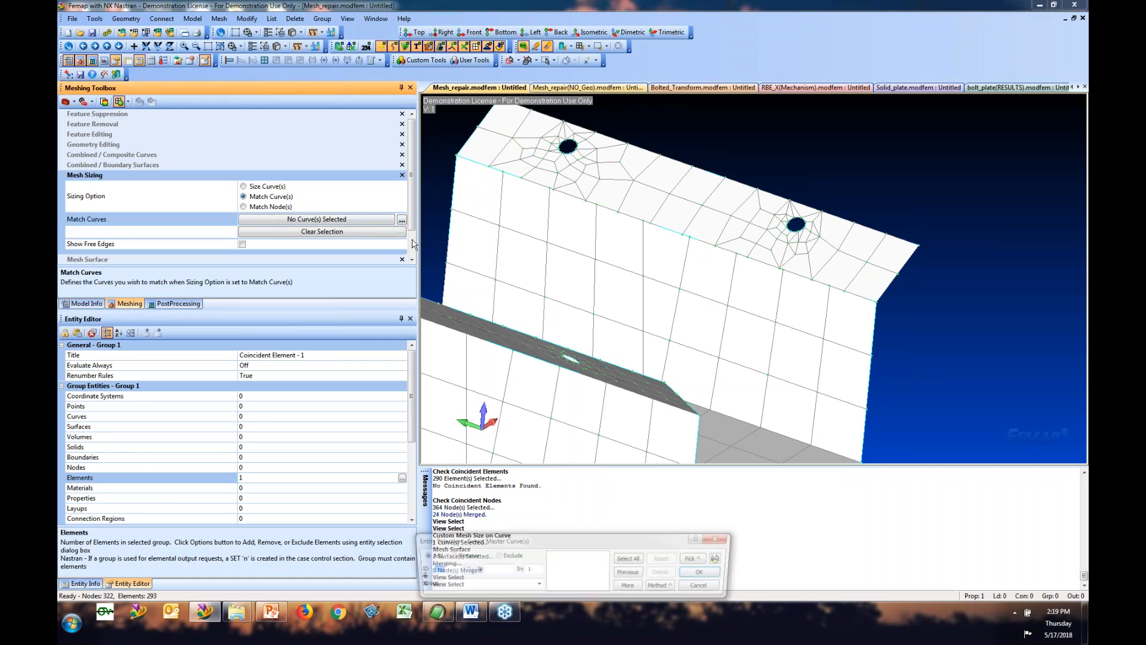
click(705, 242)
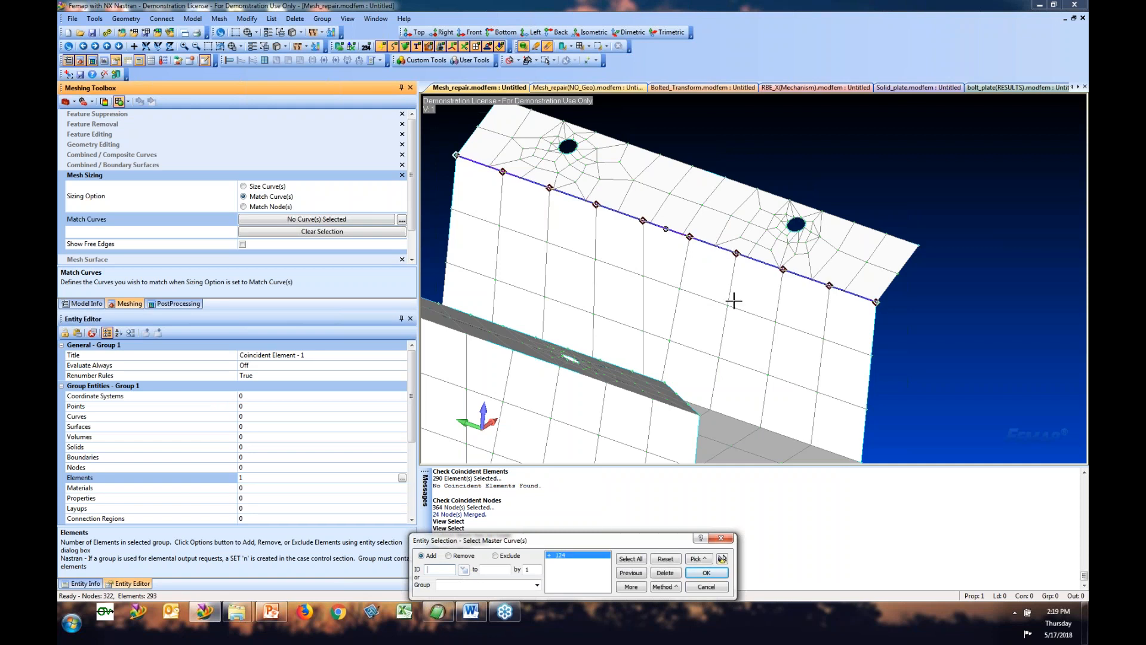
key(Return)
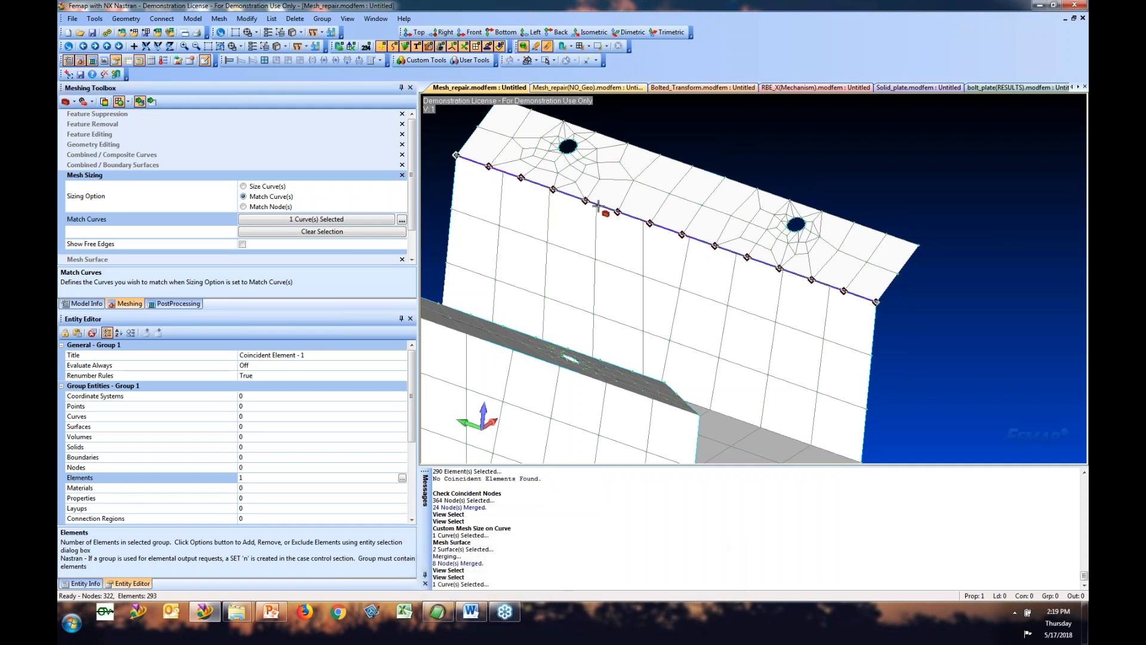
Step: Match the overlapping top edge of the adjoining side wall to the master curve and remesh the wall
key(alt)
click(1036, 576)
click(1039, 589)
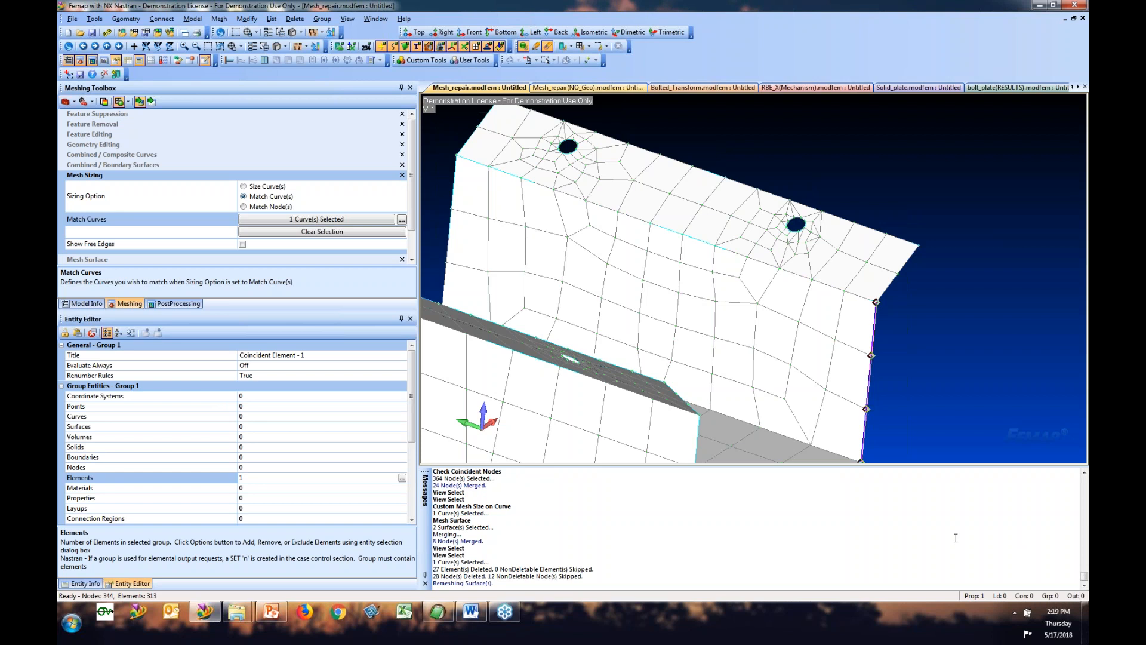
Step: Inspect the bend edge between the opposite flange and the remeshed wall in the Free Edge style, then restore the Draw Model style
click(559, 367)
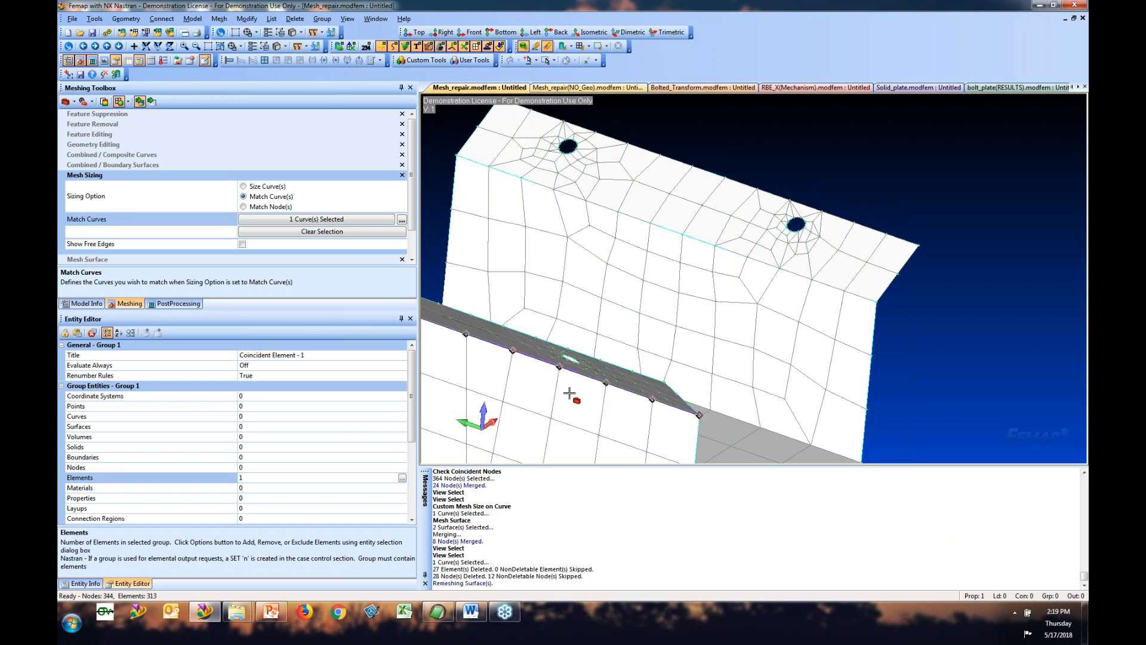
right_click(545, 367)
click(478, 540)
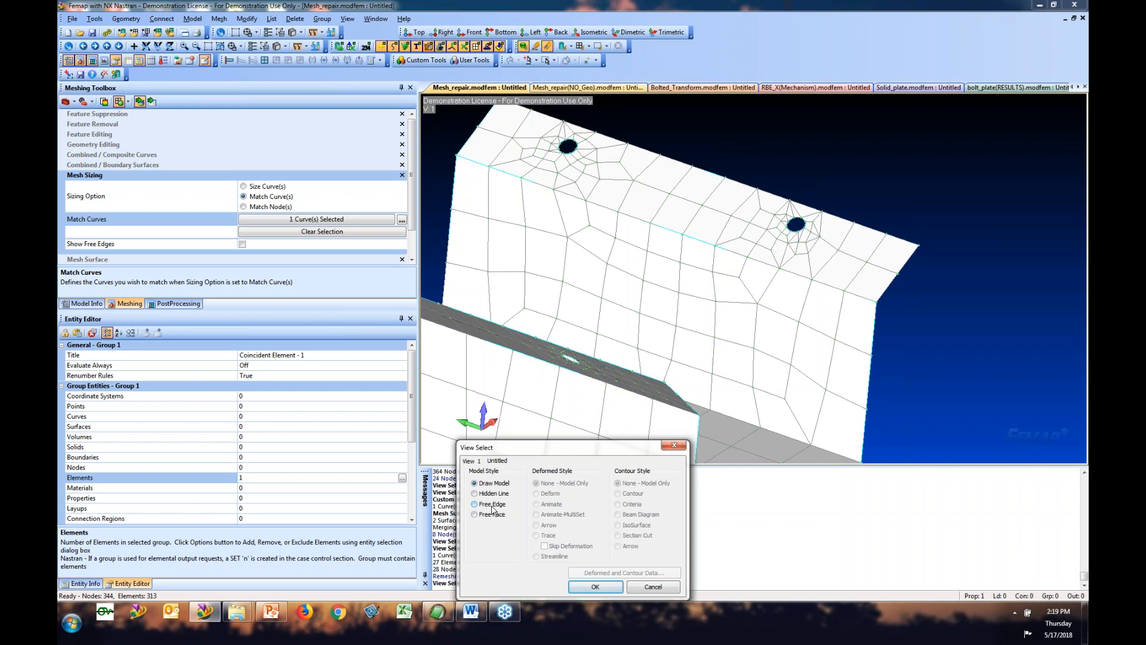
click(493, 505)
click(595, 586)
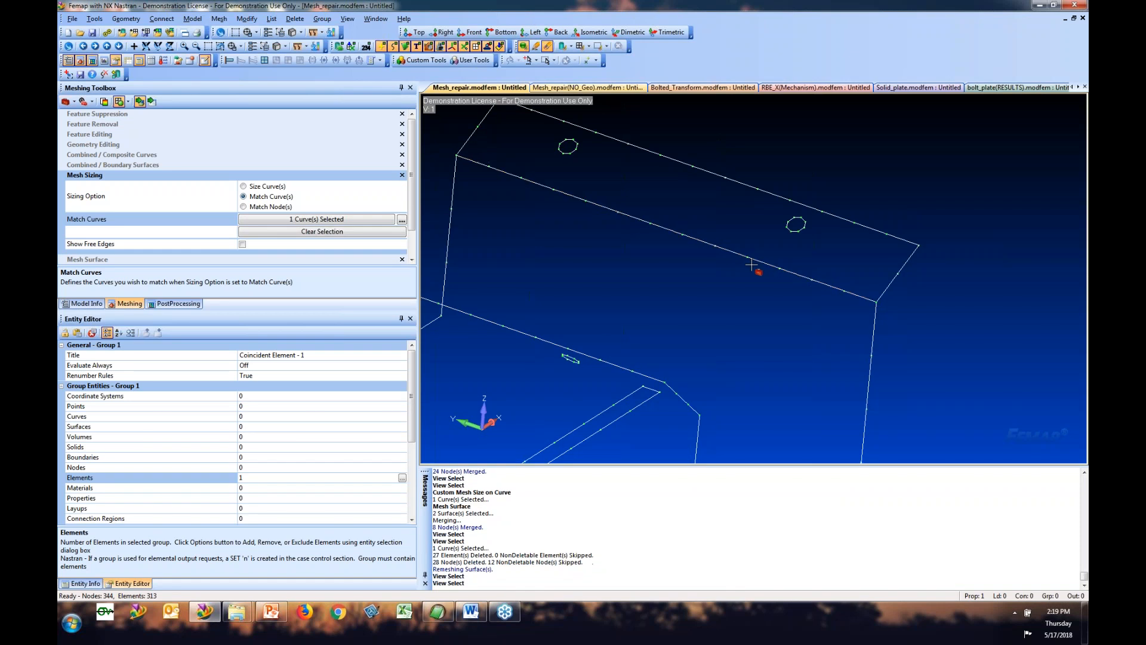
key(F5)
click(595, 586)
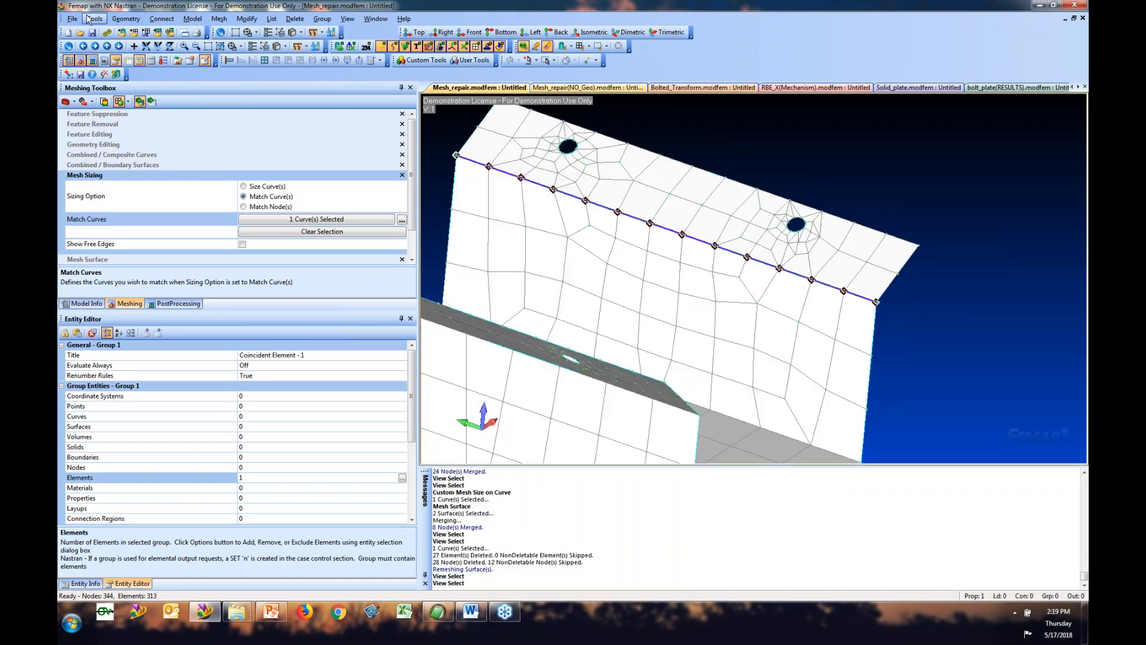
Step: Check all nodes for coincidence, preview them labelled with their IDs, and merge them using Safe Merge and automatic ID retention
click(88, 20)
mouse_move(173, 358)
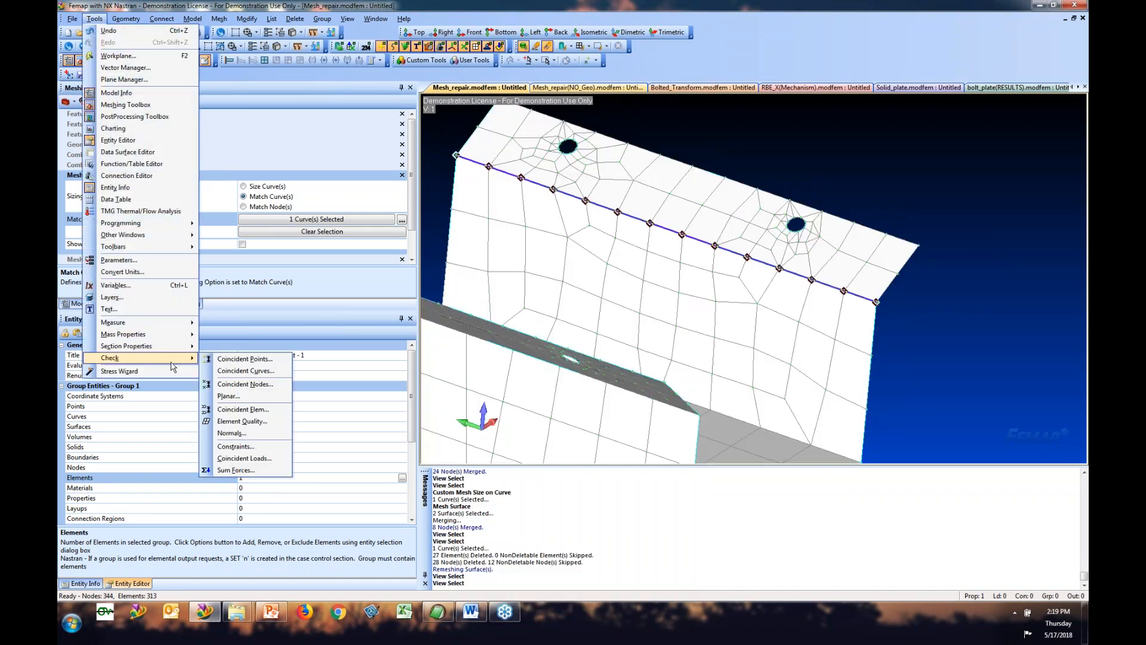
click(241, 395)
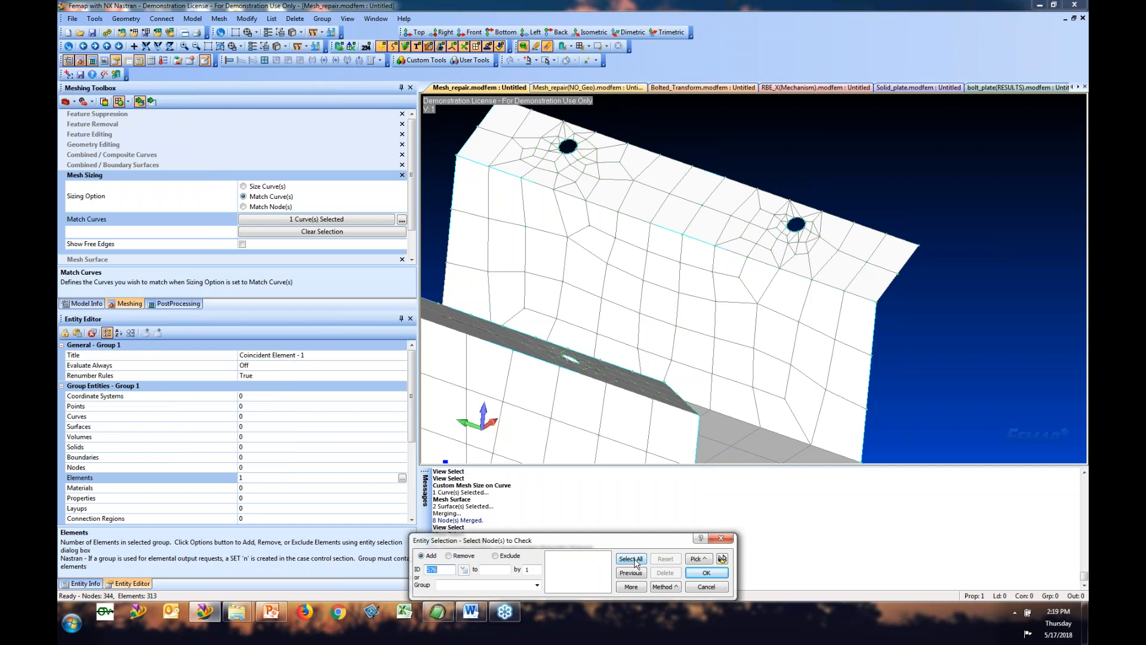
click(635, 561)
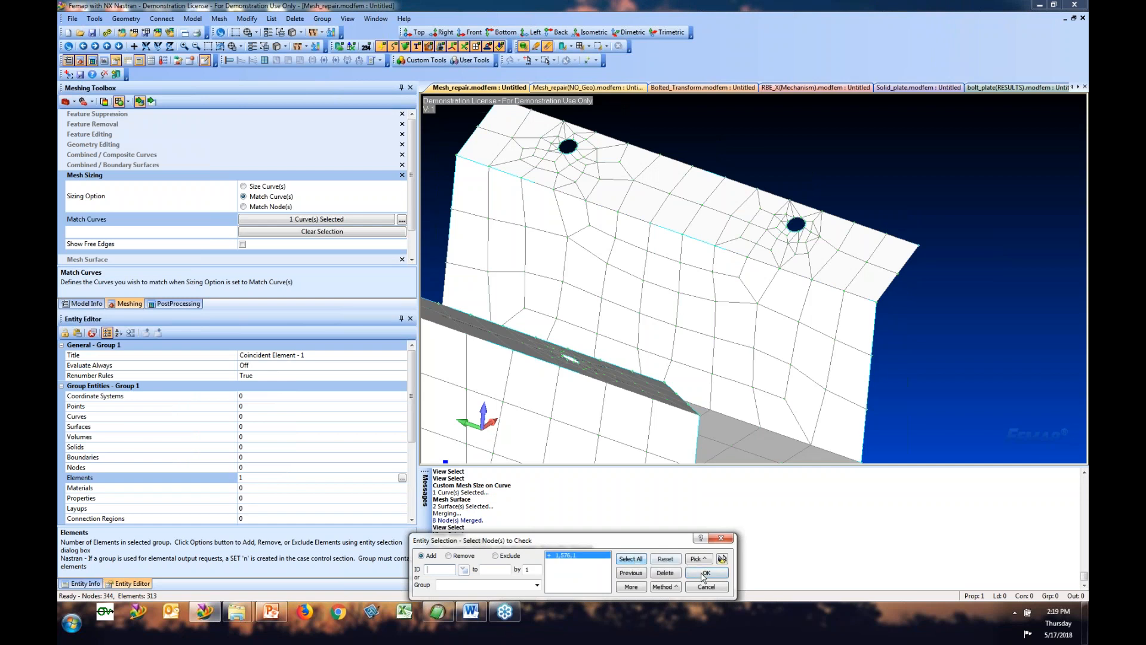
click(705, 573)
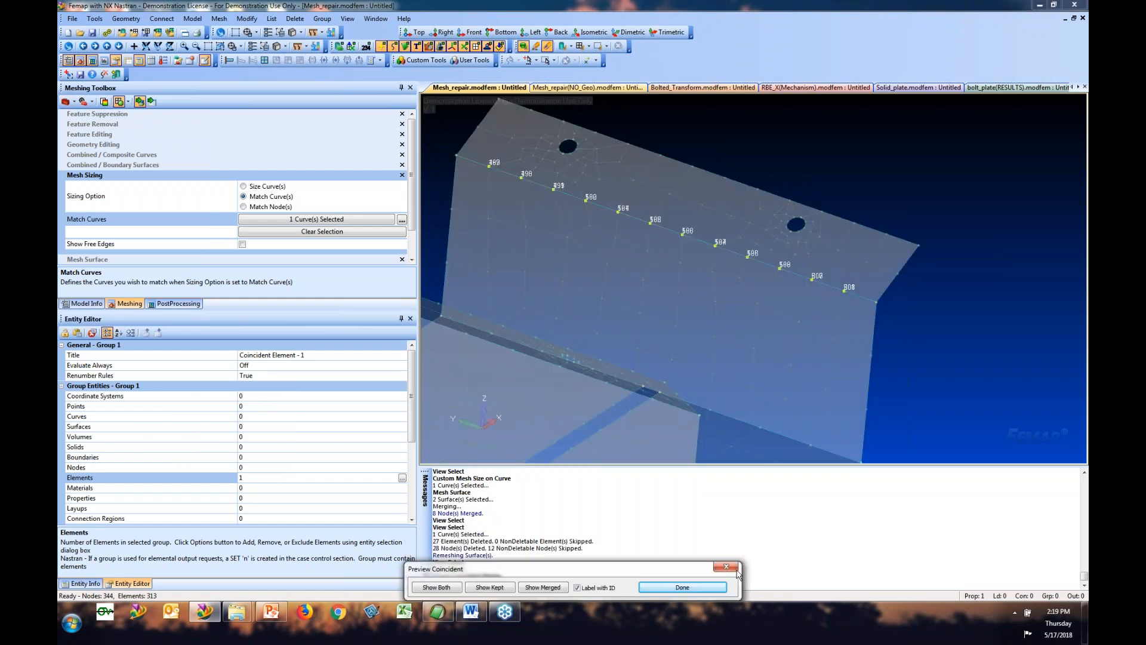
click(736, 571)
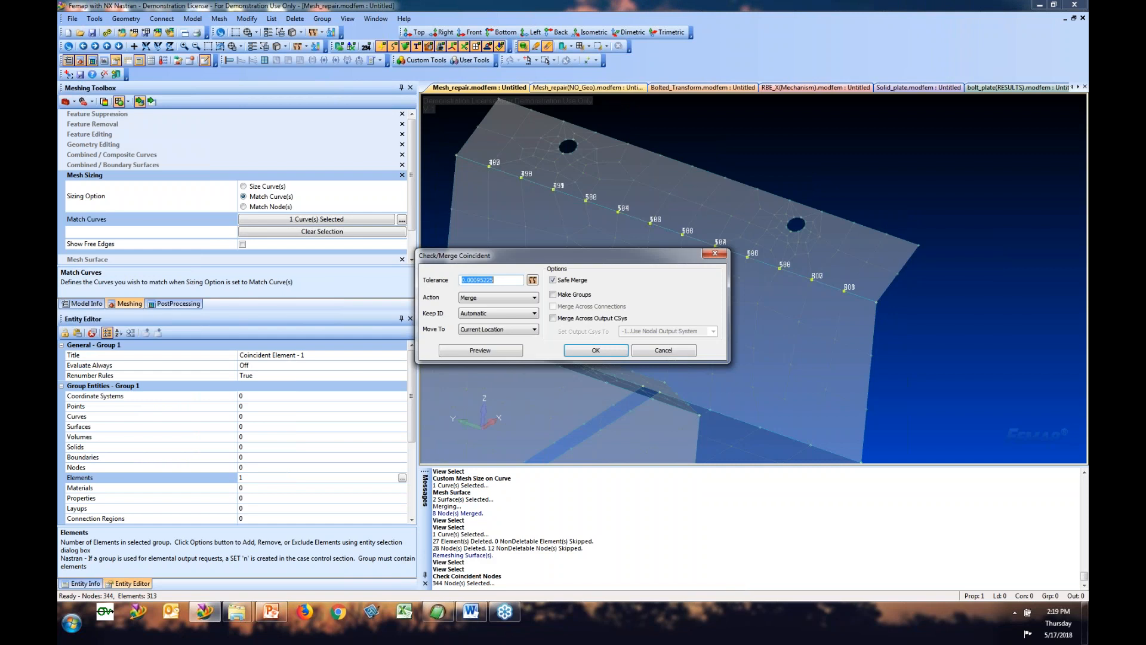
key(Return)
Step: Recheck the merged bend edge in the Free Edge style and return to the shaded element display
key(F5)
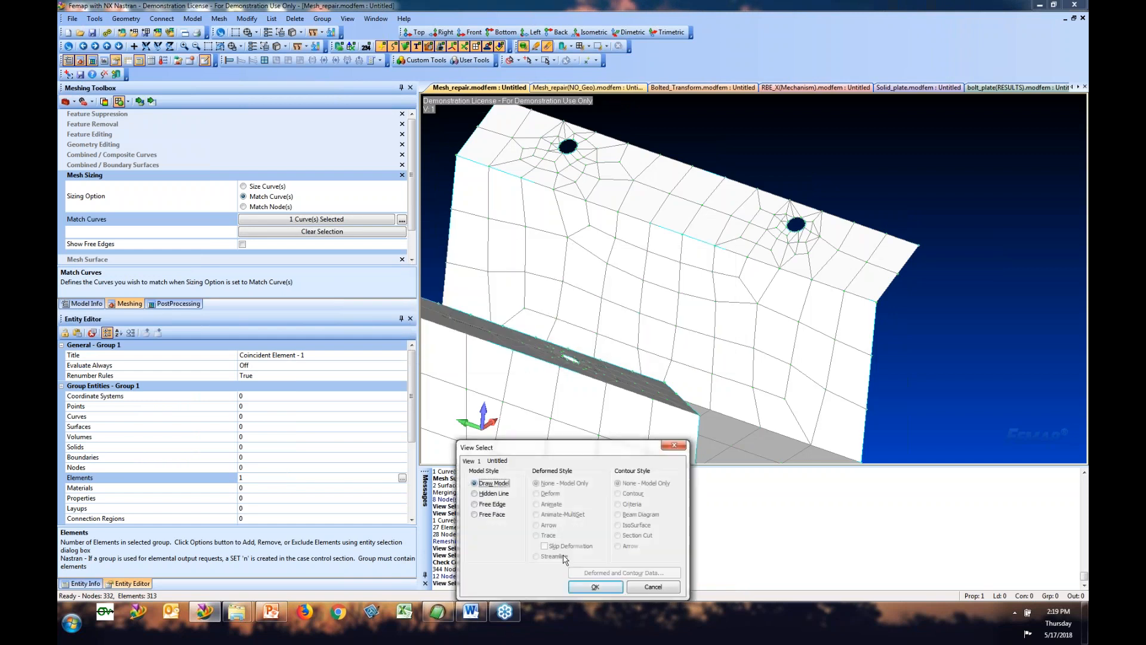
click(487, 504)
click(596, 587)
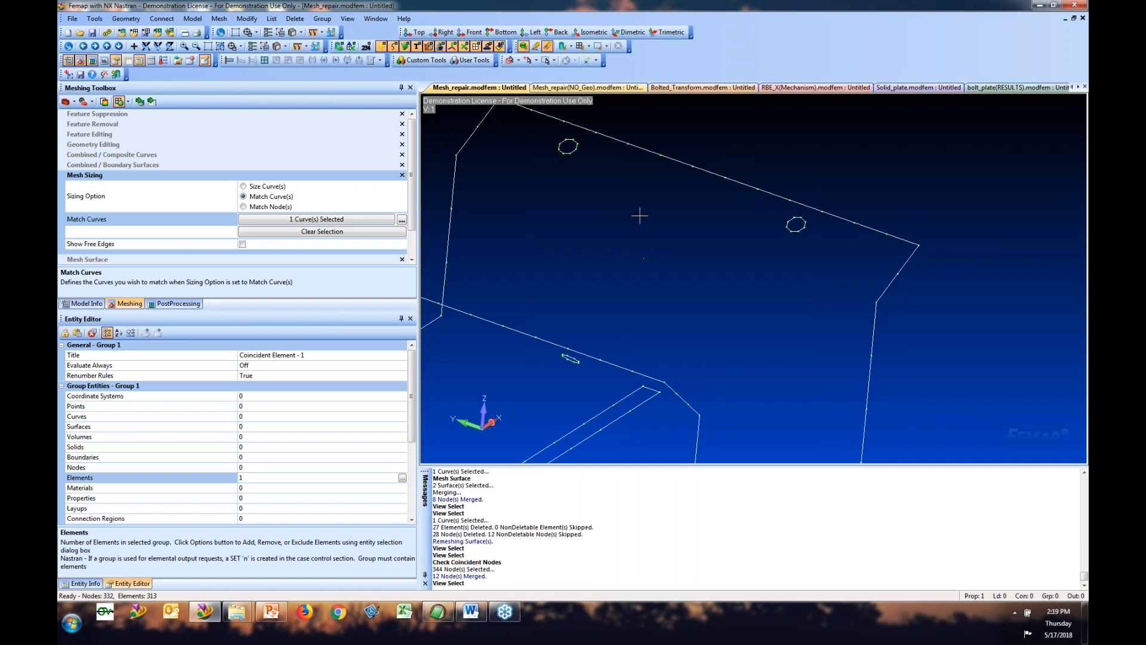
key(F5)
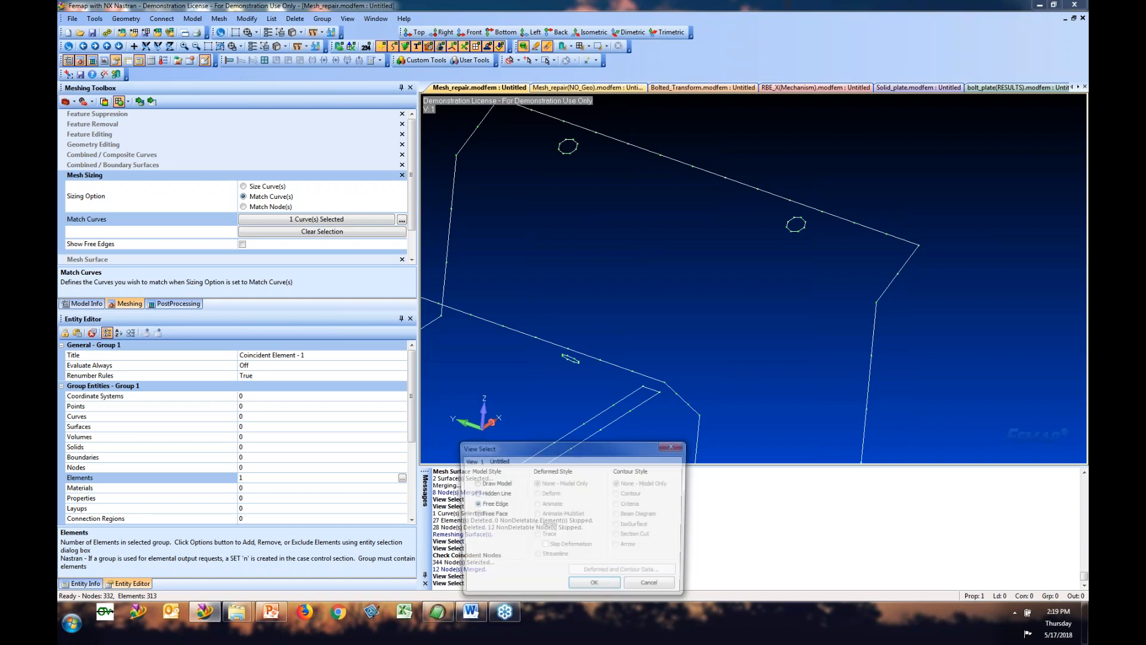
double_click(483, 493)
mouse_move(683, 305)
middle_down()
mouse_move(747, 269)
mouse_move(619, 297)
middle_up()
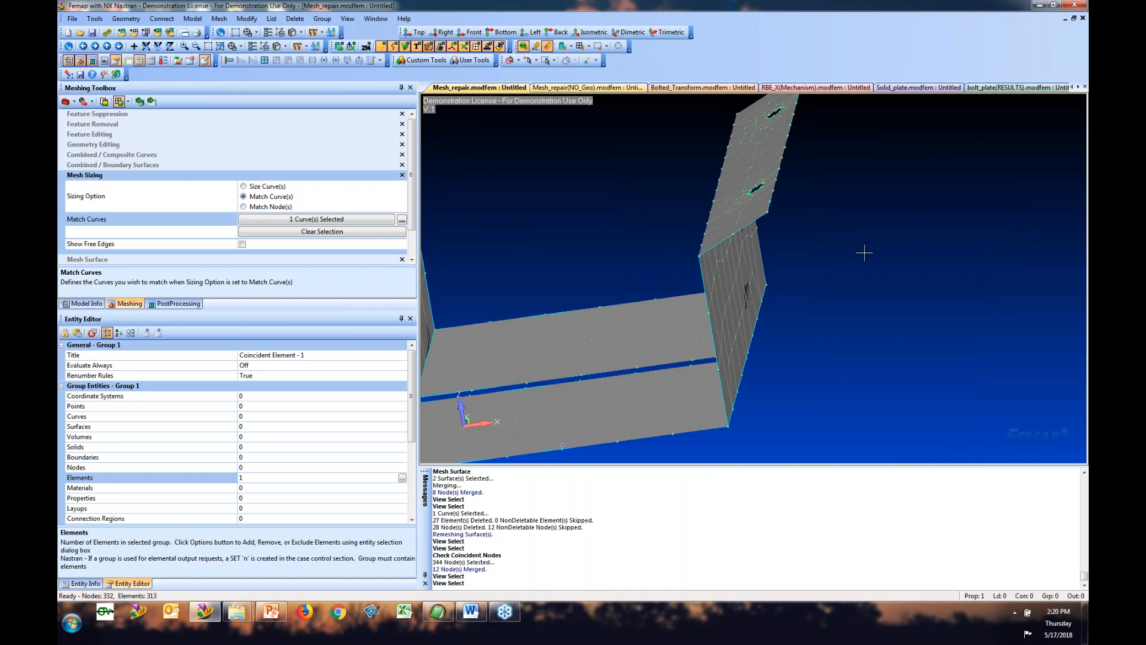
Step: Clean up all bracket mid-surface solids with Check Geometry, Match Model Scale Factor and Remove Redundant Geometry enabled
scroll(864, 253, down, 1)
scroll(865, 252, down, 1)
scroll(608, 296, down, 1)
mouse_move(608, 296)
middle_down()
mouse_move(519, 334)
mouse_move(564, 351)
mouse_move(531, 324)
mouse_move(608, 283)
middle_up()
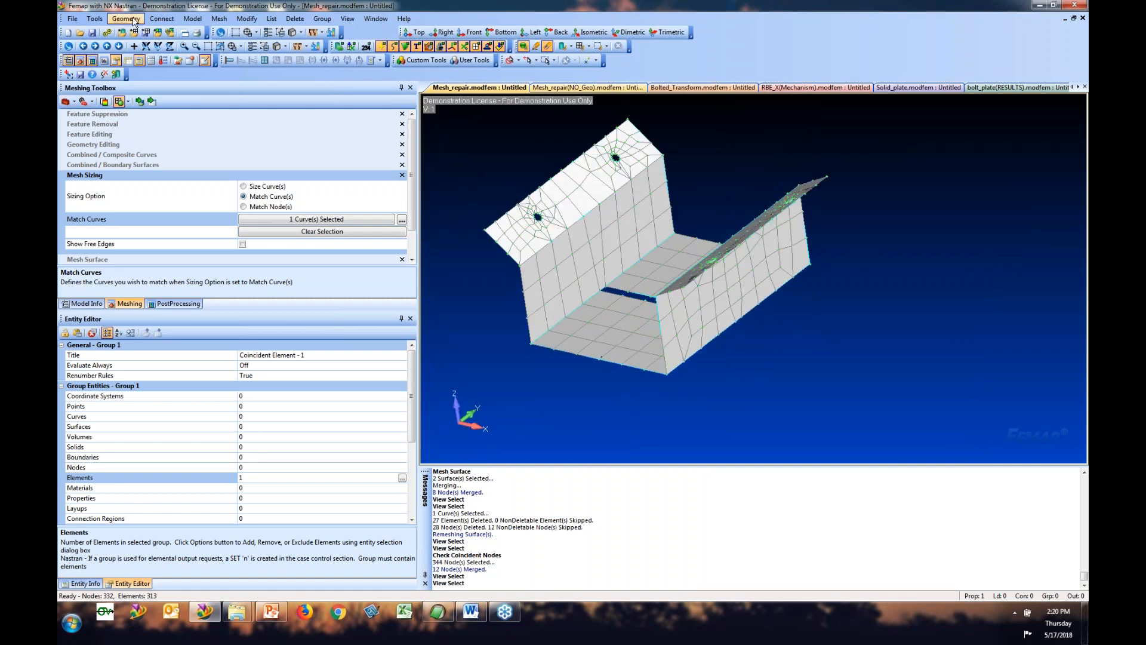
click(126, 19)
mouse_move(155, 166)
click(237, 449)
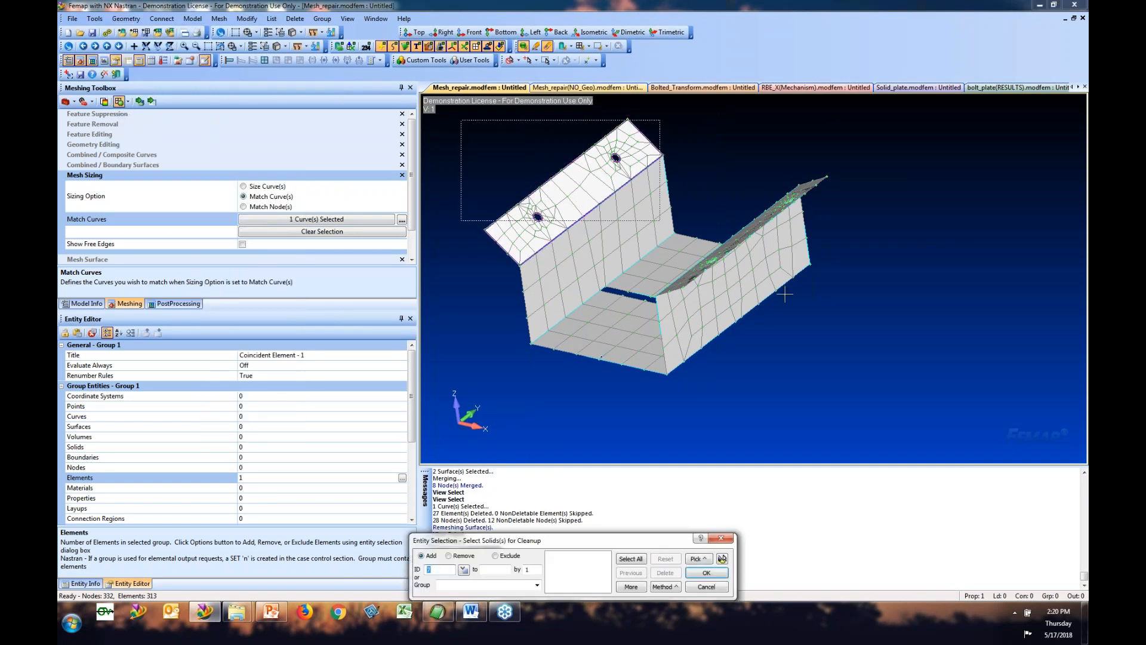
click(723, 575)
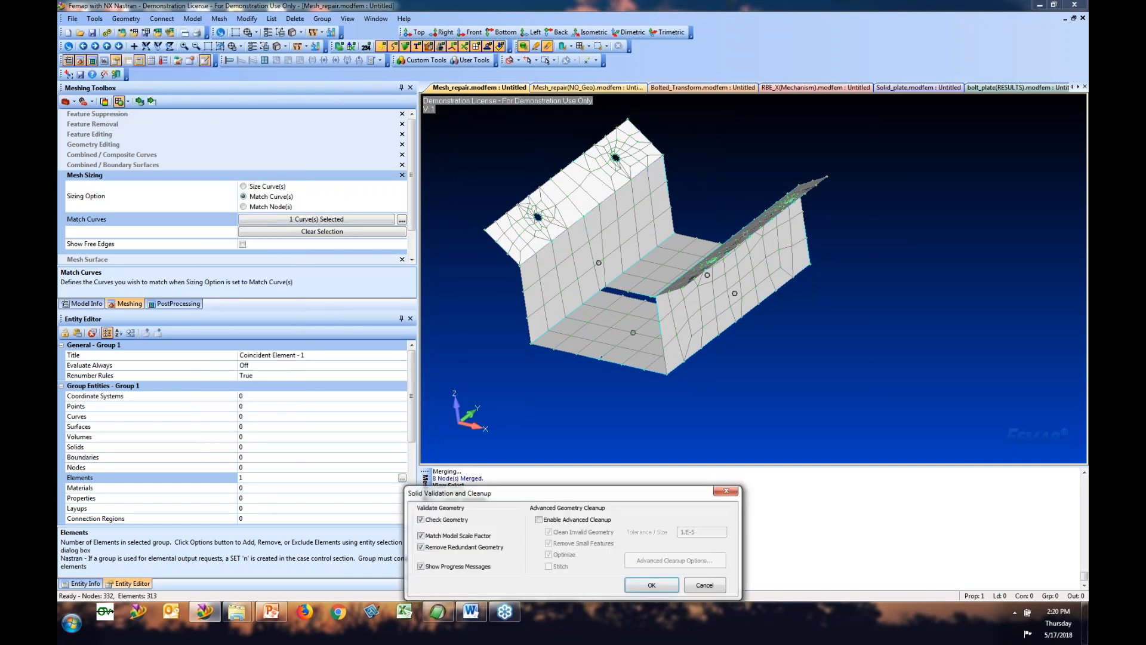
click(650, 583)
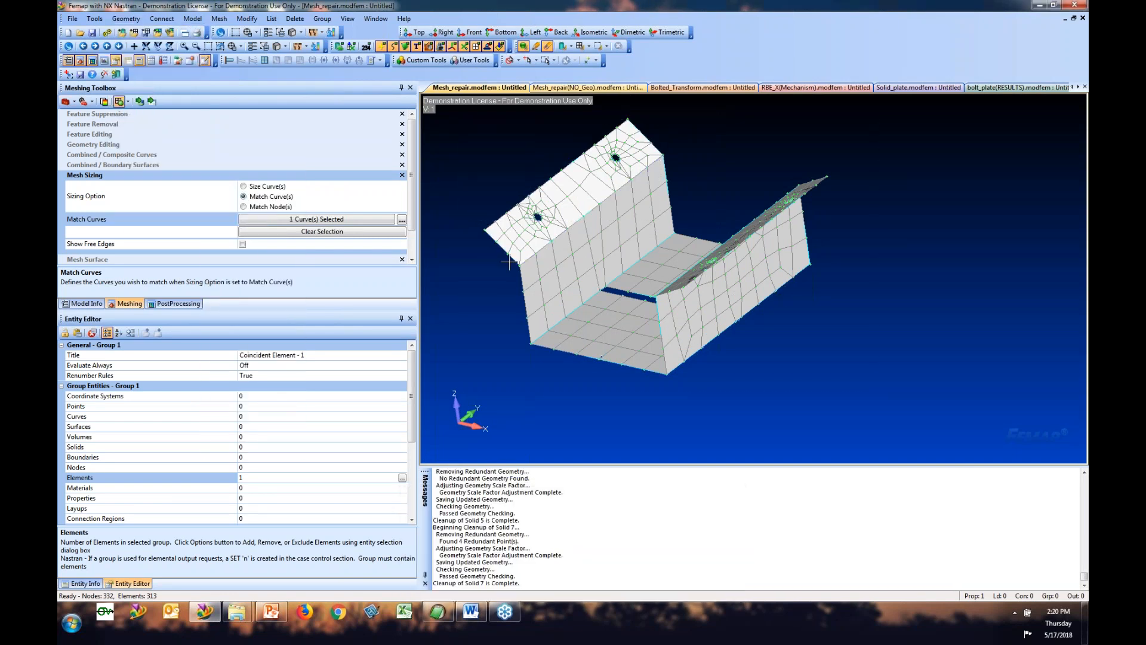
Step: Select mid-surfaces 2 to 7 in the model tree and highlight them in the model view
click(86, 304)
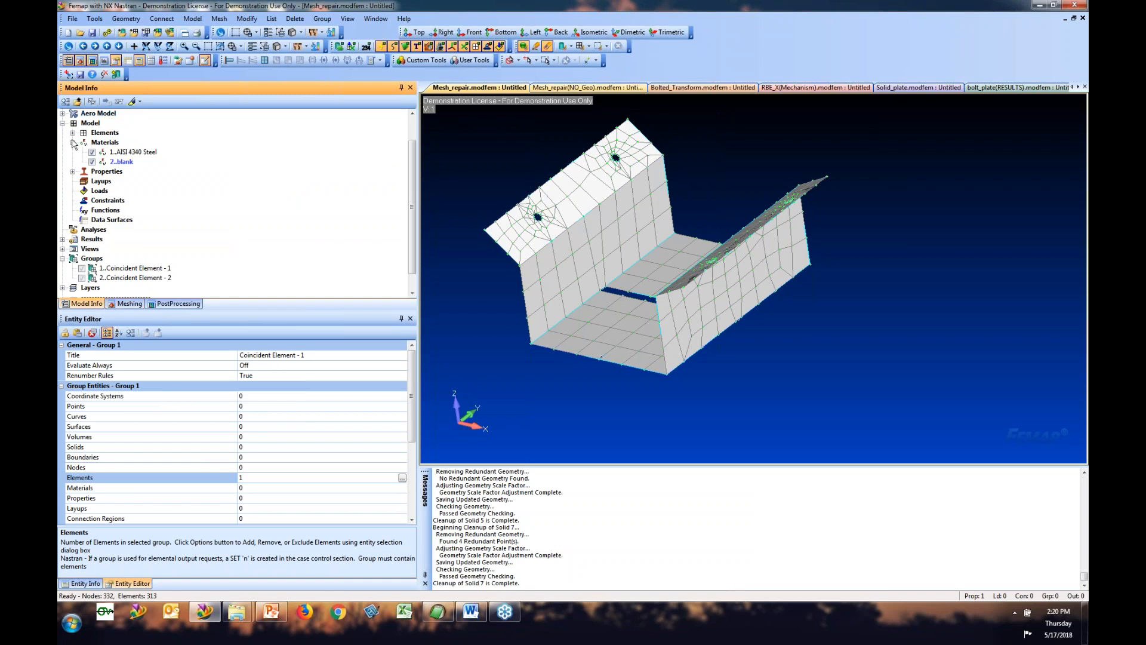
scroll(90, 131, up, 1)
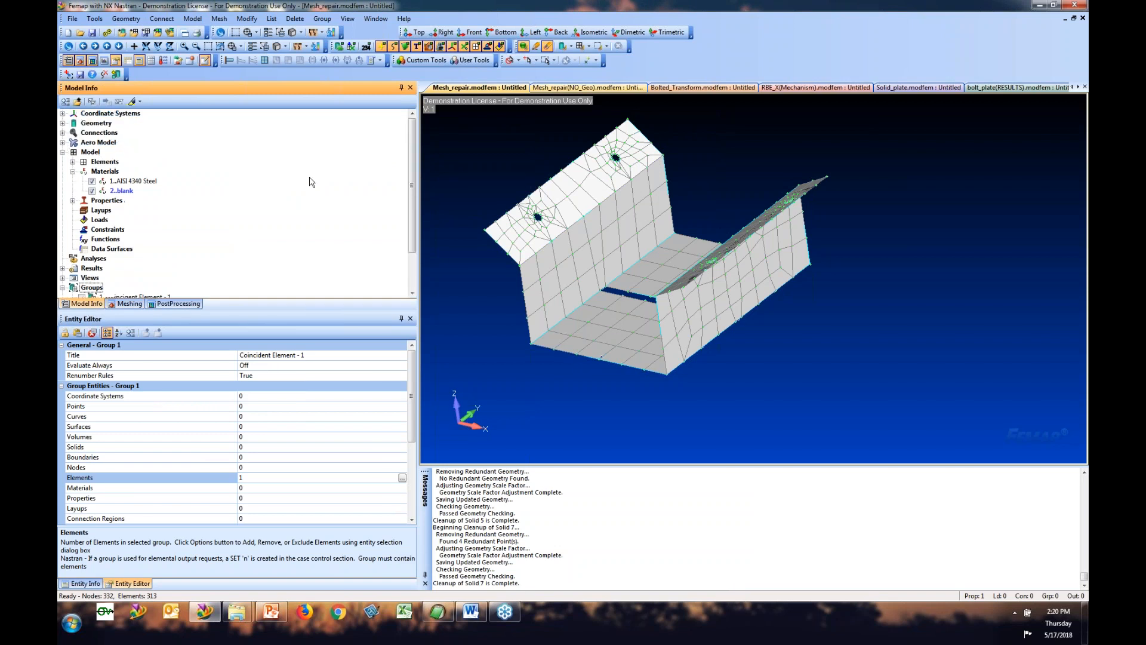
click(63, 123)
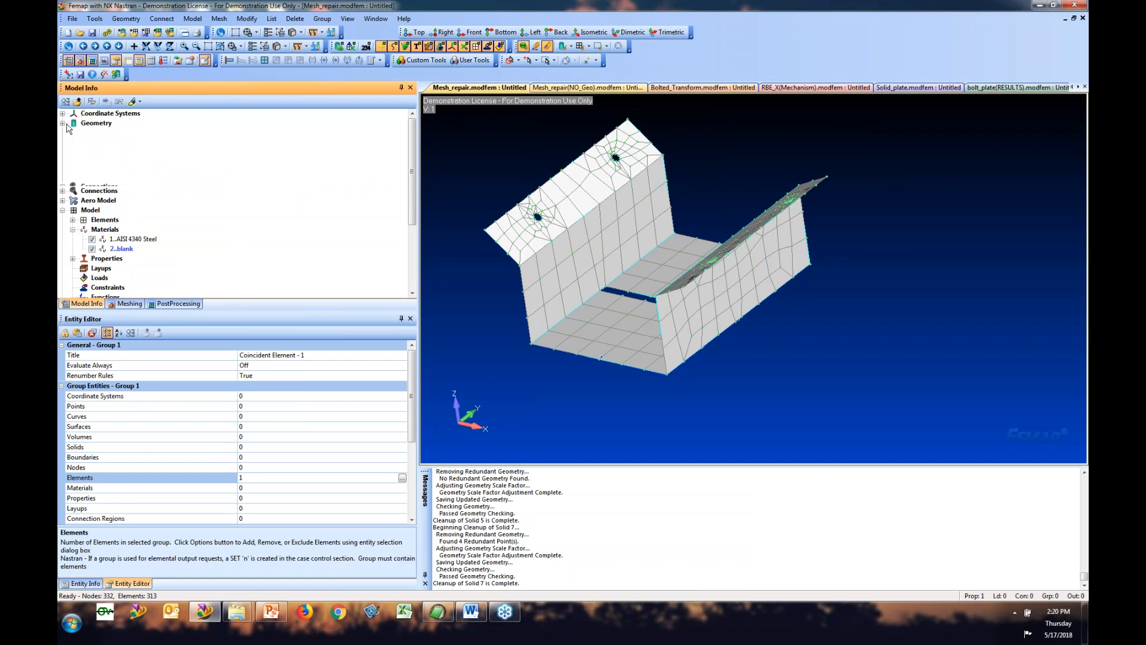
click(121, 133)
shift+click(124, 181)
click(133, 104)
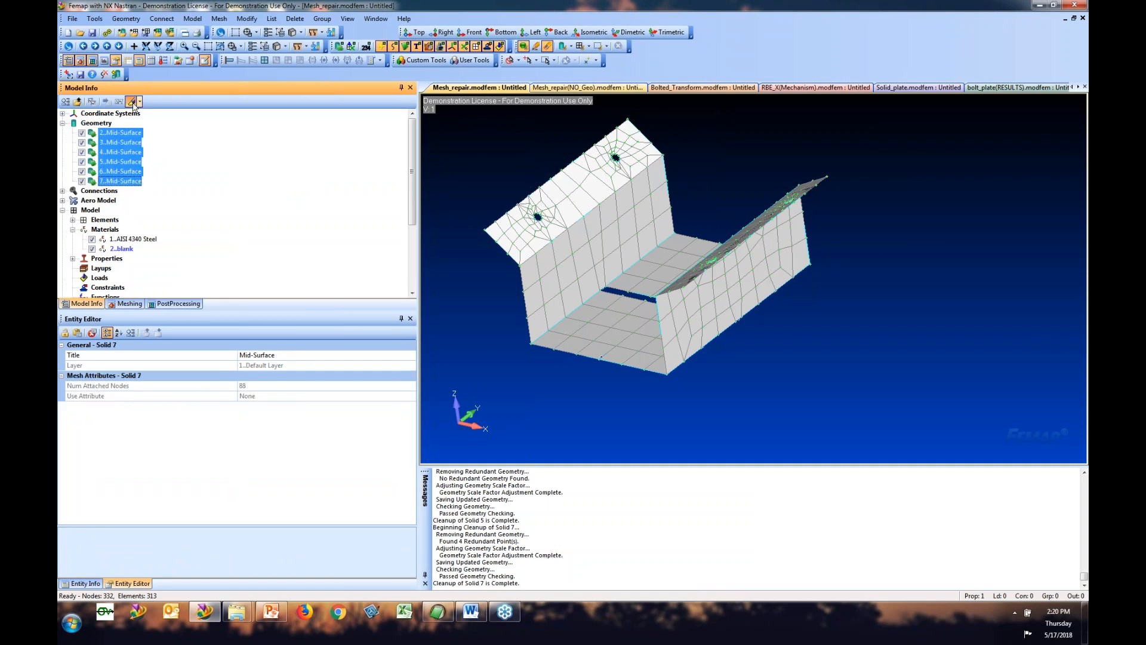
click(124, 102)
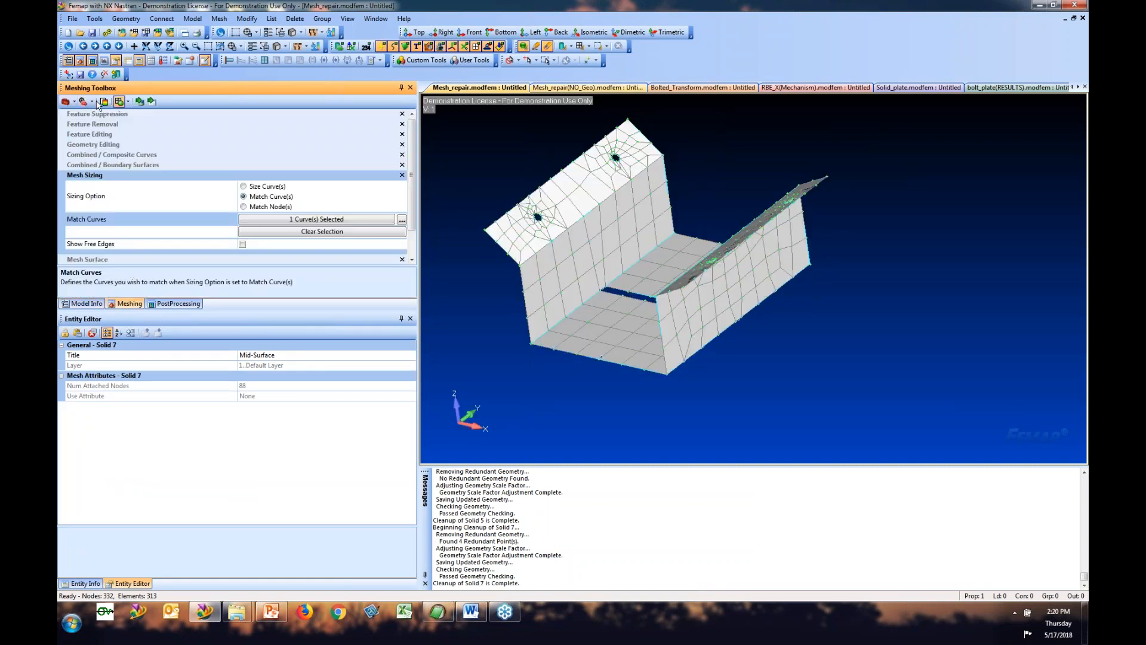
Step: Turn on the Entity Locator and show the curves found by the Free Edges search method
click(93, 102)
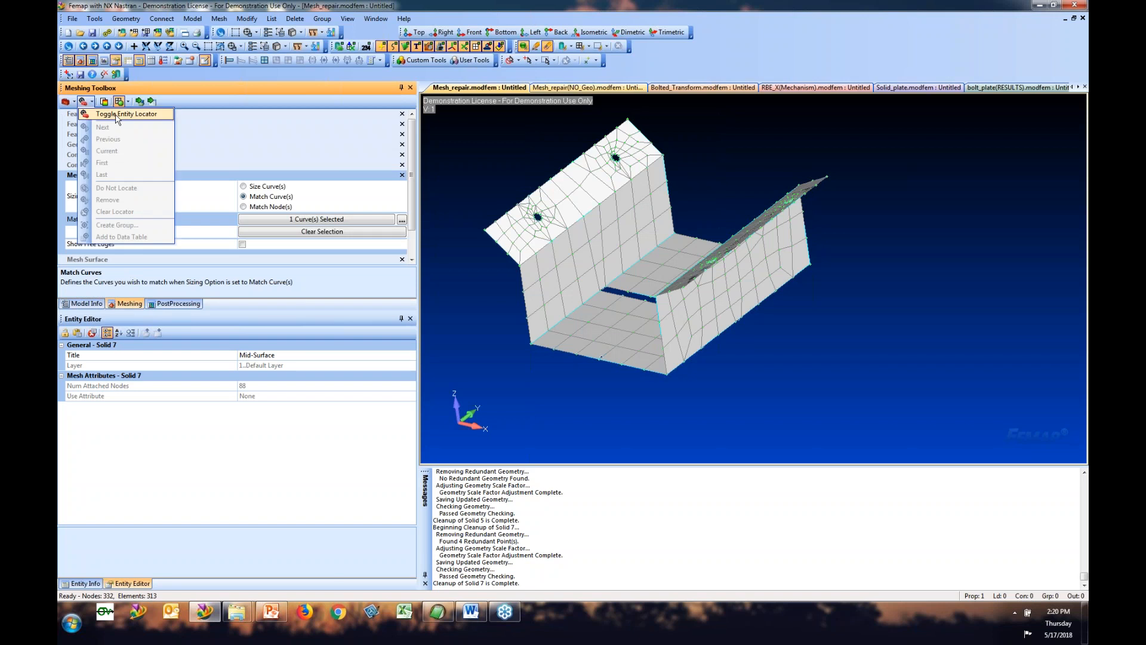
click(117, 114)
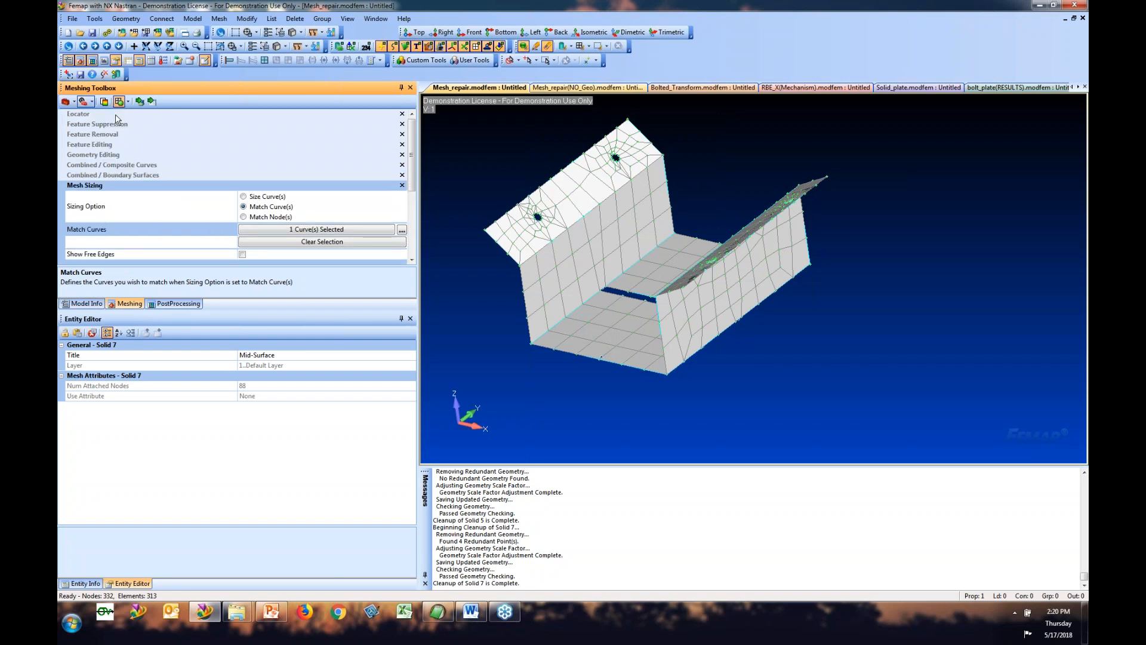
click(243, 125)
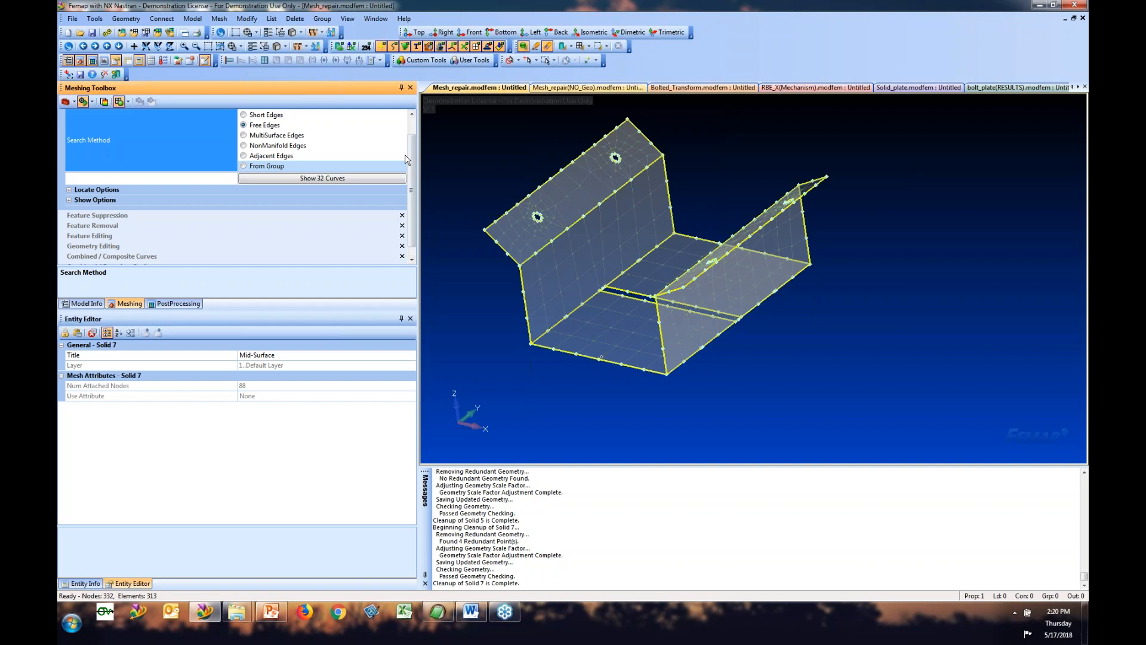
scroll(407, 159, up, 1)
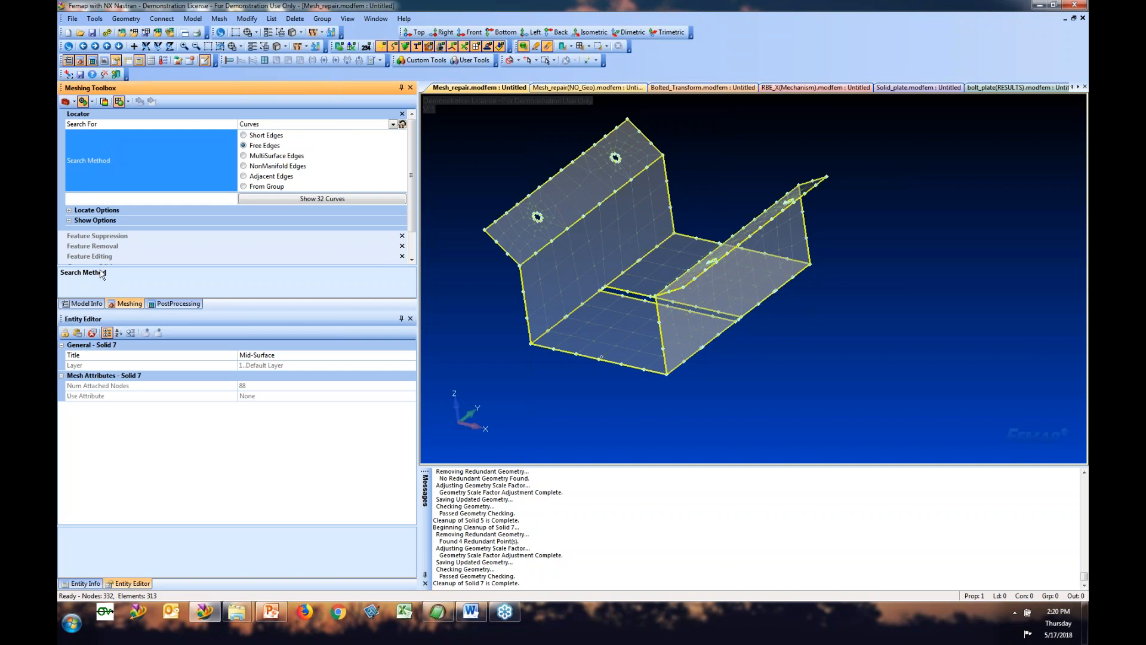
Step: Join all six mid-surface solids with NonManifold Add using Incremental Checking, and check the combined bracket
click(88, 304)
click(123, 19)
mouse_move(149, 131)
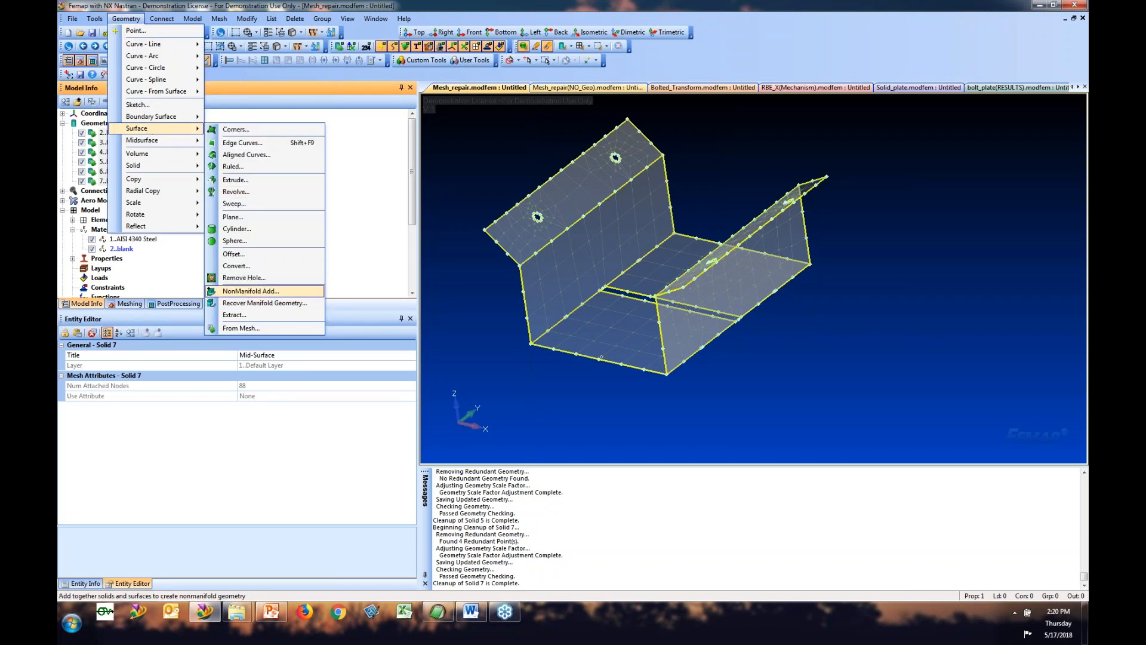
click(244, 291)
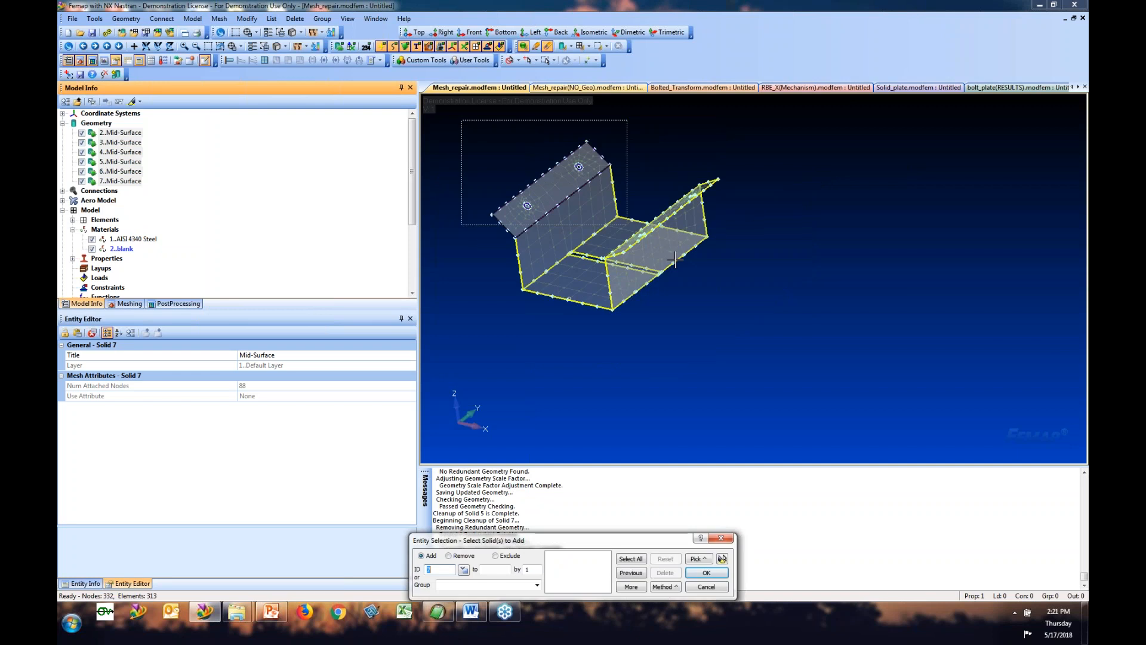
click(706, 573)
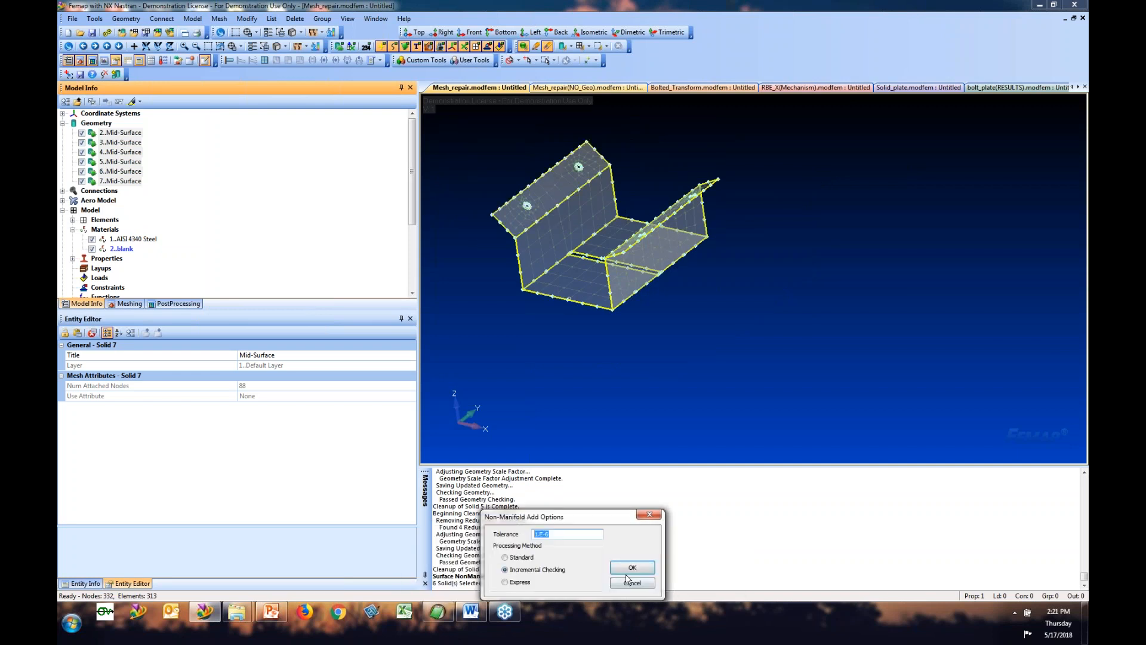
click(629, 568)
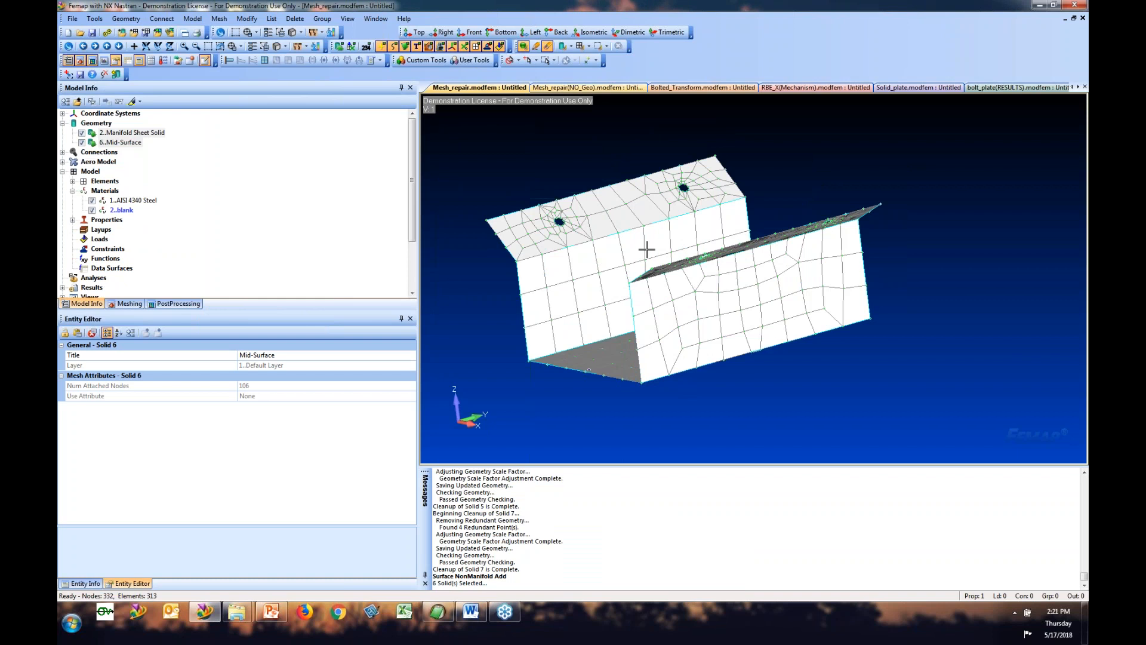
click(62, 123)
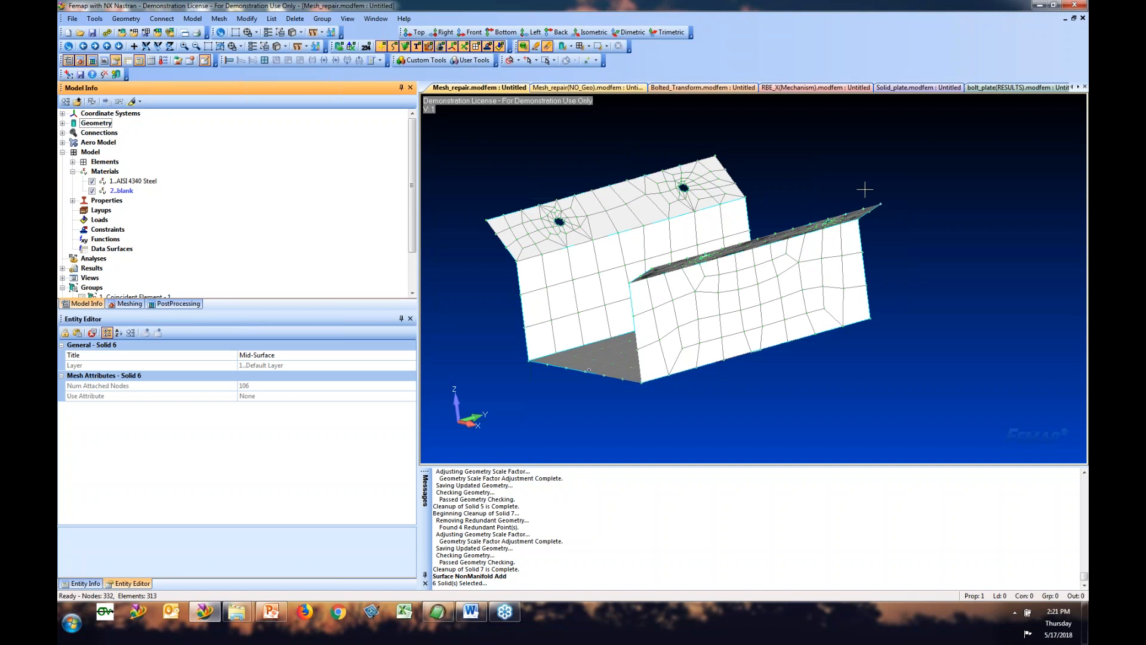
middle_drag(746, 264, 615, 304)
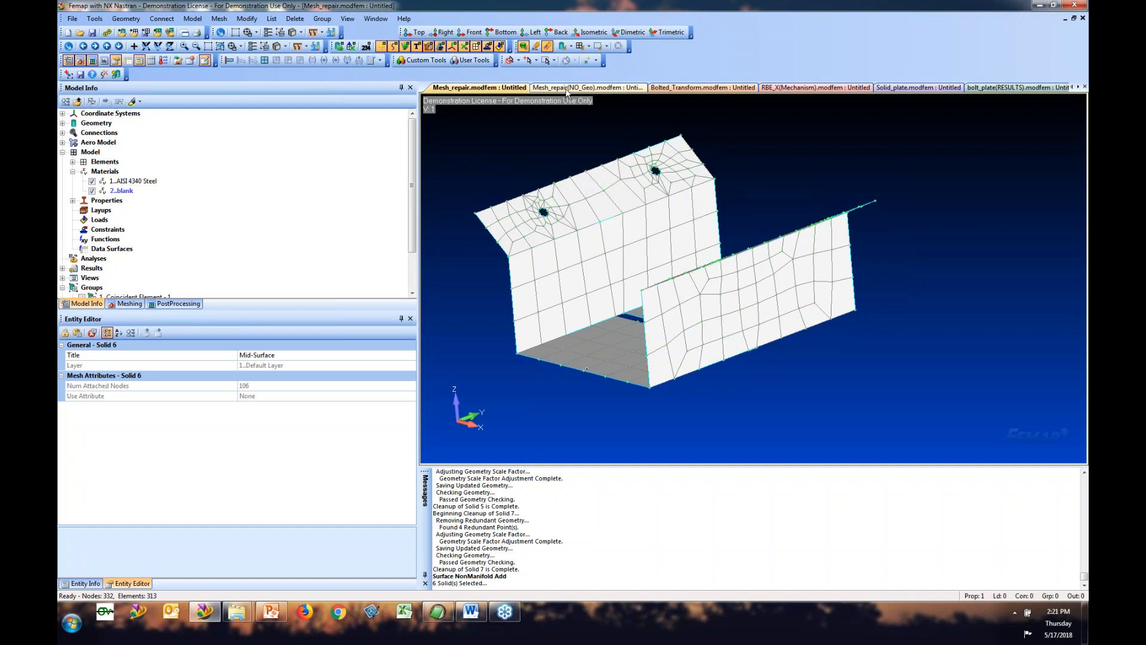
Step: Switch to the Mesh_repair(NO_Geo) model and examine the mesh along the flange bend edge
click(566, 89)
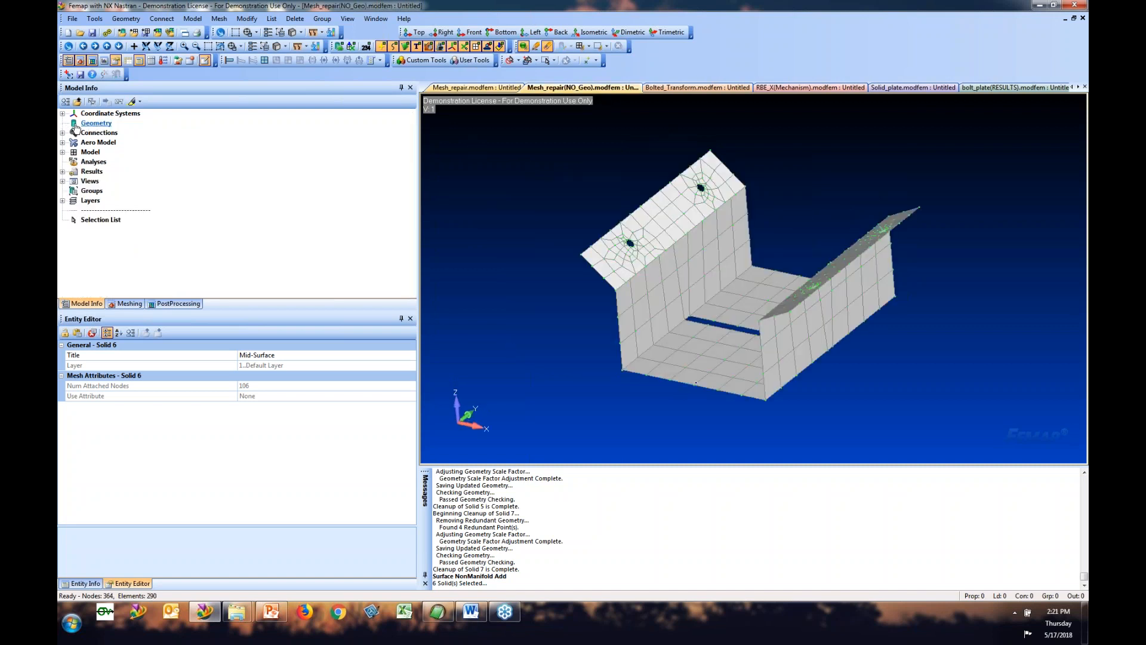
middle_drag(719, 320, 620, 286)
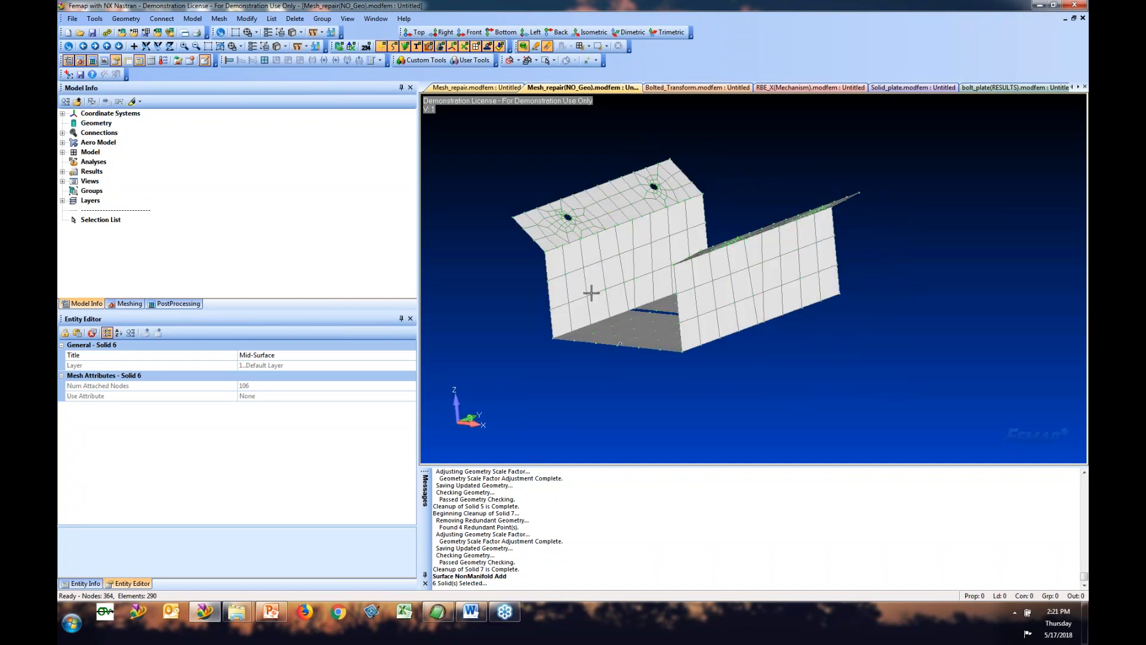
scroll(591, 293, up, 2)
scroll(523, 222, up, 2)
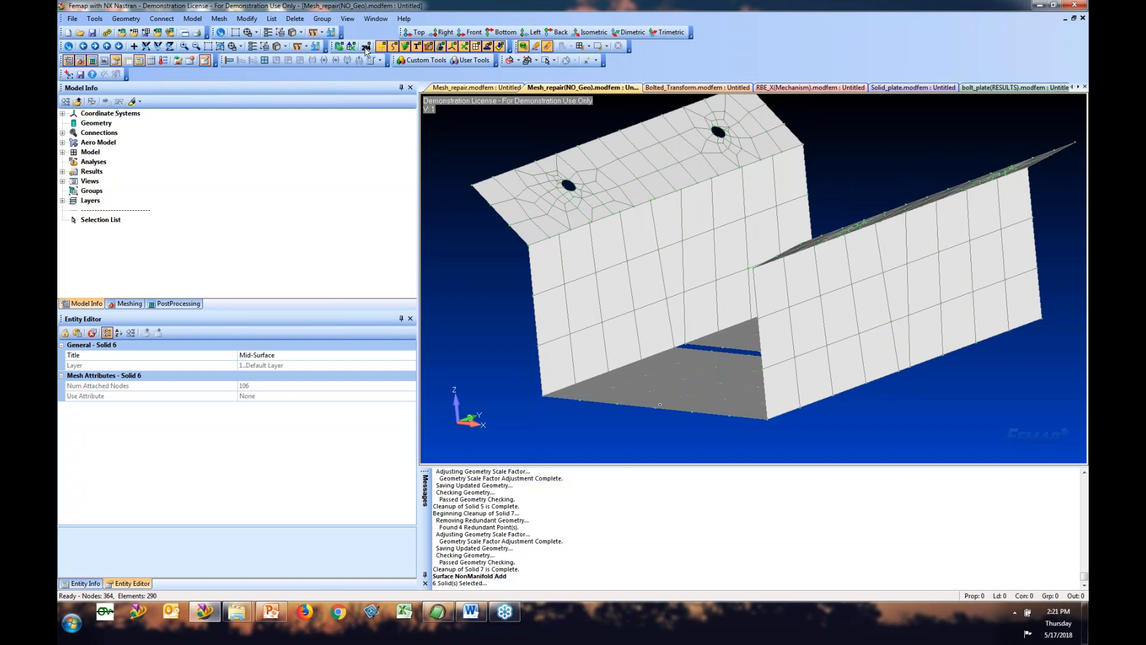
Step: Move node 154 on the side wall's top edge along a vector onto flange node 380, near the front corner
click(245, 19)
mouse_move(281, 126)
click(355, 207)
click(559, 234)
click(706, 573)
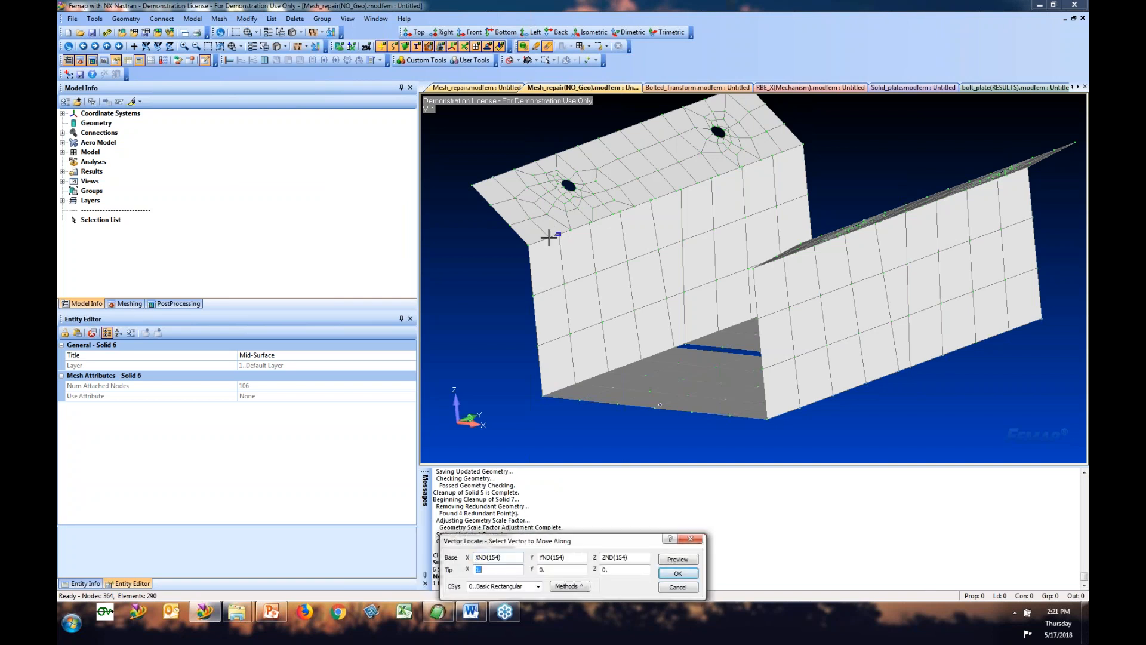
click(547, 238)
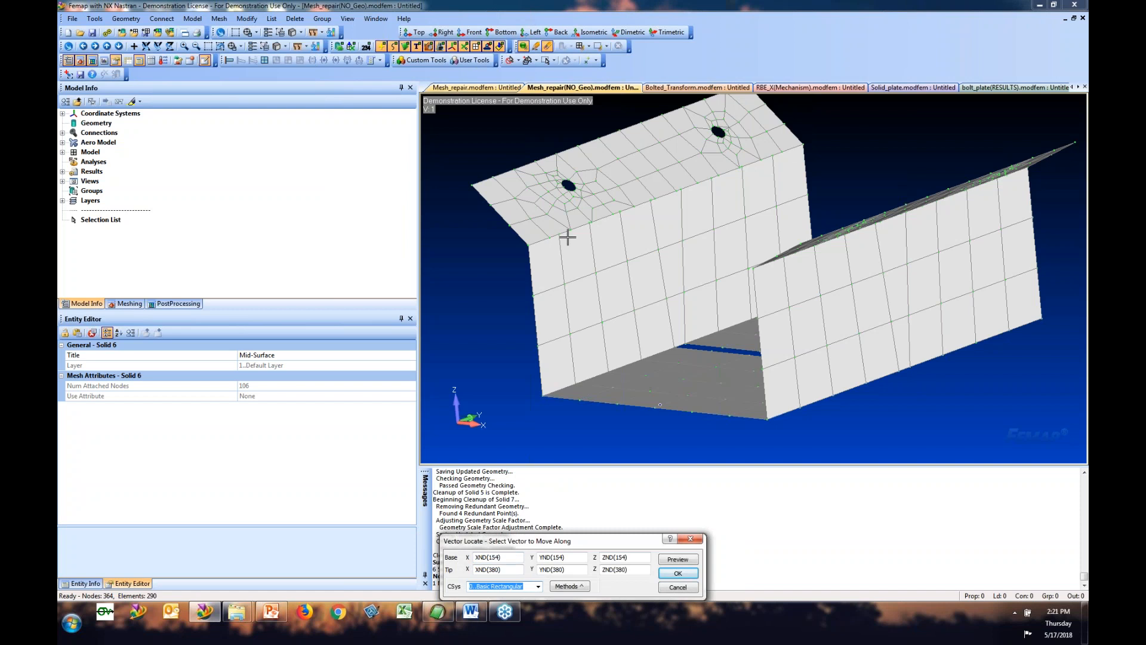
click(675, 572)
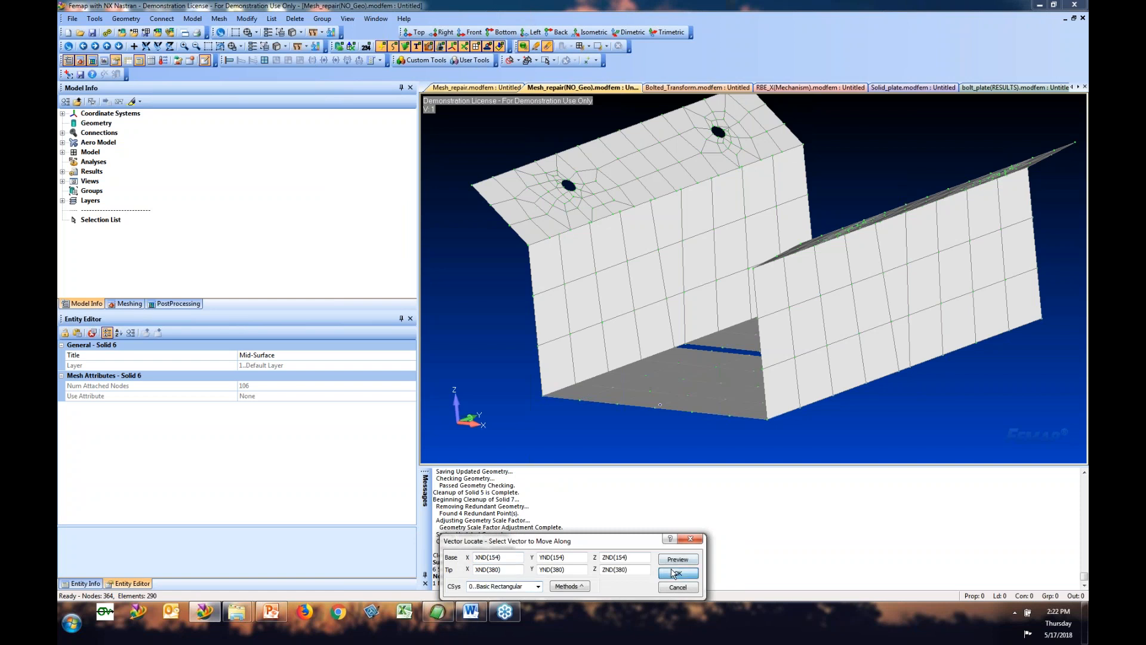
Step: Move the adjacent wall edge node 155 along a vector onto the nearest flange node below the bolt hole
scroll(544, 232, up, 3)
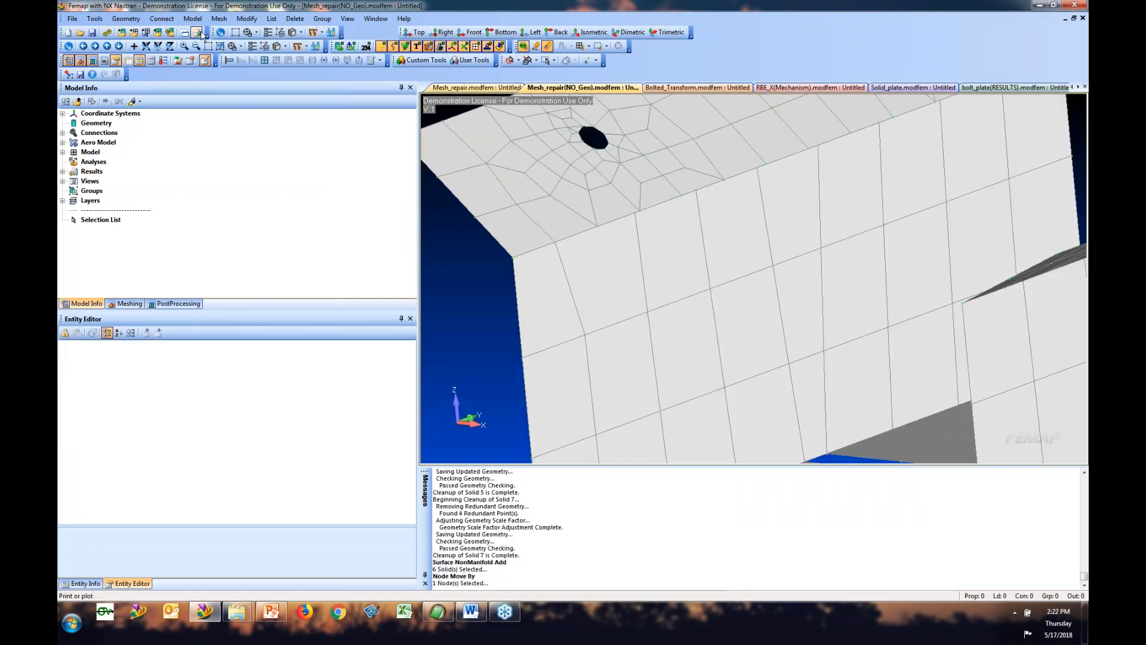
click(247, 18)
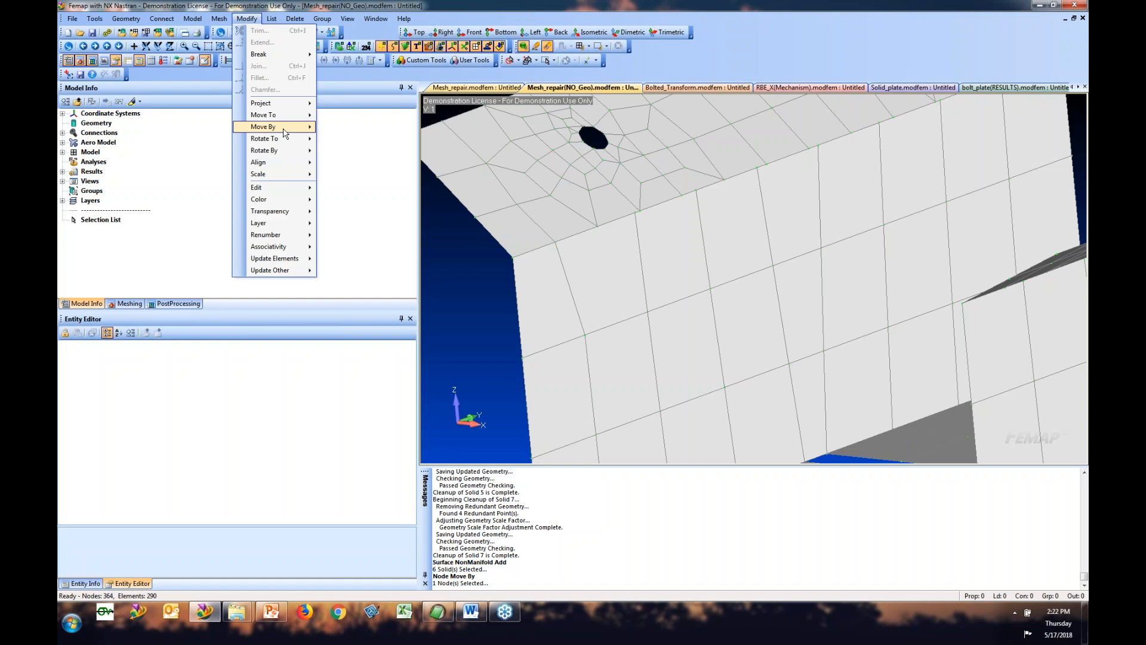
mouse_move(285, 130)
click(346, 203)
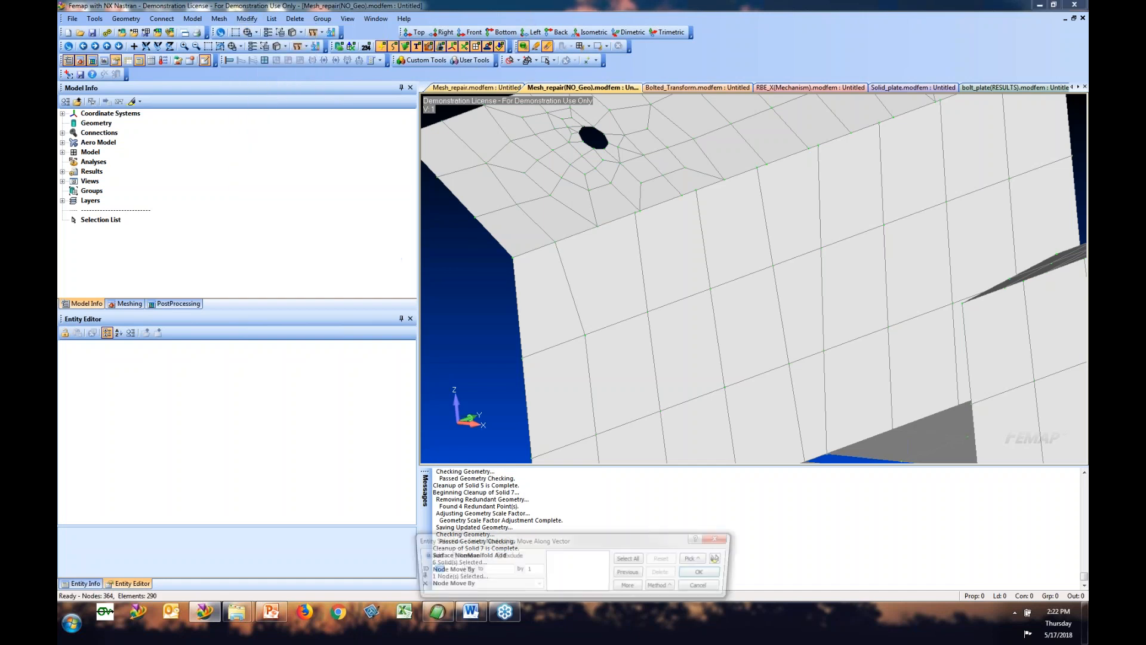
click(636, 212)
click(707, 572)
click(636, 212)
click(592, 226)
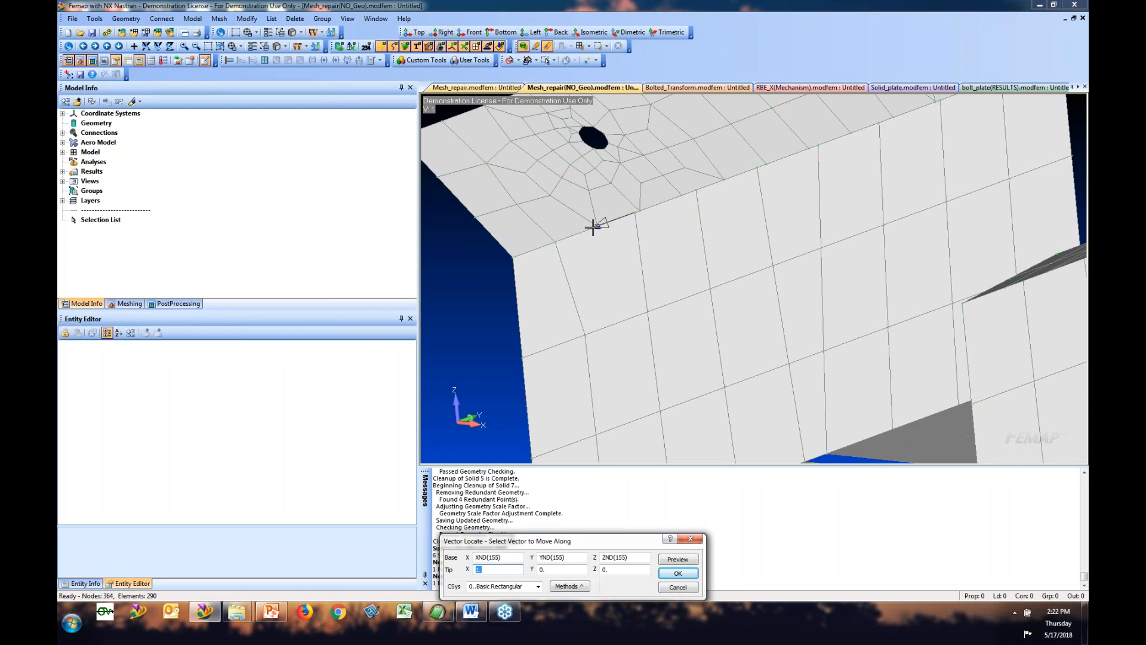
key(Return)
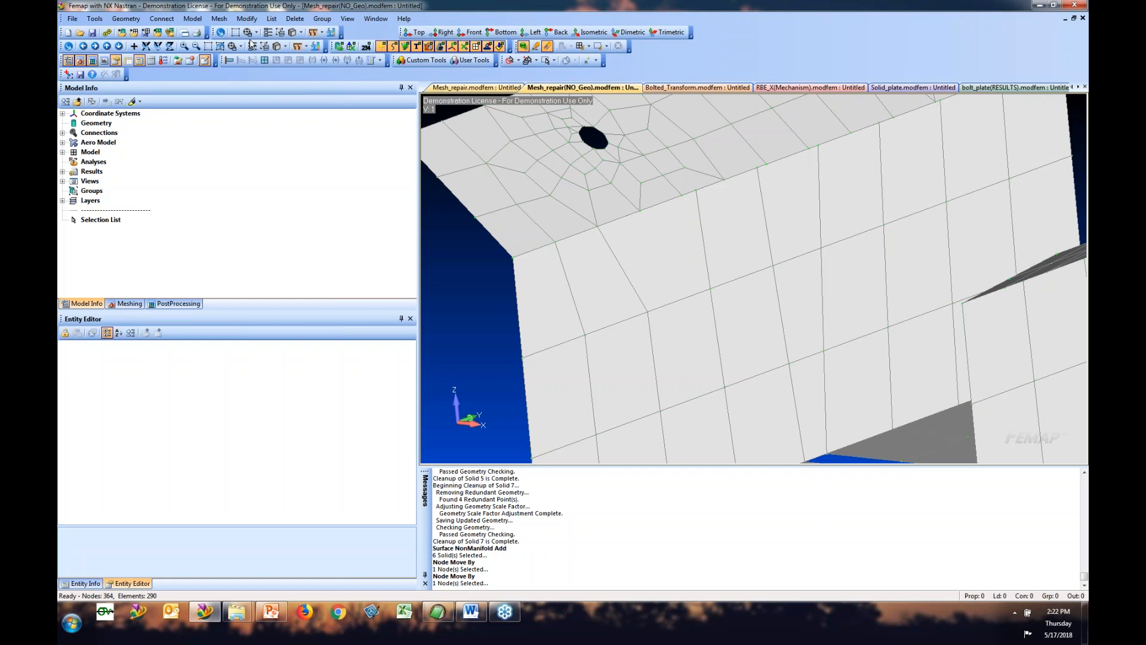
click(221, 19)
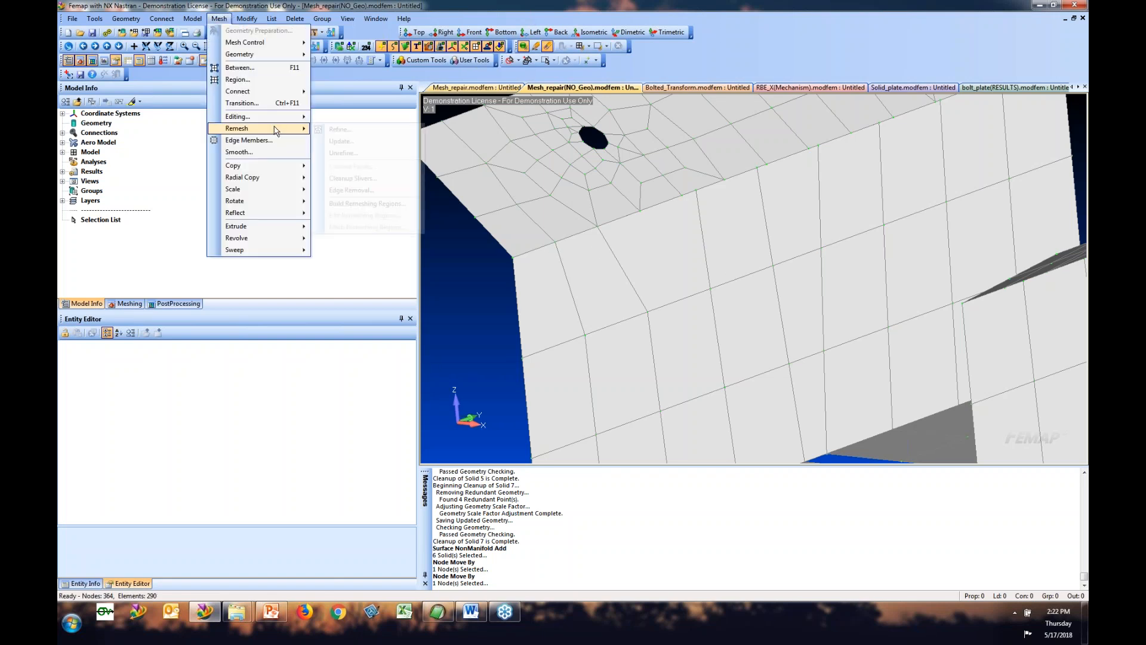
mouse_move(296, 122)
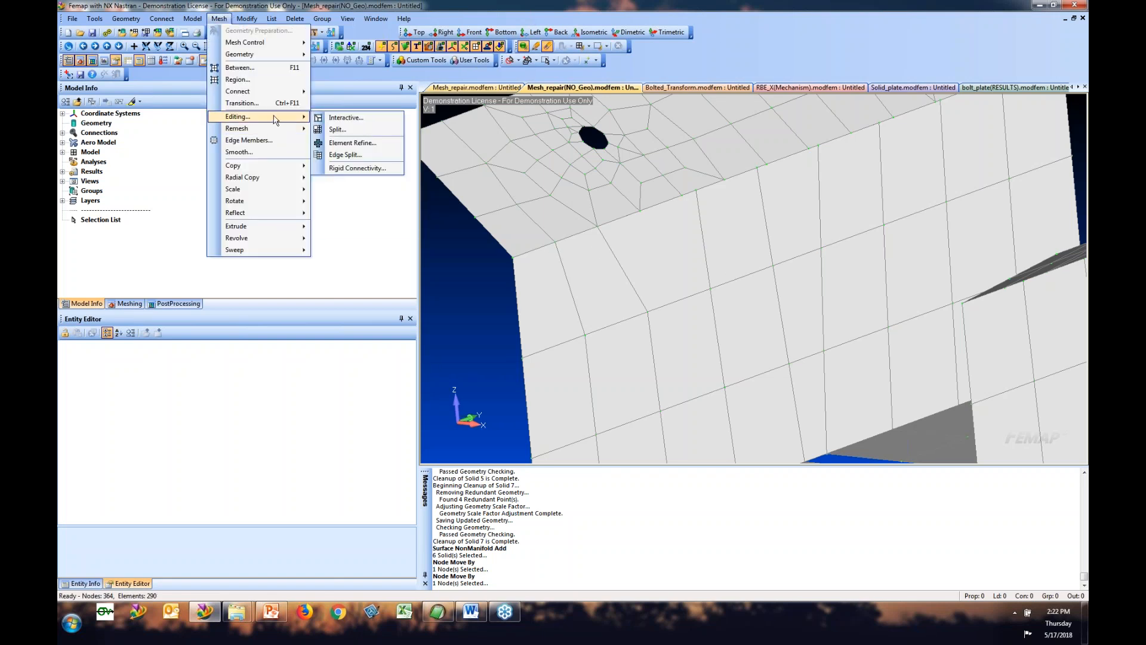
click(351, 132)
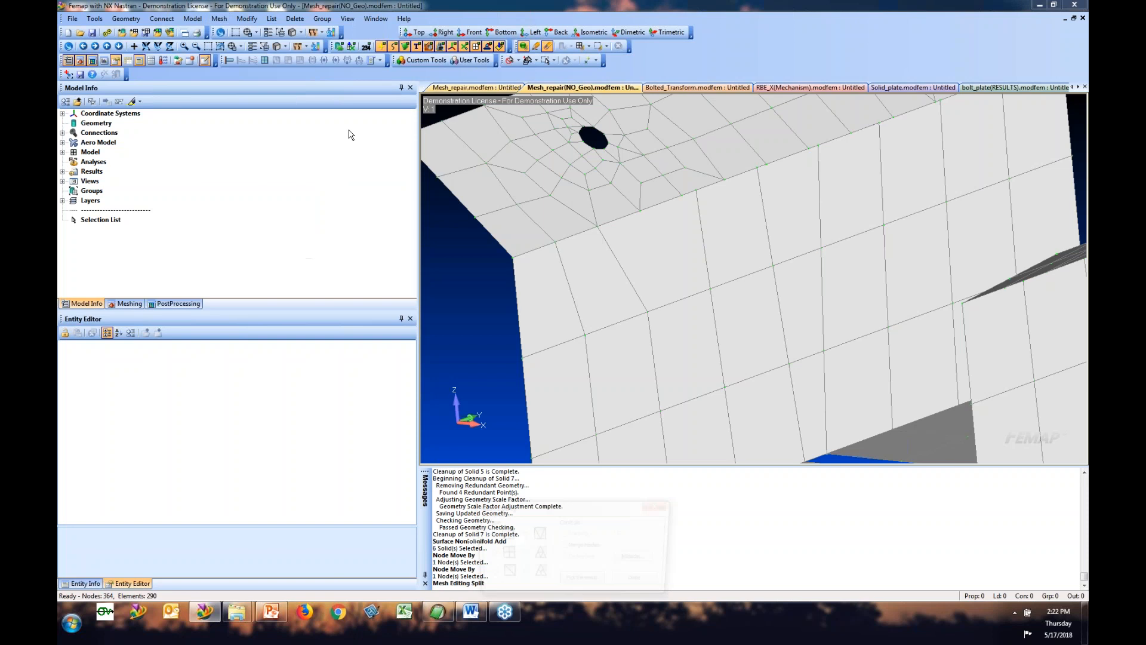
click(635, 578)
Step: Split the two side-wall elements below the flange's bend edge with the Y-shaped three-quad pattern in interactive mesh editing, matching the flange nodes
click(220, 18)
mouse_move(246, 118)
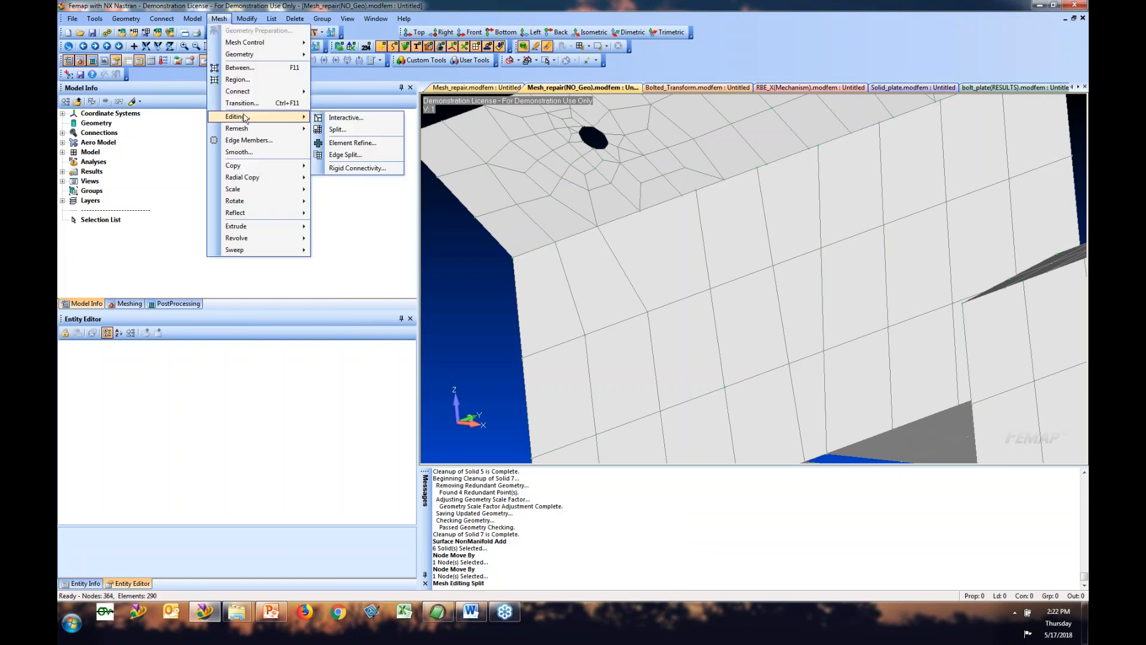
click(338, 118)
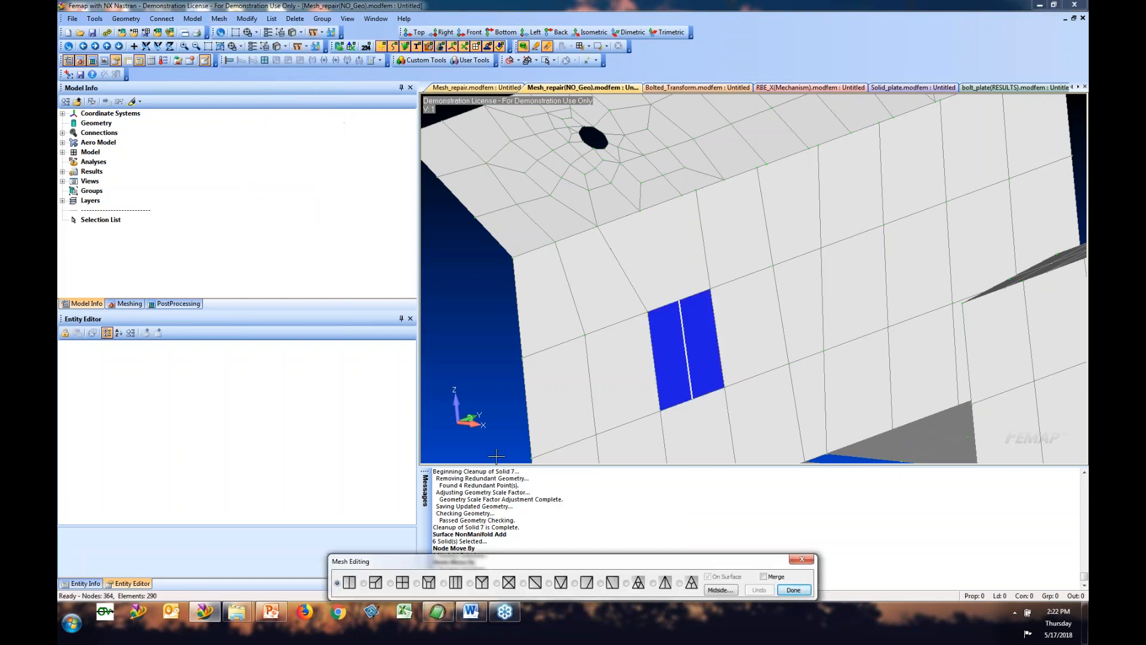
click(471, 583)
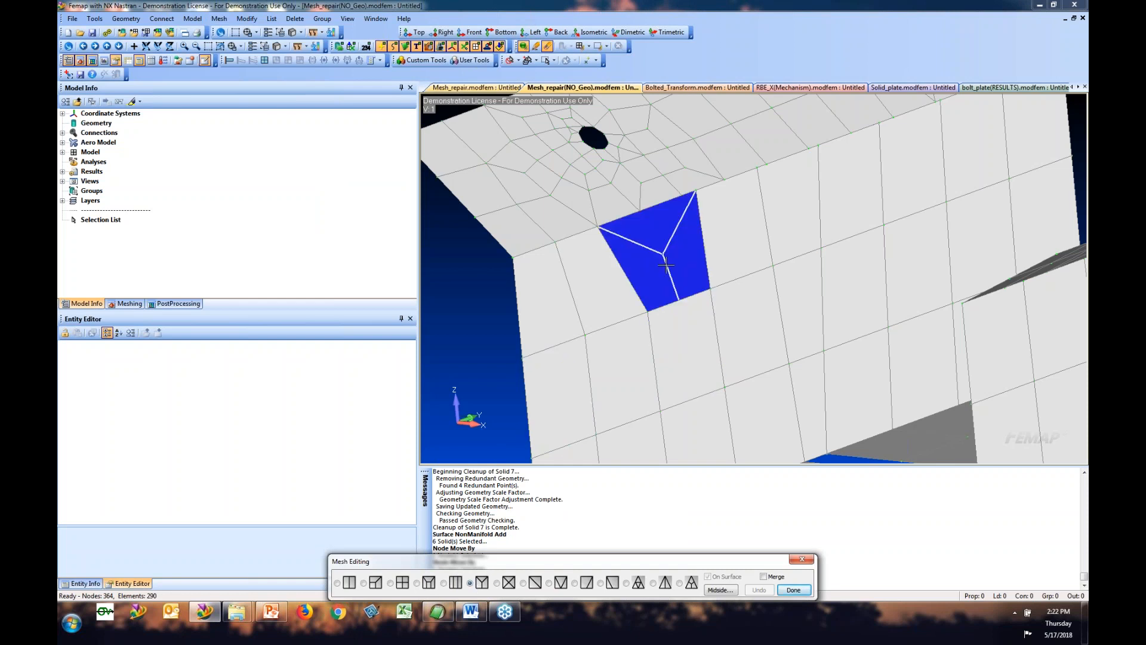
click(662, 223)
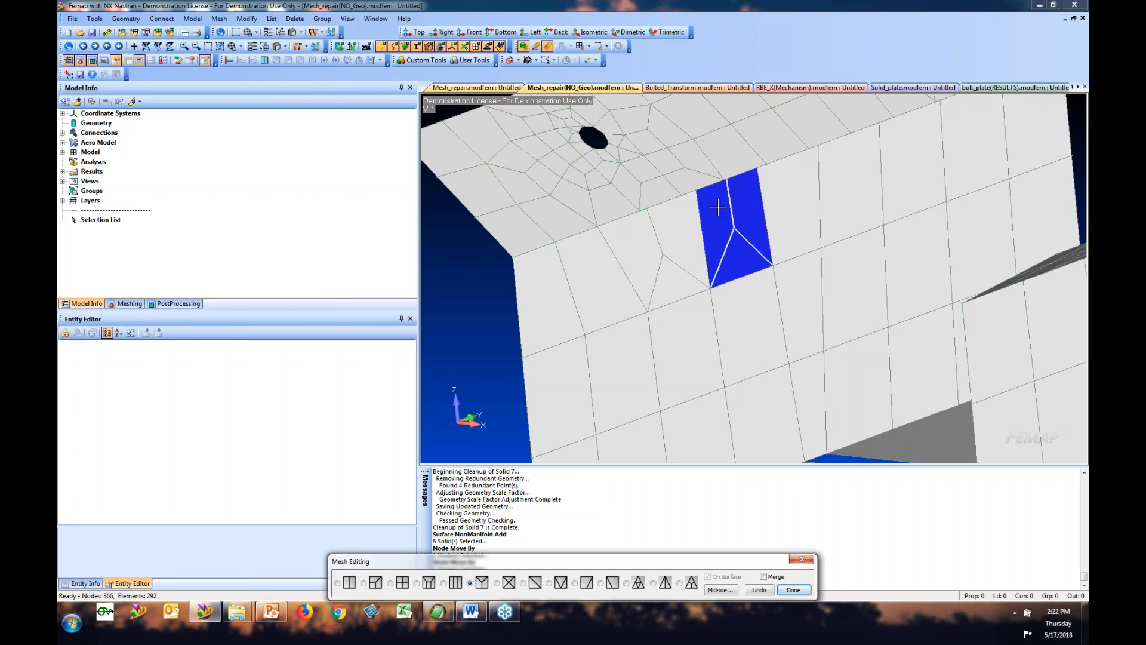
click(719, 208)
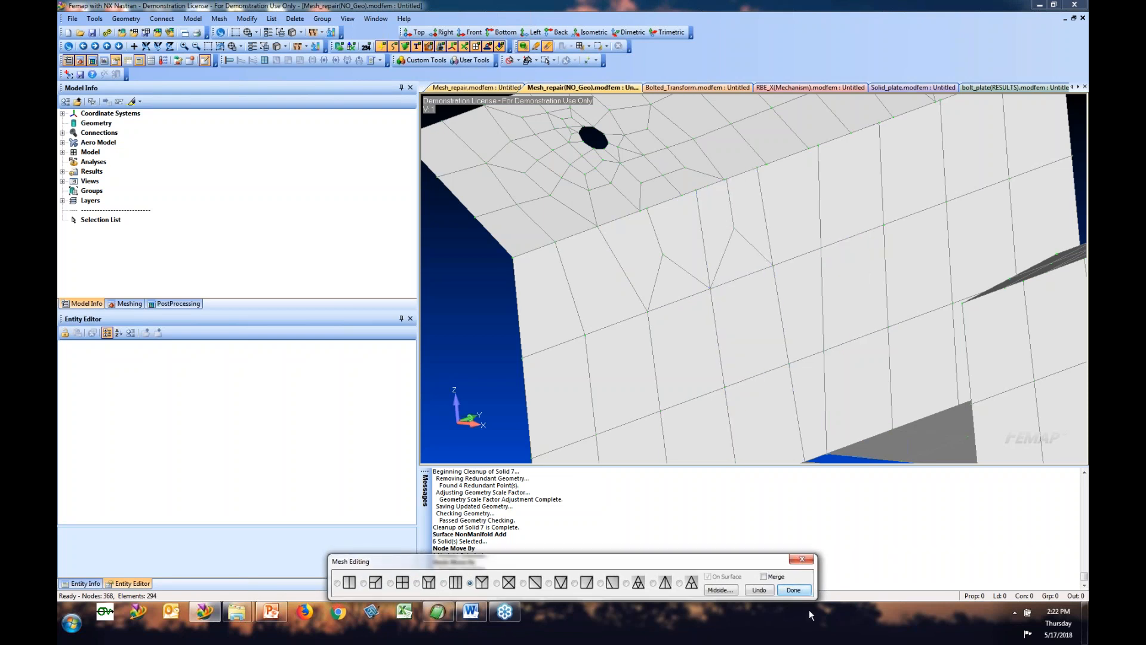
click(795, 591)
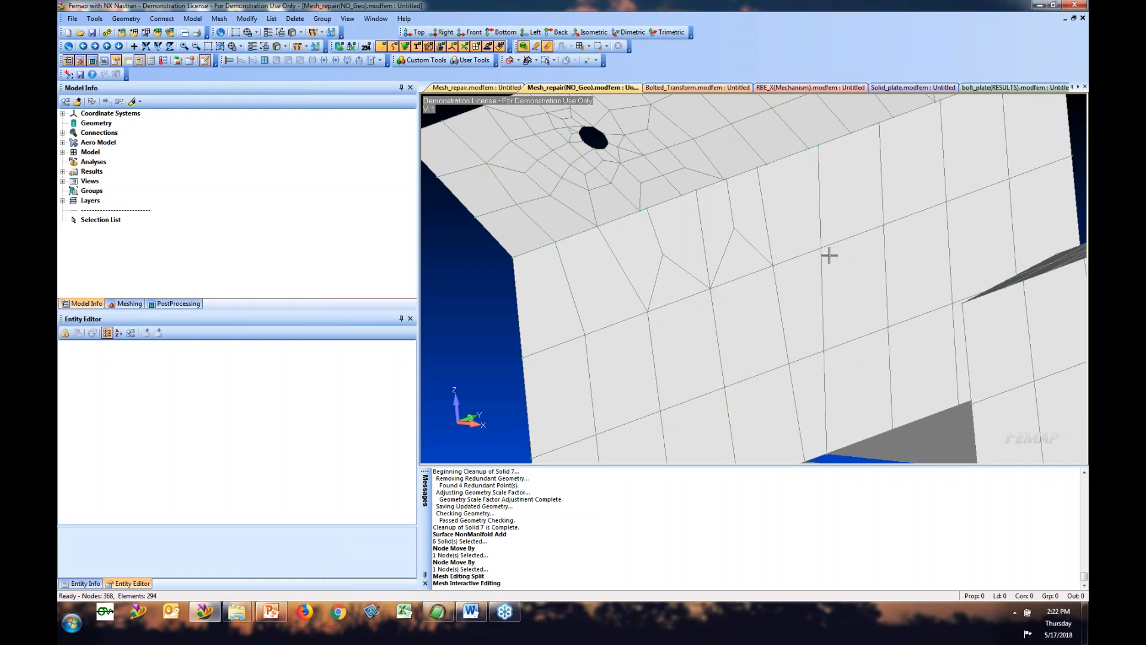
Step: Convert the nine elements of the opposite side wall's top row into a surface from mesh, deleting the original mesh
scroll(829, 255, down, 2)
scroll(829, 263, down, 3)
middle_drag(796, 364, 716, 346)
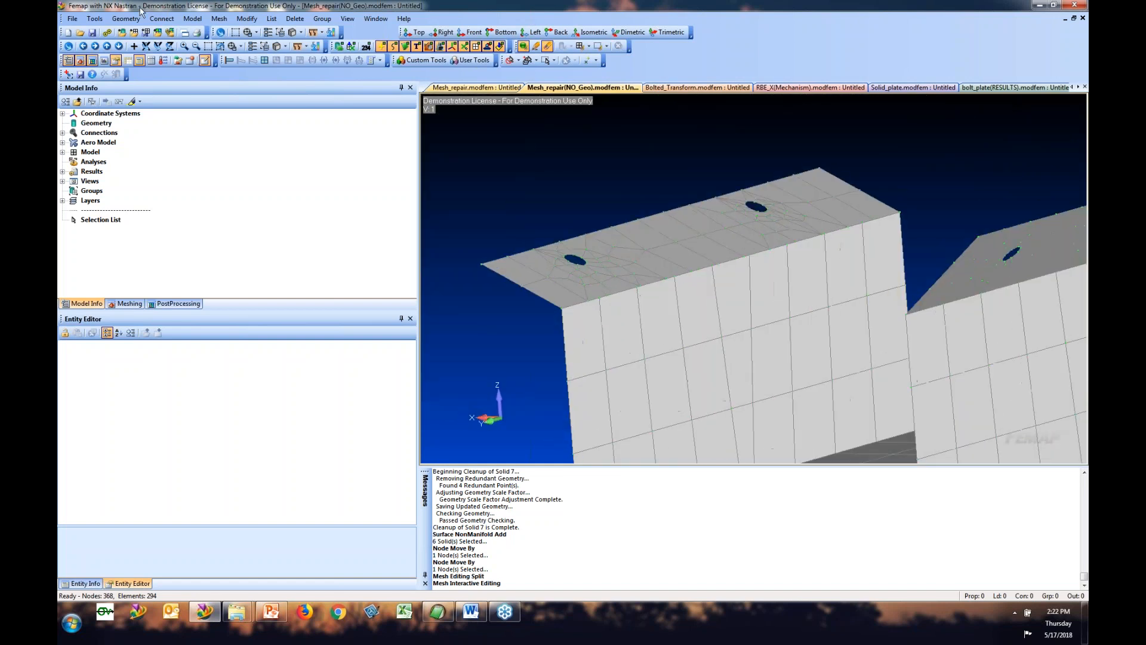
click(136, 22)
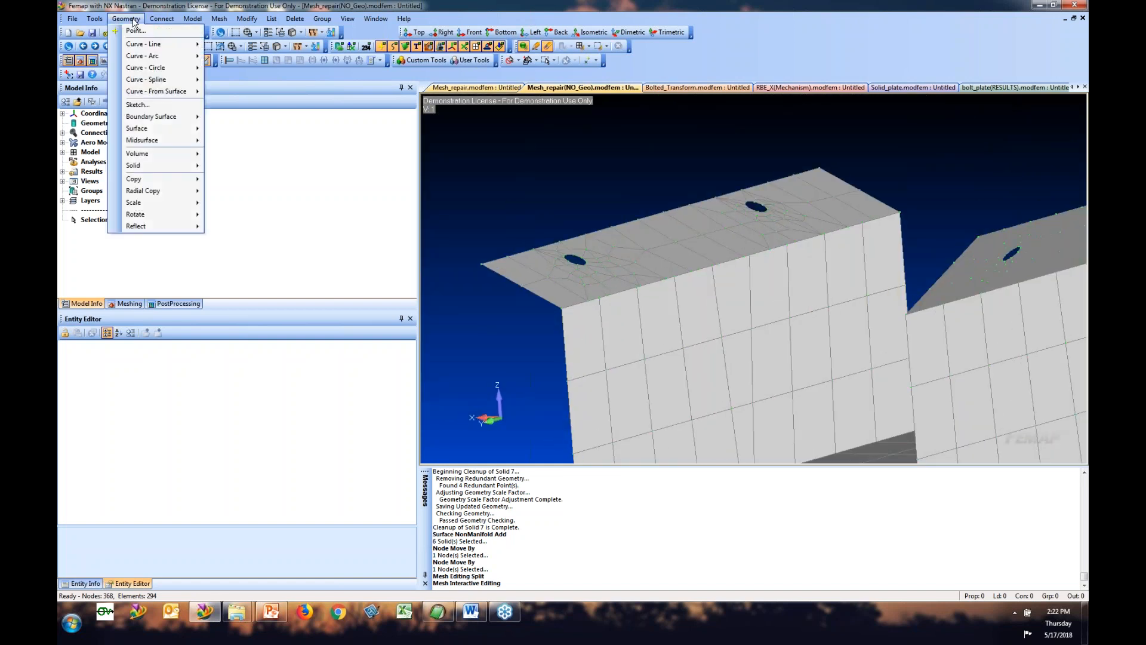
mouse_move(143, 127)
click(238, 330)
click(583, 339)
click(622, 328)
click(659, 317)
click(697, 306)
click(734, 296)
click(770, 290)
click(808, 277)
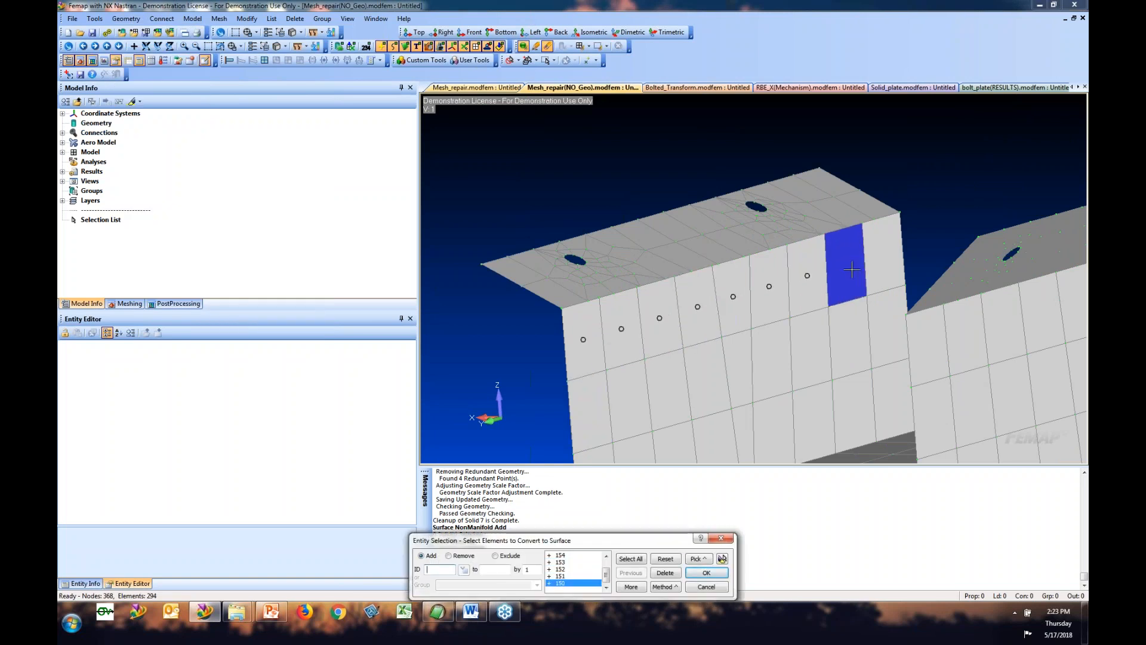
click(852, 270)
click(884, 256)
click(706, 573)
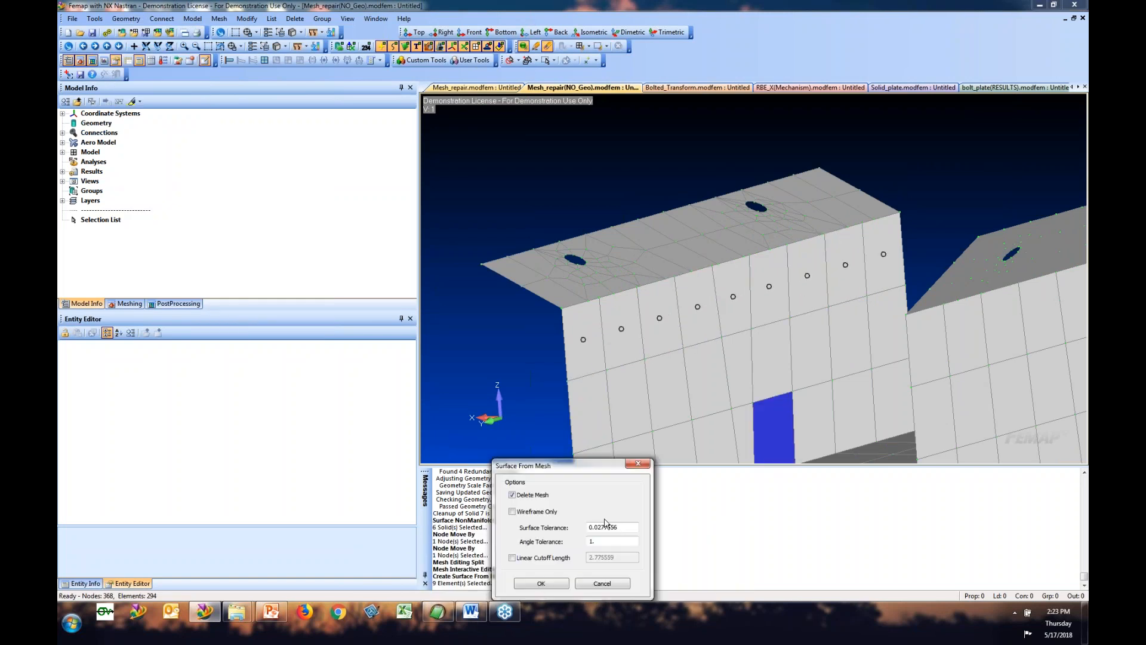
click(541, 584)
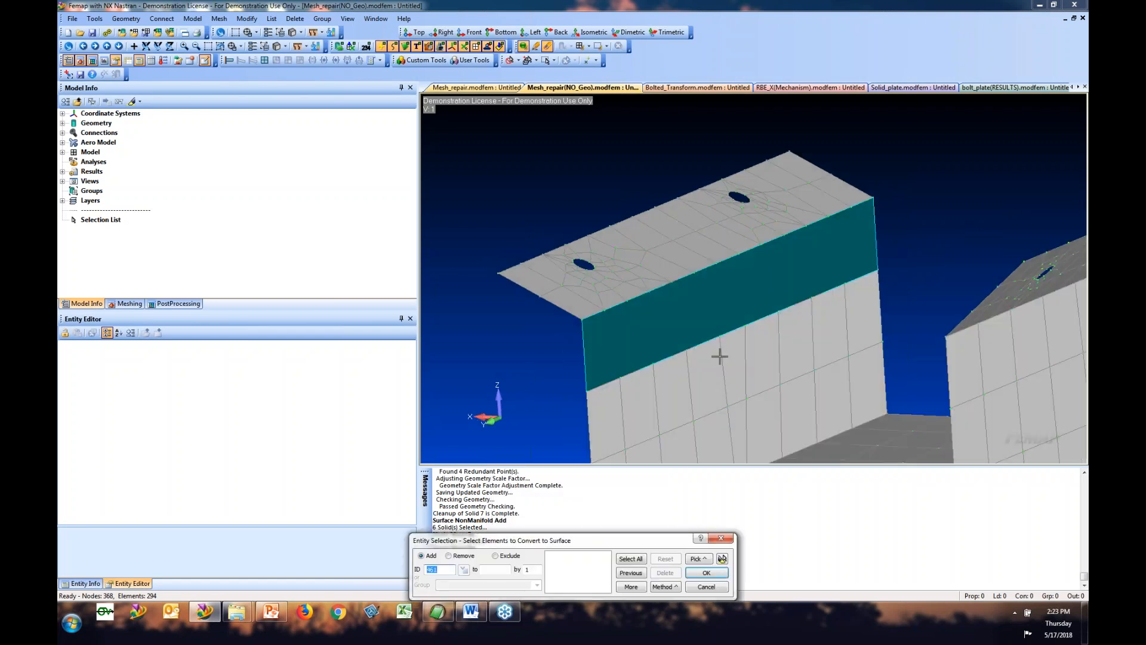
Step: Try to convert a few flange elements along the bend edge near the front bolt hole into a surface, and undo that conversion
middle_drag(722, 356, 585, 327)
click(585, 328)
click(612, 316)
click(636, 312)
click(639, 300)
key(Return)
right_click(499, 159)
click(542, 189)
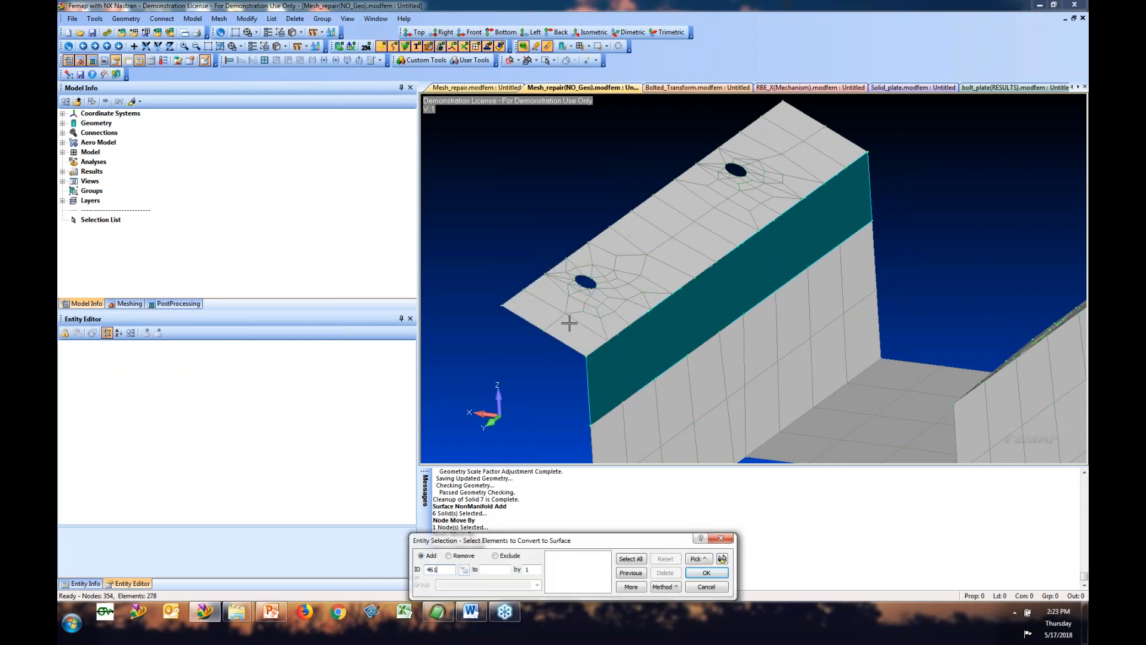
middle_drag(573, 316, 543, 263)
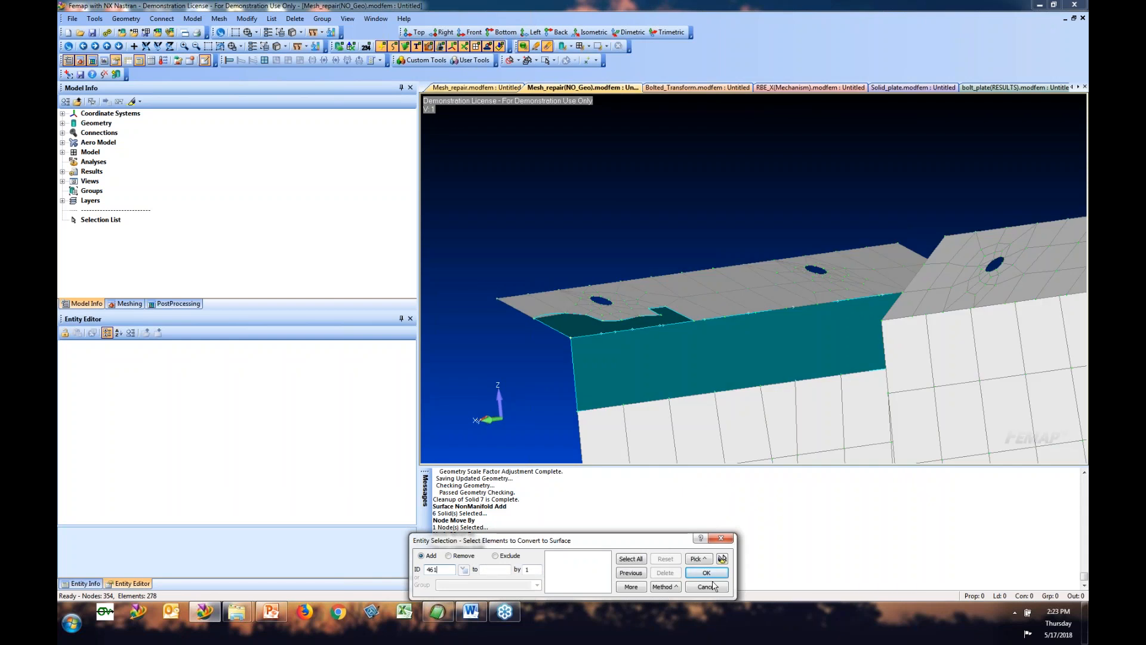
click(707, 586)
key(ctrl+z)
key(ctrl+z)
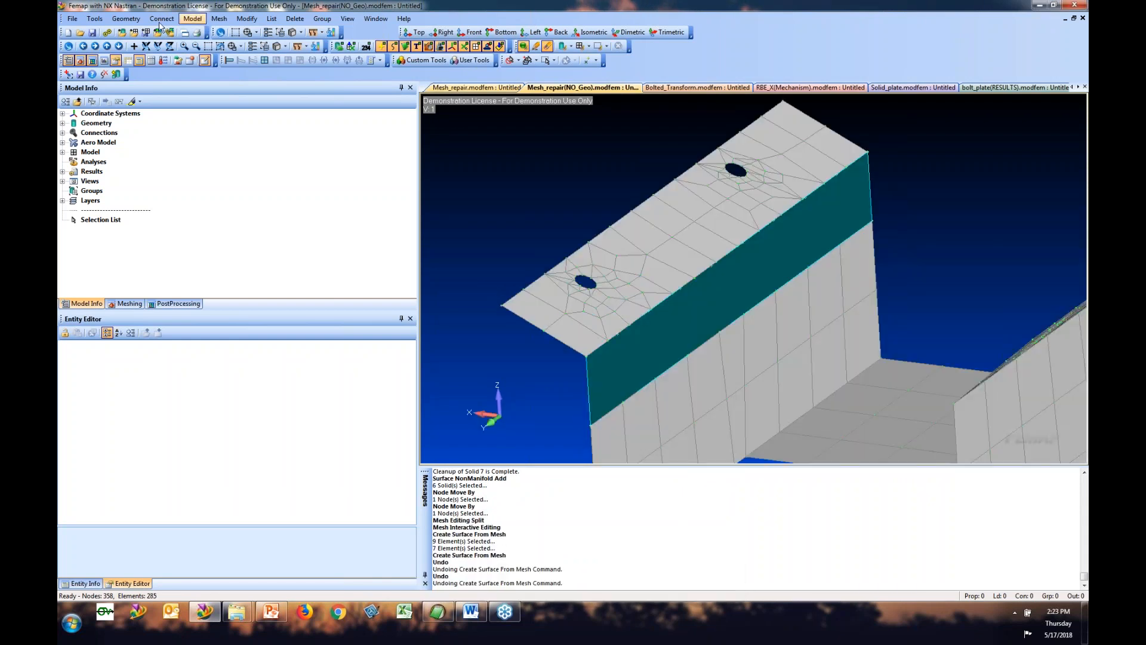
Step: Convert the flange elements along the full bend edge, up to both bolt-hole patterns, into a surface from mesh, deleting the original mesh
click(126, 18)
mouse_move(173, 128)
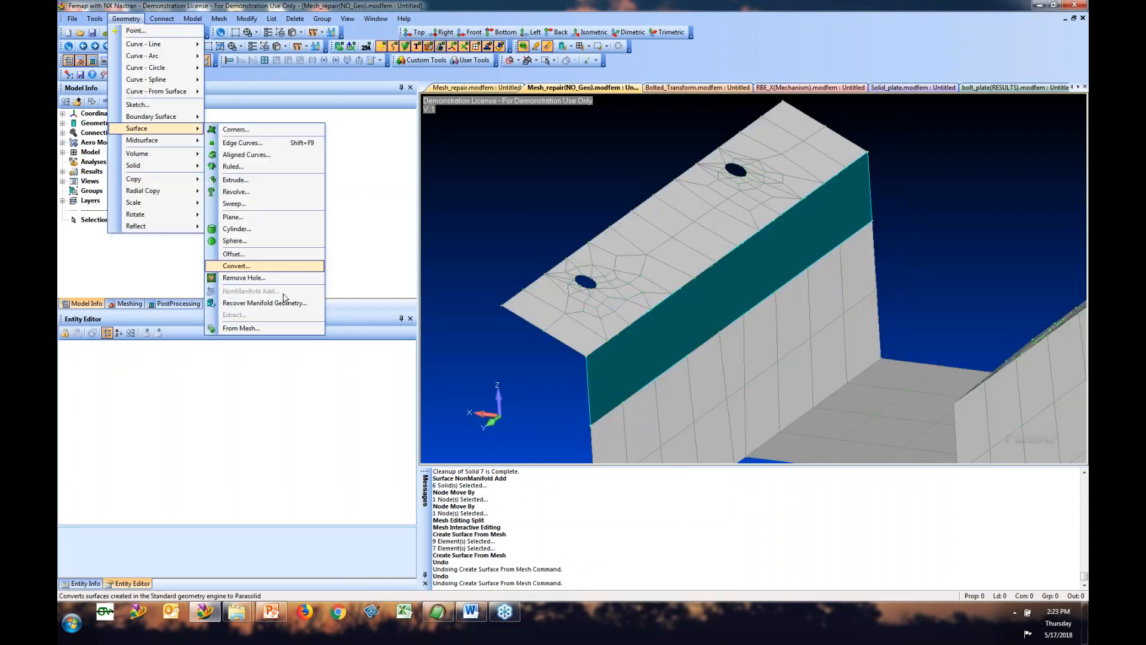
click(257, 332)
click(585, 324)
click(577, 335)
click(613, 324)
click(630, 311)
click(640, 301)
click(655, 298)
click(646, 286)
click(669, 281)
click(683, 260)
click(706, 243)
click(727, 227)
click(743, 212)
click(762, 214)
click(779, 204)
click(774, 192)
click(783, 189)
click(797, 187)
click(786, 168)
click(813, 161)
click(835, 147)
click(708, 573)
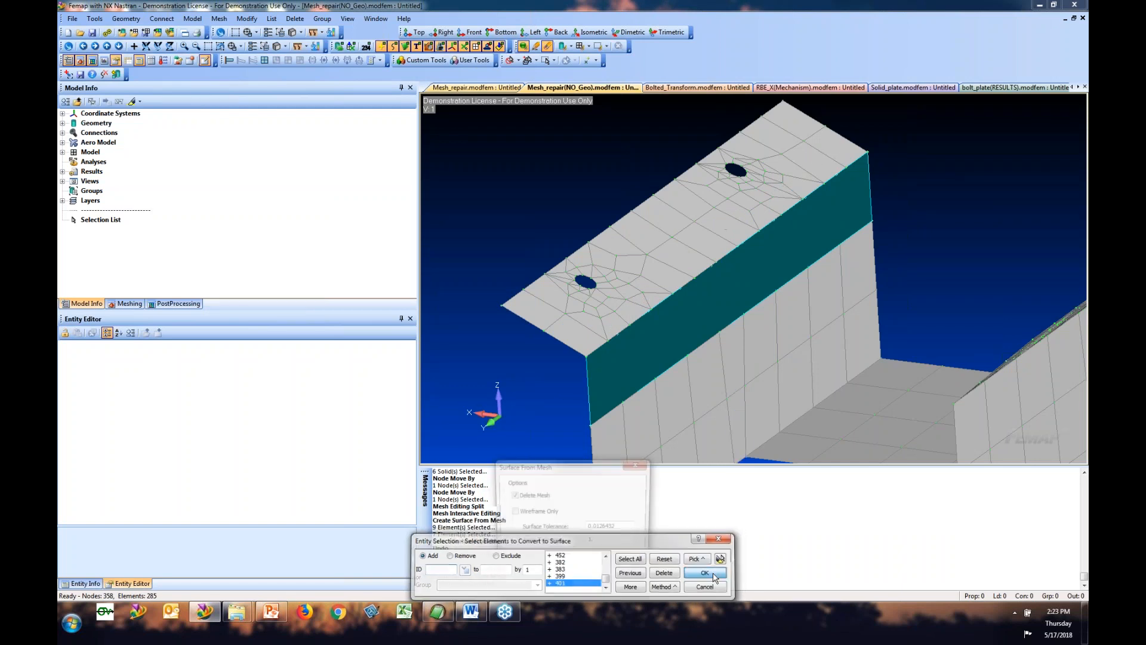
click(540, 584)
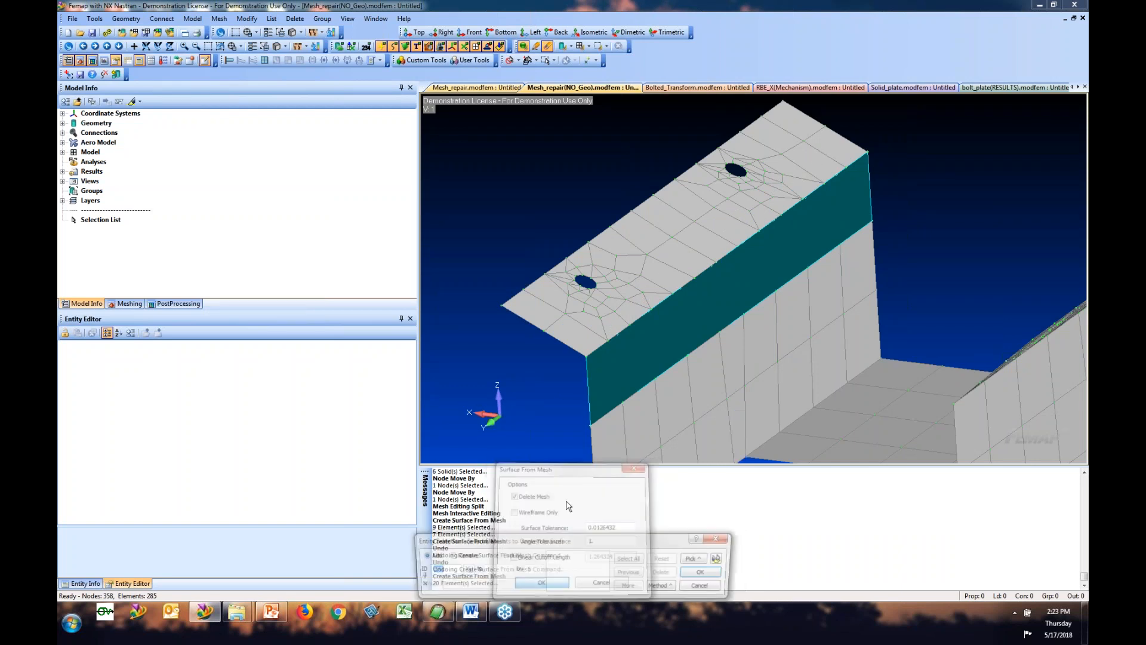
click(707, 587)
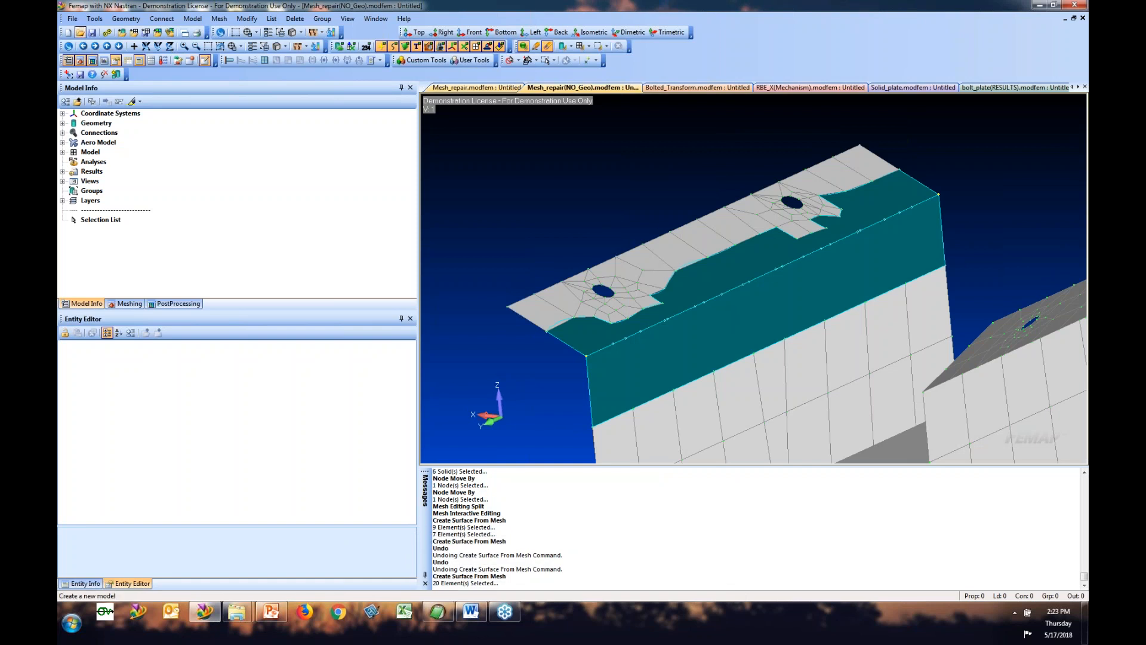
Step: Join the new flange and side-wall surfaces along the bend edge with NonManifold Add
click(113, 17)
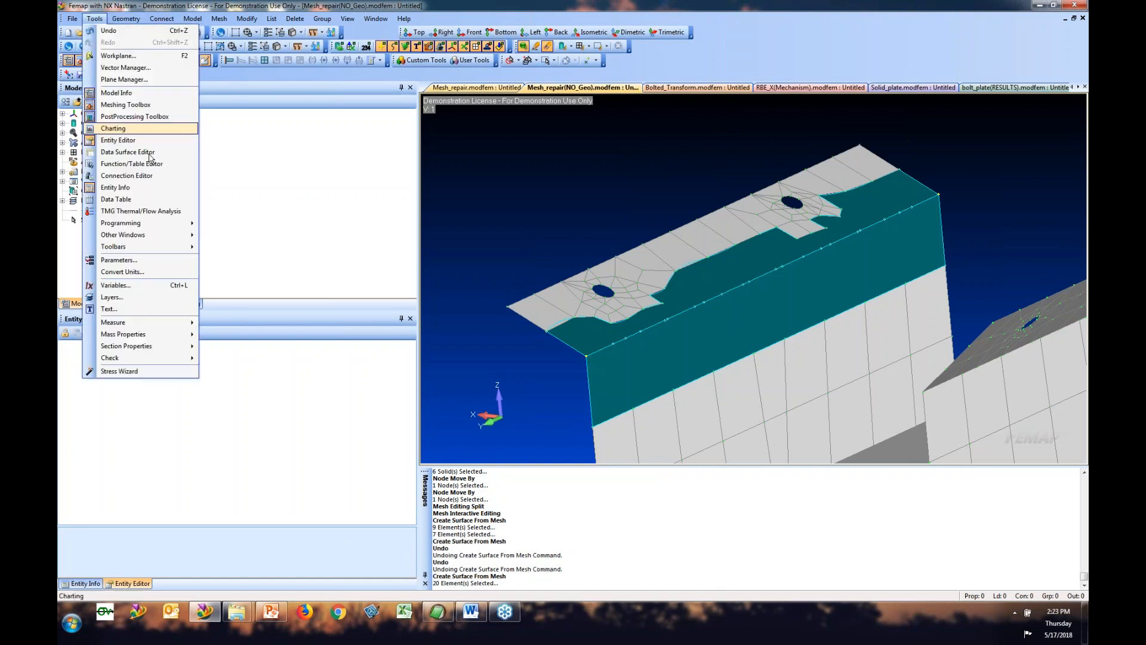
mouse_move(155, 129)
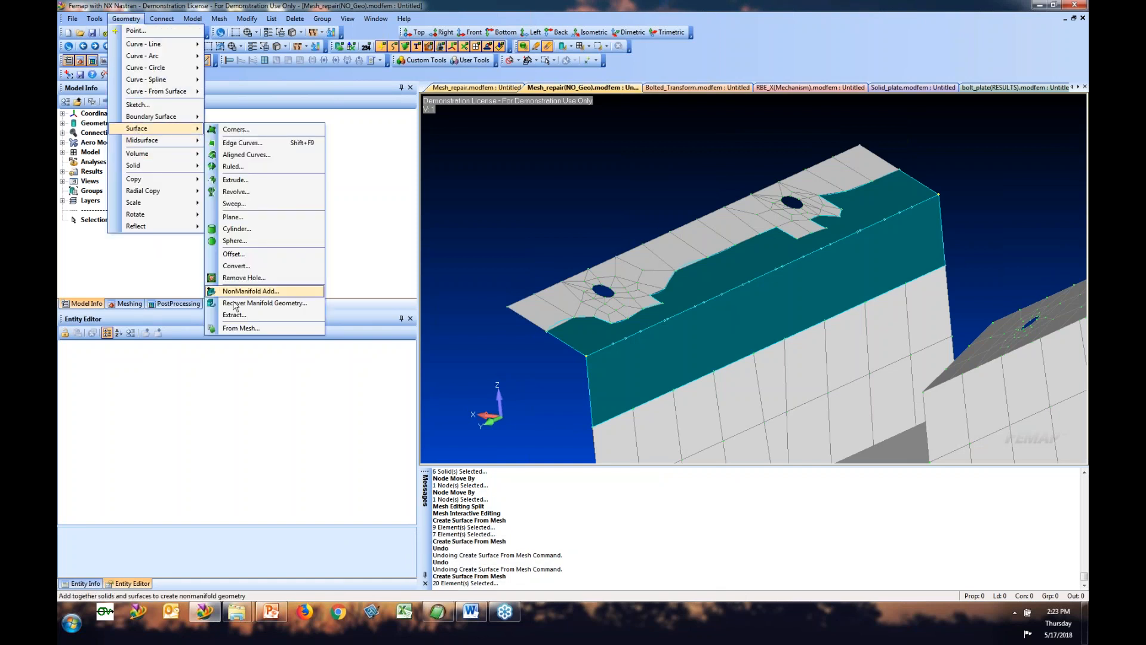
click(232, 337)
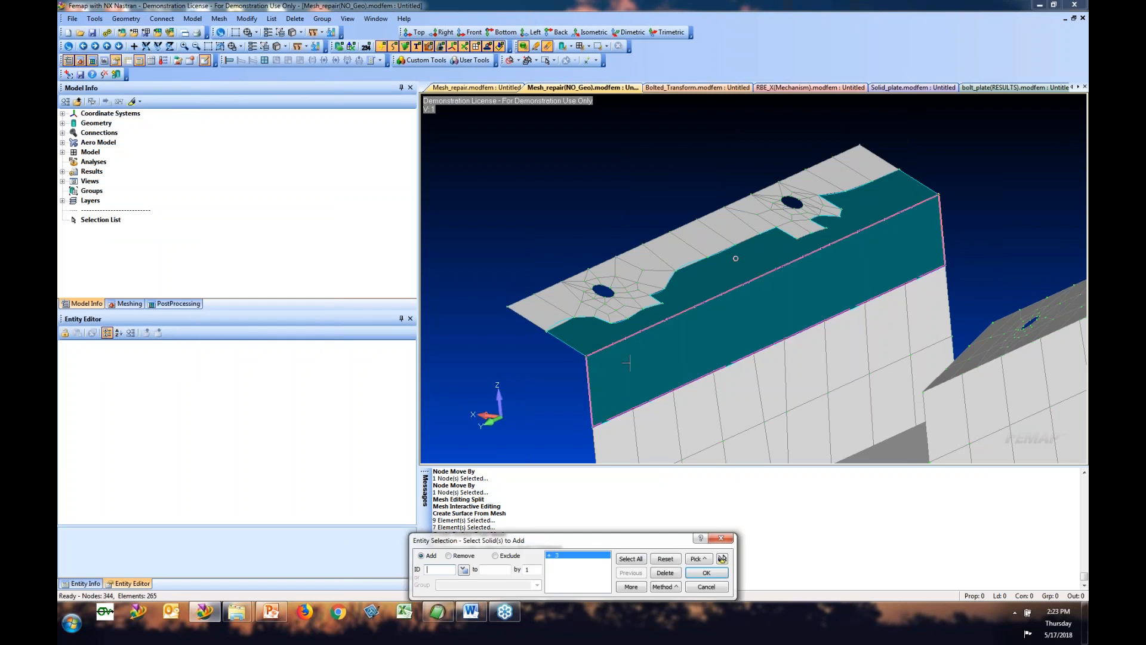
click(708, 573)
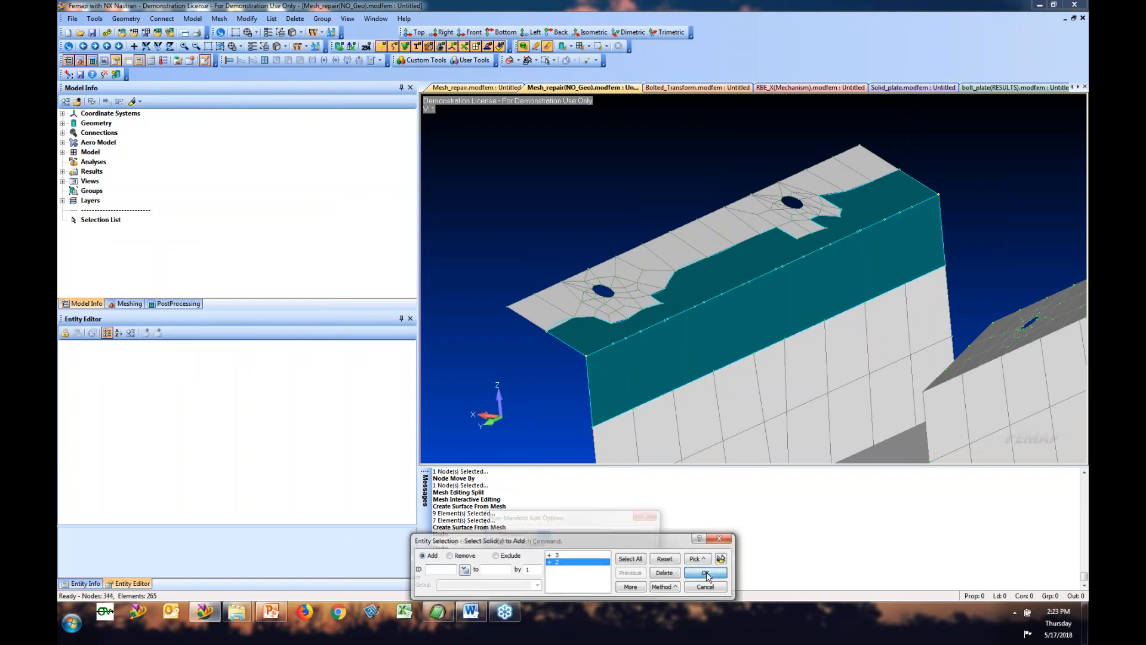
key(Return)
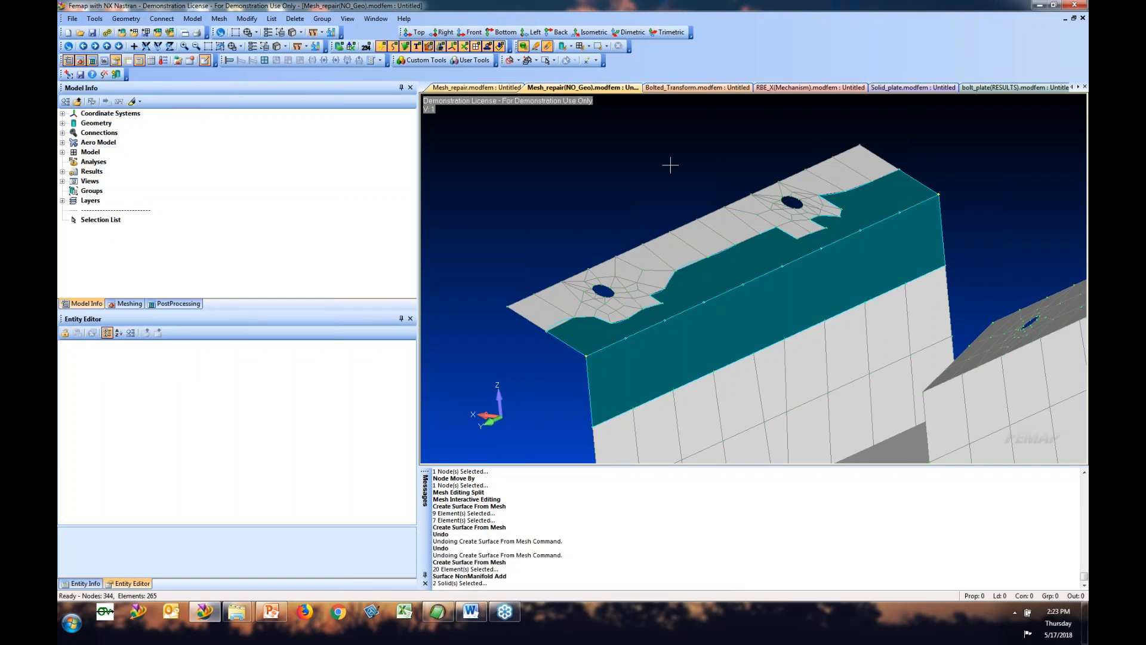
Step: Mesh both joined surfaces with quad elements using the Mid-Surface t=0.287999 property and mapped meshing on
click(223, 34)
click(219, 18)
mouse_move(239, 71)
click(356, 85)
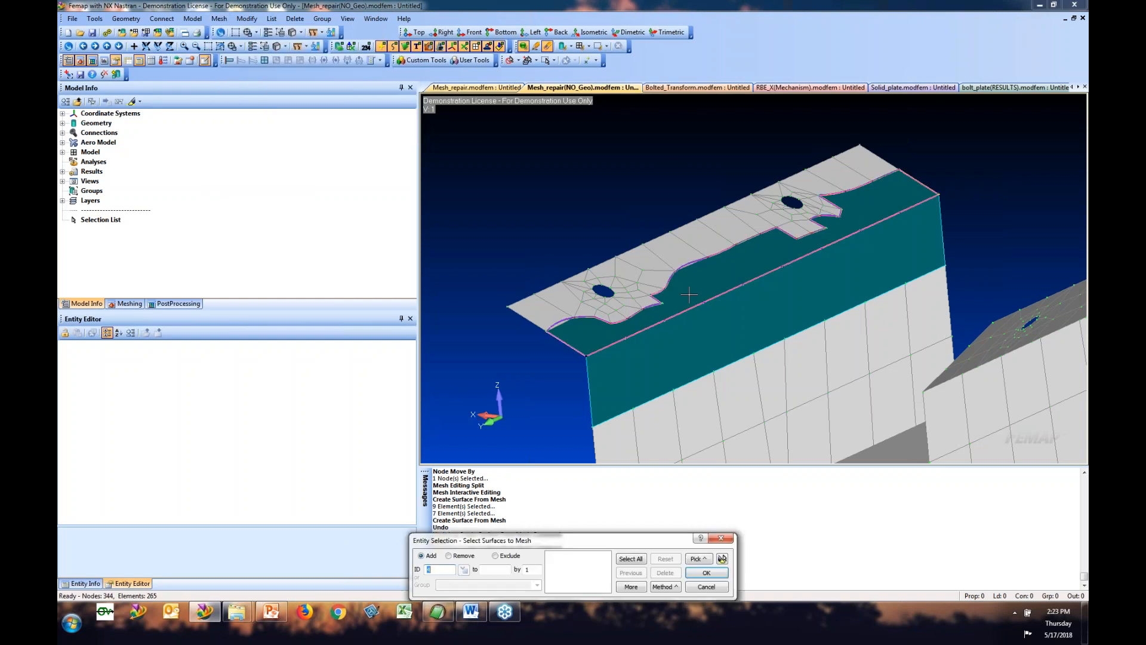
click(698, 576)
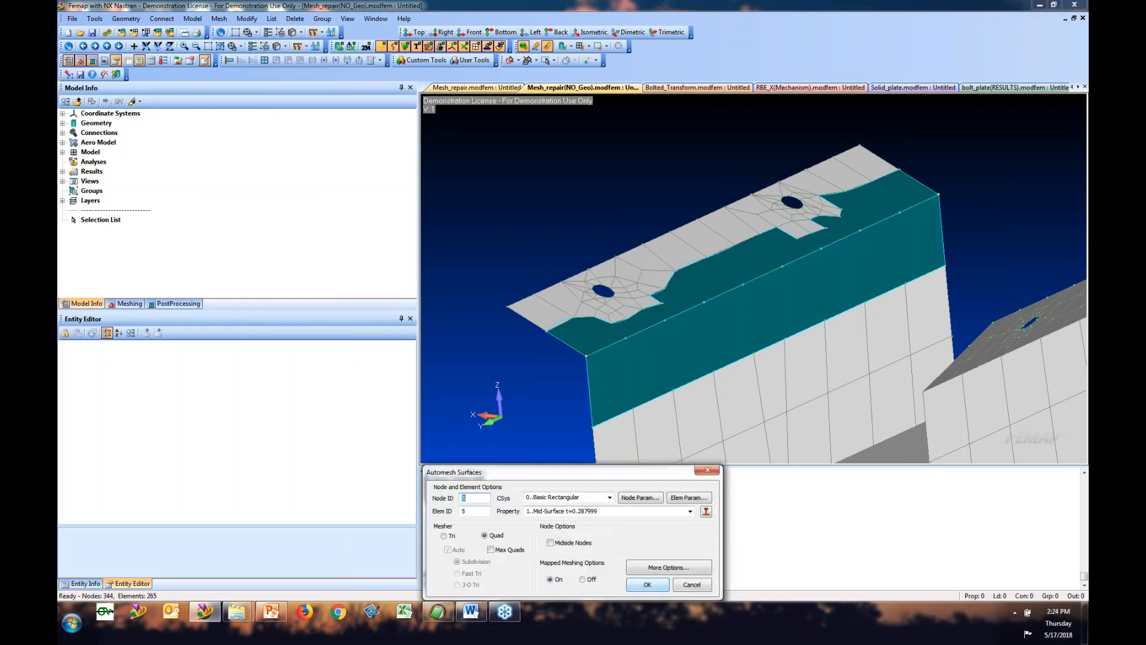
click(643, 588)
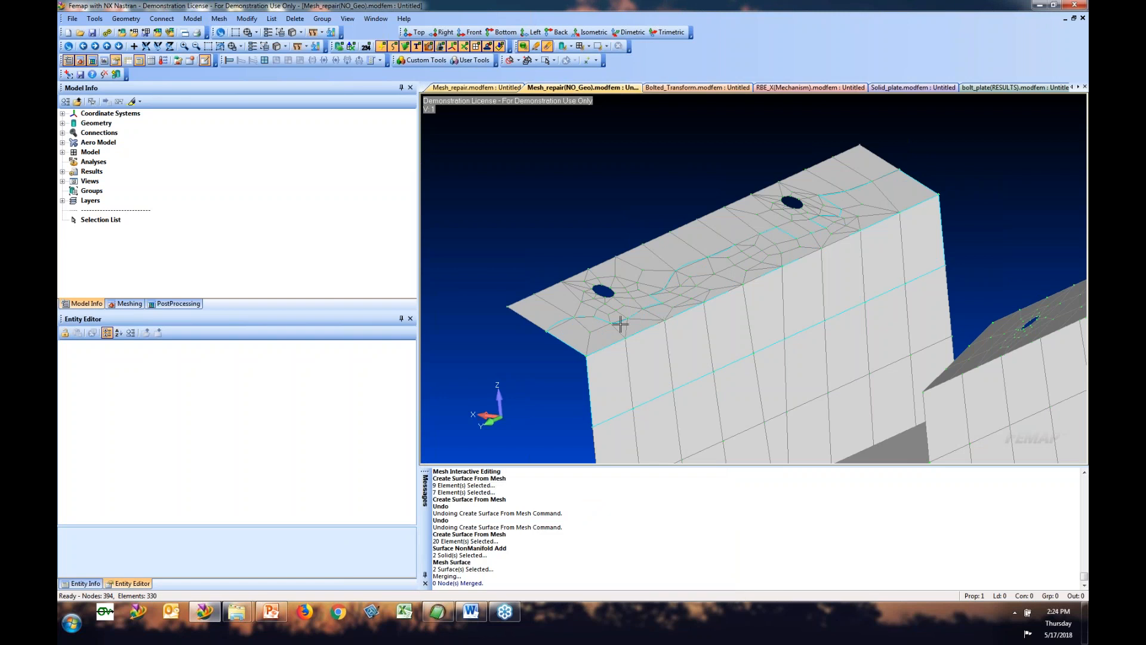
Step: Check the remeshed region for unconnected edges in the Free Edge model style, and return to the Draw Model style
middle_drag(752, 273, 755, 292)
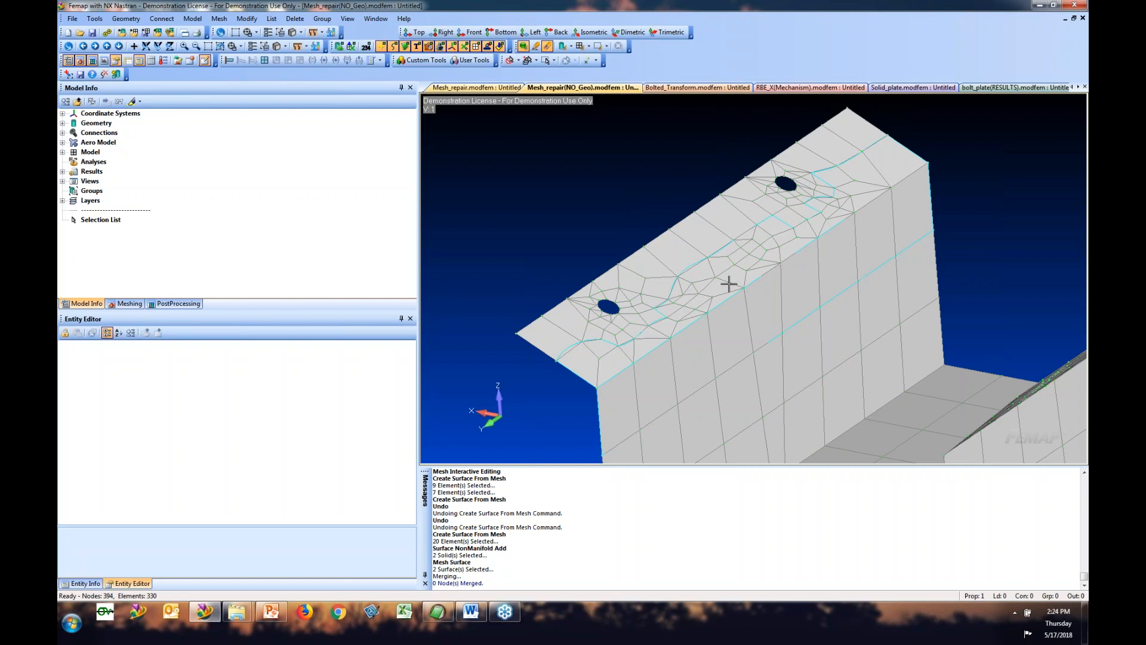
key(F5)
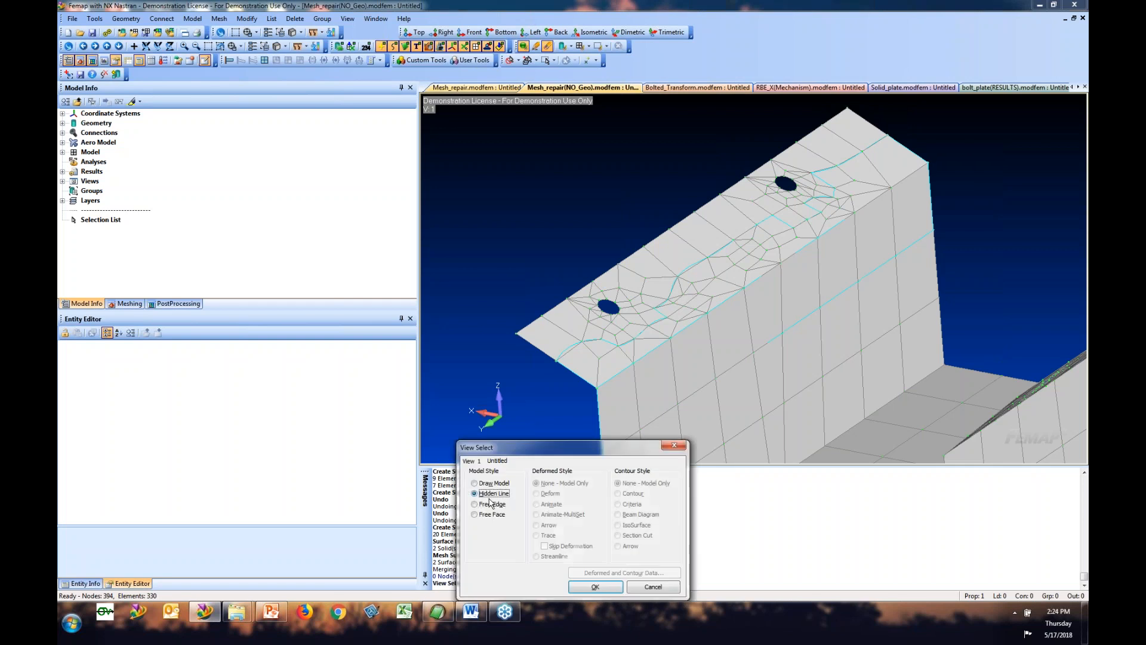
click(475, 504)
click(585, 586)
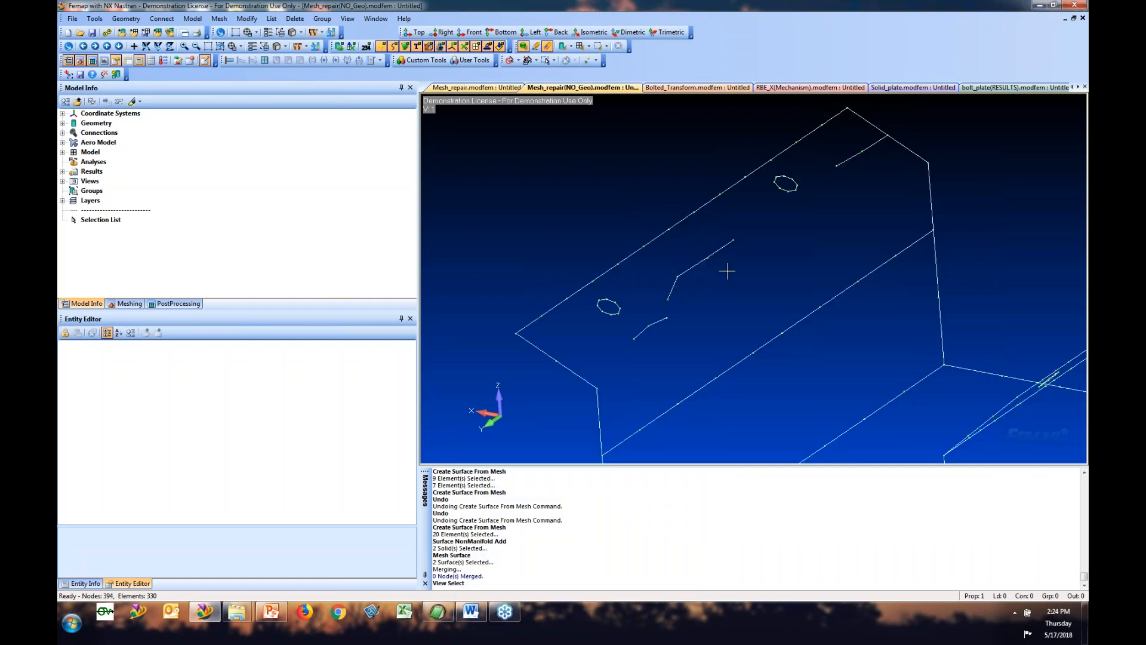
key(F5)
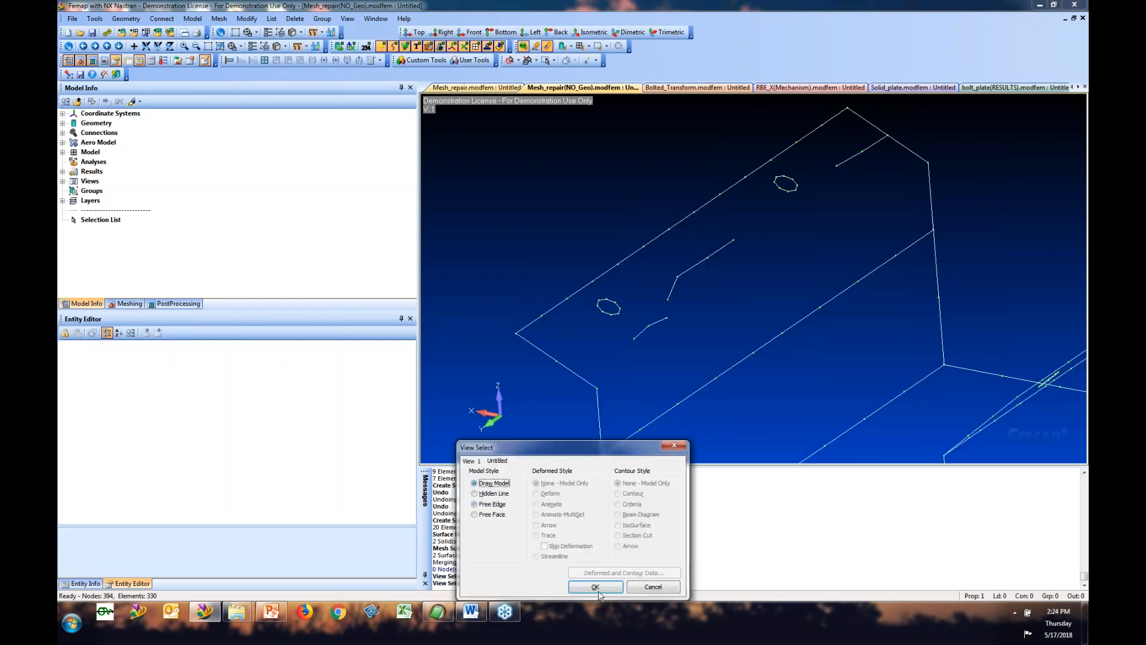
click(595, 586)
Step: Run a coincident nodes check on all nodes, preview the coincident pairs with ID labels, and merge them
click(94, 18)
mouse_move(143, 358)
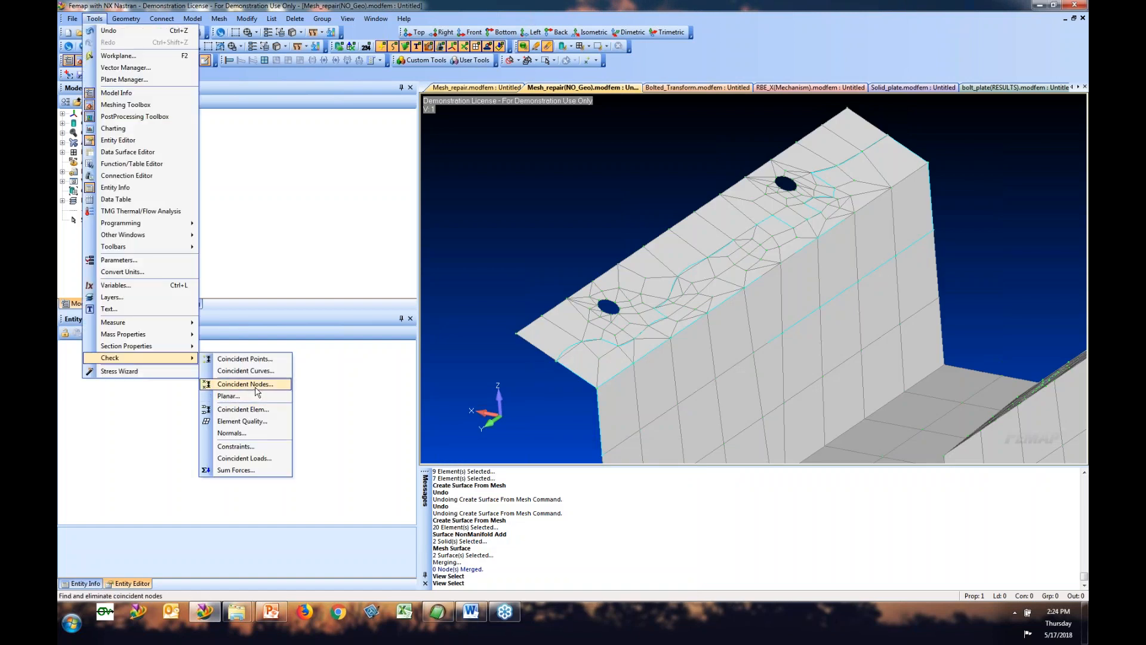
click(257, 385)
click(630, 558)
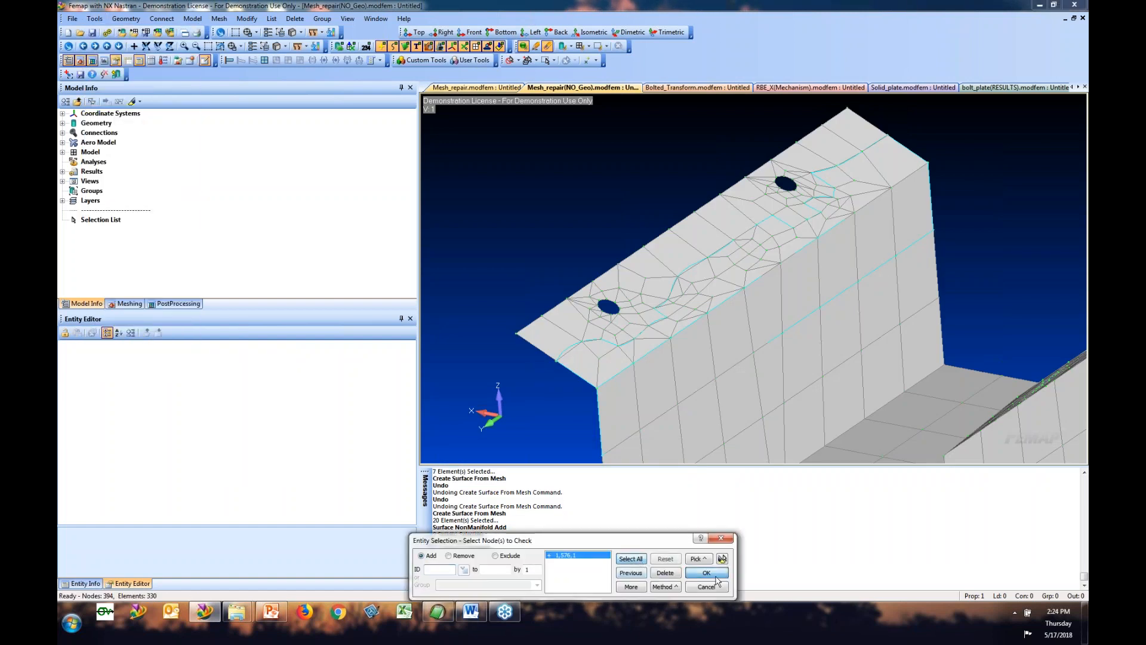
click(706, 572)
click(502, 361)
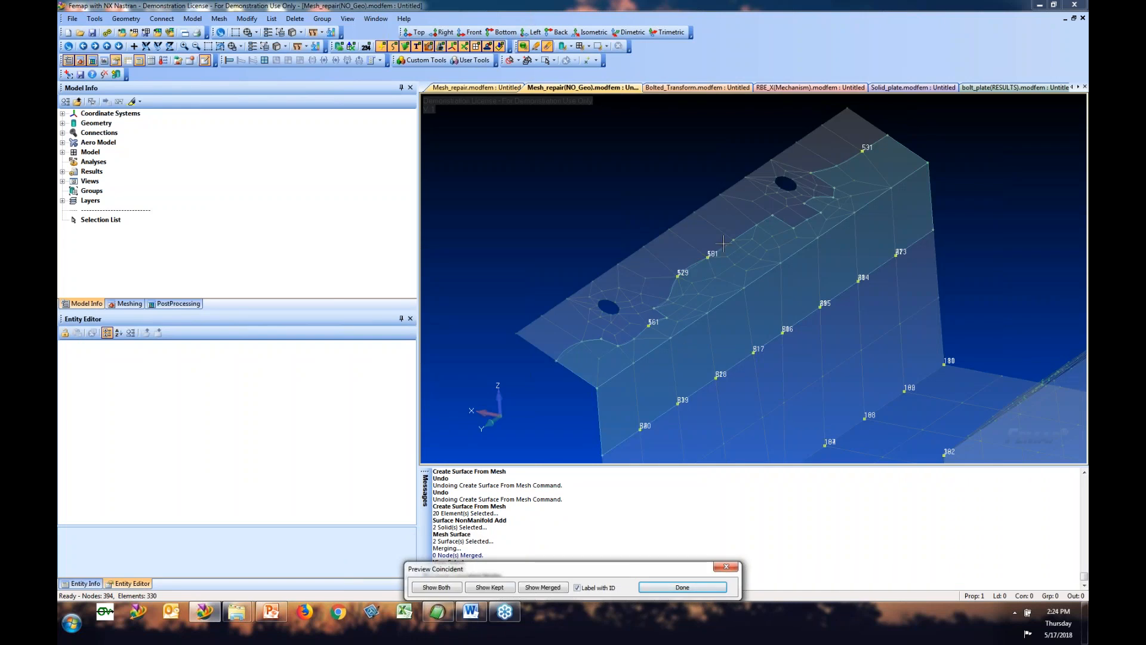
click(689, 590)
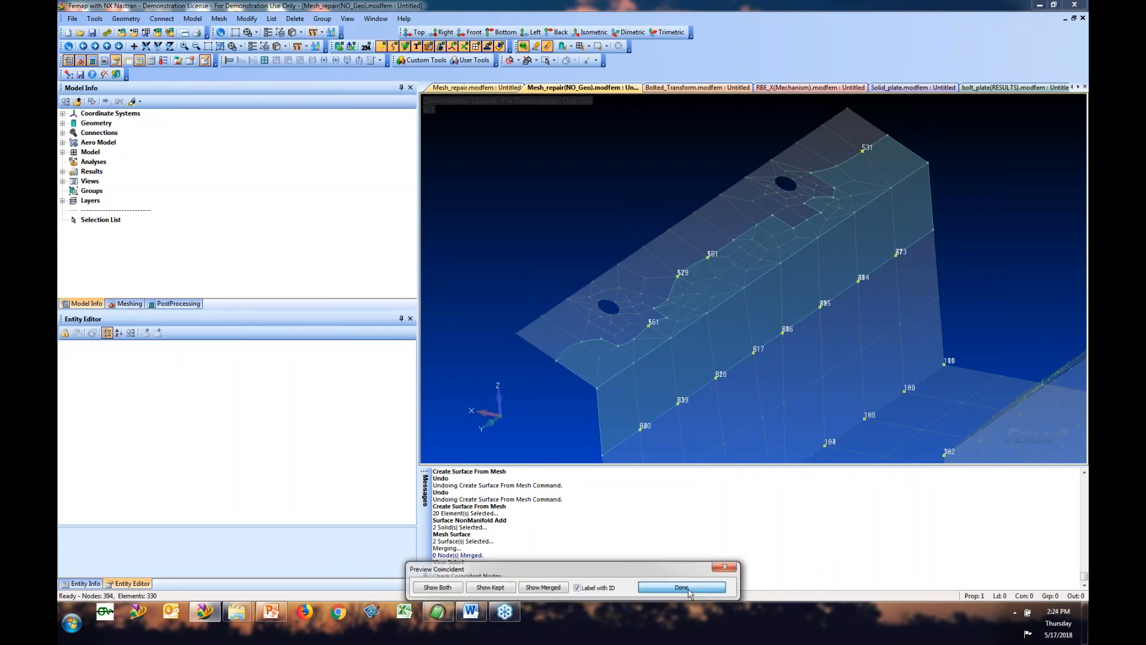
click(605, 353)
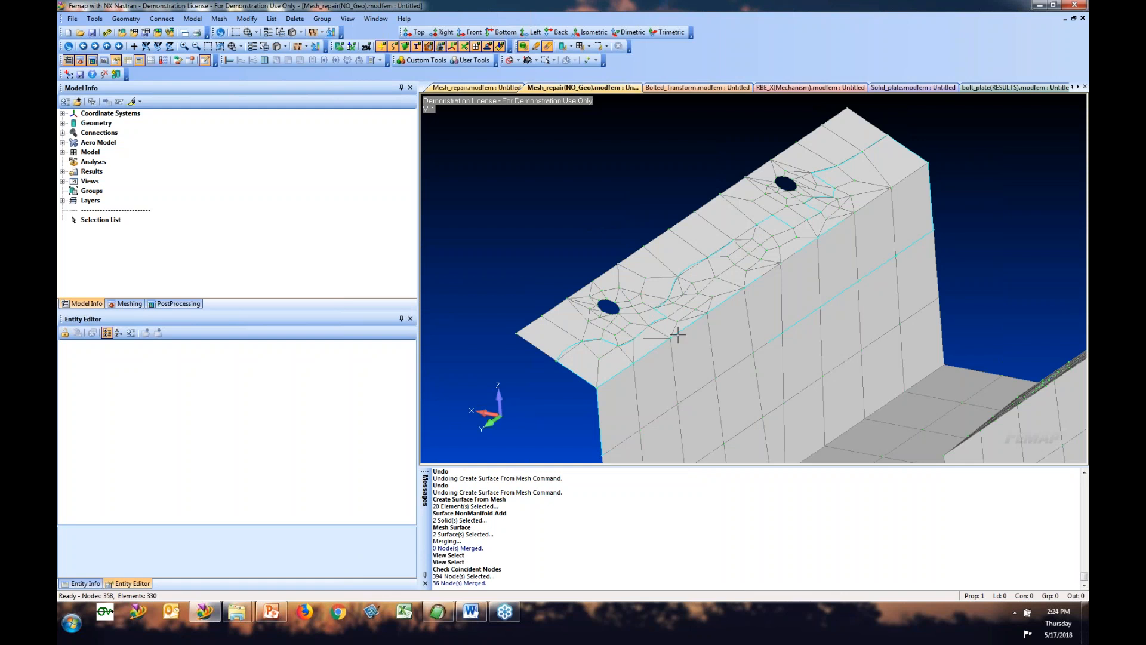
Step: Show the element normals on the remeshed flange and side-wall elements, examine their directions, and clear the highlight
ctrl+middle_drag(640, 346, 632, 177)
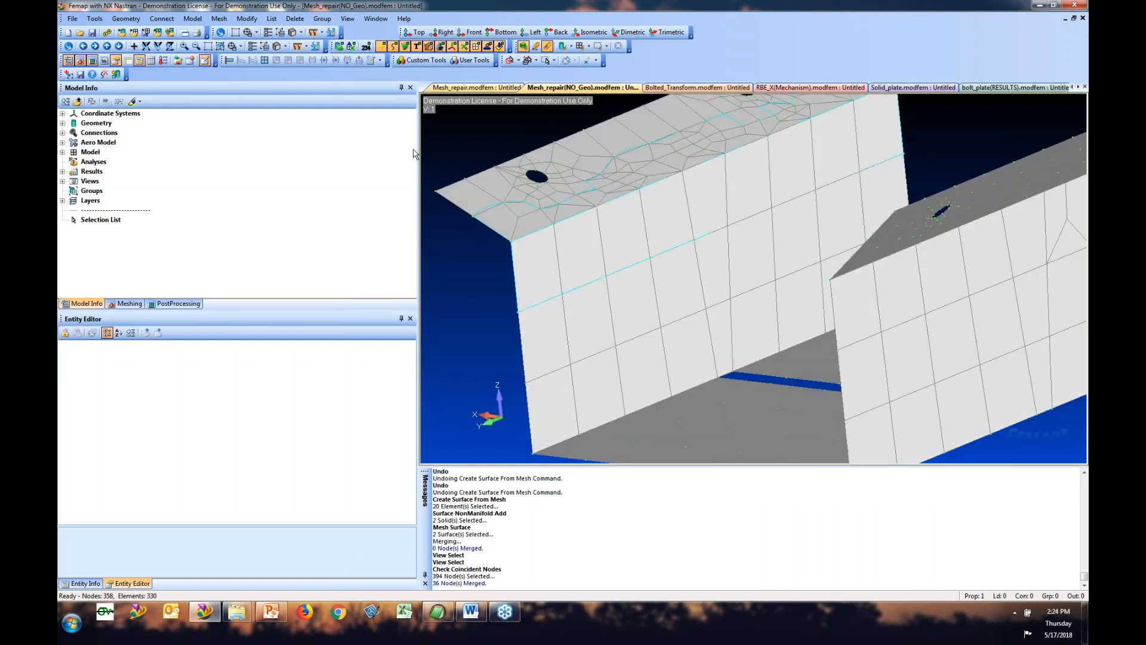
click(376, 19)
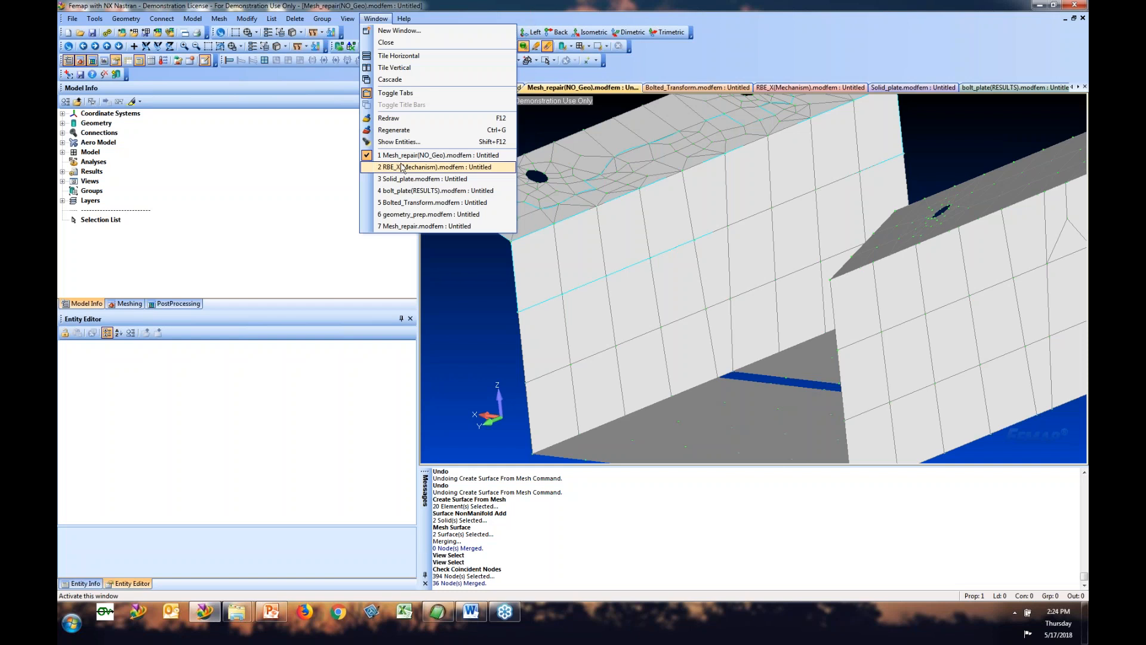
click(406, 139)
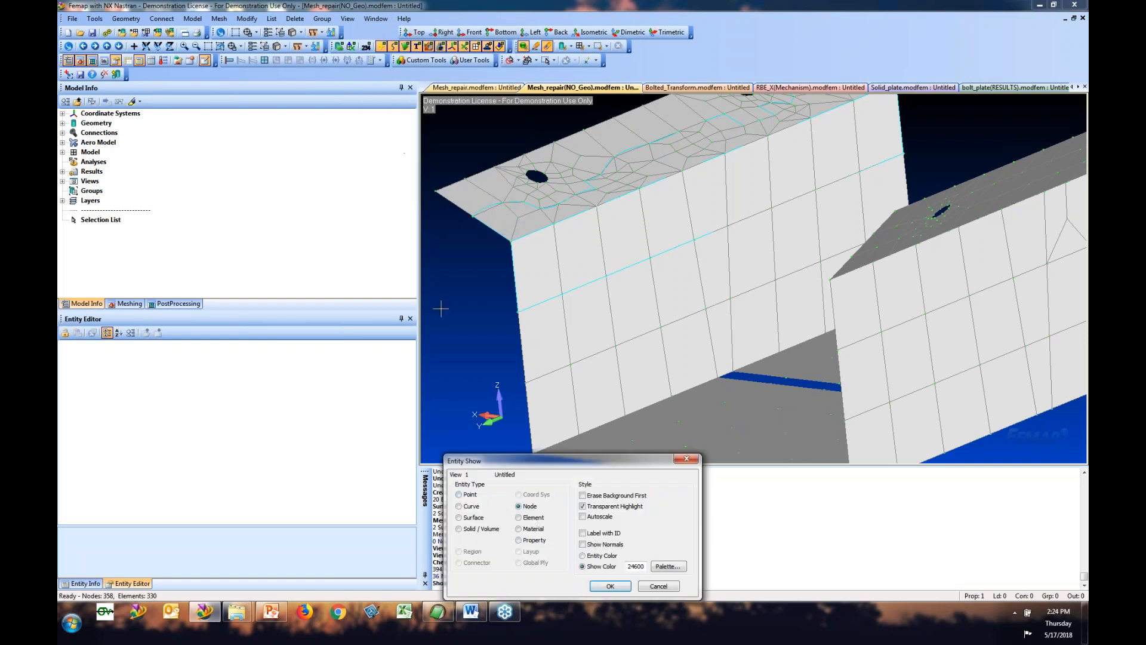
click(520, 521)
click(590, 544)
click(609, 586)
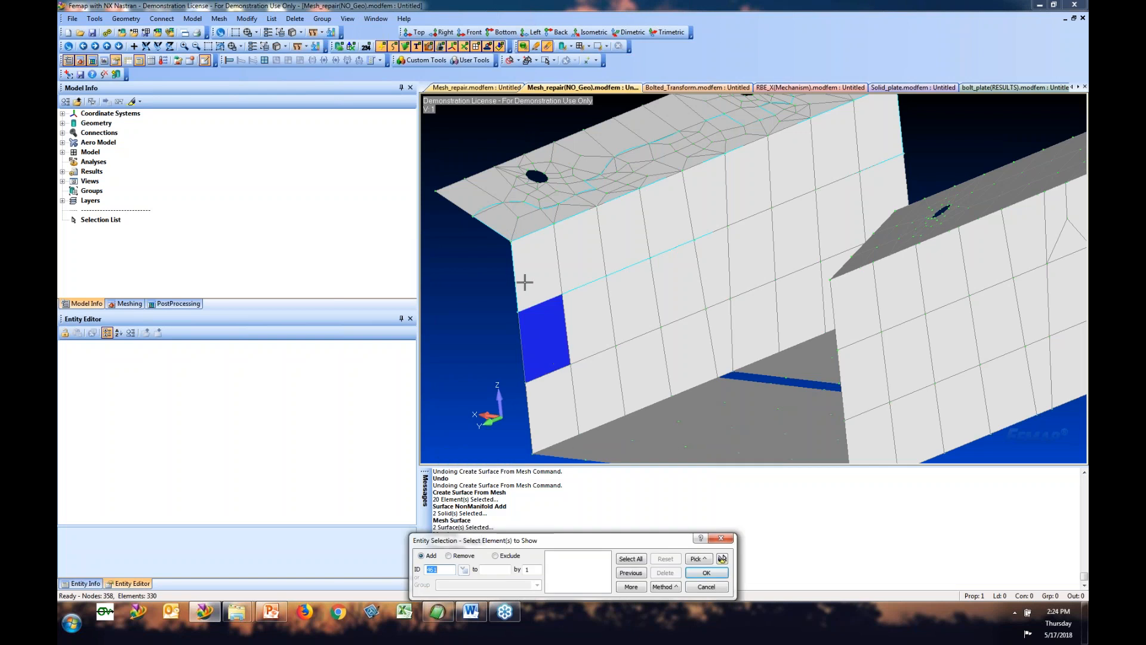
drag(543, 207, 610, 258)
click(600, 302)
click(594, 272)
click(629, 243)
click(701, 574)
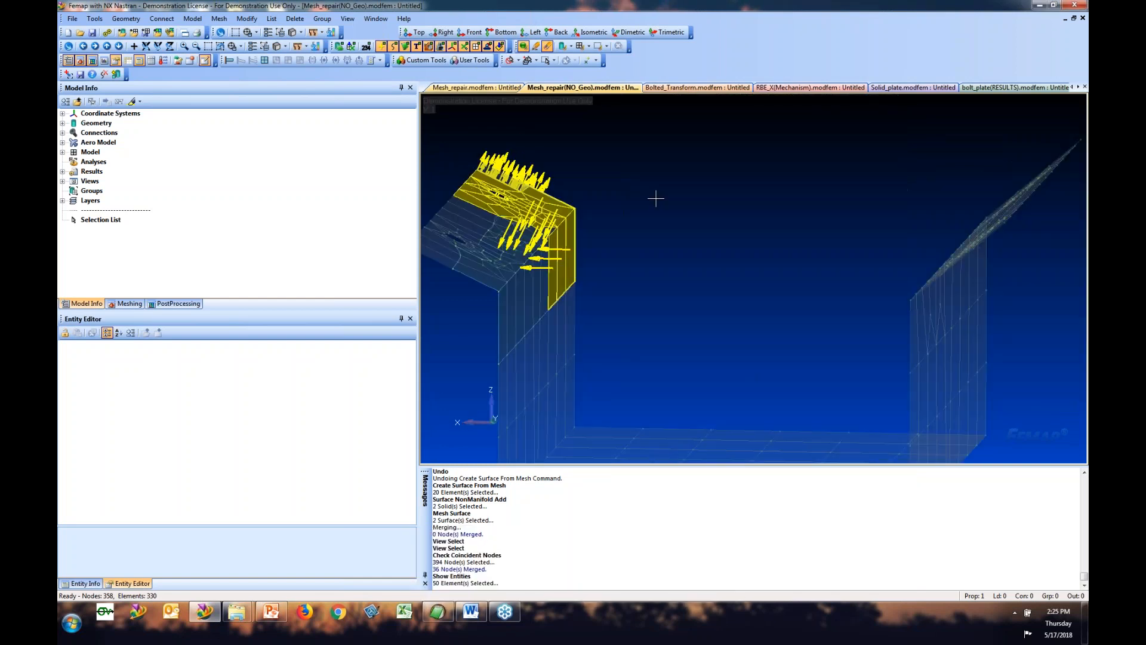
middle_drag(655, 198, 603, 262)
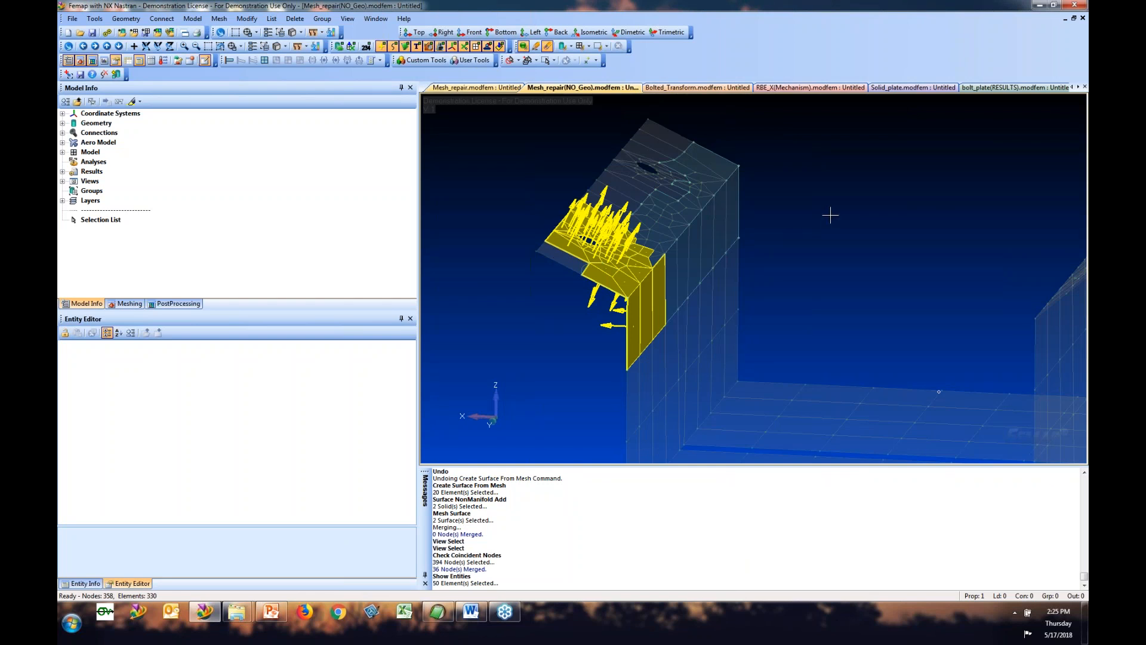
key(ctrl+g)
Step: Run an element quality check with the default Femap criteria on the elements around the flange hole nearest the end
mouse_move(834, 231)
middle_down()
mouse_move(709, 316)
mouse_move(868, 299)
mouse_move(722, 228)
mouse_move(760, 263)
mouse_move(734, 292)
middle_up()
scroll(735, 292, up, 4)
ctrl+middle_drag(744, 381, 754, 415)
scroll(704, 364, down, 1)
scroll(704, 361, down, 1)
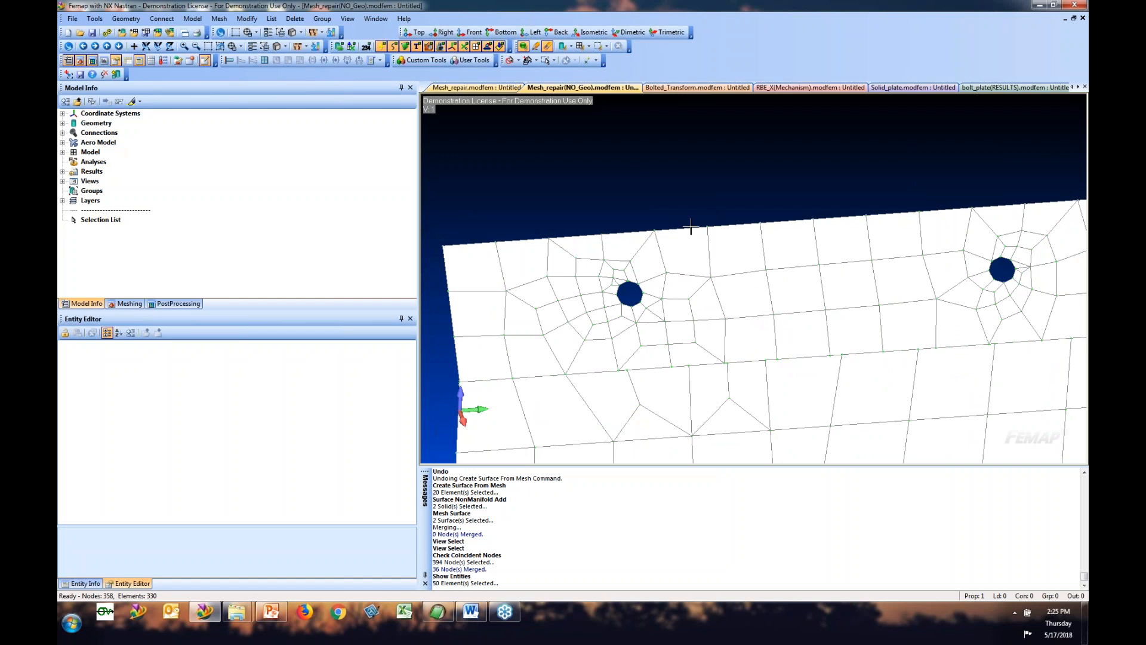
click(94, 18)
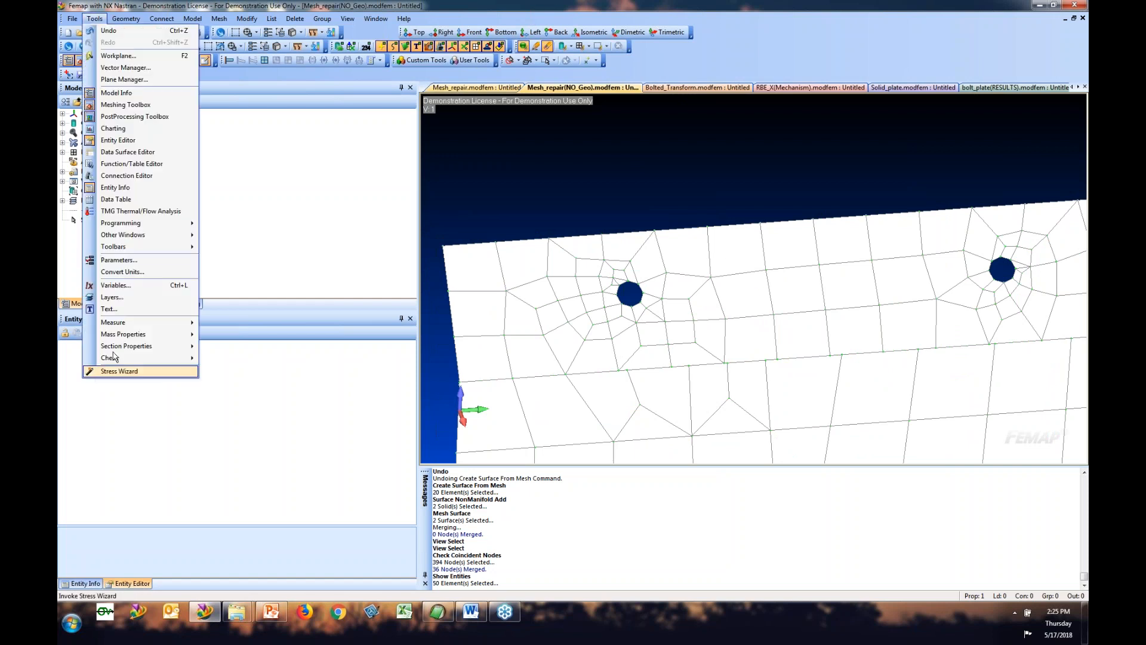
mouse_move(120, 358)
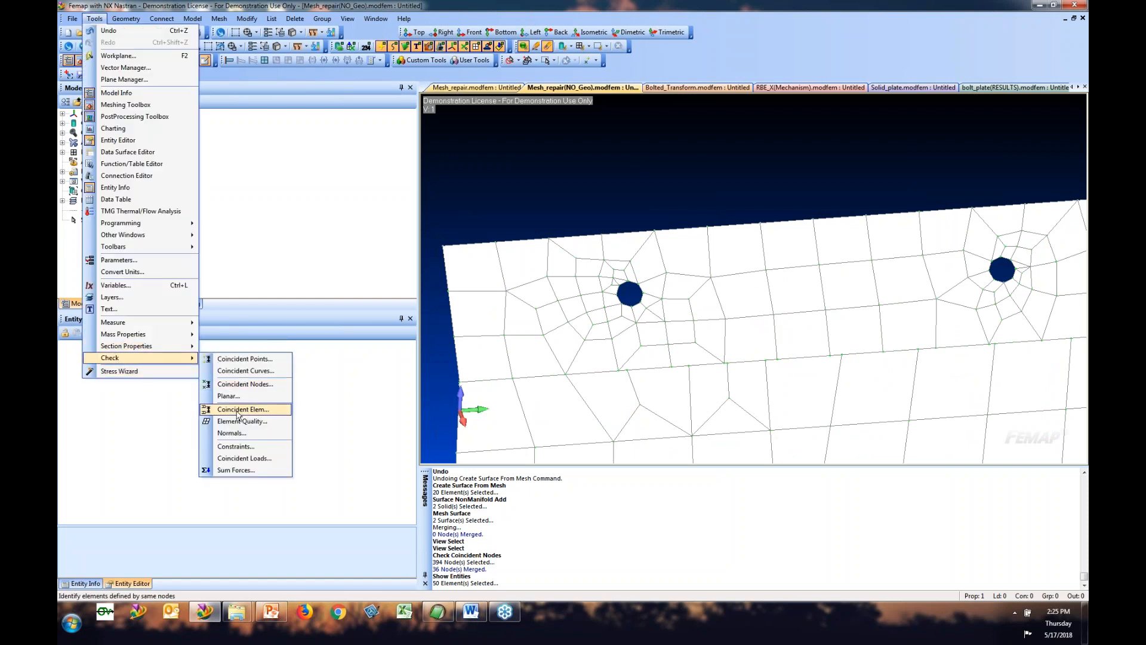
click(257, 425)
drag(454, 217, 774, 351)
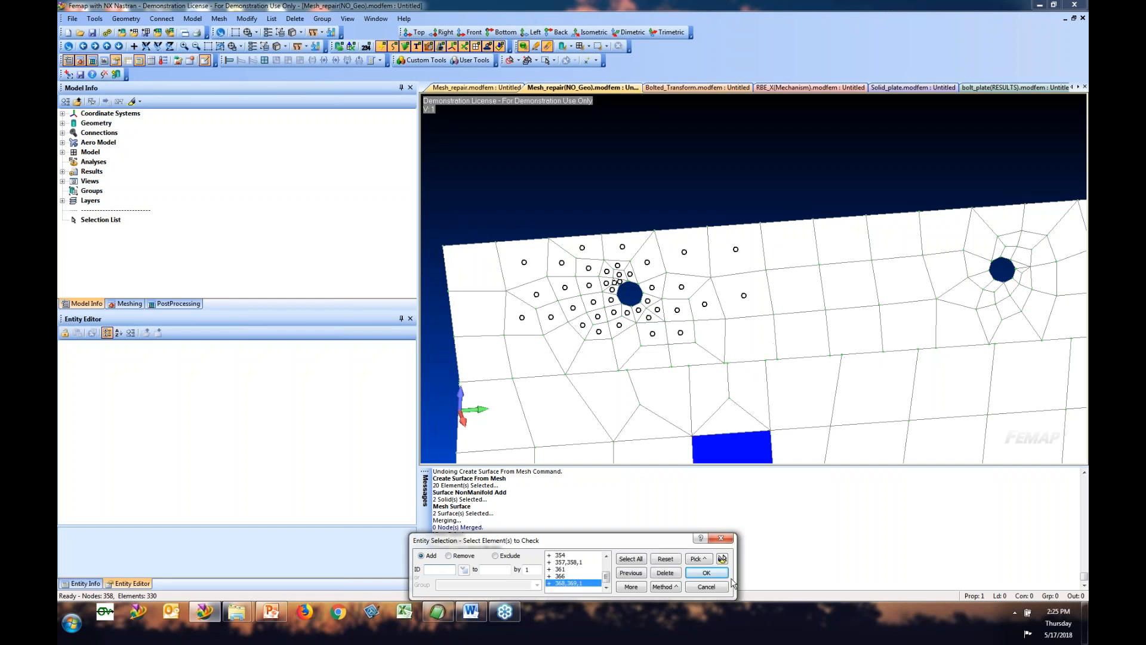
click(705, 574)
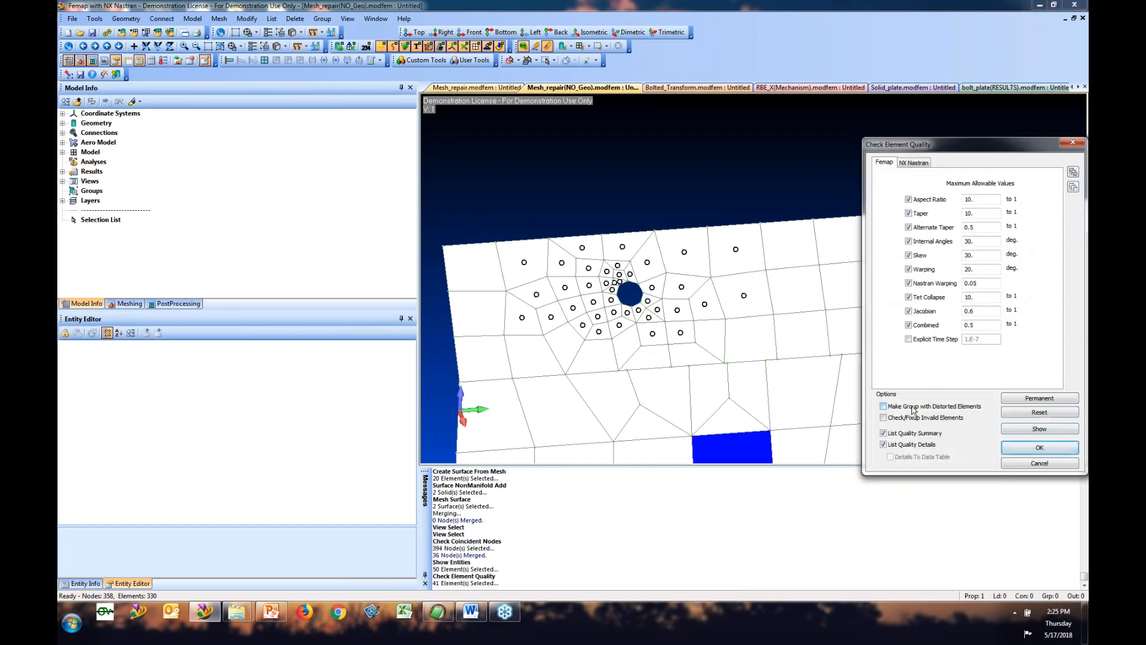
click(1013, 446)
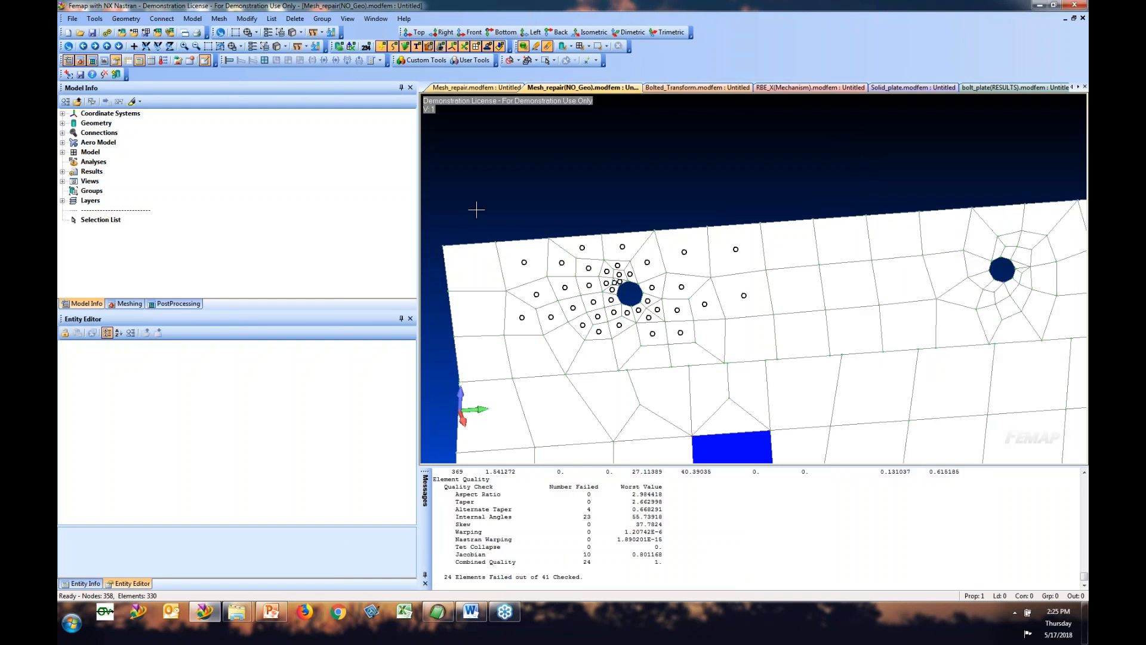
Step: Reopen the element quality check for the previously selected elements and review its NX Nastran and Femap criteria
right_click(541, 132)
click(581, 163)
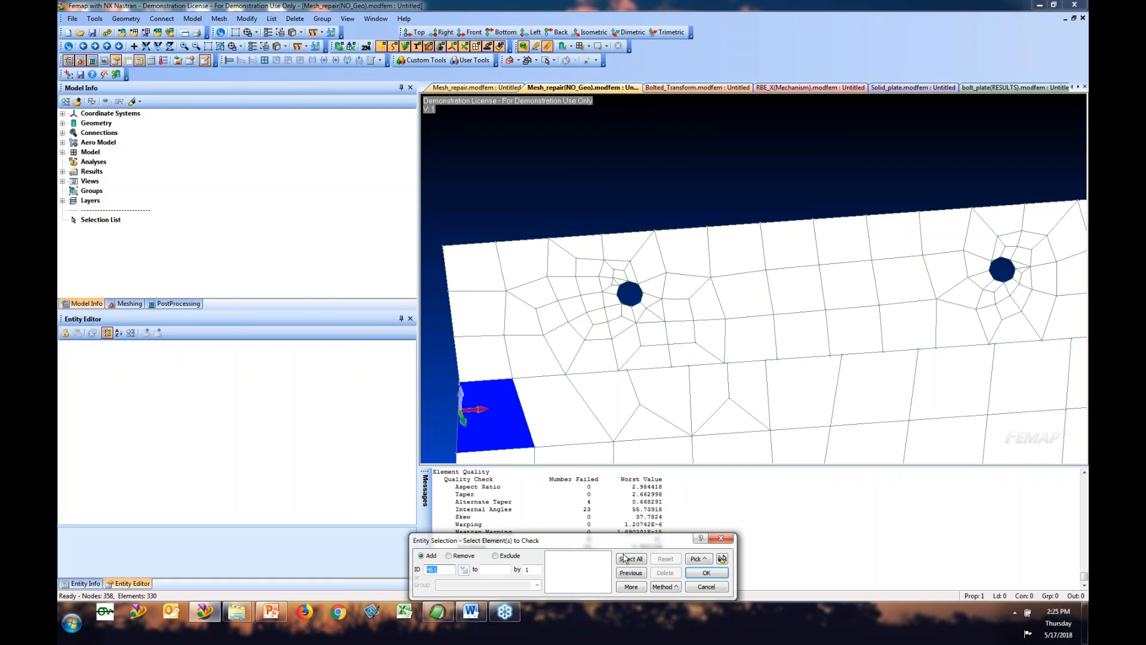
click(630, 573)
click(706, 573)
drag(951, 152, 264, 106)
click(228, 118)
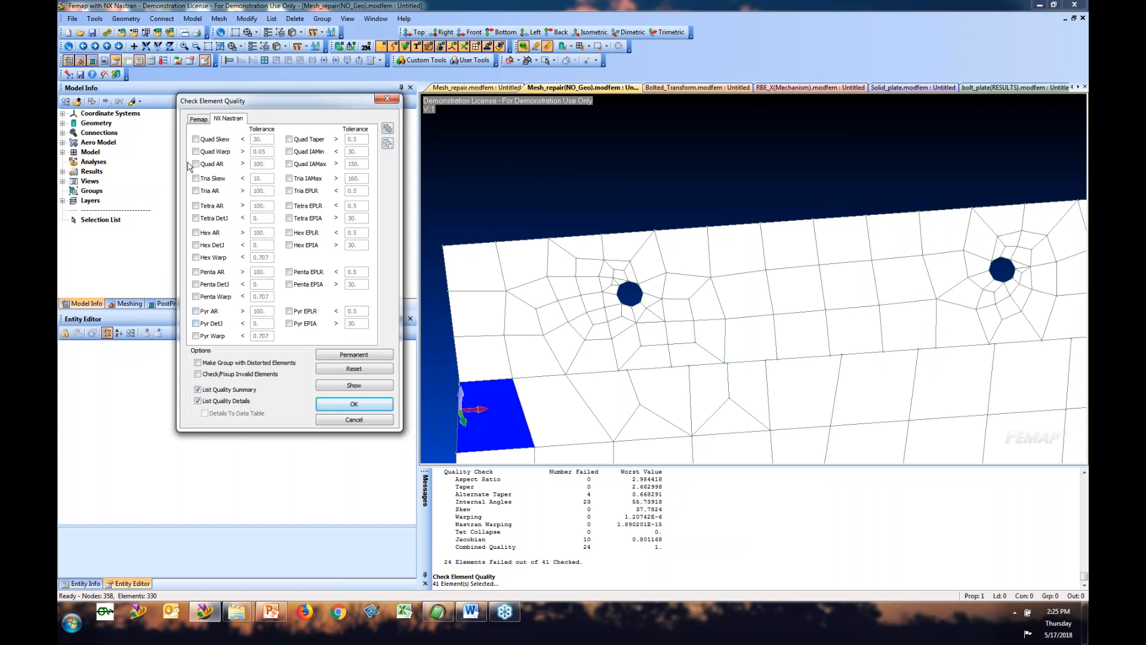
click(200, 118)
click(341, 405)
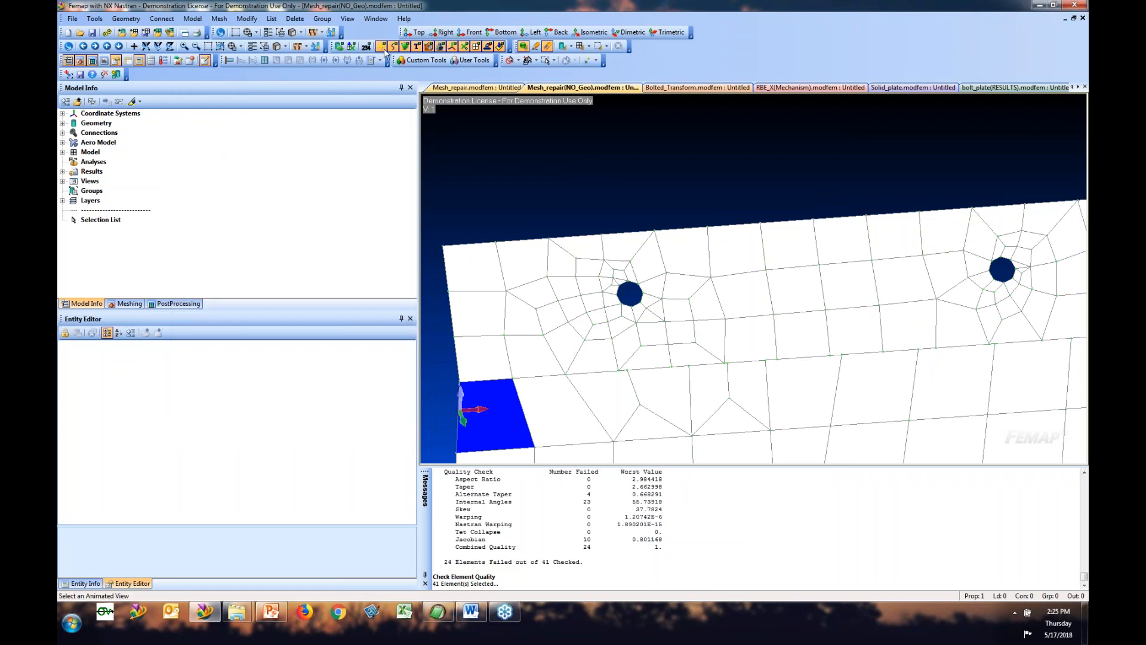
Step: Contour the Jacobian element quality on all elements and examine the mesh around the flange holes
click(346, 19)
mouse_move(379, 106)
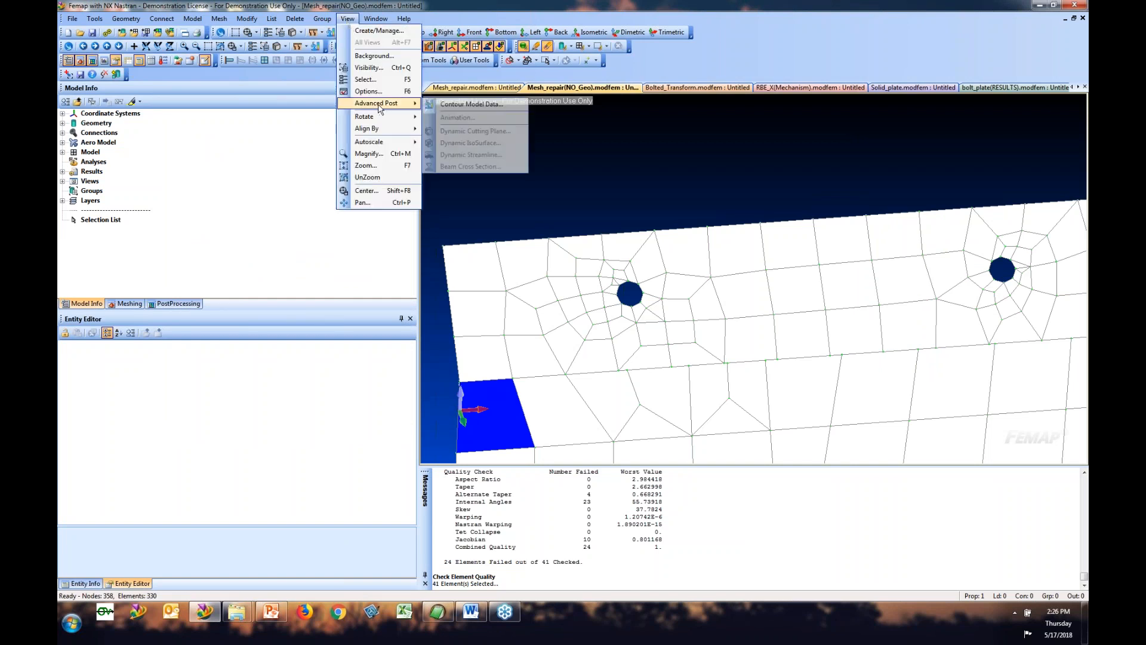
click(472, 104)
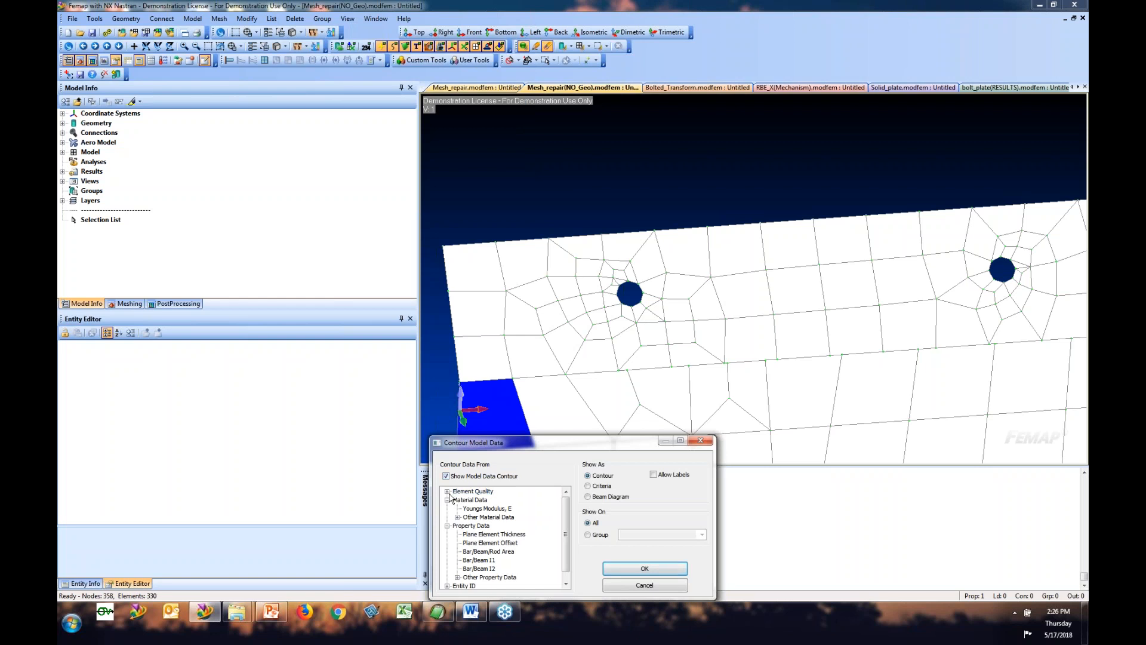
click(449, 493)
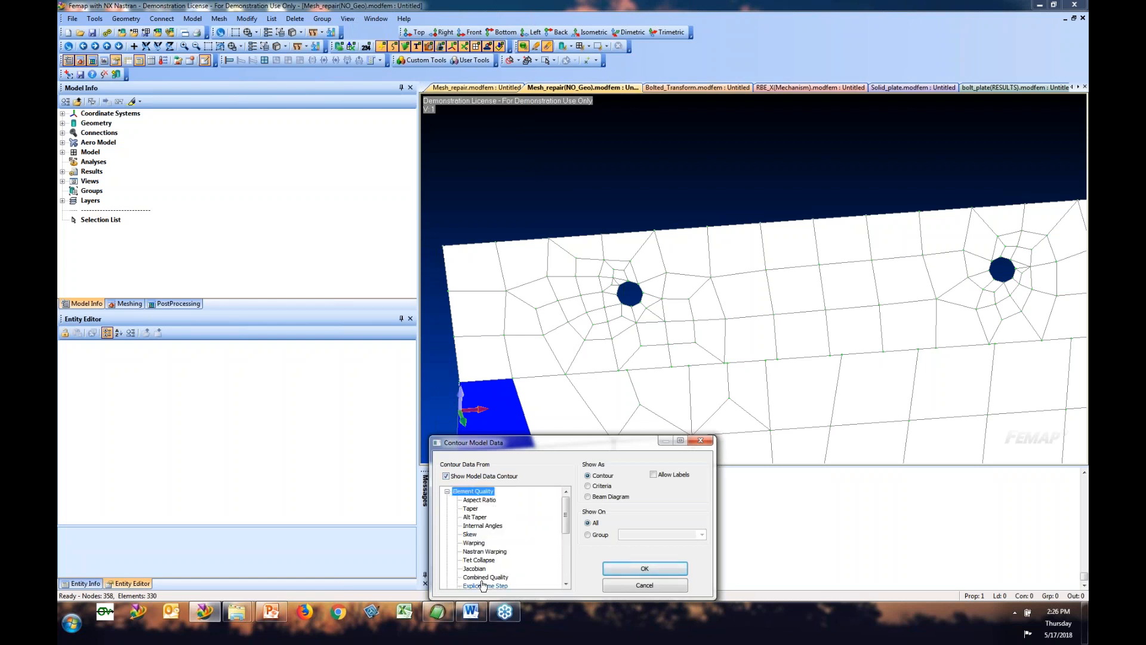
click(476, 570)
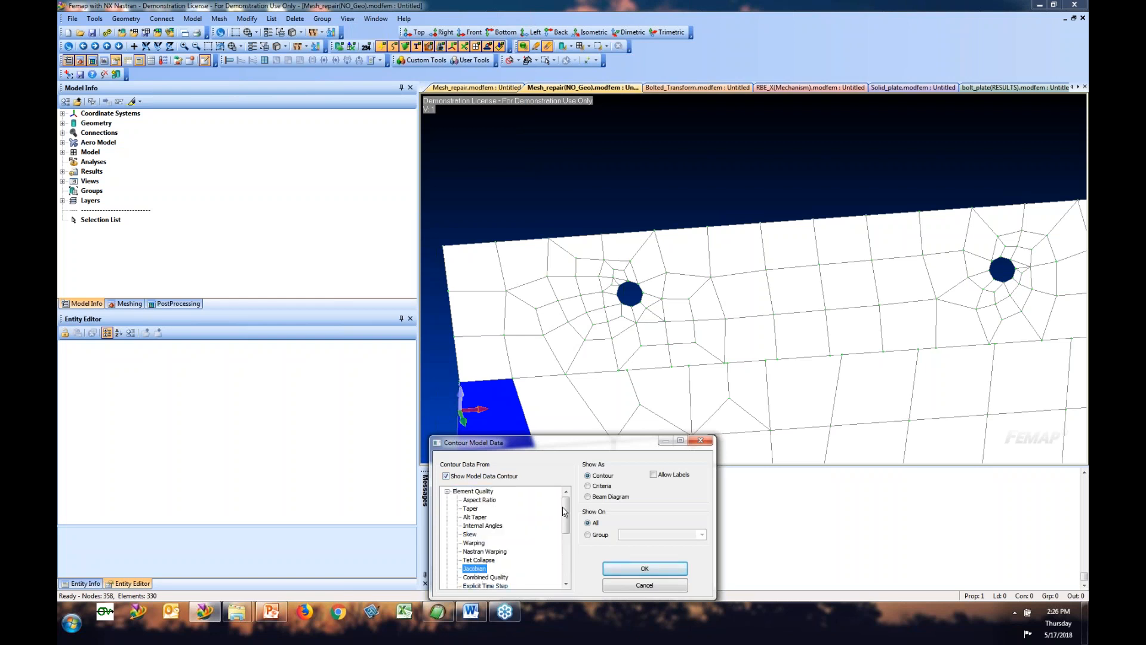
click(627, 570)
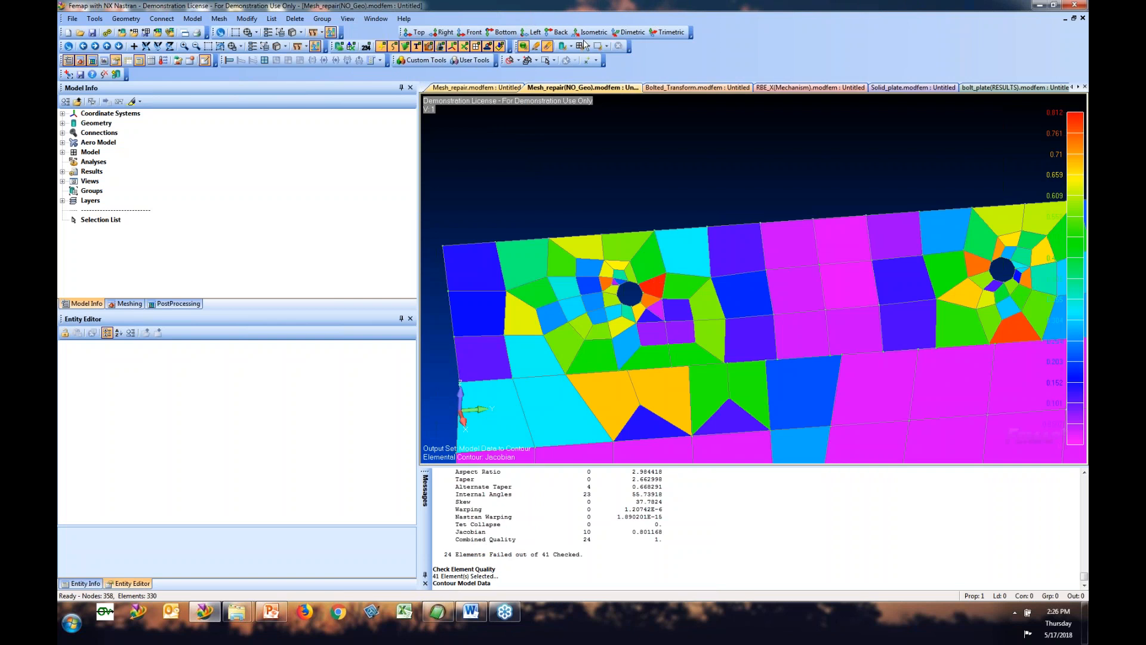
middle_drag(826, 317, 770, 279)
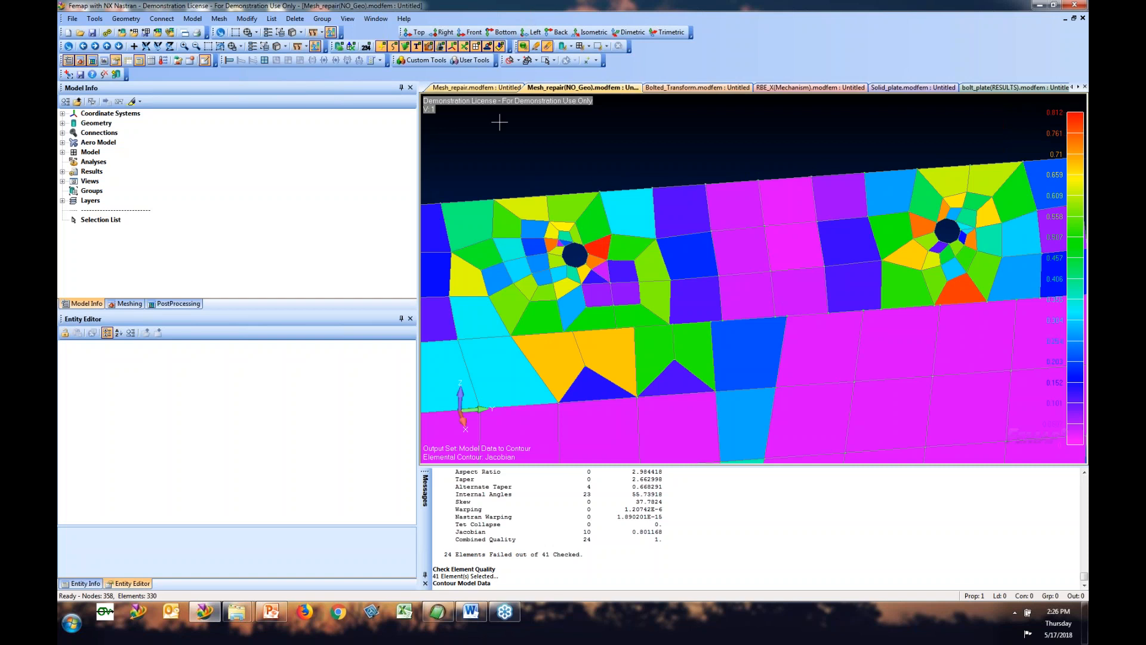
Step: Turn off the model data contour and display the Femap Jacobian surface mesh quality plot with 2 quality levels
click(357, 59)
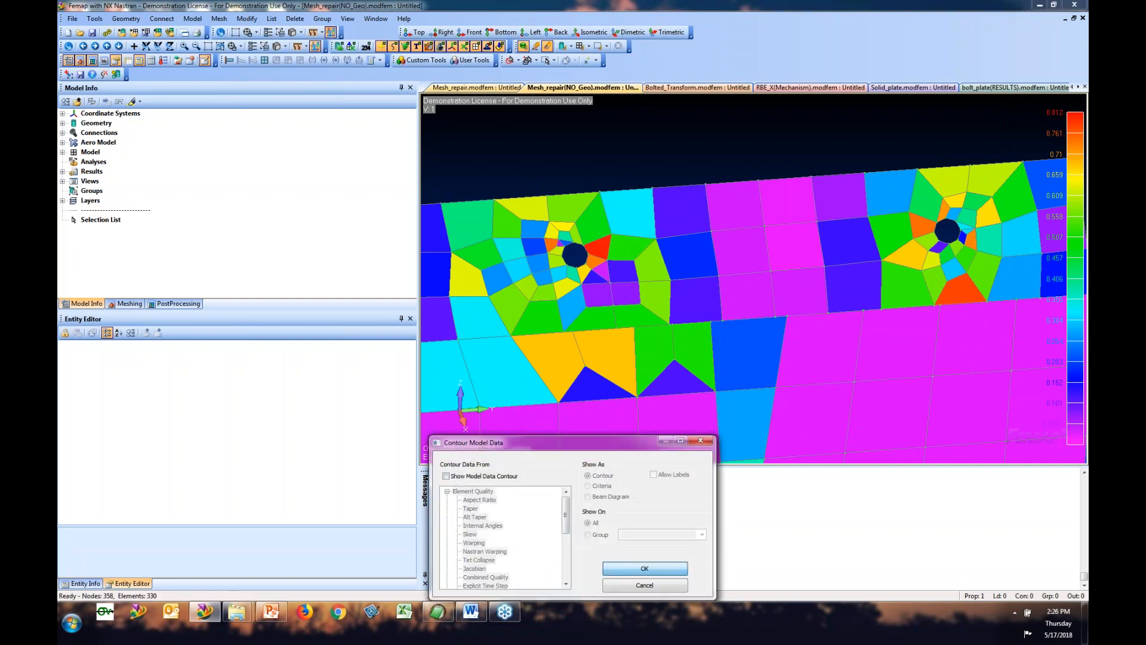
key(Return)
click(176, 303)
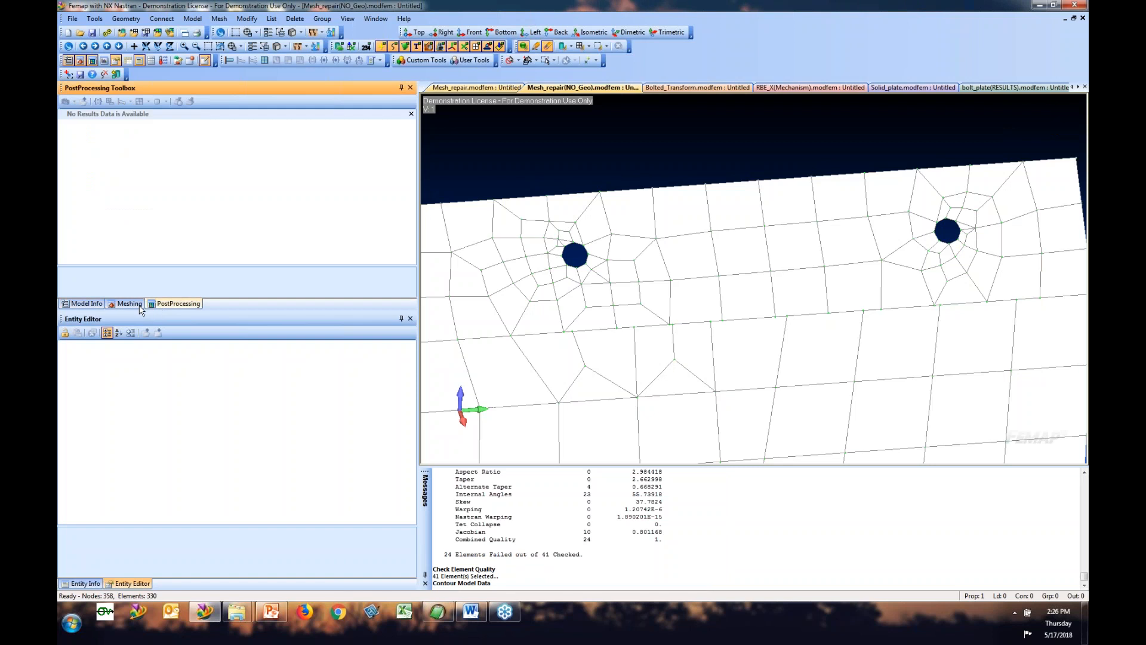
click(127, 304)
click(95, 206)
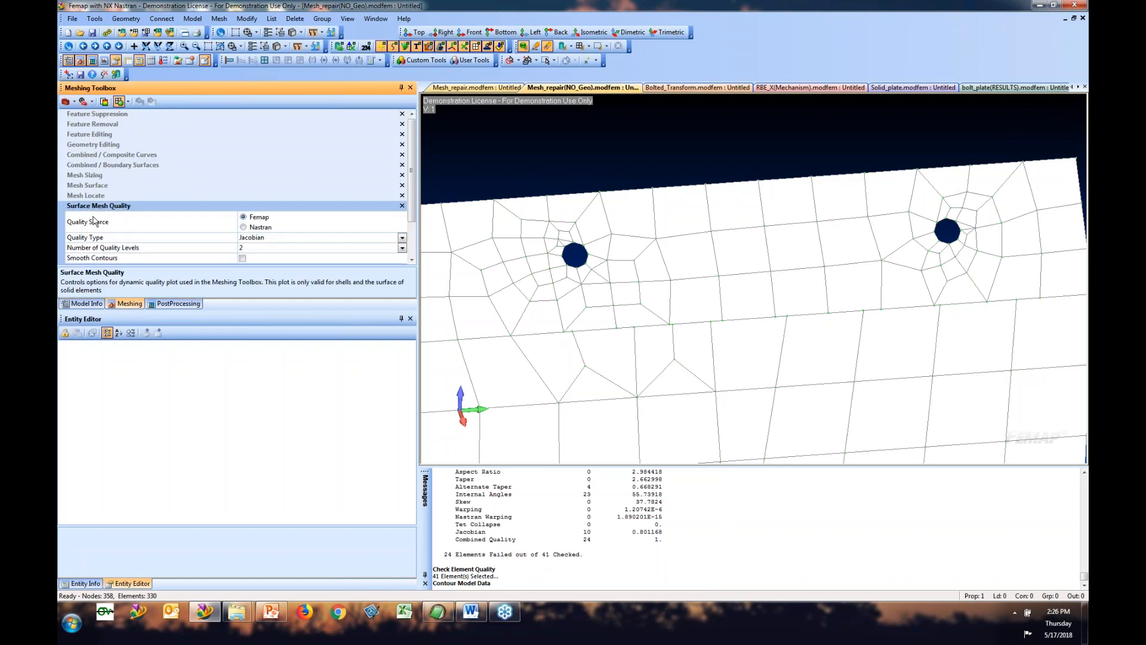
click(104, 103)
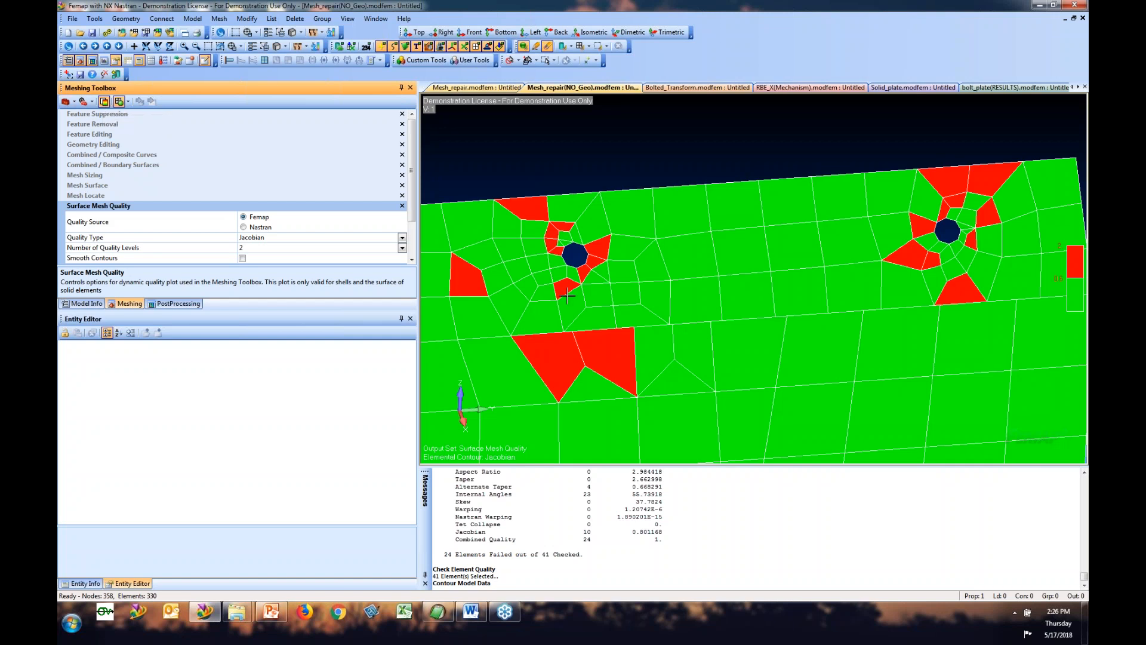
scroll(585, 361, down, 2)
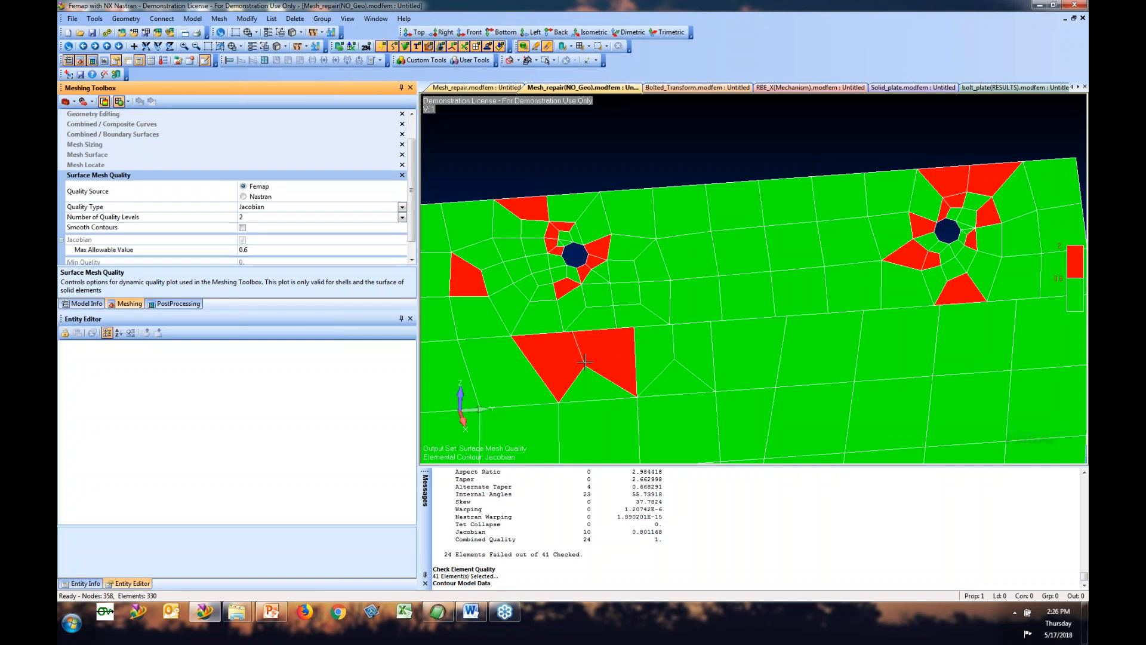
ctrl+middle_drag(585, 361, 705, 360)
scroll(546, 261, up, 3)
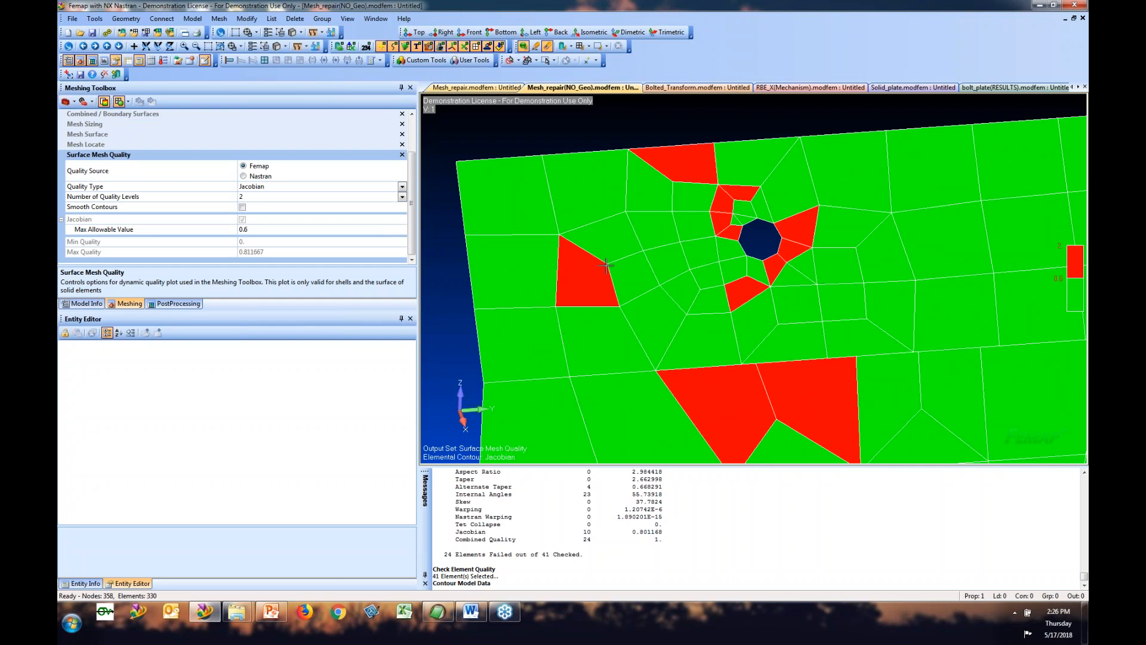
Step: Set Mesh Locate to Standalone Mesh and load the distorted quad between the hole and the flange end with its eight neighbouring elements
click(108, 145)
click(336, 155)
click(393, 155)
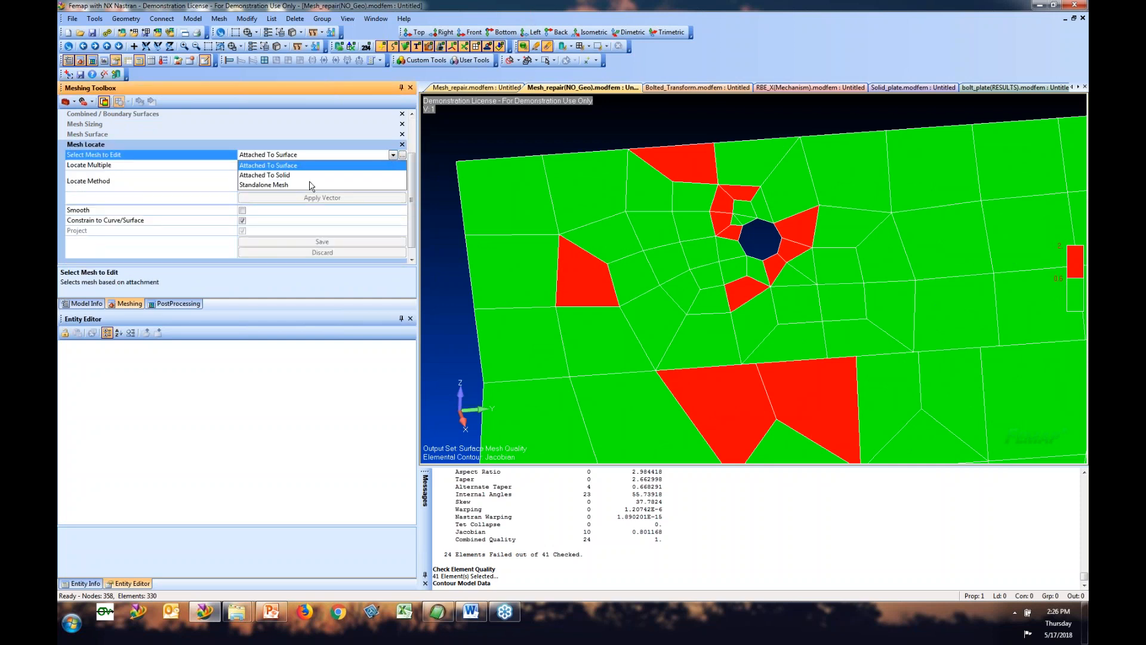
click(276, 185)
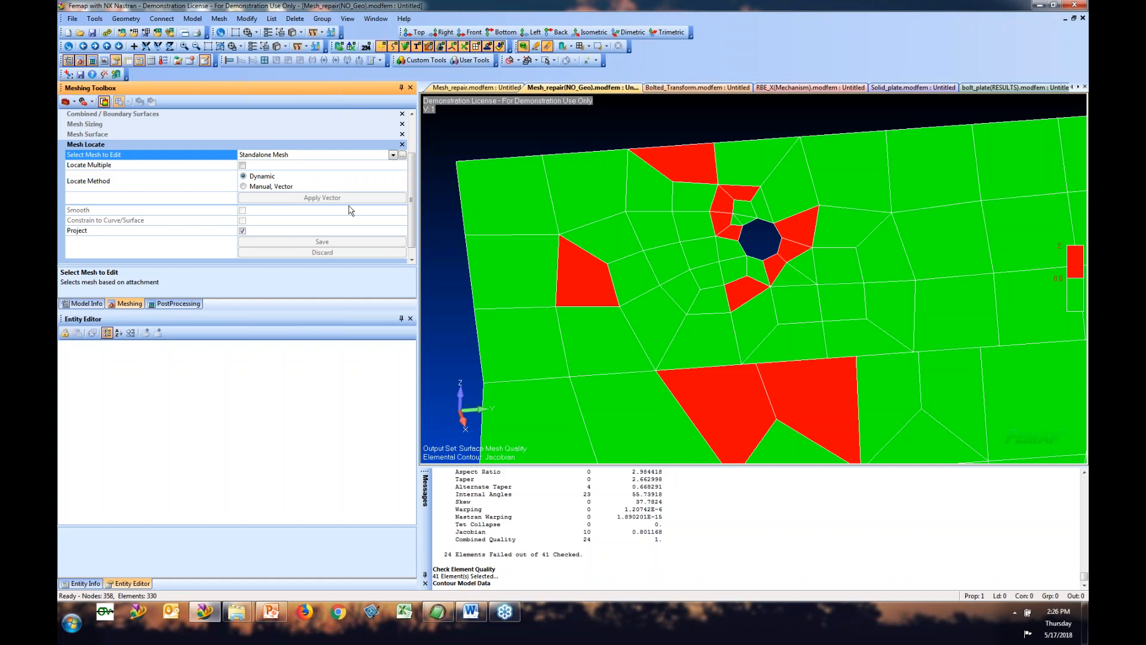
click(401, 156)
click(586, 278)
click(608, 240)
click(636, 275)
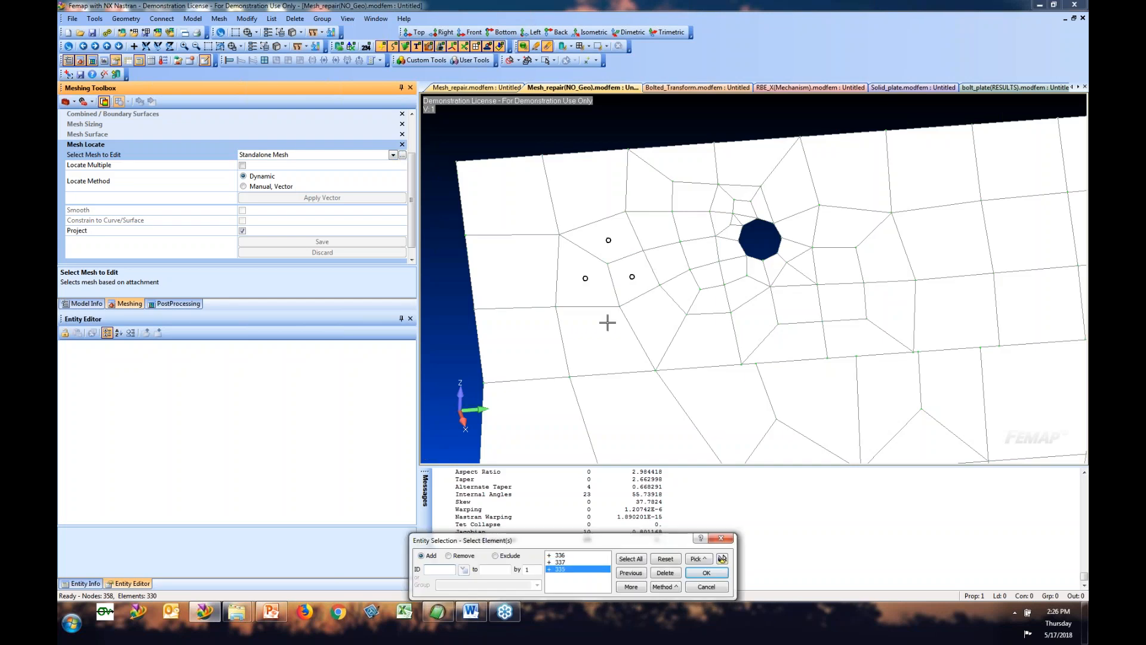
click(608, 324)
click(652, 321)
click(526, 340)
click(532, 274)
click(521, 207)
click(587, 189)
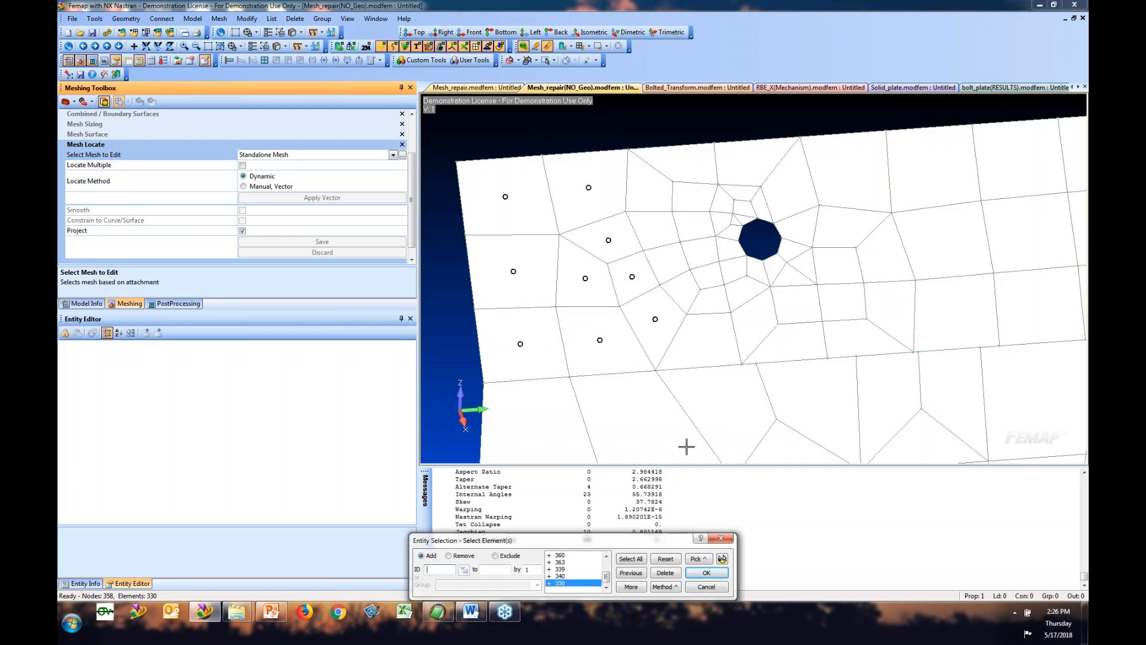
click(705, 572)
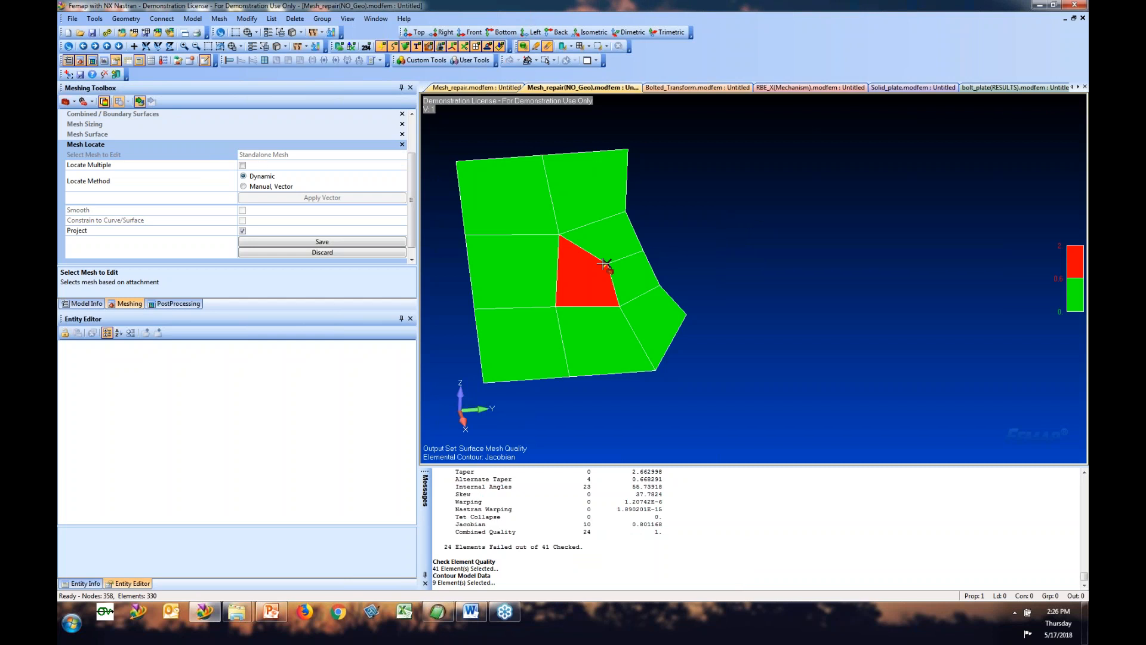
Step: Reposition the corner nodes of the distorted quad dynamically until its Jacobian is acceptable, and save the adjusted mesh
drag(606, 262, 606, 264)
drag(562, 234, 567, 232)
drag(555, 306, 550, 311)
mouse_move(606, 265)
mouse_down()
mouse_move(615, 258)
mouse_move(569, 231)
mouse_move(608, 256)
mouse_up()
mouse_move(612, 256)
mouse_down()
mouse_move(551, 240)
mouse_move(609, 260)
mouse_up()
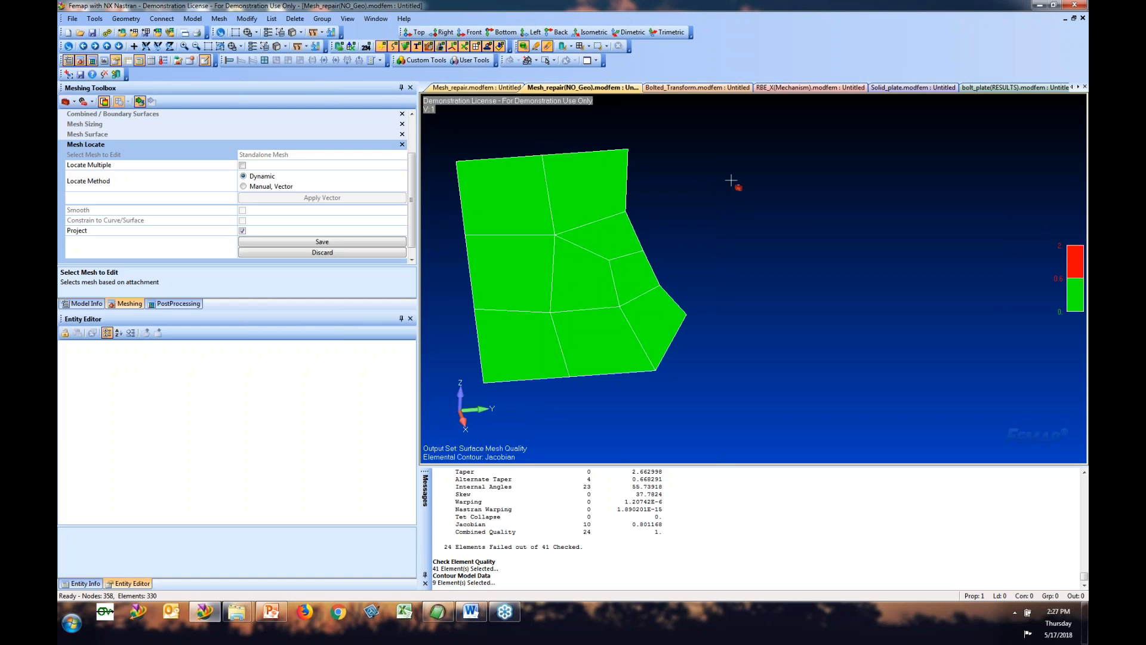
click(352, 241)
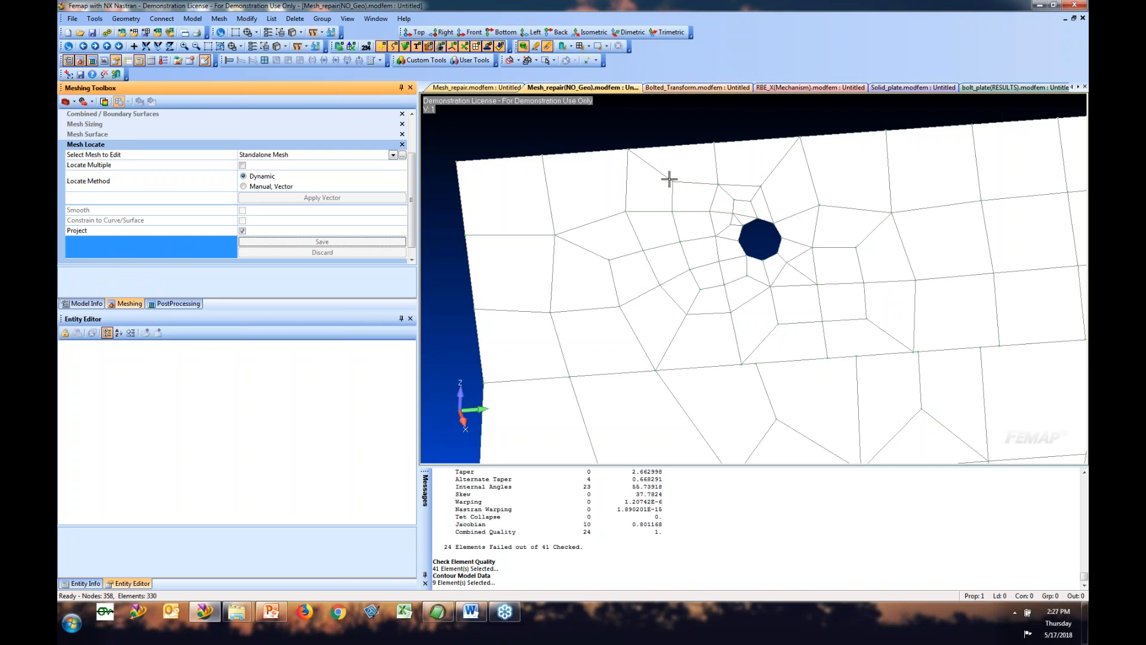
Step: Switch to the Bolted_Transform.modfem model
click(682, 90)
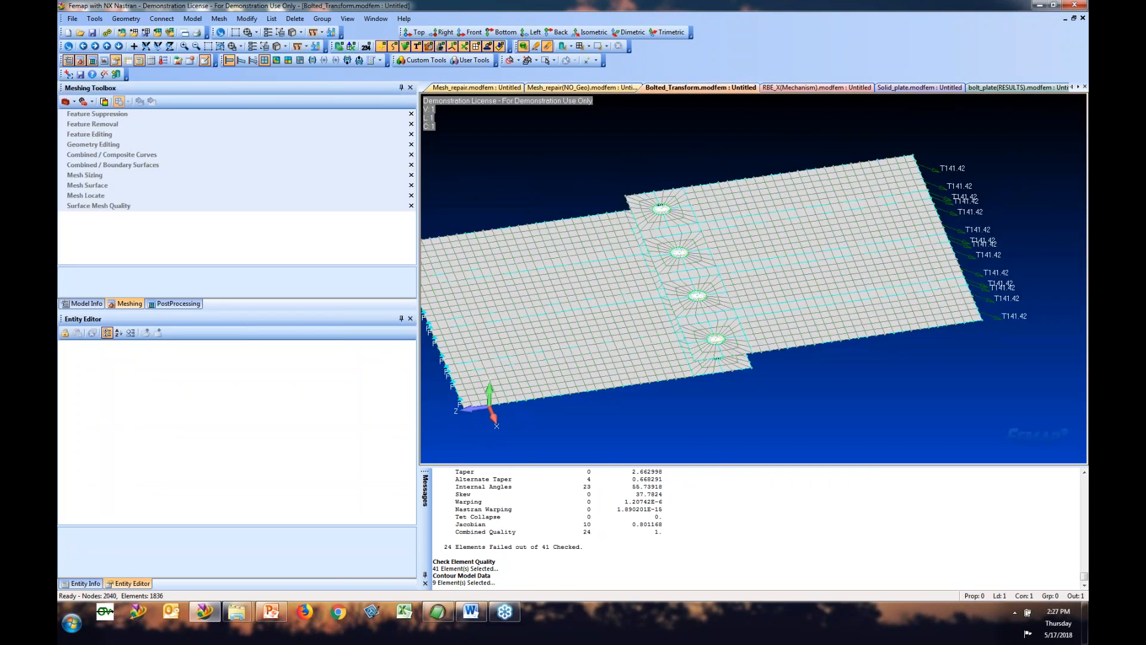
Step: Display the bolted plates' NX NASTRAN Case 1 results with the Contour style
scroll(601, 338, down, 1)
ctrl+middle_drag(589, 330, 630, 379)
scroll(626, 370, up, 1)
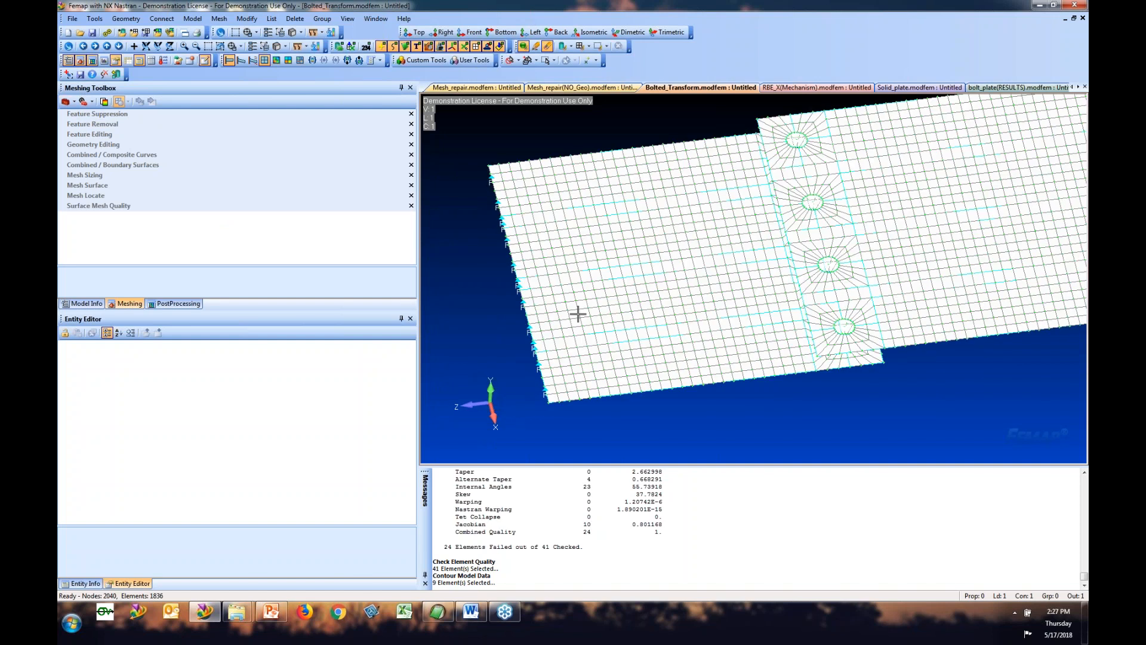
scroll(581, 314, up, 1)
click(175, 304)
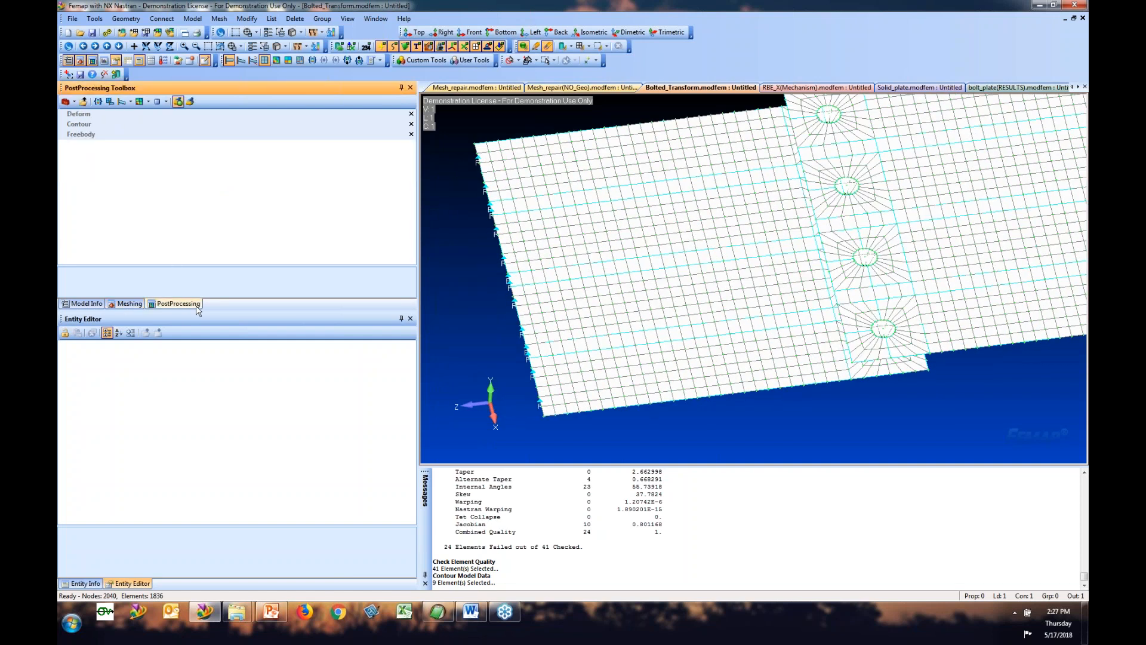
click(72, 126)
click(409, 134)
click(273, 156)
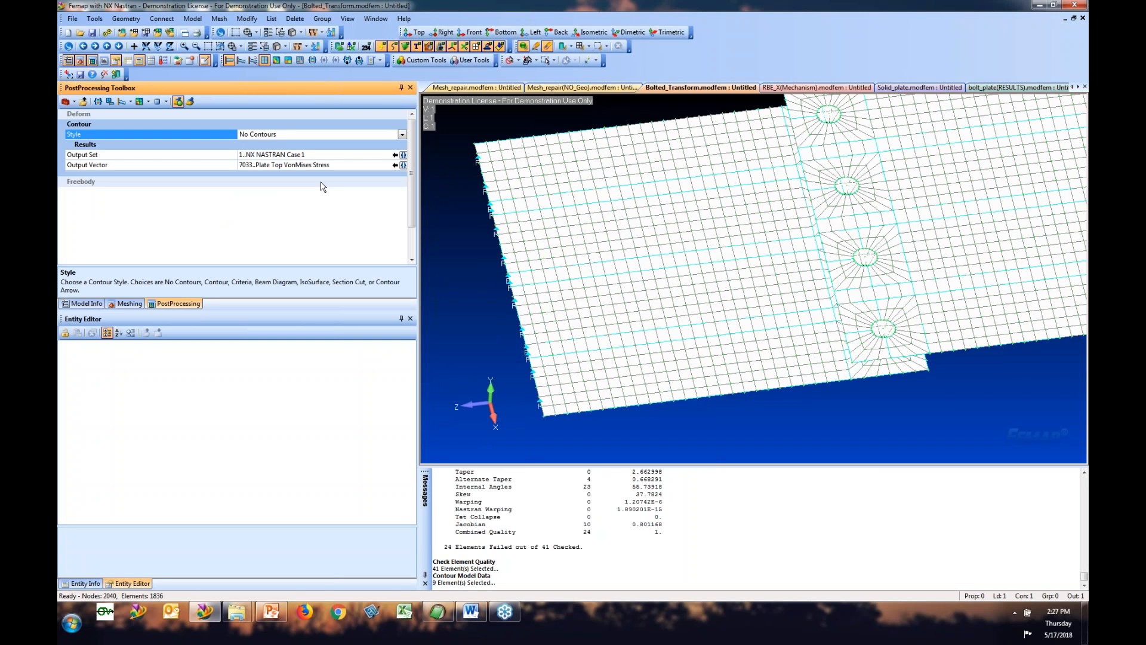
Step: Set the contour output vector to 7020..Plate Top X Normal Stress and the data conversion to No Average, Centroid Only
click(394, 165)
scroll(124, 233, down, 2)
scroll(123, 233, up, 1)
click(134, 147)
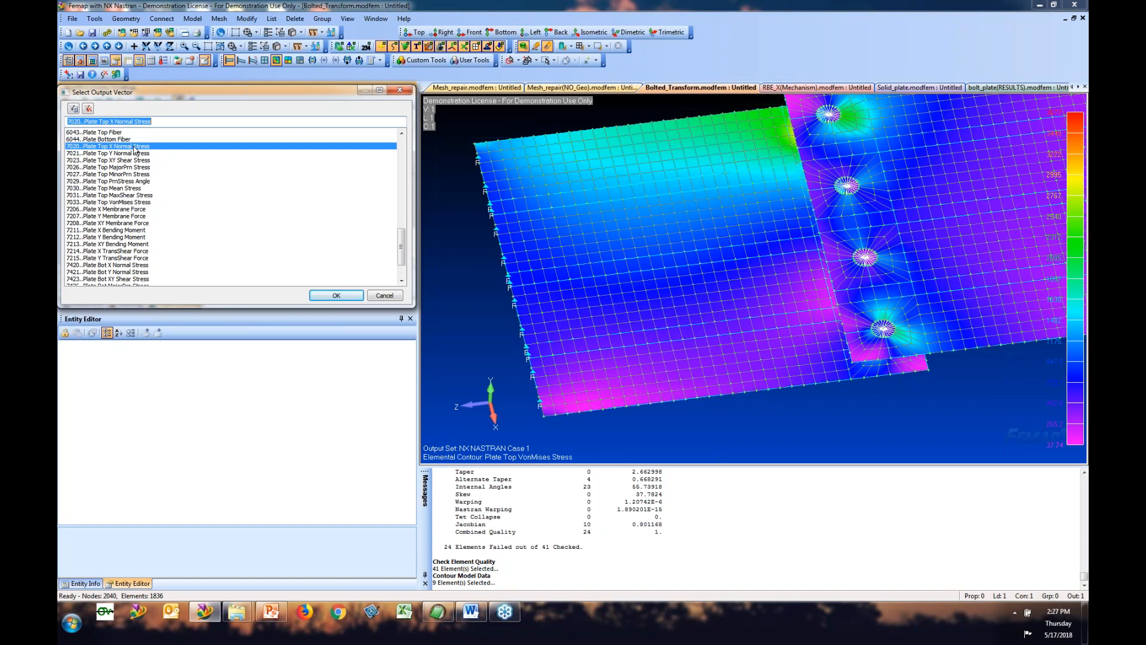
double_click(134, 147)
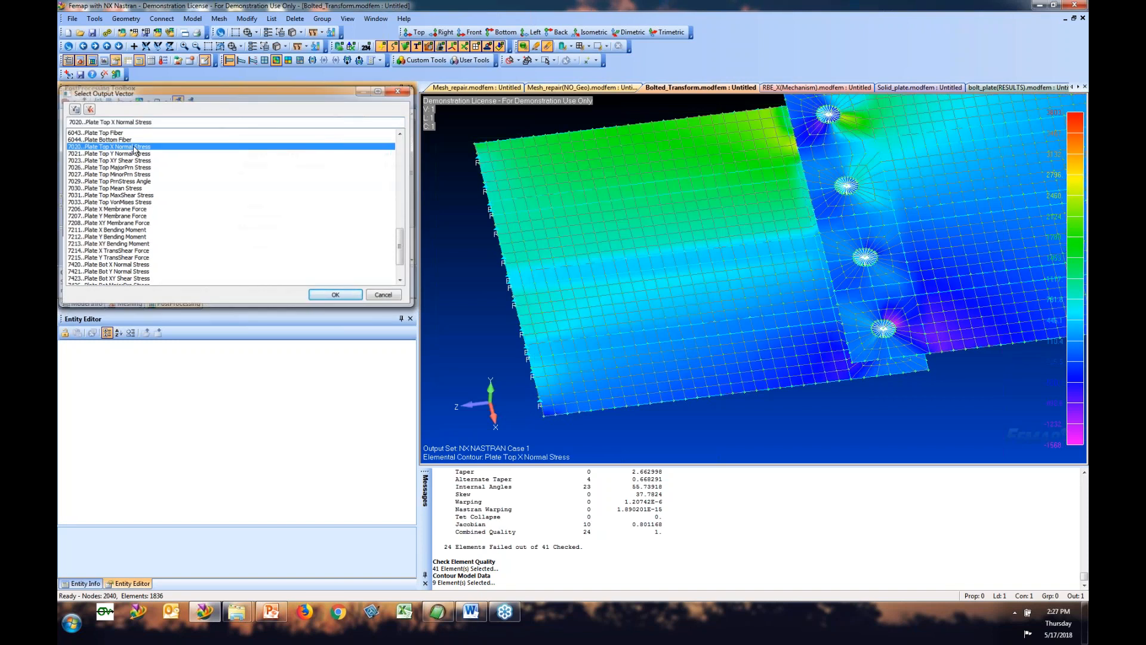
scroll(754, 273, down, 1)
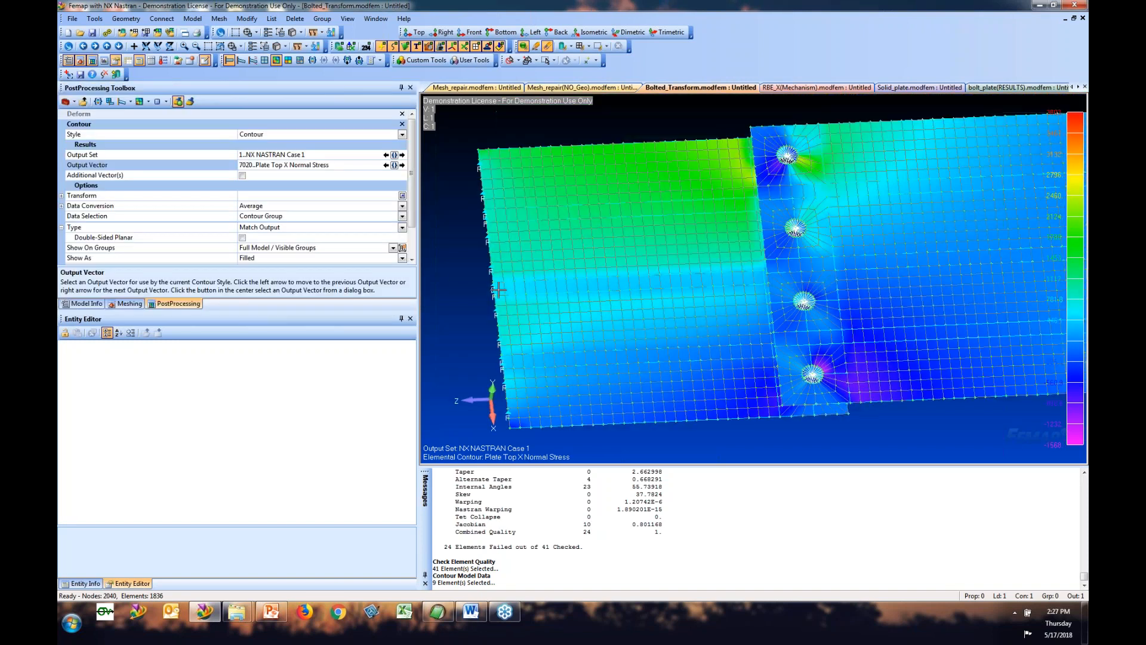
click(401, 207)
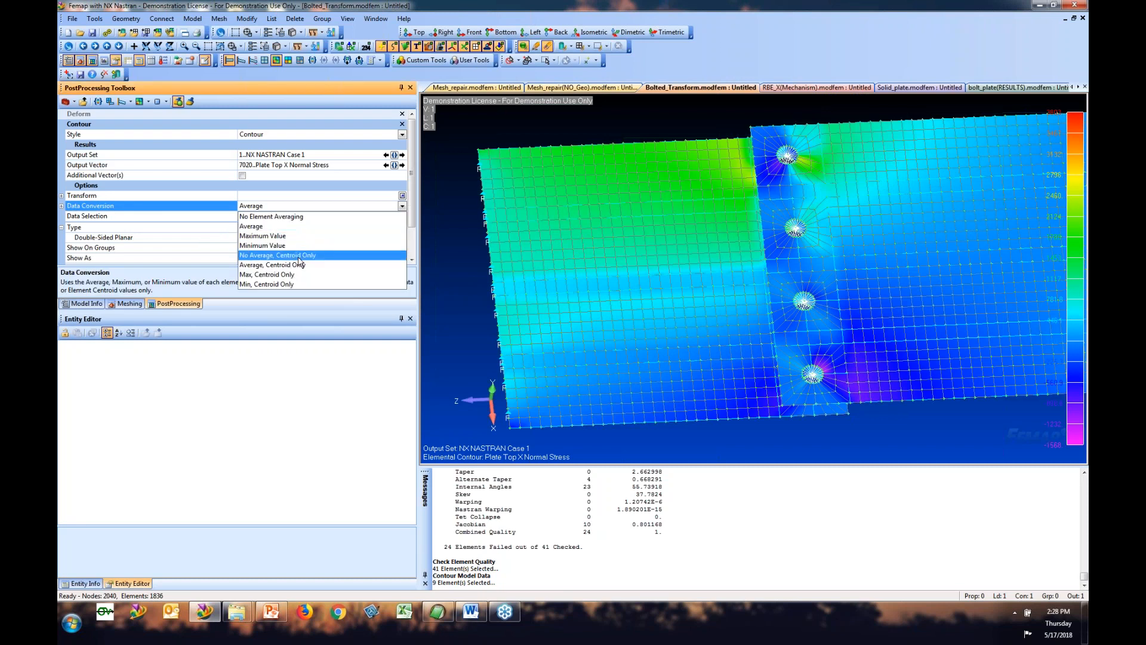
click(299, 256)
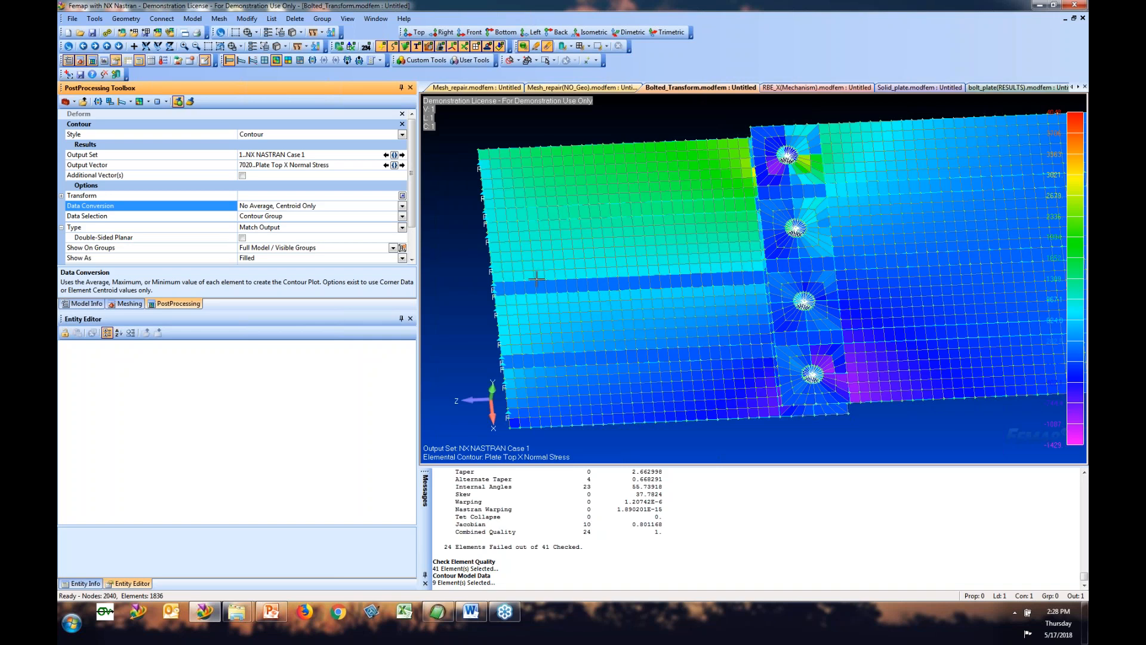
Step: Show the element orientation markers, examine the element directions along the discontinuous stress band on the constrained plate, and hide the markers again
click(286, 48)
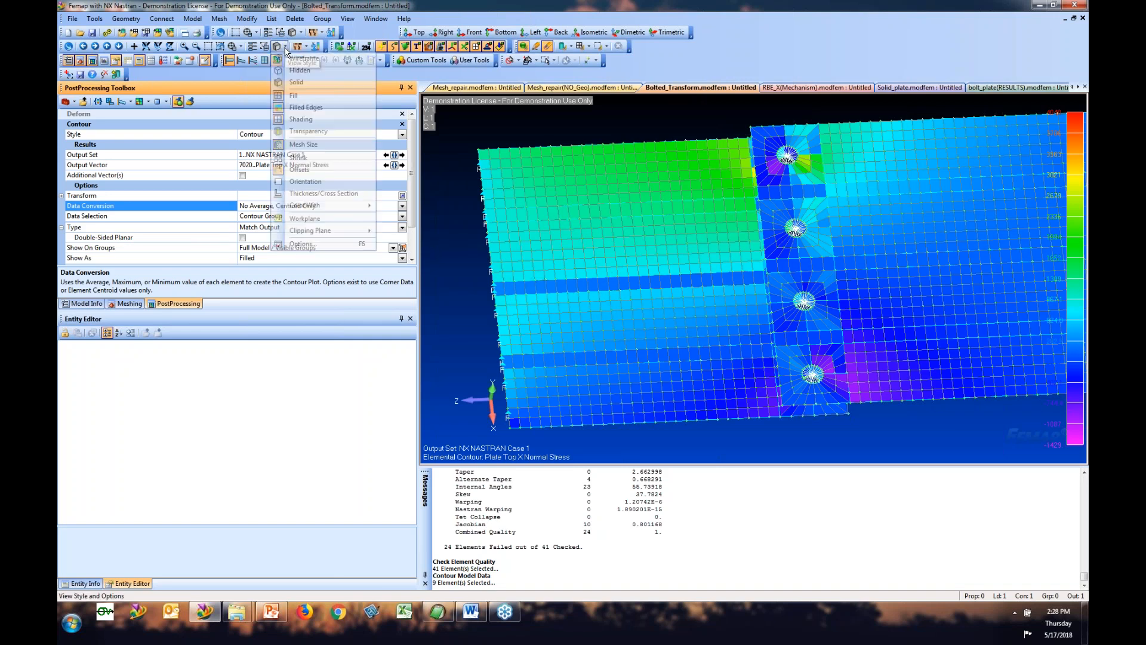
click(302, 182)
click(511, 291)
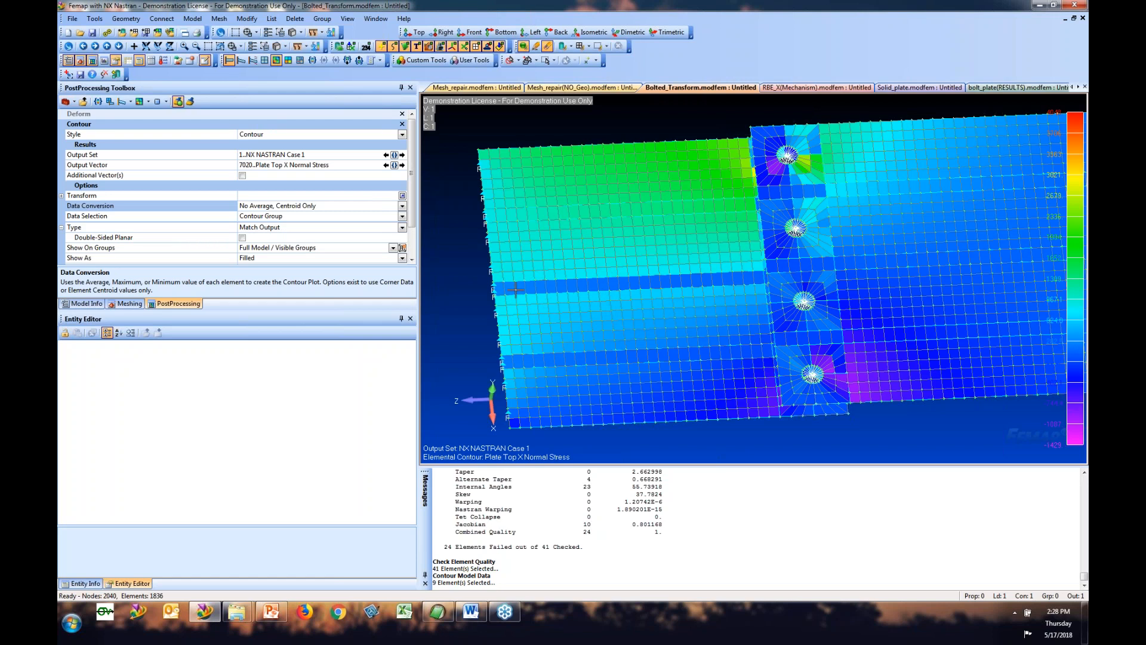
scroll(515, 291, up, 6)
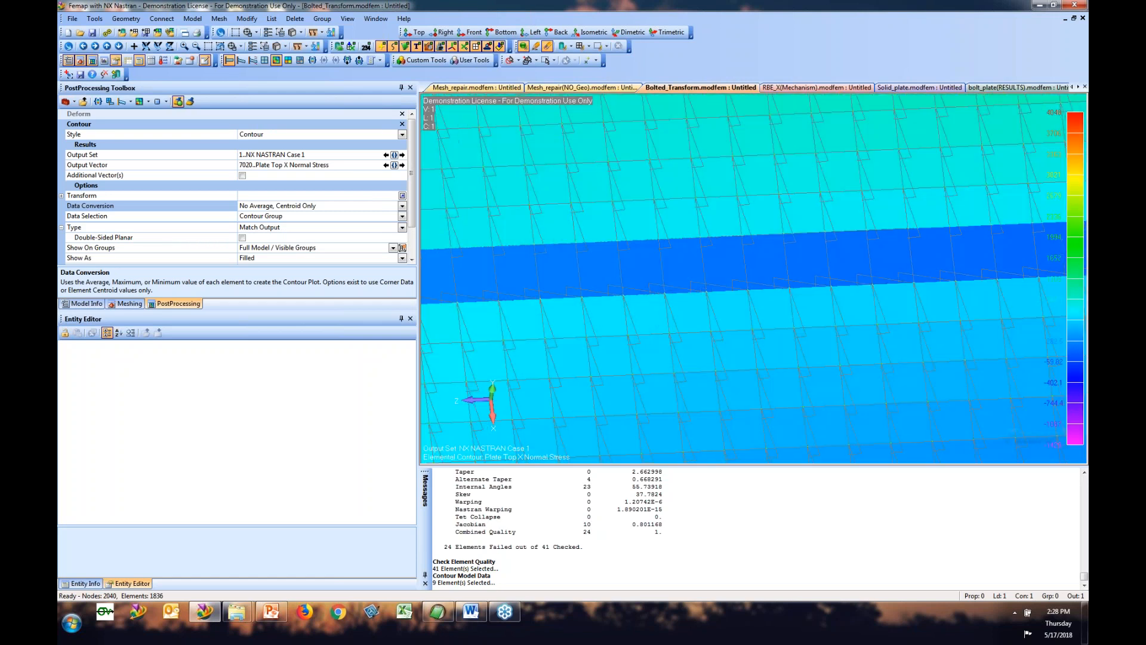
scroll(516, 290, up, 1)
scroll(612, 280, up, 1)
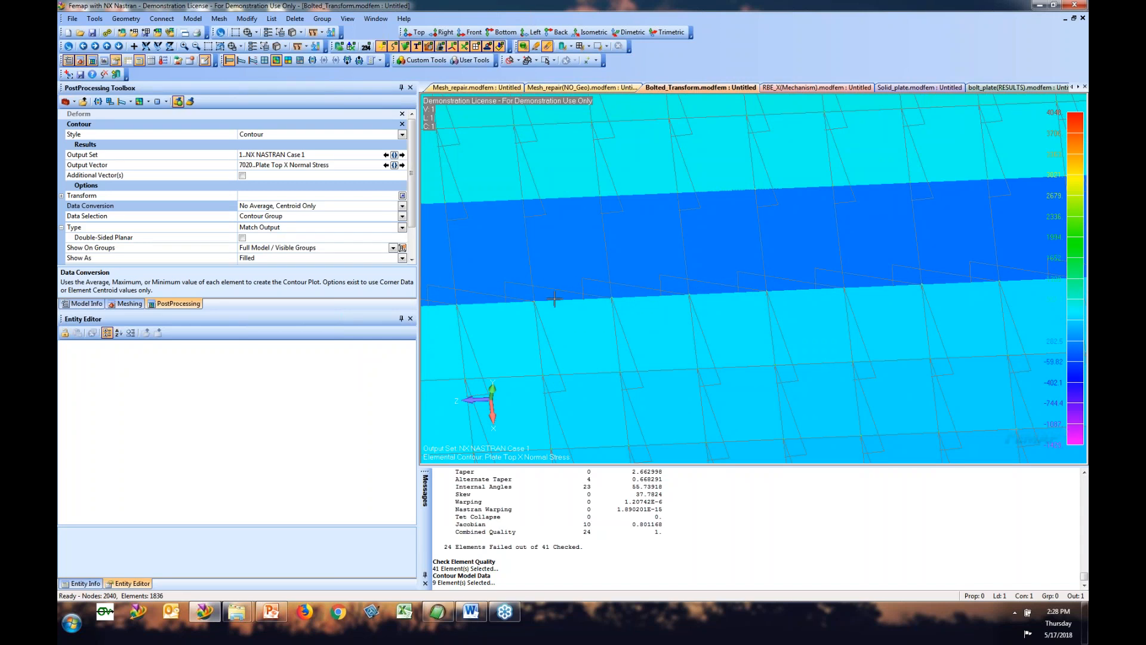
scroll(743, 274, down, 3)
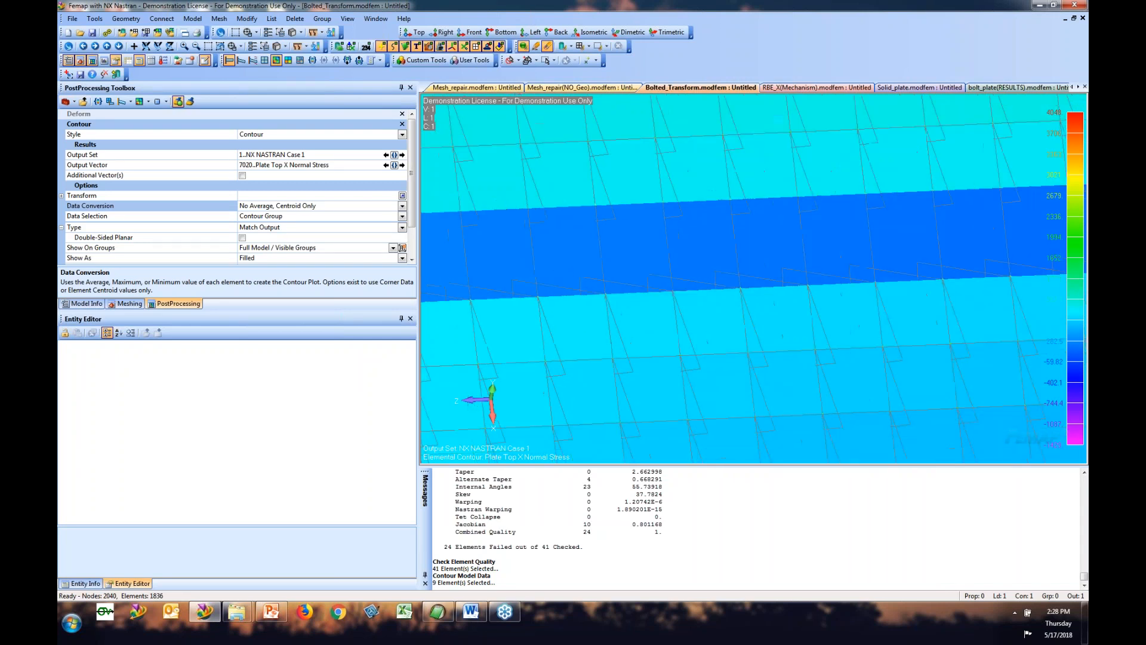
scroll(743, 275, down, 2)
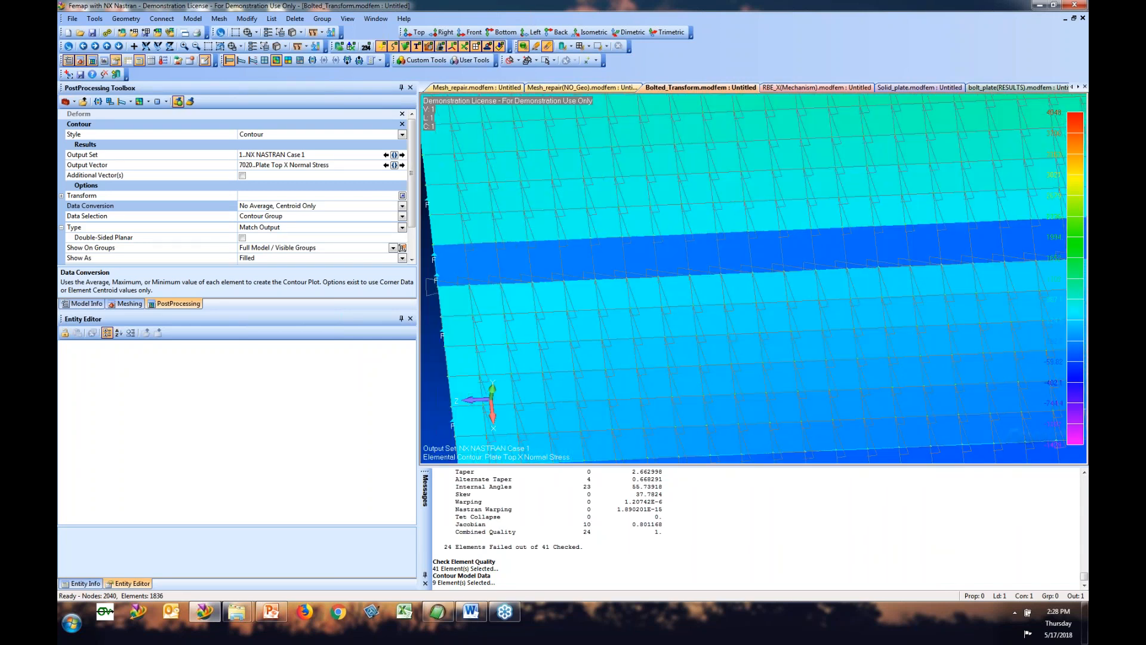
scroll(743, 275, down, 2)
click(286, 47)
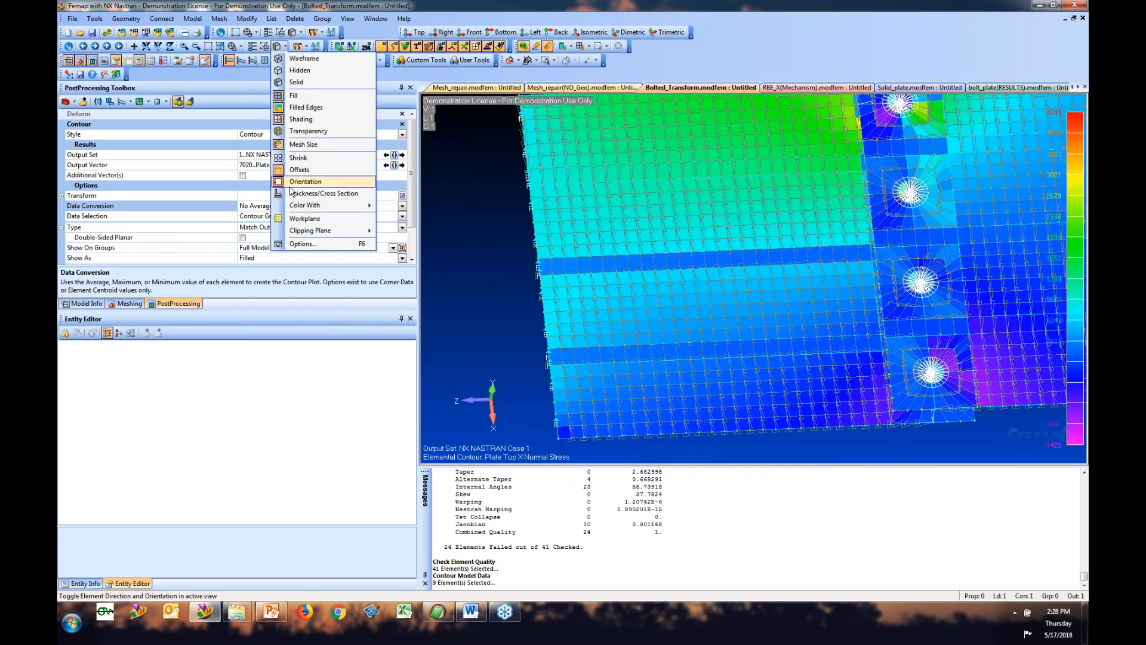
click(292, 187)
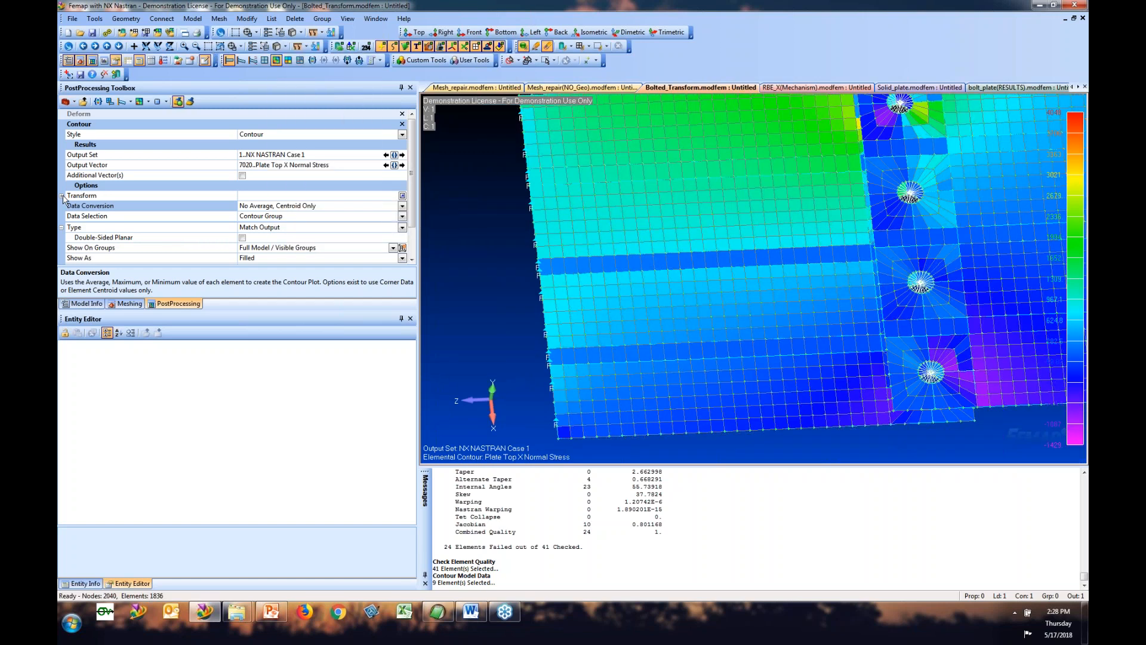
Step: Transform the plate force/stress/strain contour output into the 0..Basic Rectangular coordinate system along the Z axis
click(62, 196)
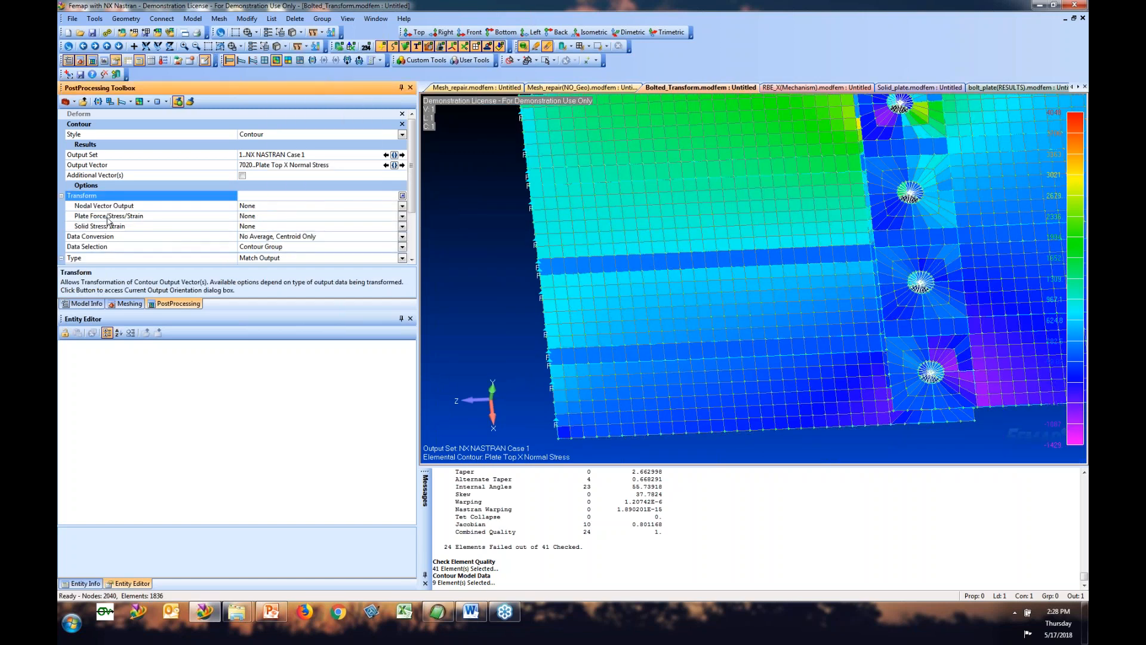
click(402, 216)
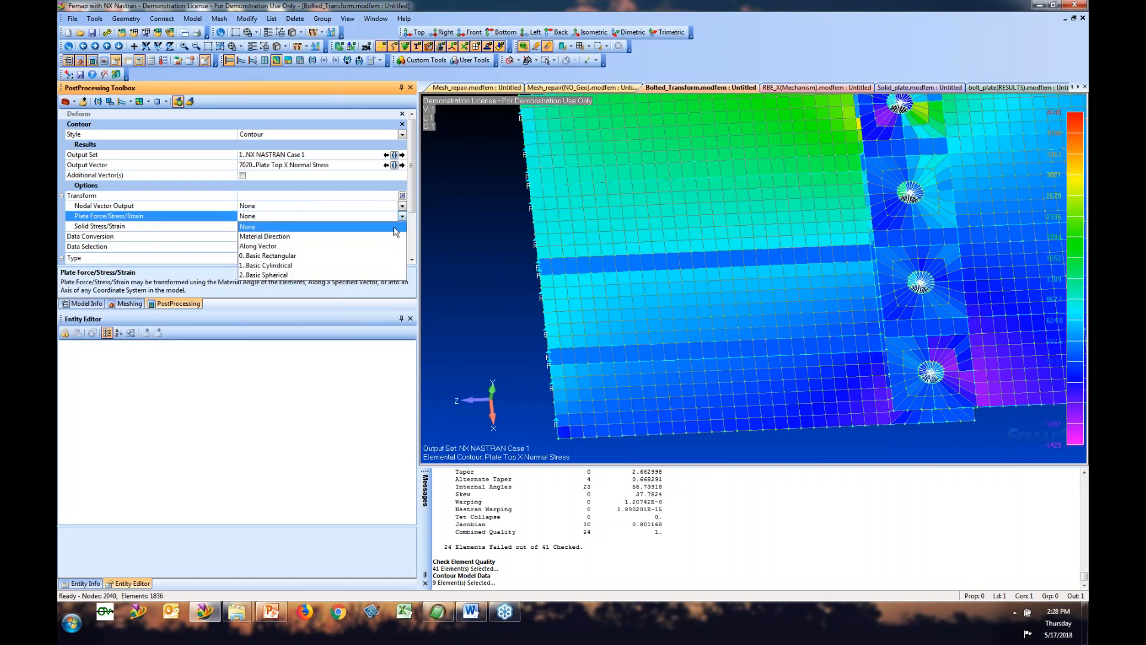
click(284, 258)
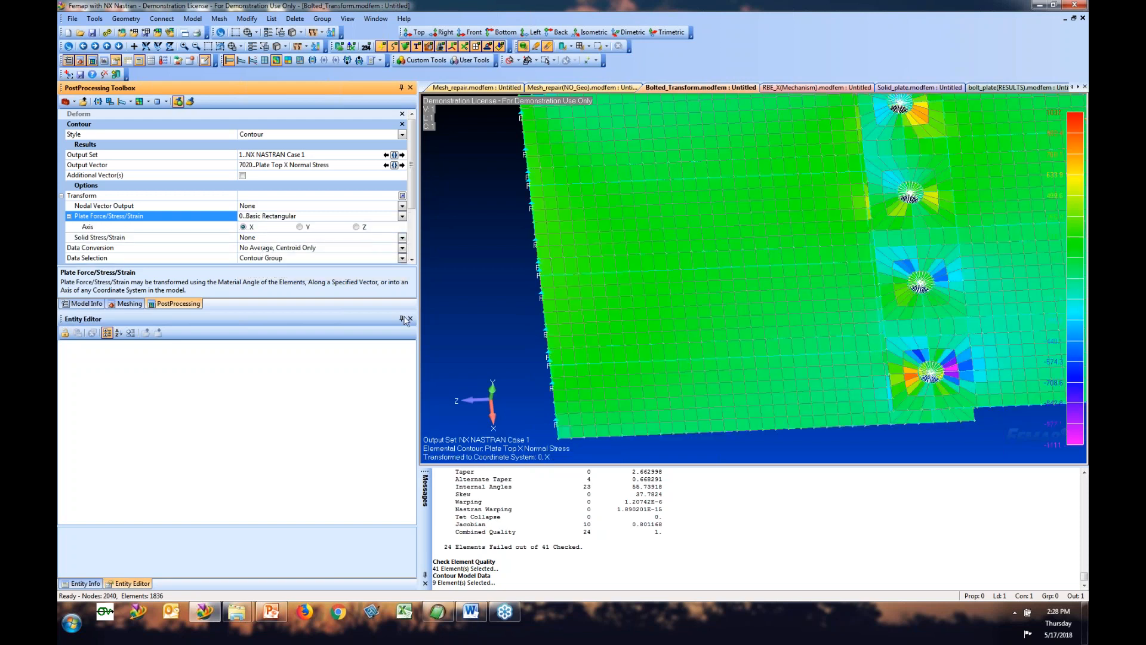
click(358, 228)
click(357, 228)
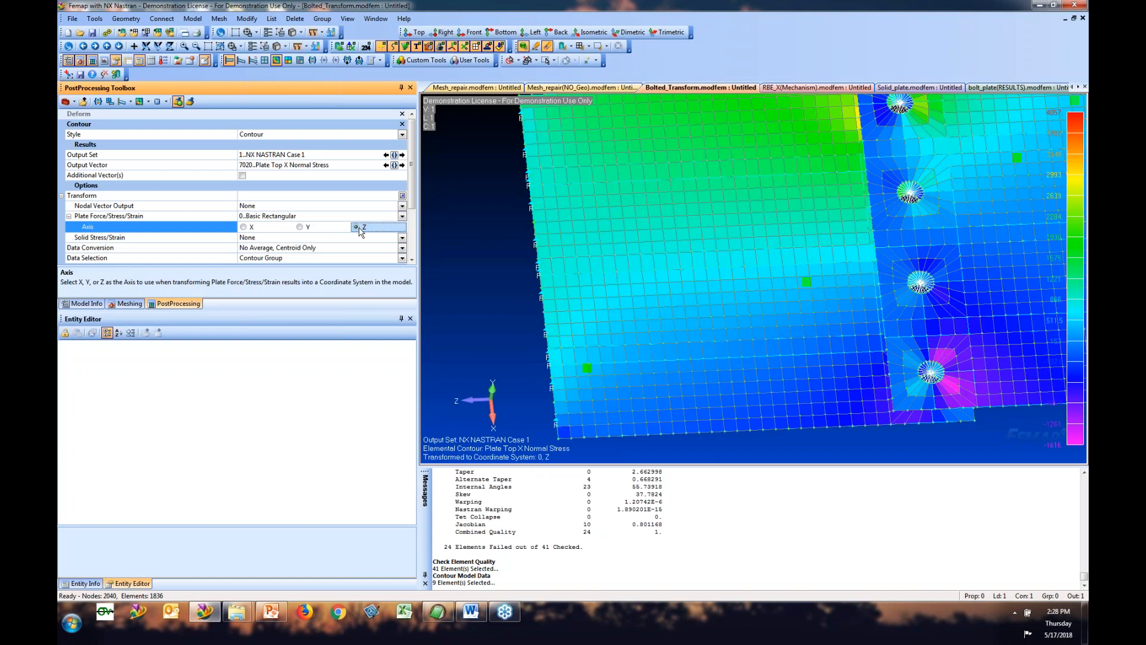
ctrl+middle_drag(696, 312, 631, 297)
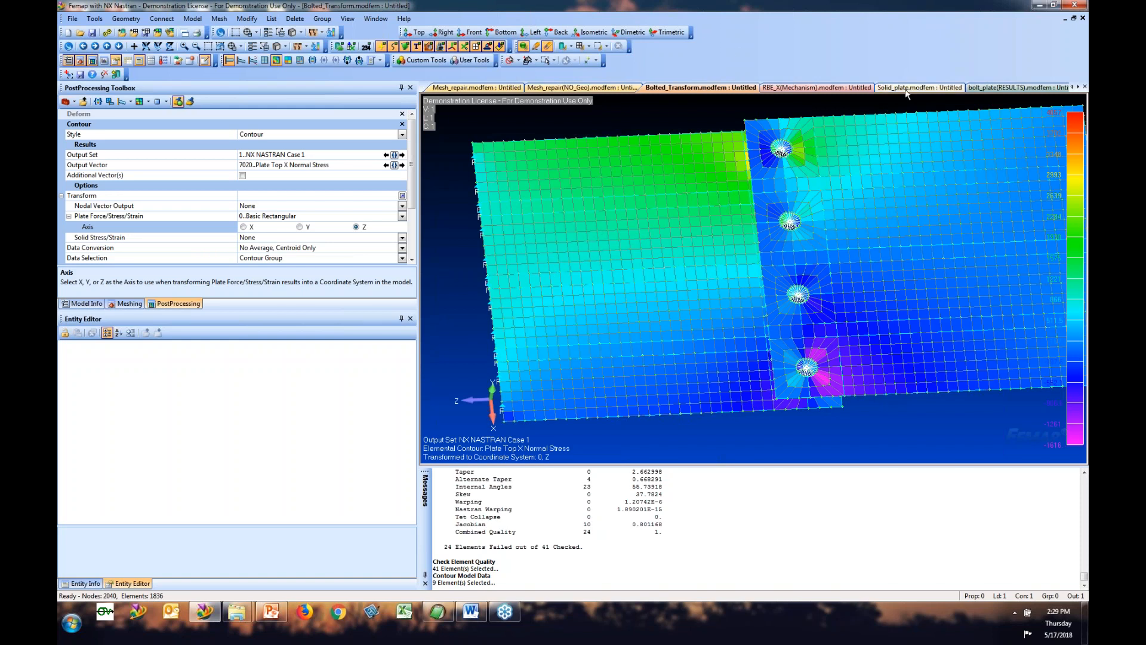
Step: Reorder the open models so Solid_plate.modfem precedes RBE_X(Mechanism).modfem, and switch to the RBE_X(Mechanism).modfem model
drag(906, 91, 779, 87)
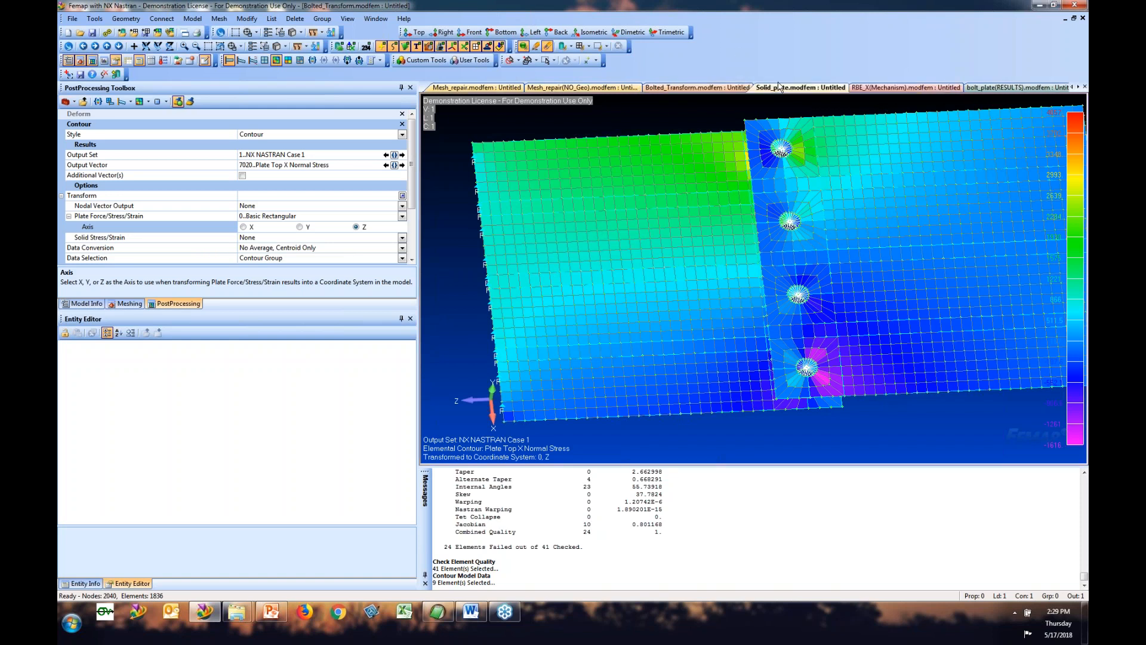
click(697, 88)
click(587, 90)
click(789, 87)
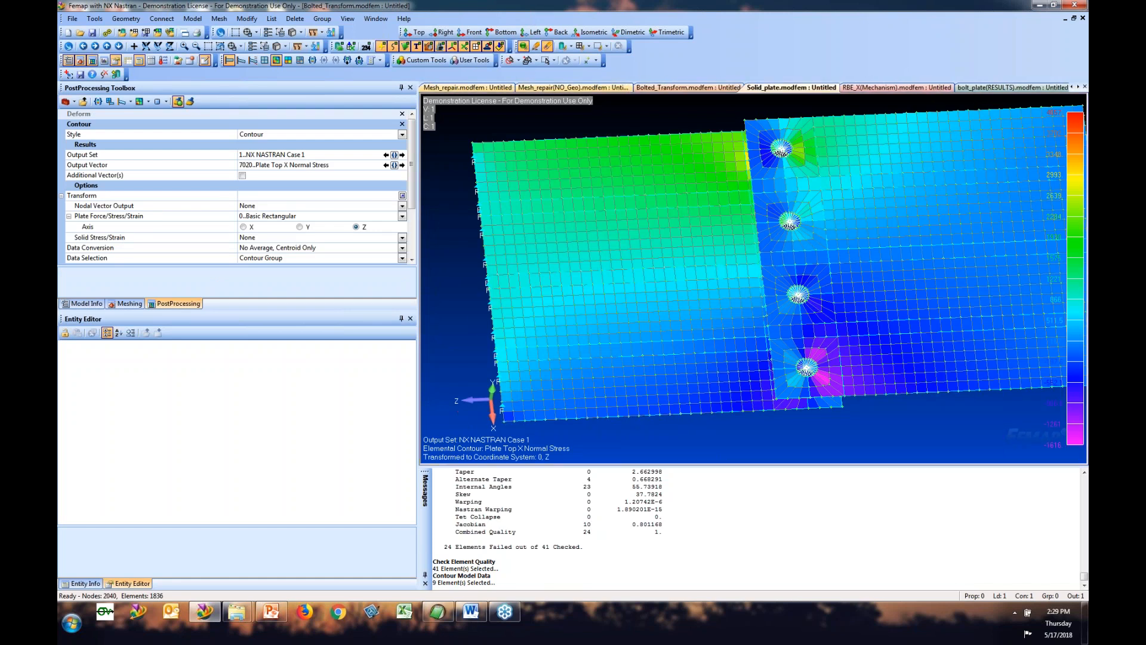
click(884, 88)
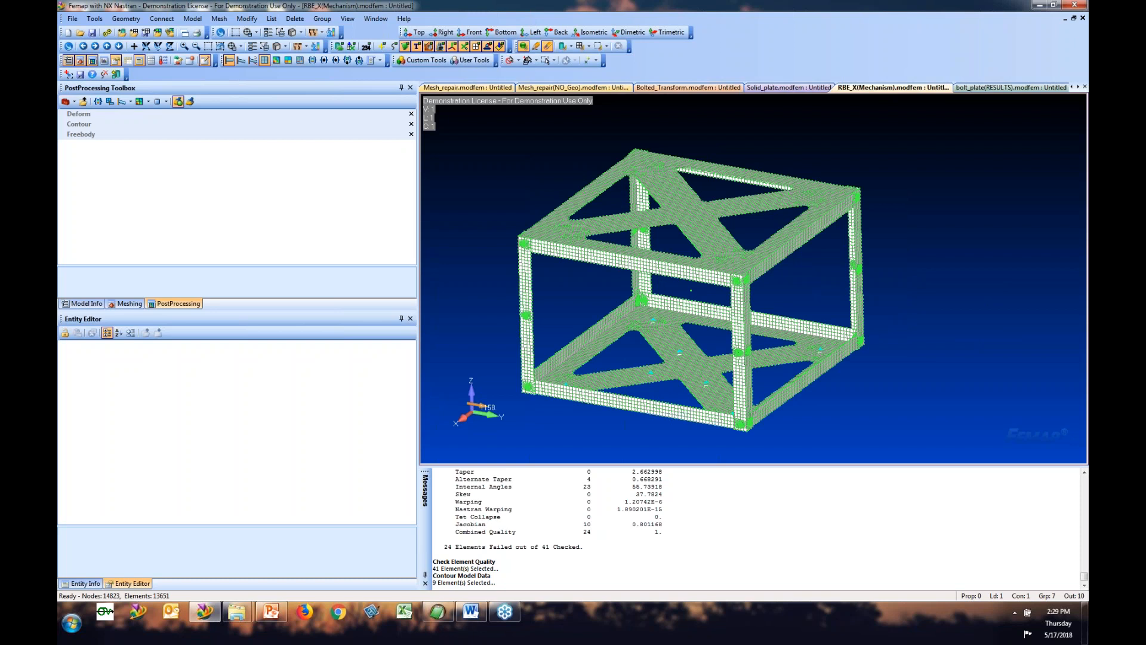
Step: Activate the NX Nastran Static Analysis Set of the frame model and run its analysis
click(128, 304)
click(84, 303)
click(63, 162)
click(156, 172)
double_click(159, 173)
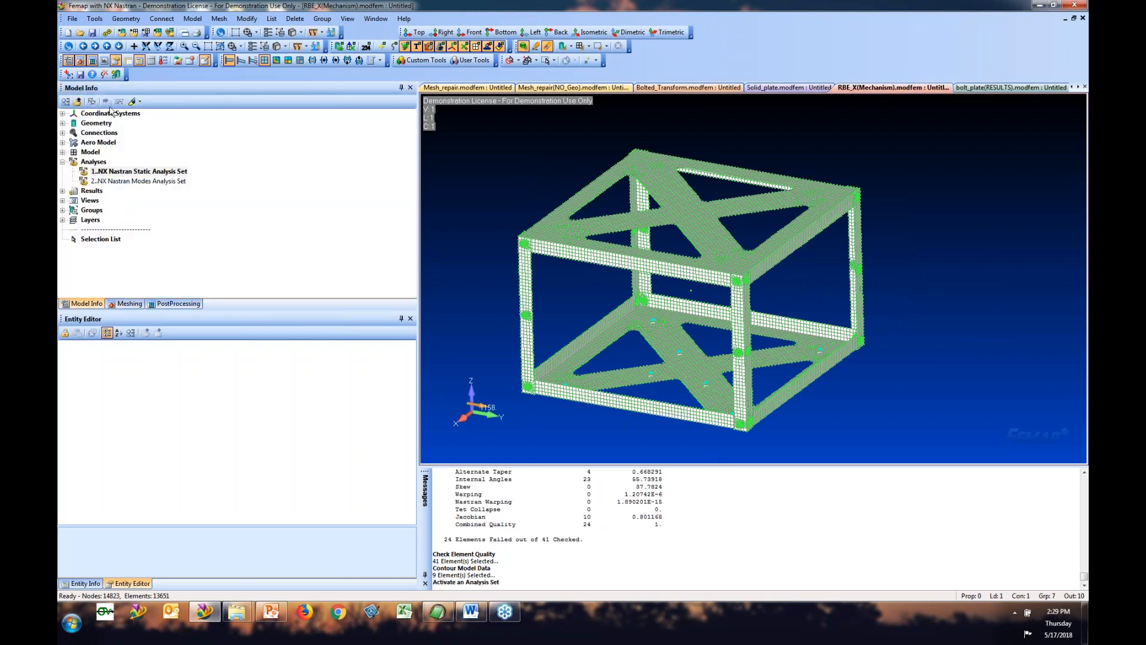
click(107, 33)
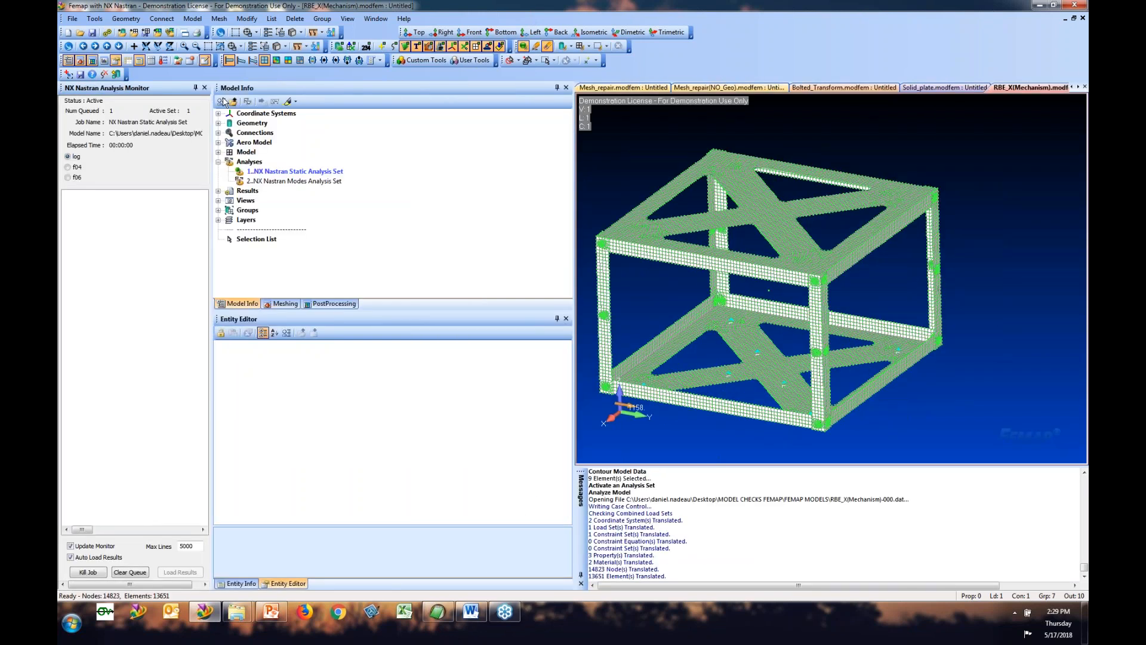
click(616, 335)
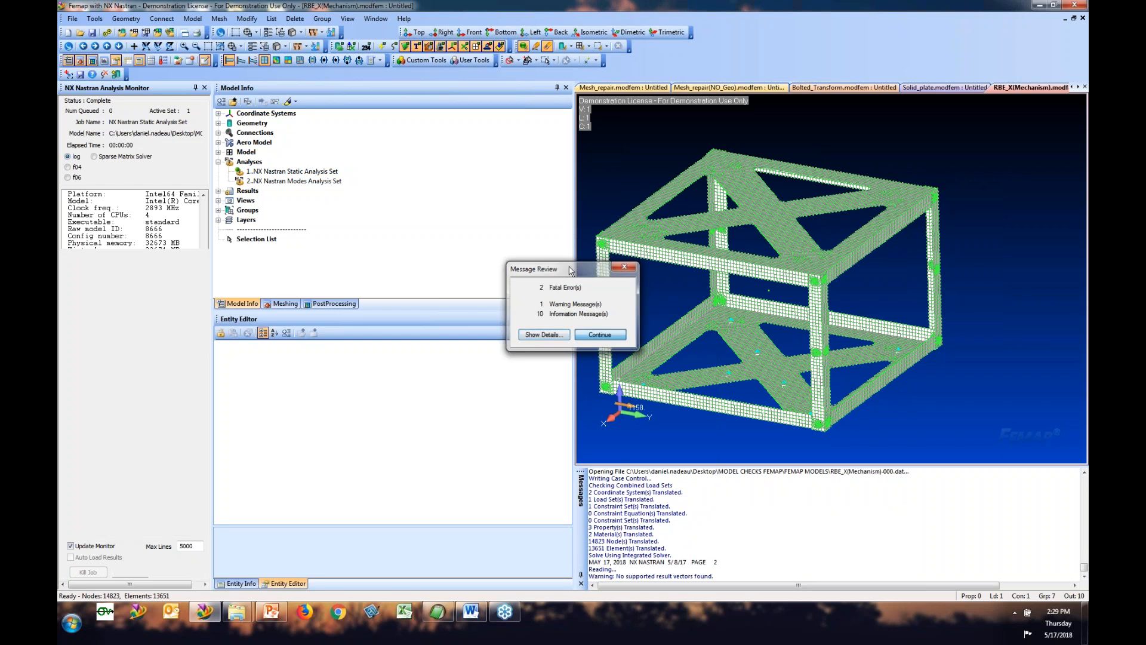
Step: Enlarge the NX Nastran Analysis Monitor, examine the static run's f06 output for the cause of the fatal errors, and close the monitor
drag(143, 90, 561, 112)
click(490, 199)
drag(476, 237, 275, 239)
scroll(515, 321, up, 8)
scroll(515, 320, up, 3)
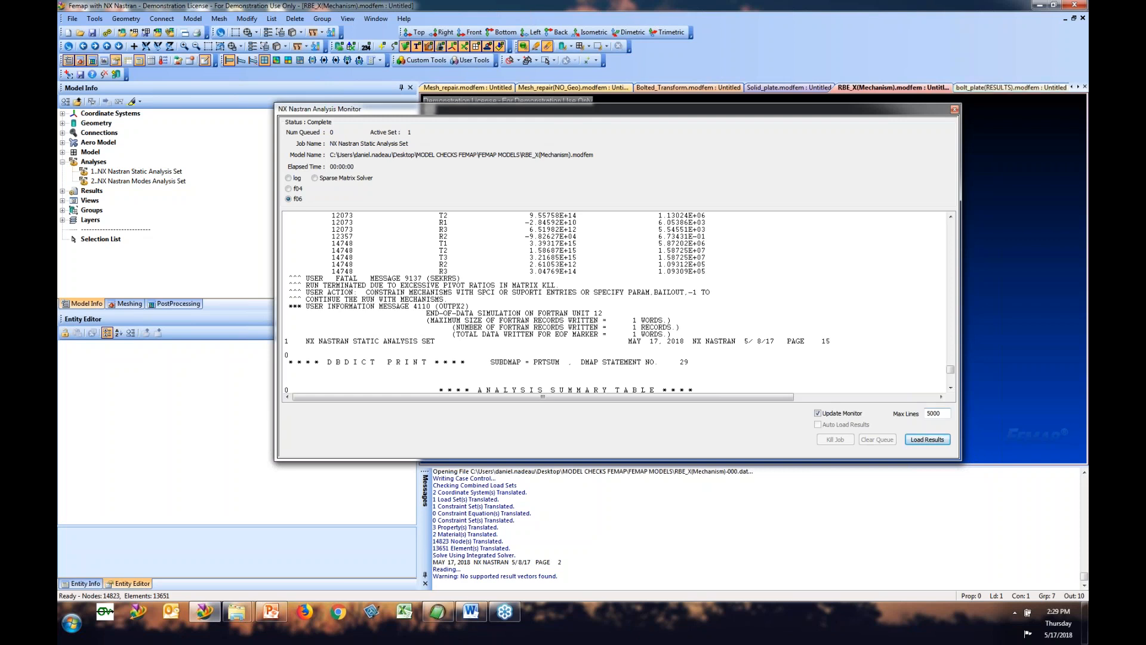
click(954, 110)
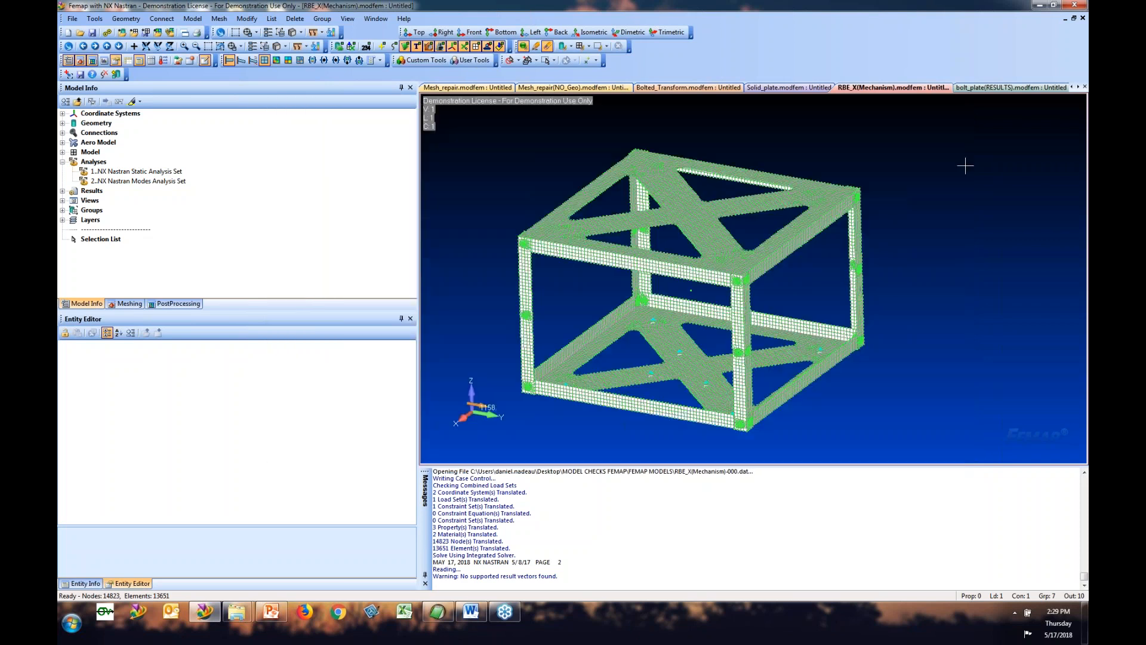
Step: Try to run the NX Nastran Modes Analysis Set from the Analysis Set Manager
right_click(148, 181)
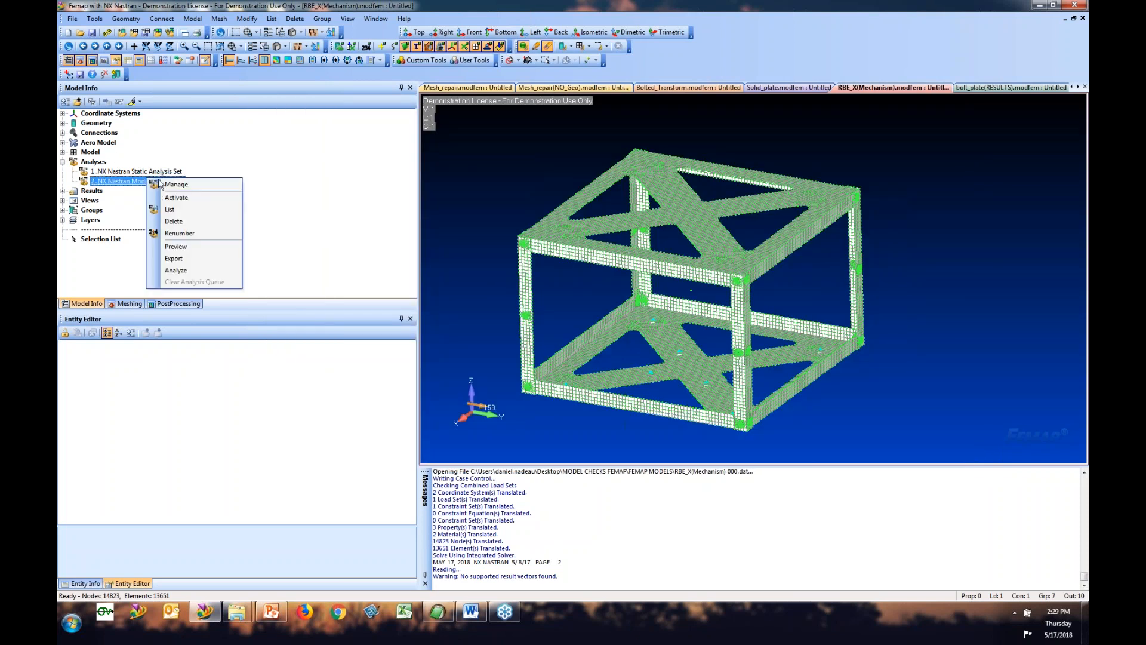
click(219, 190)
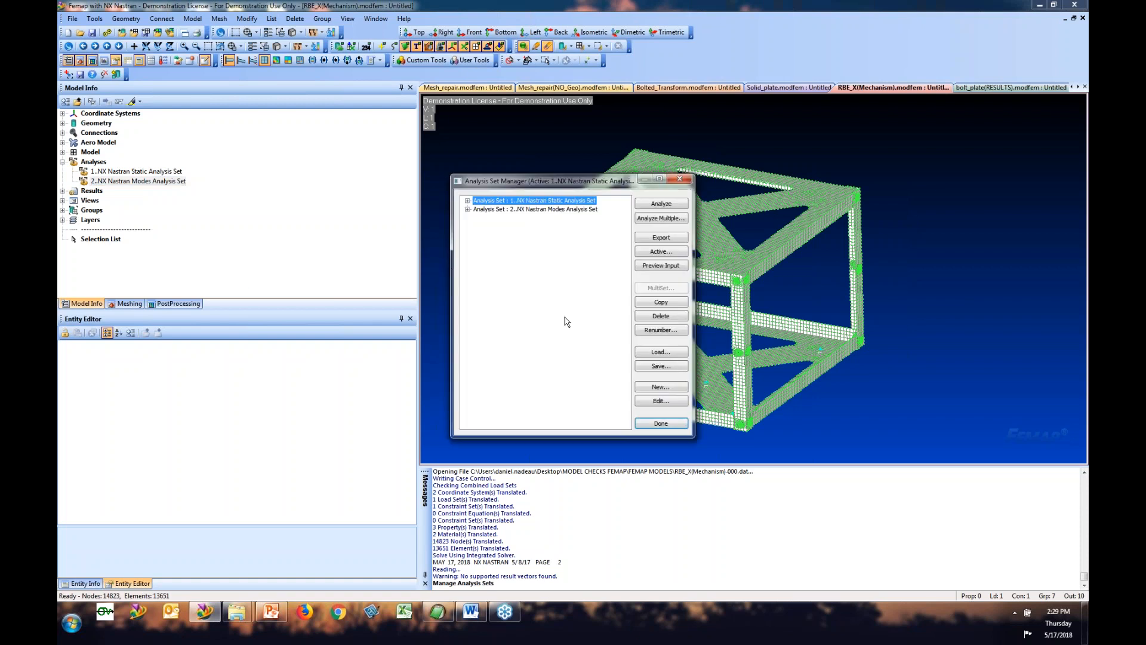
double_click(538, 210)
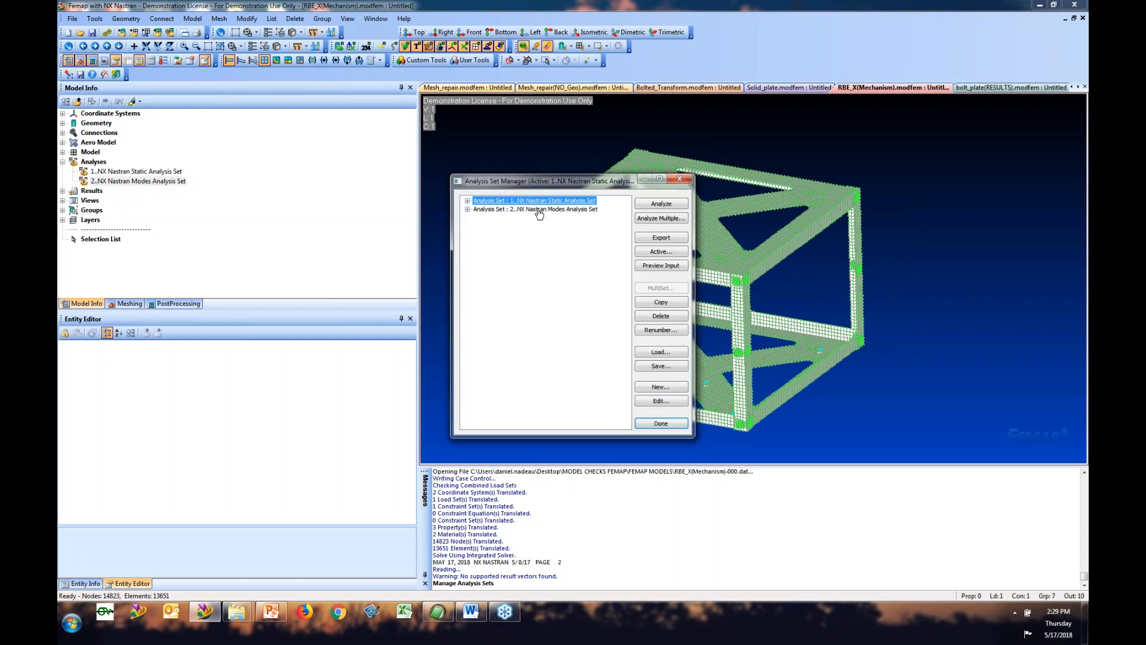
click(668, 403)
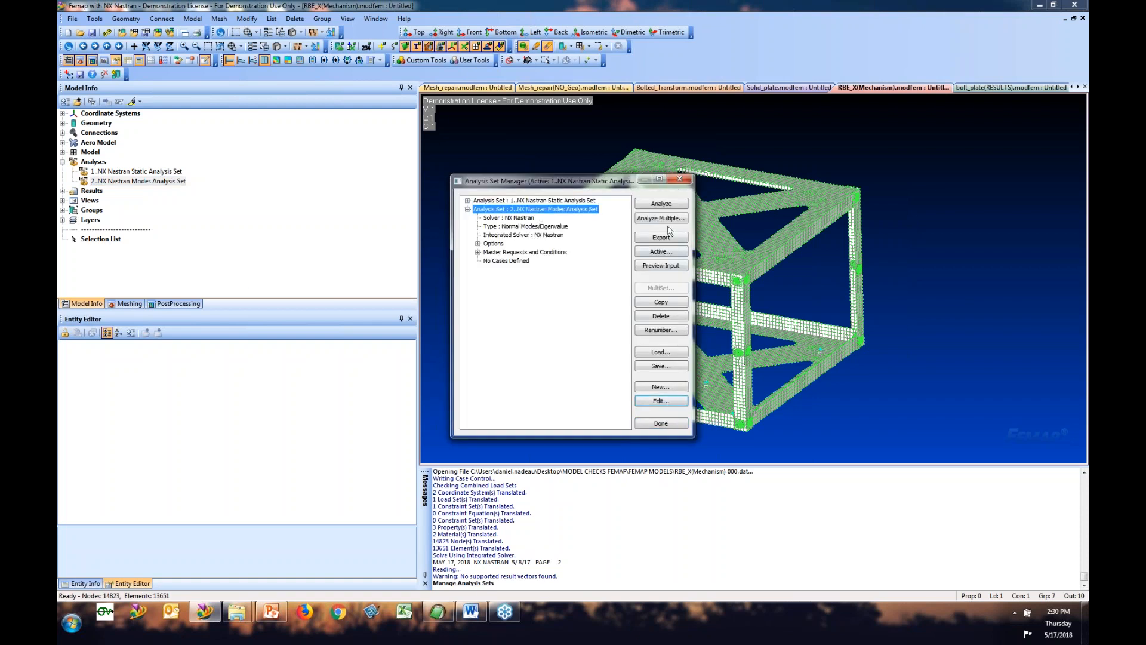
click(662, 204)
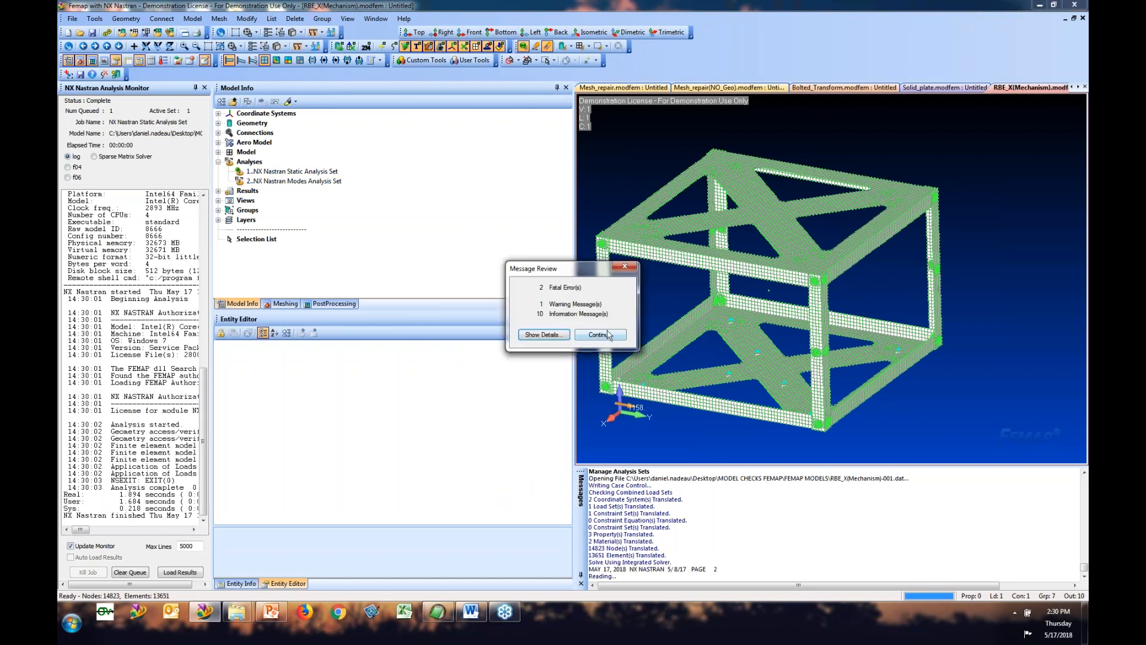
click(601, 334)
click(205, 88)
Step: Activate the frame model's NX Nastran Modes Analysis Set and run its analysis
double_click(147, 182)
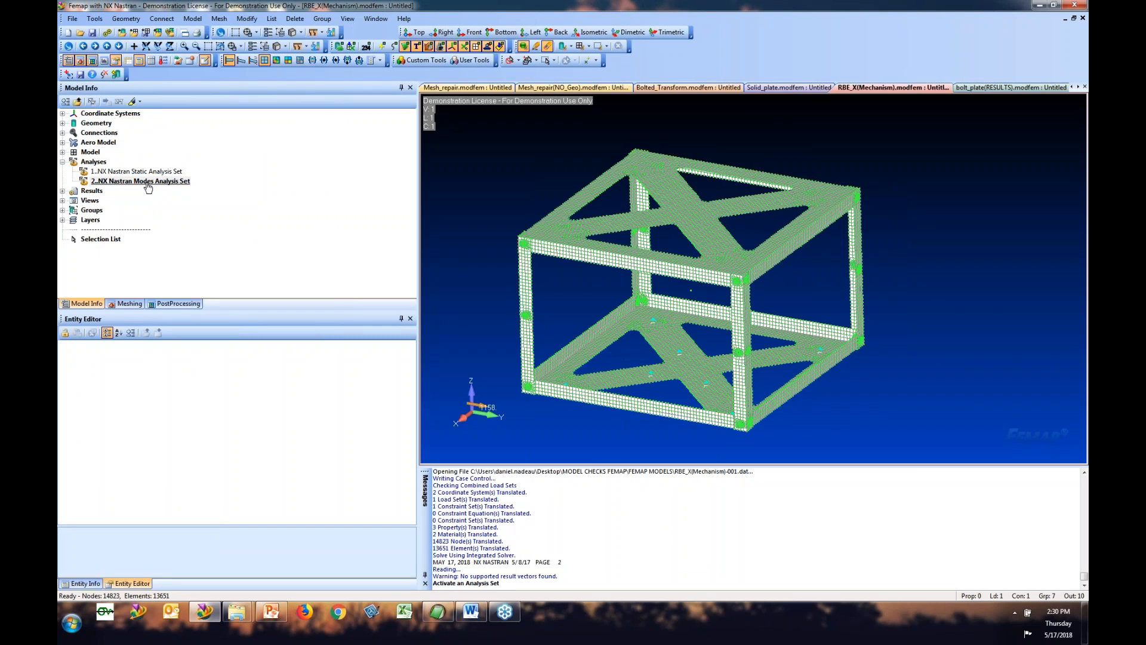
right_click(147, 184)
click(176, 275)
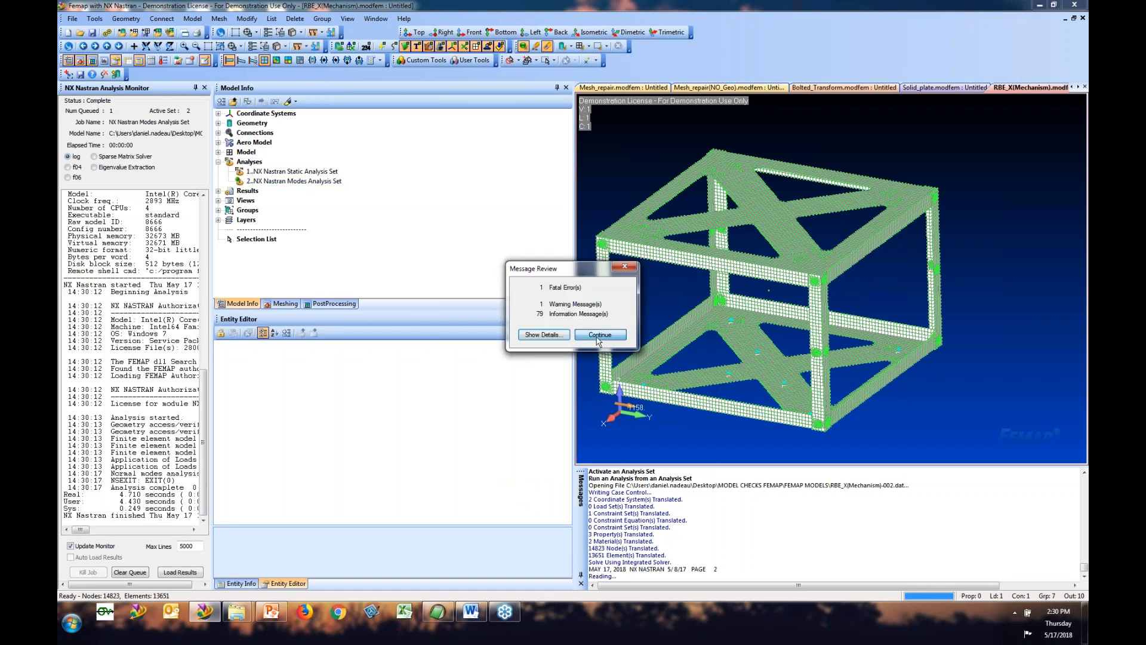
Step: Review the modes run's results list and f06 output, and close the analysis monitor
click(229, 210)
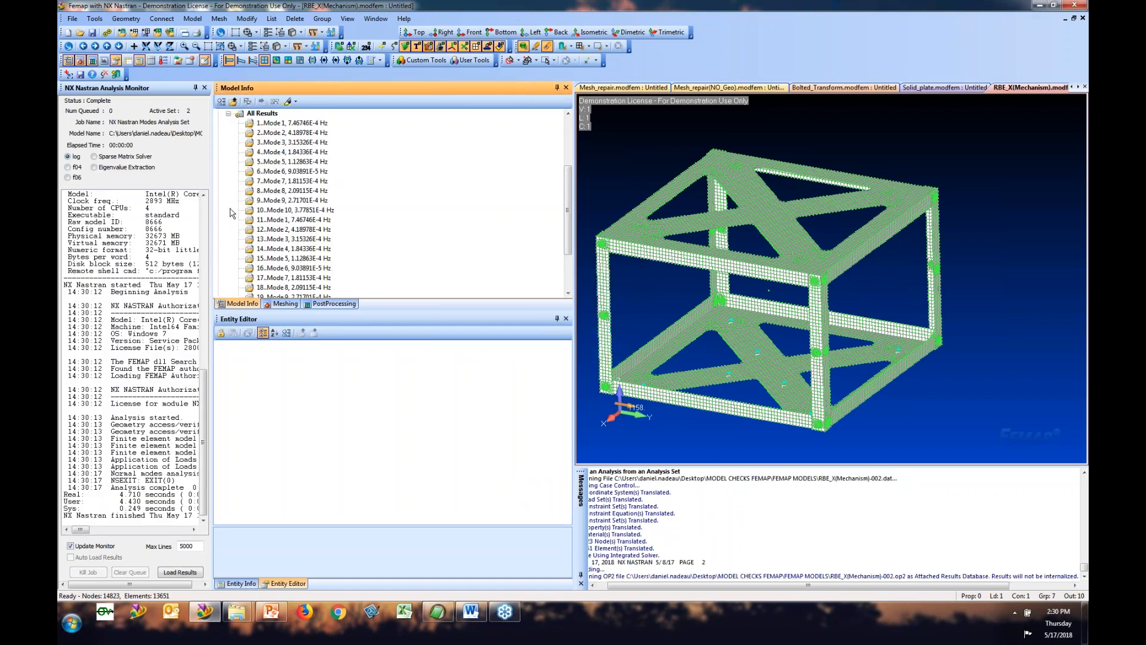
click(77, 178)
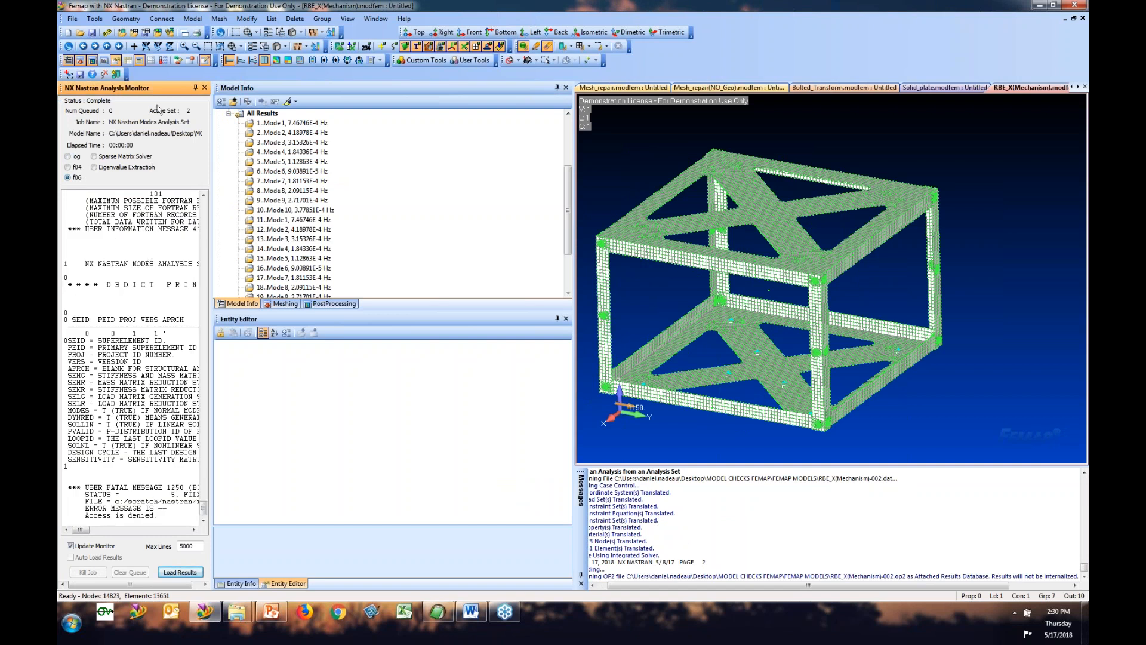
click(204, 88)
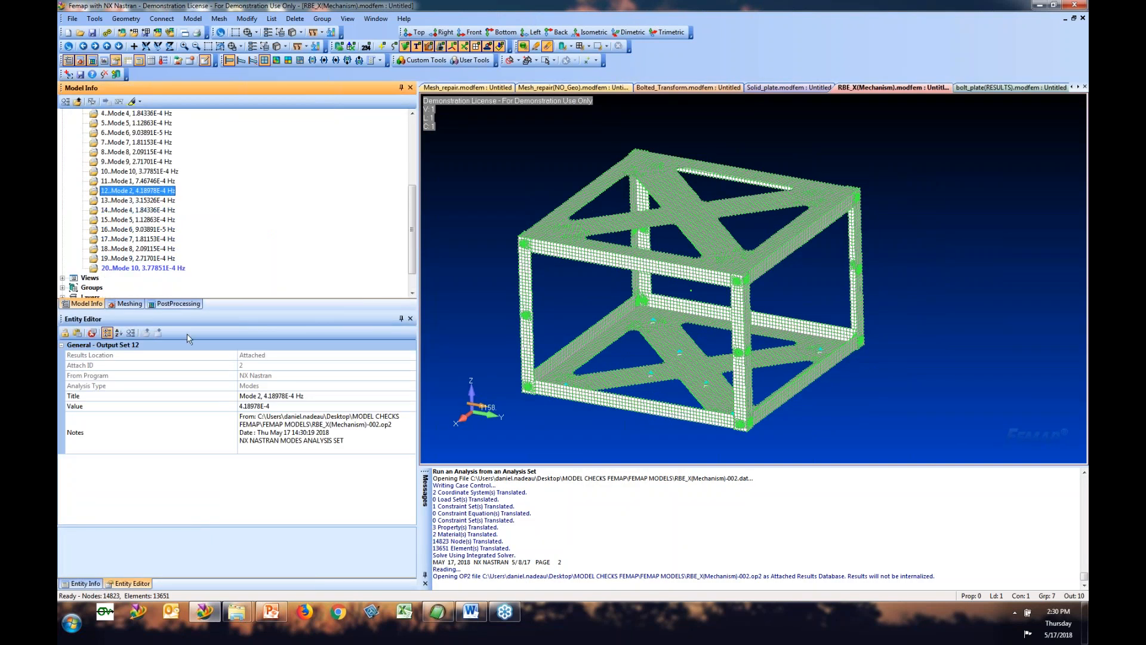
Step: Animate the frame's deformation for output set 3 (Mode 3) and return the model to its undeformed view
scroll(178, 247, up, 1)
scroll(180, 251, up, 2)
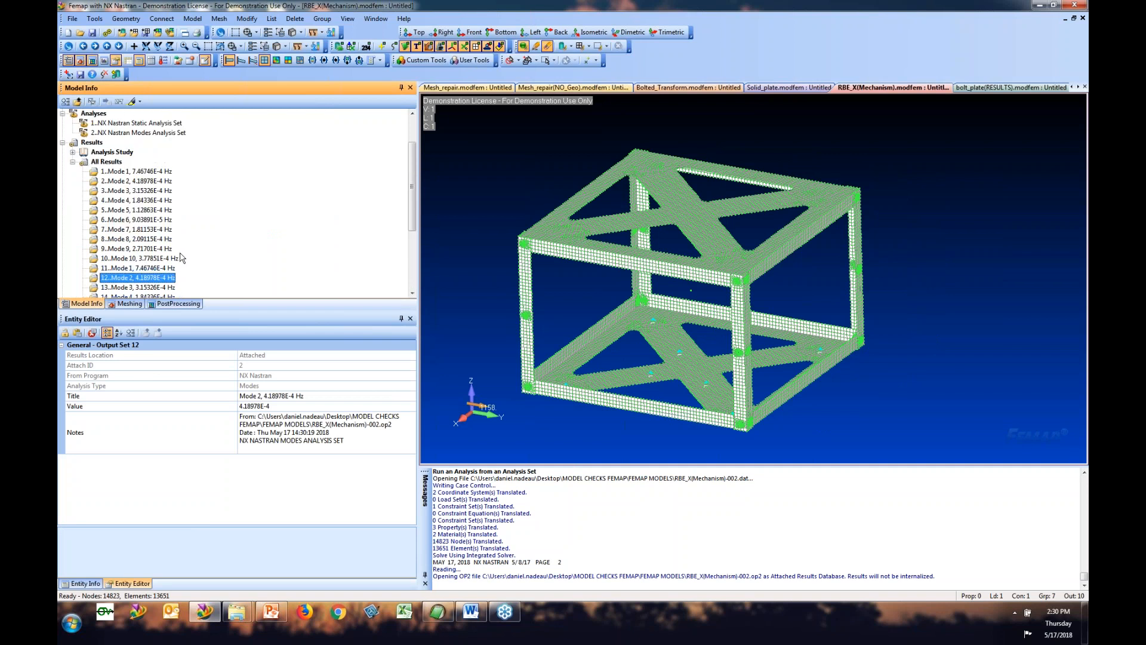
click(159, 172)
double_click(139, 190)
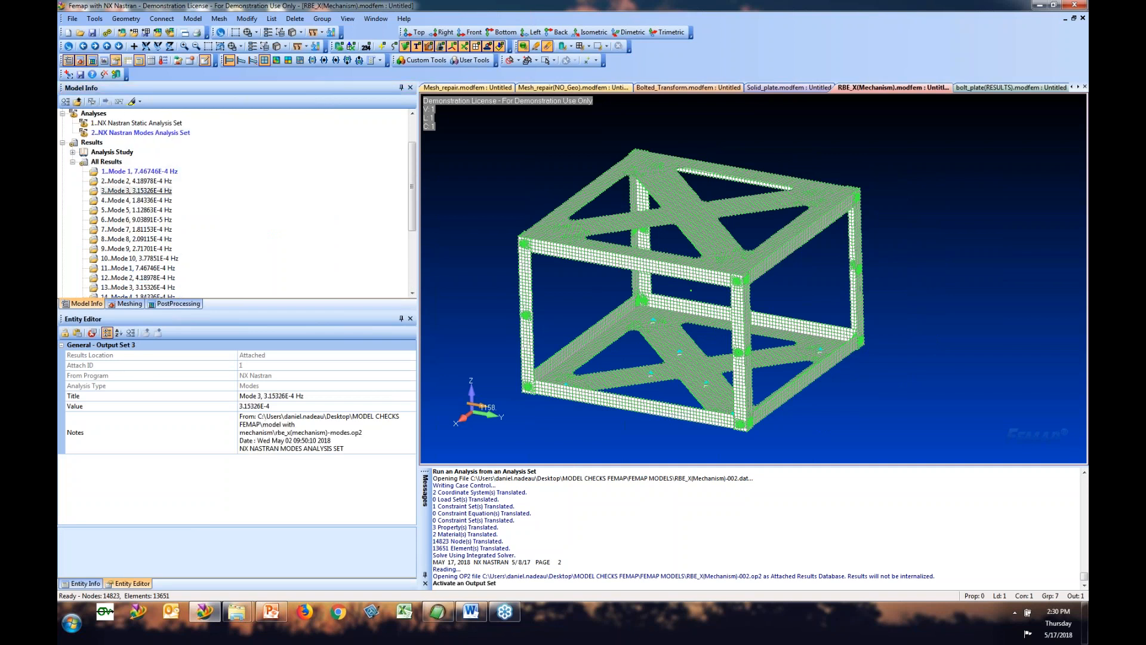
click(271, 63)
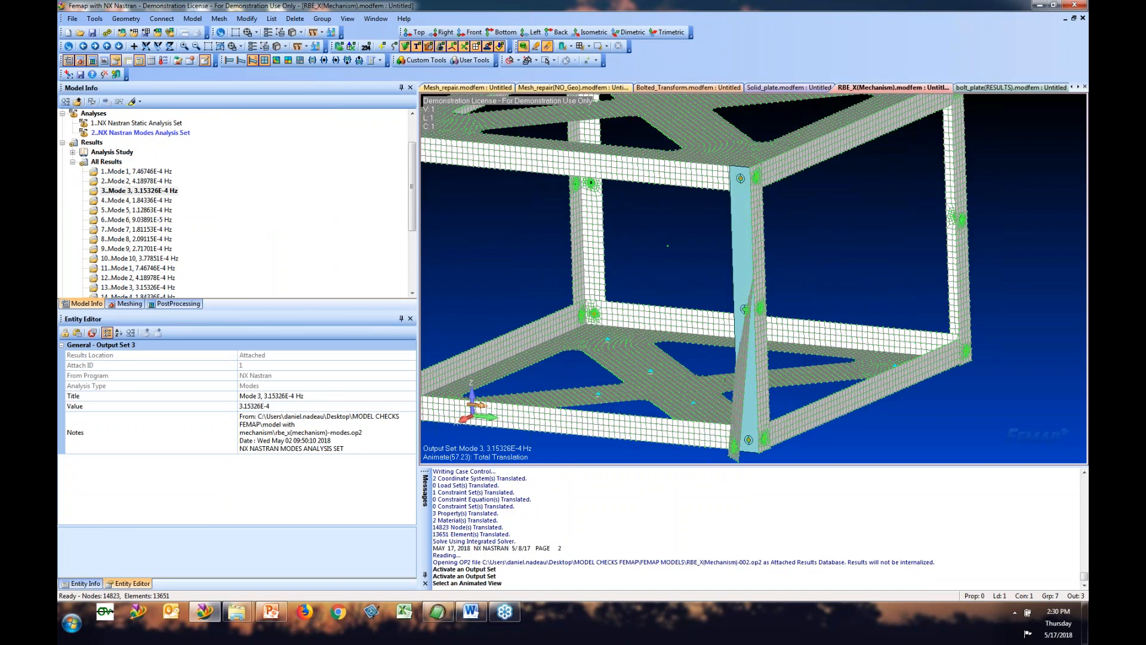
click(231, 65)
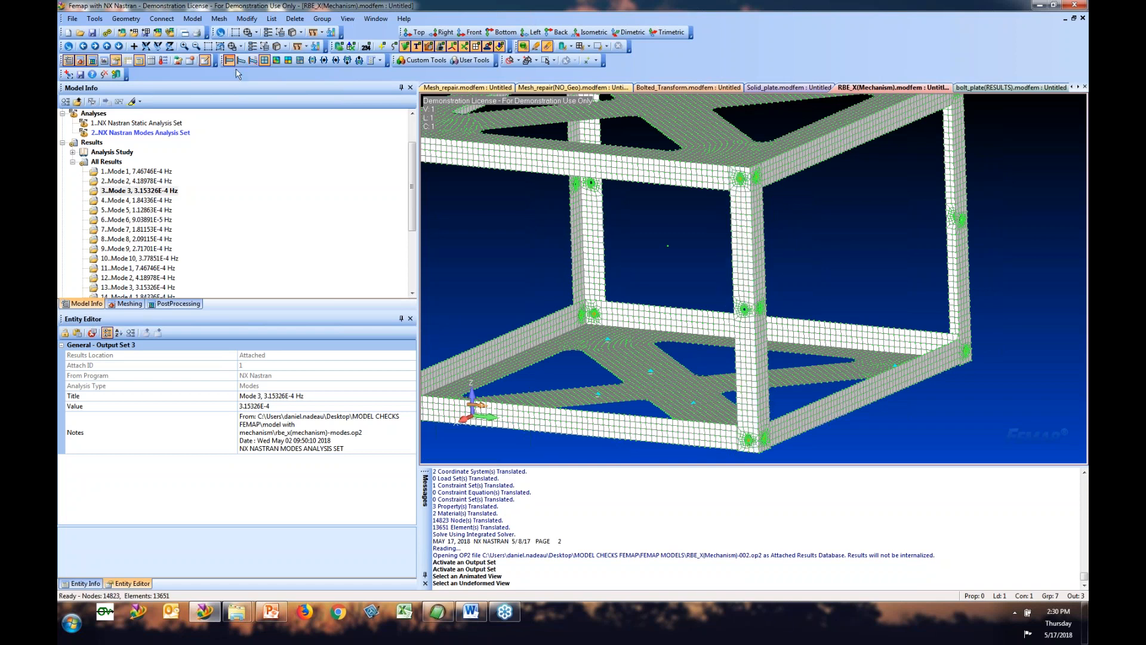
Step: Display the frame in the Free Edge style to check its connectivity, and restore the Draw Model style
key(F5)
click(492, 504)
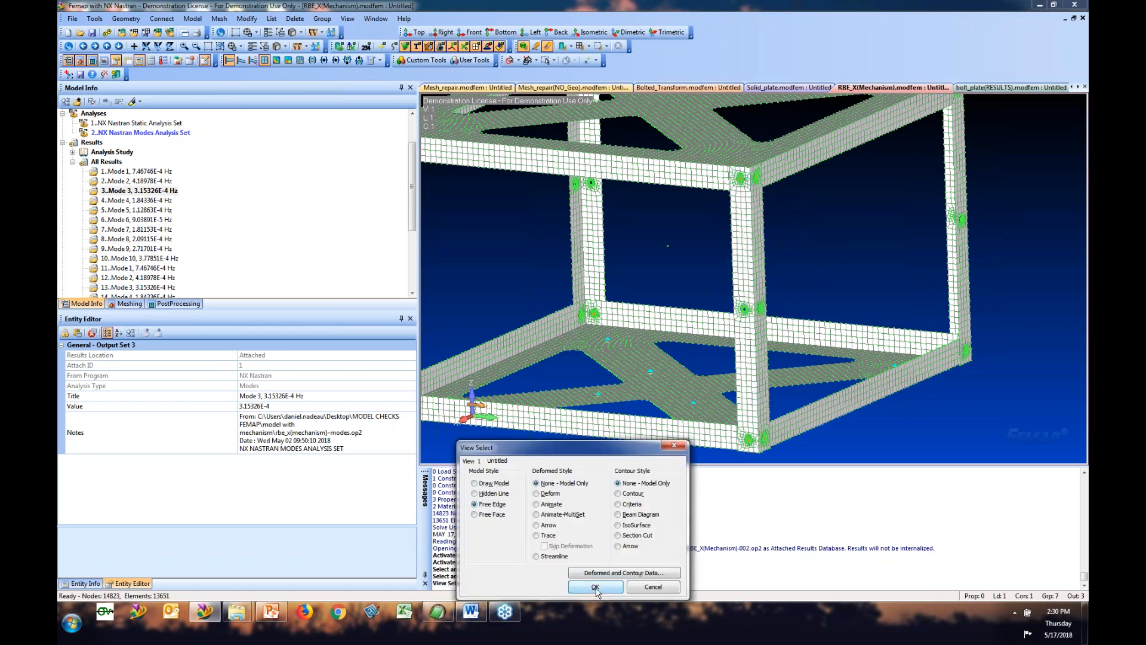
click(595, 587)
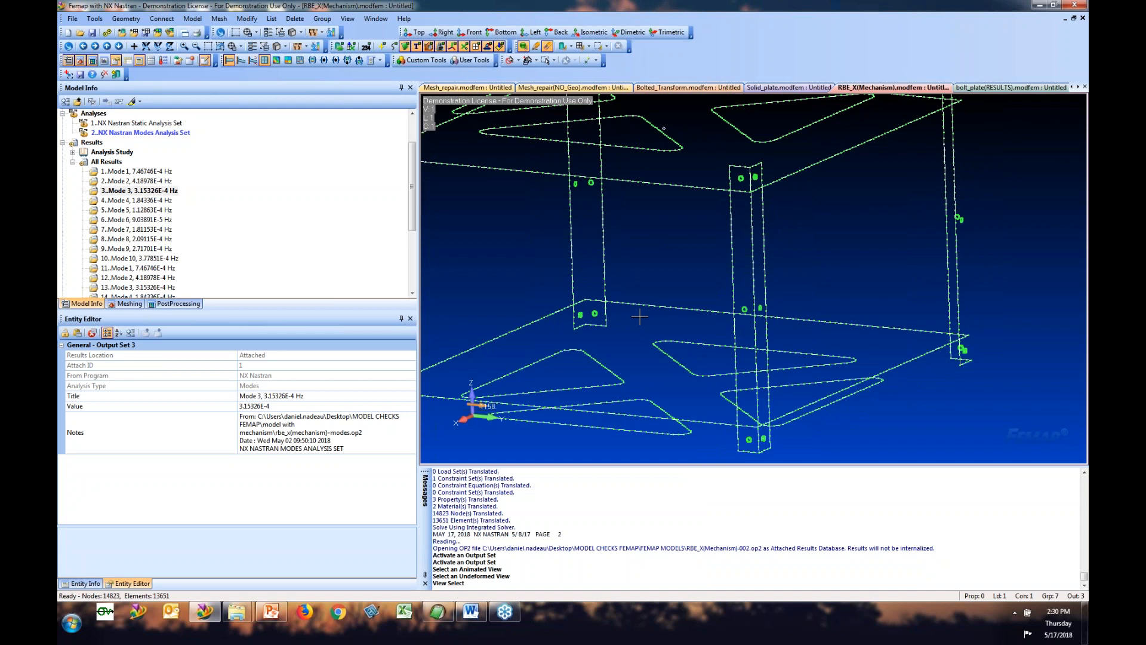
key(F5)
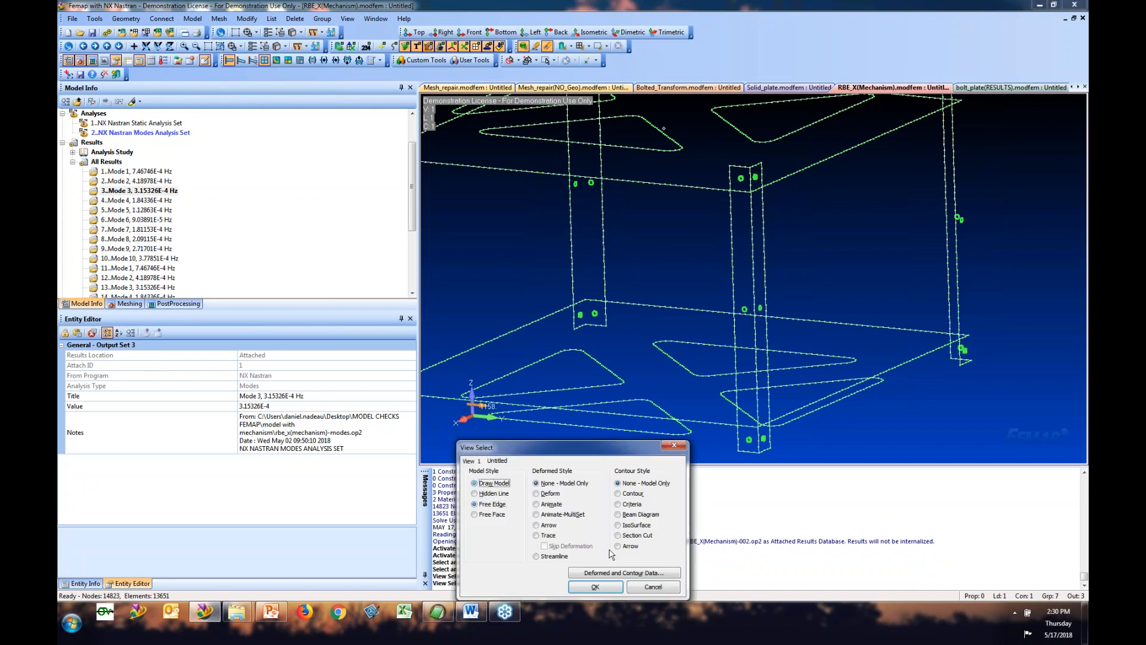
click(595, 587)
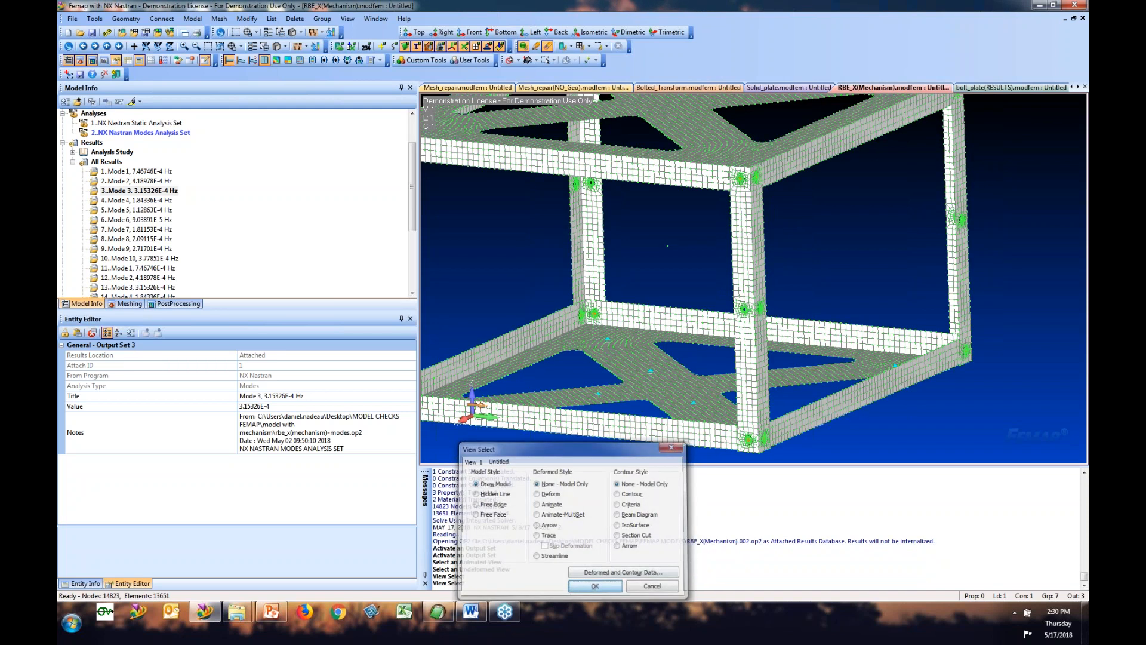
Step: Examine the bolt-hole connections and surrounding mesh at the frame's upper corner where the vertical post meets the top frame
scroll(705, 189, up, 8)
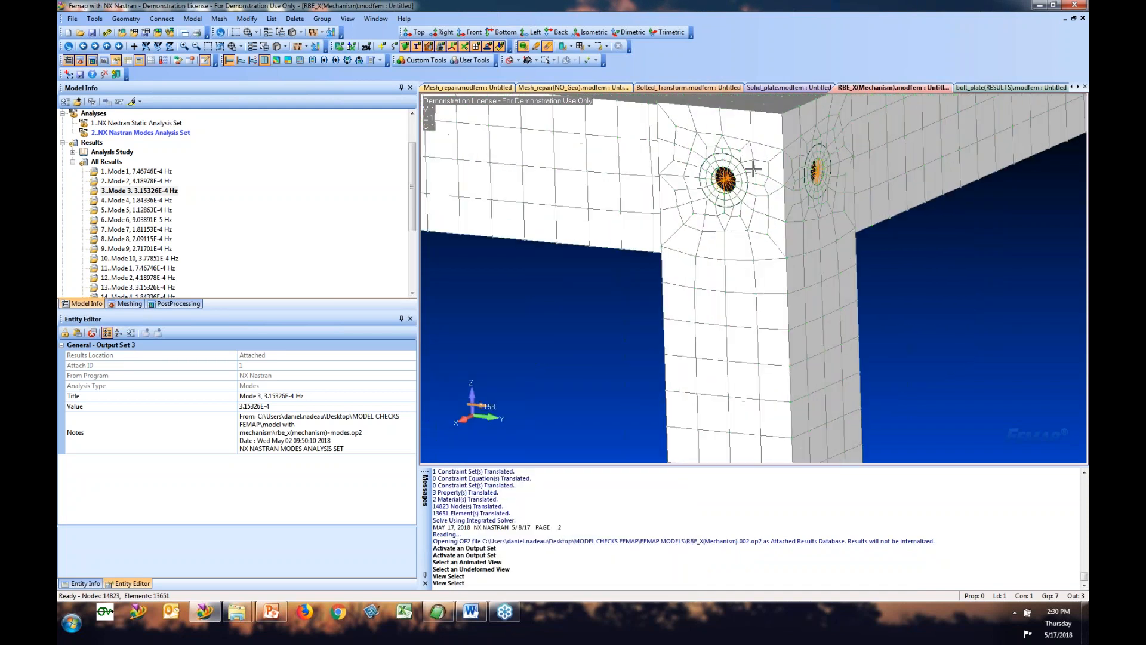
scroll(705, 190, up, 1)
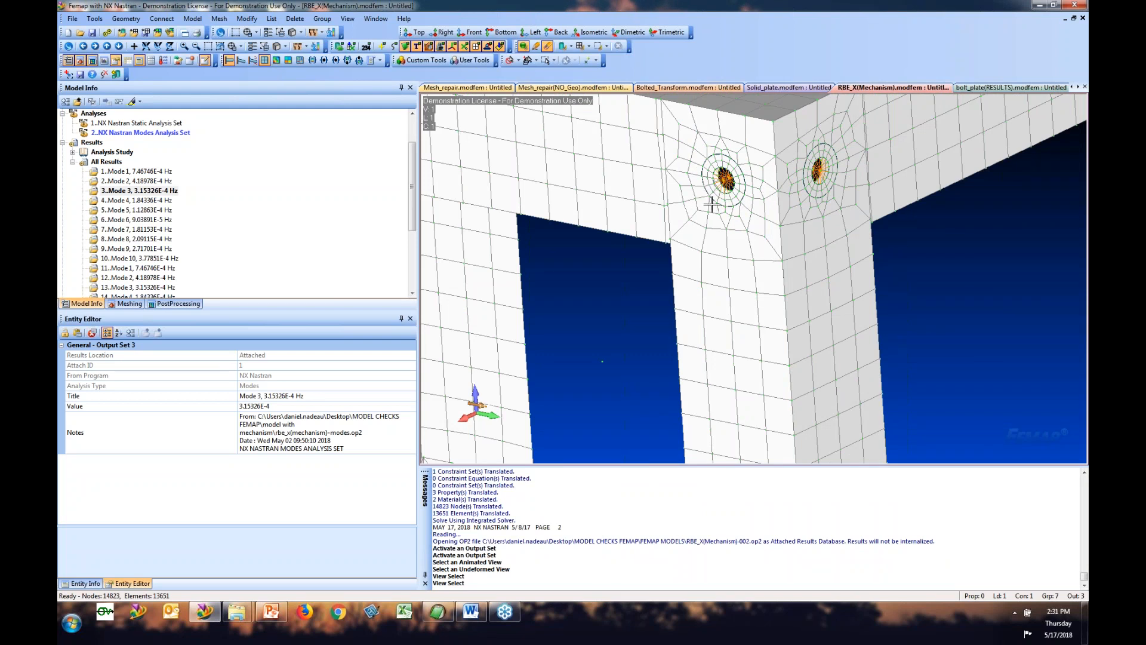
middle_drag(702, 256, 710, 236)
scroll(700, 251, down, 3)
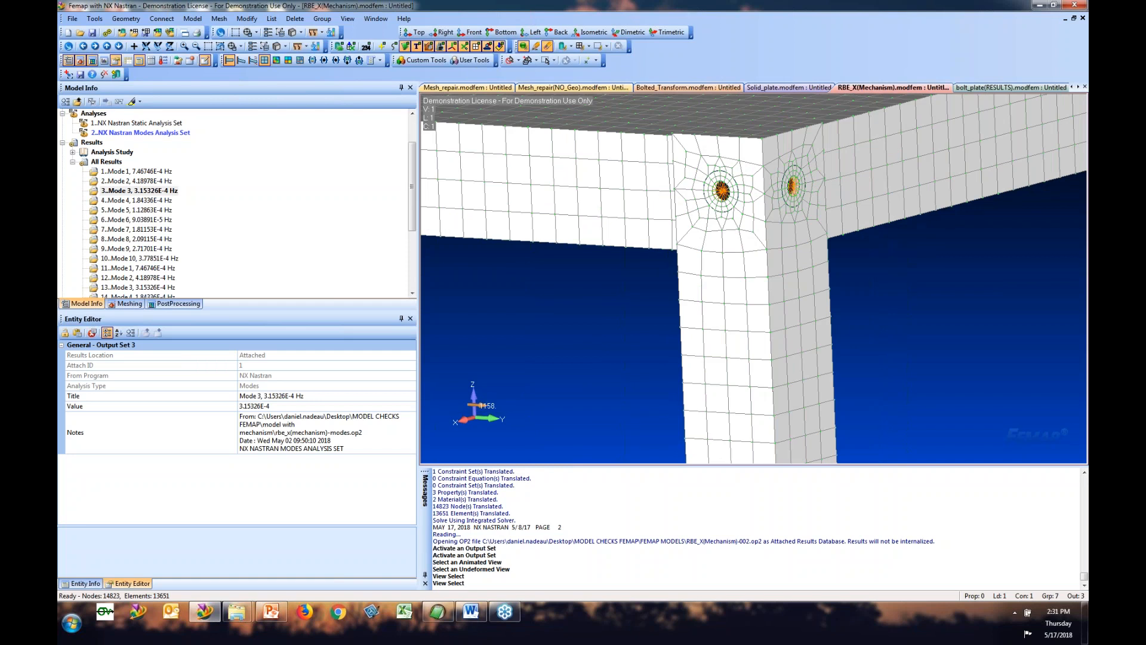
scroll(704, 281, down, 3)
middle_drag(623, 301, 632, 302)
scroll(632, 301, down, 2)
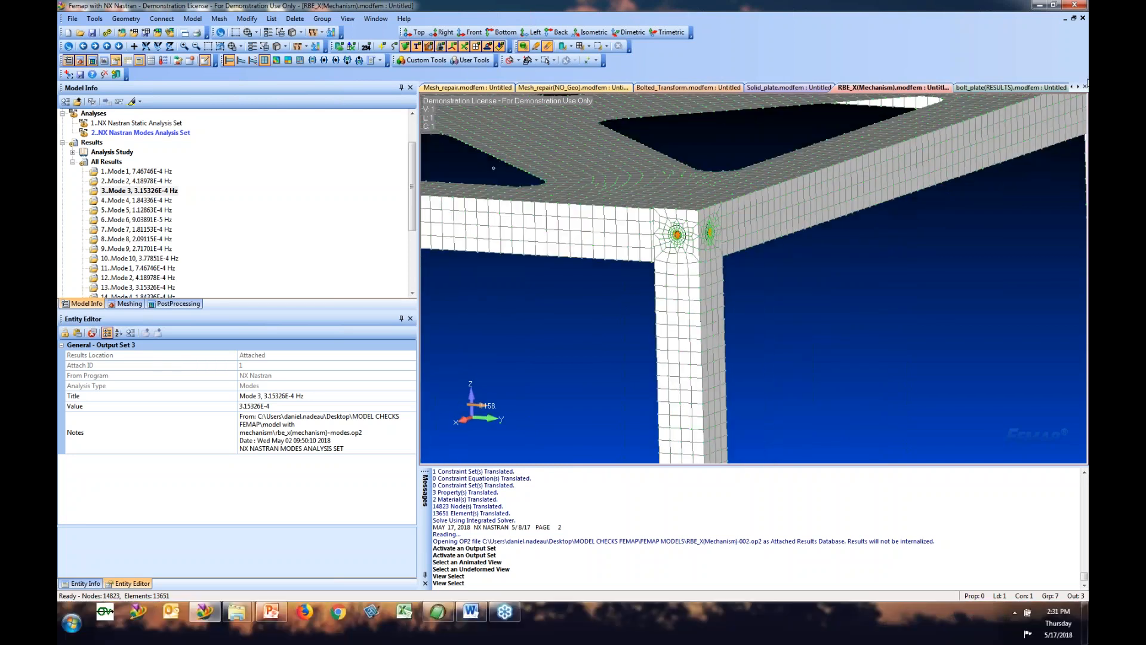
Step: Switch to the geometry_prep.modfem model and widen the graphics area to show the whole blade
click(1078, 87)
click(1078, 88)
click(1013, 90)
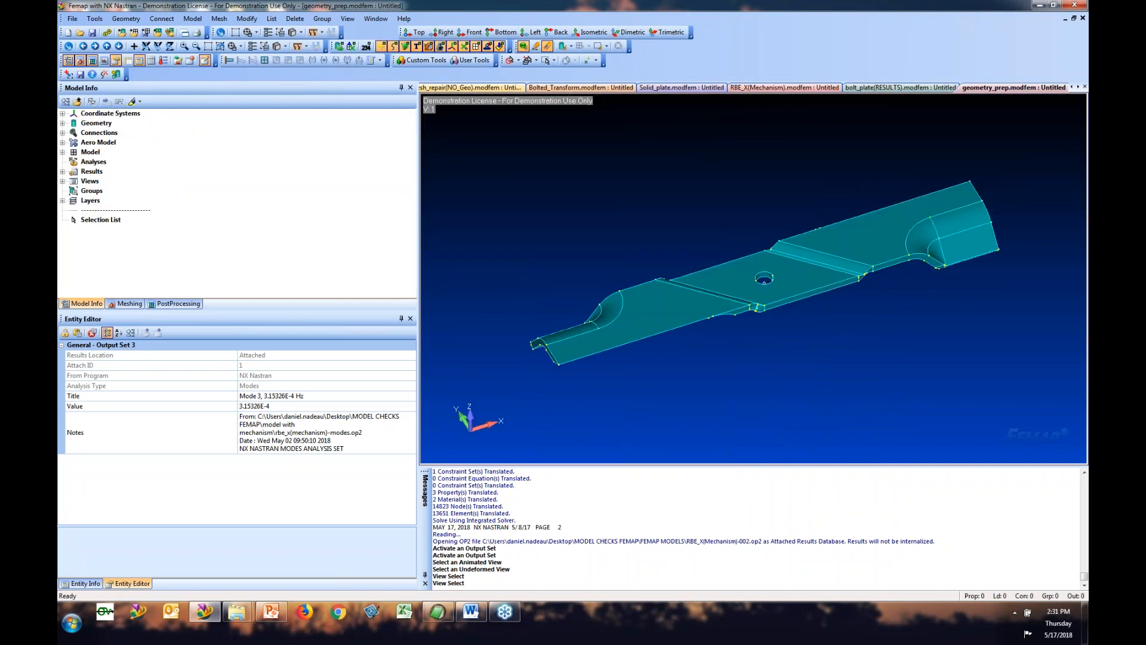
scroll(743, 332, up, 3)
ctrl+middle_drag(742, 332, 664, 333)
drag(419, 228, 325, 233)
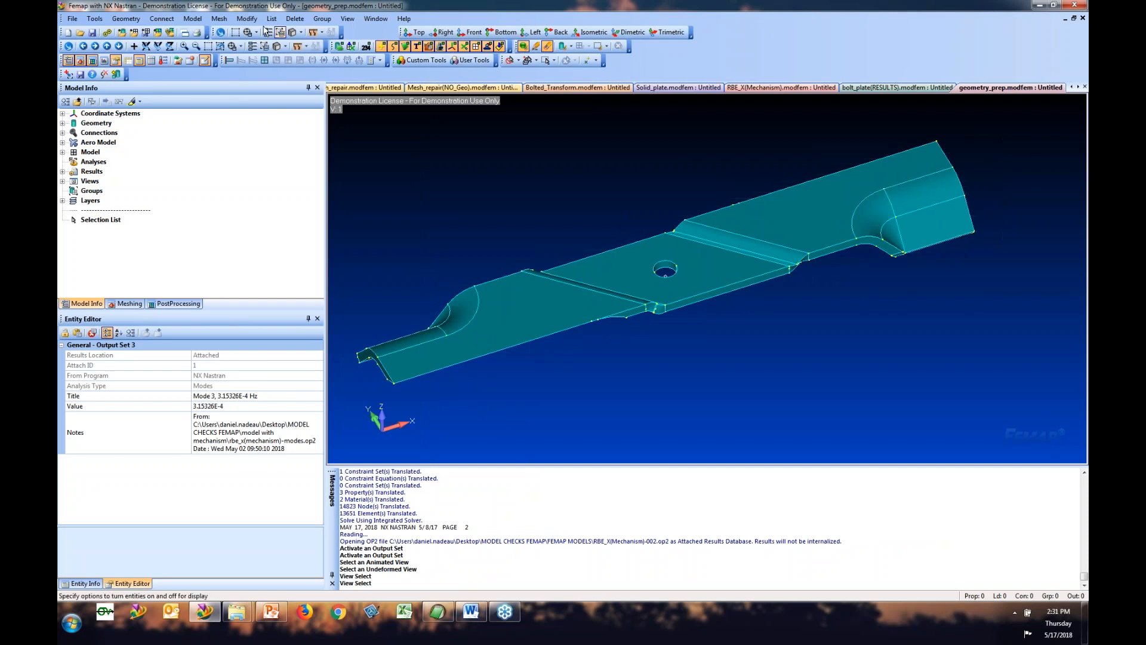
Step: Mesh the unprepared blade solid with tetrahedral elements using the default settings
click(222, 22)
click(243, 31)
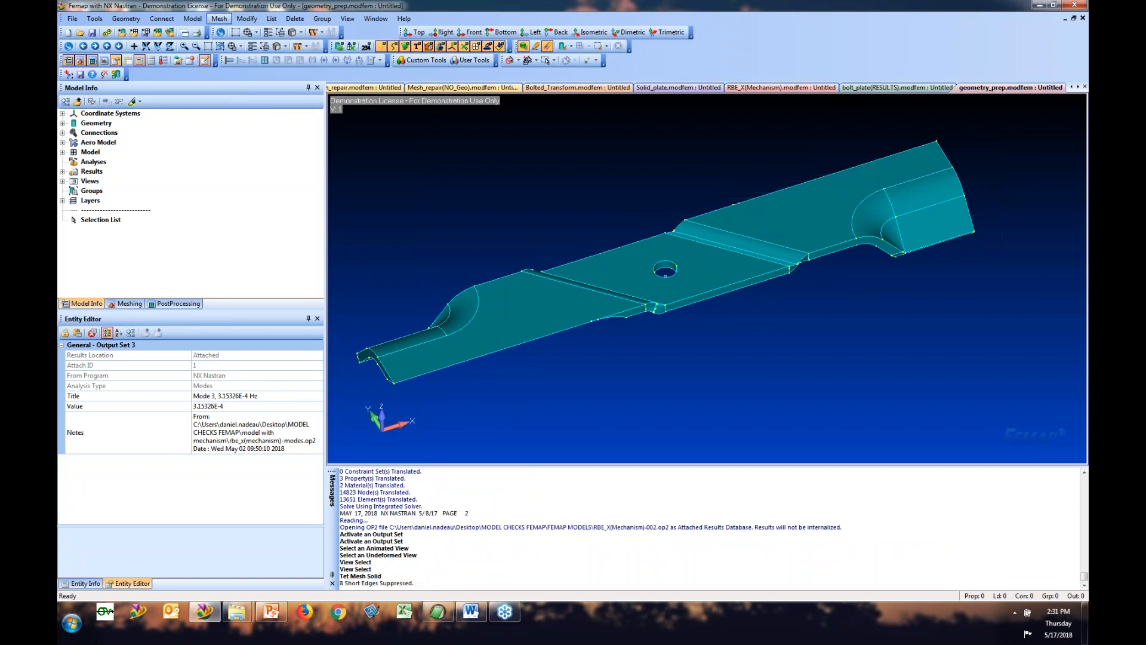
click(662, 431)
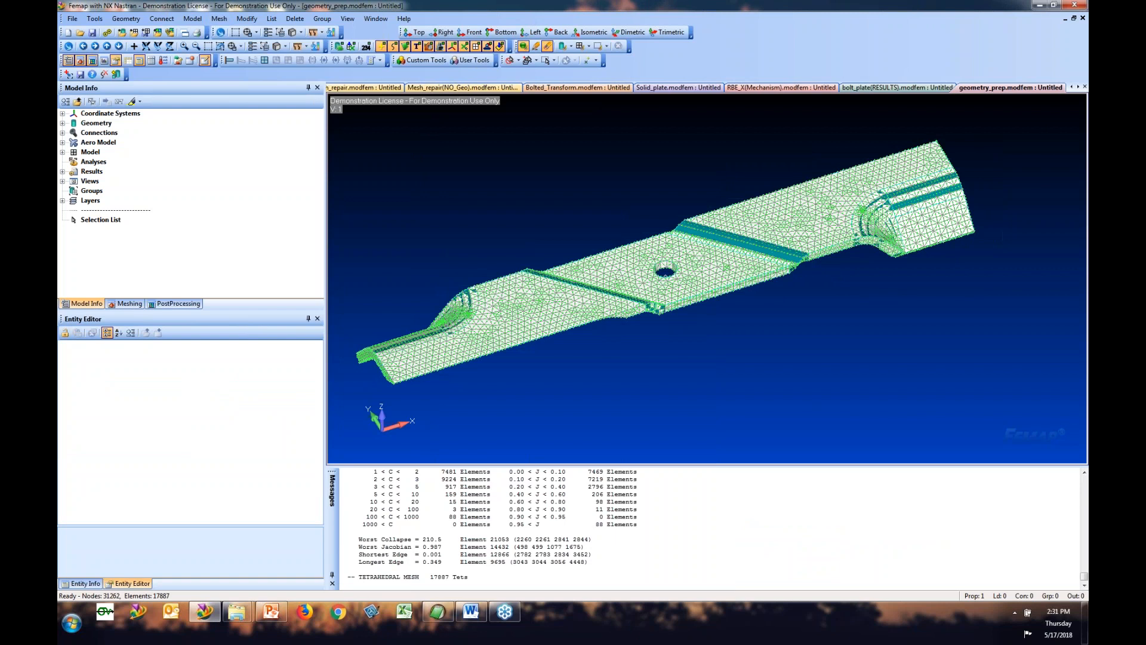
Step: Enlarge the message output and examine the tetrahedral mesh quality table, especially the 100 < C < 1000 aspect ratio row
drag(561, 465, 561, 378)
drag(363, 519, 489, 521)
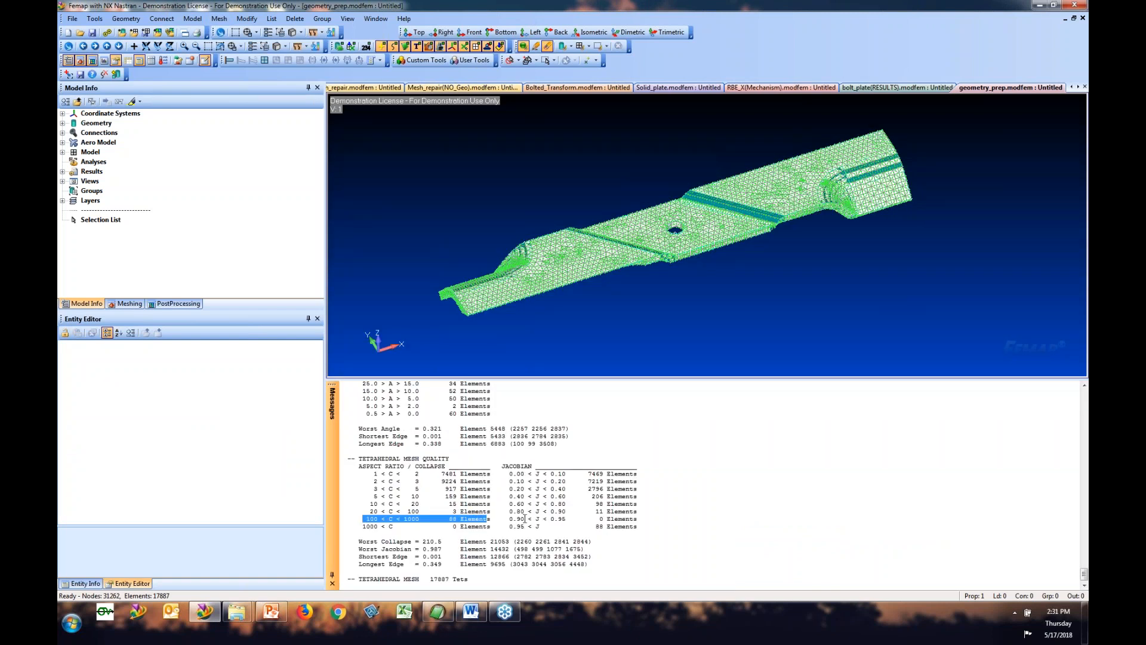
click(756, 506)
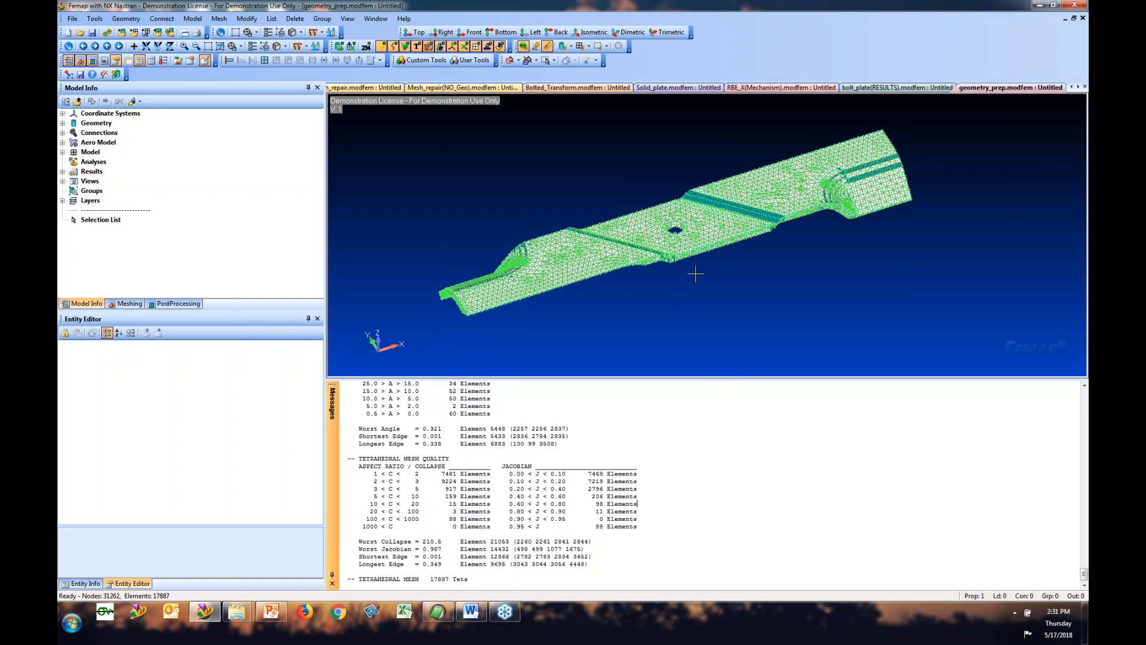
Step: Undo the blade's tetrahedral mesh and its mesh sizing, and shrink the message output back
key(ctrl+z)
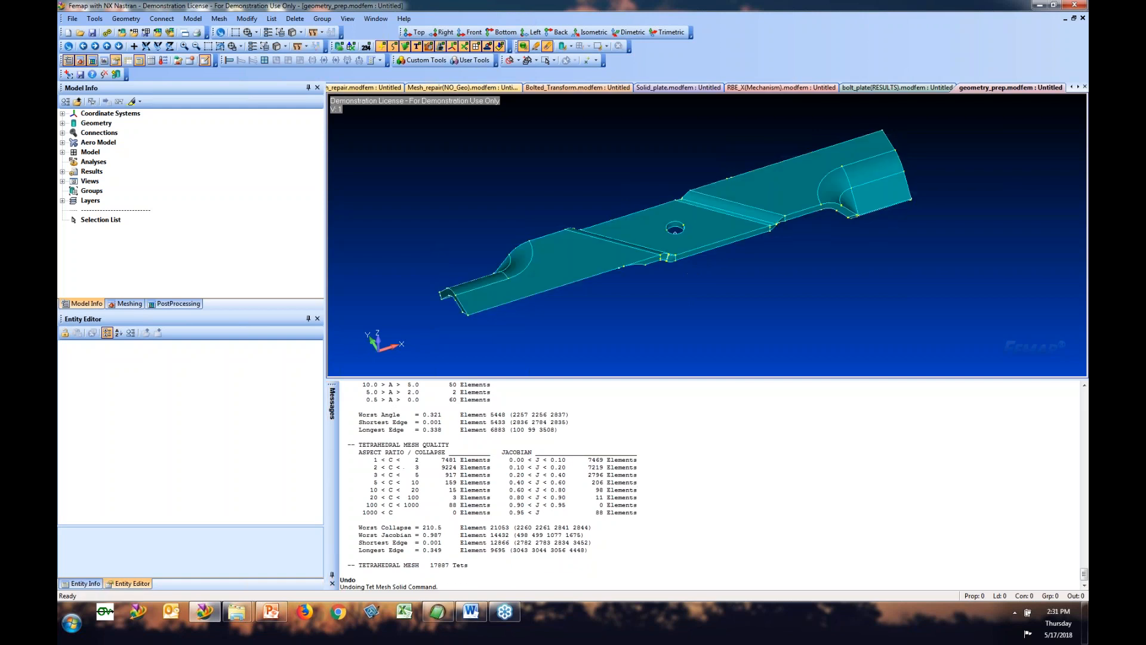
key(ctrl+z)
drag(707, 378, 708, 464)
Step: Turn on the entity locator and search the blade's surfaces for small surfaces, slivers and spikes
click(125, 303)
click(90, 101)
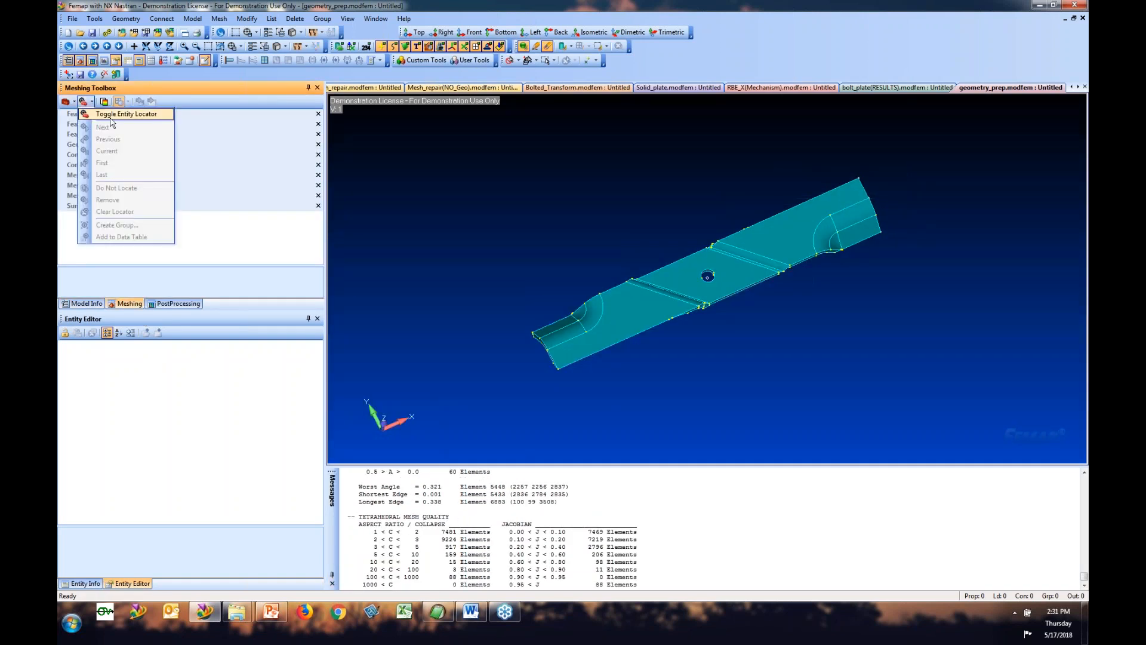
click(111, 115)
click(233, 124)
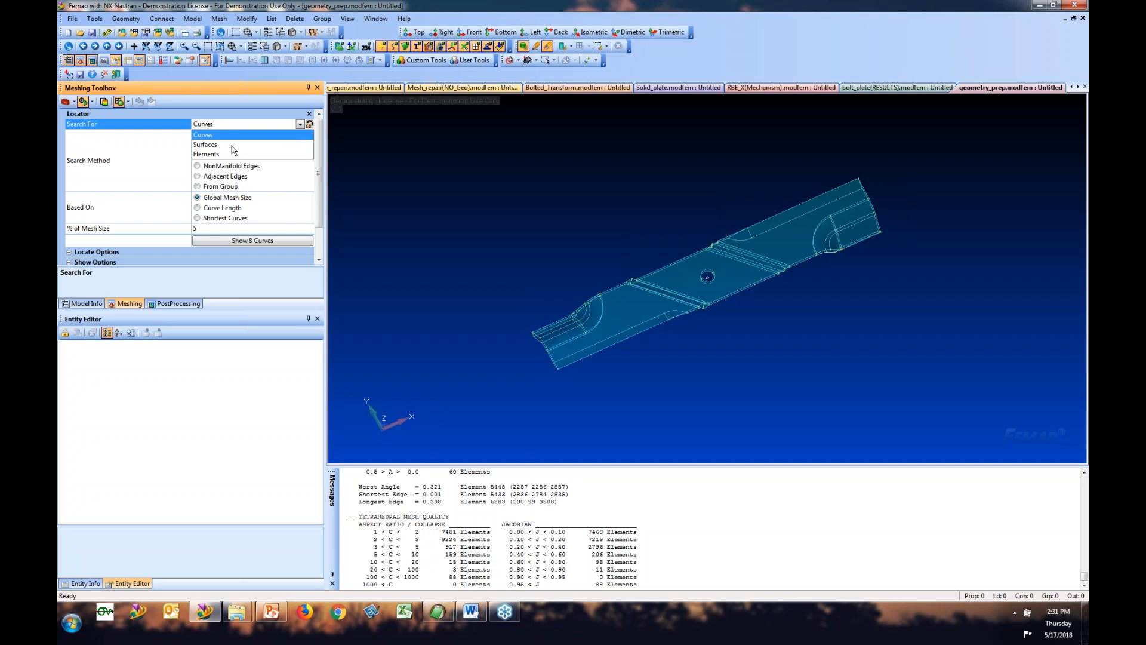
click(213, 145)
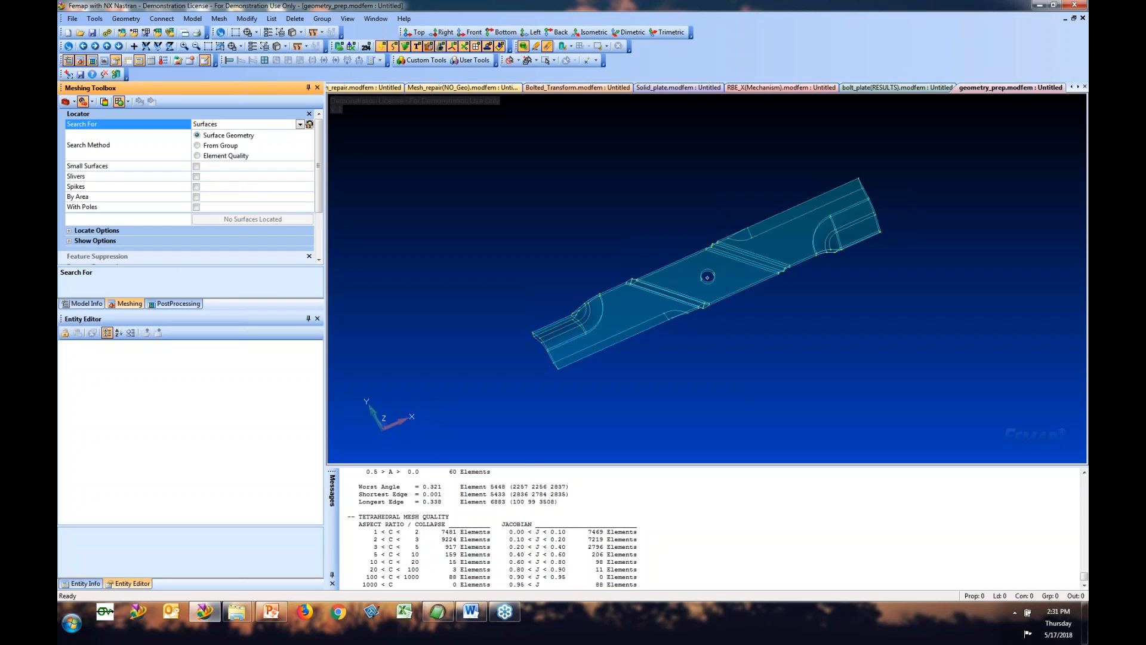
click(196, 167)
click(197, 188)
click(196, 207)
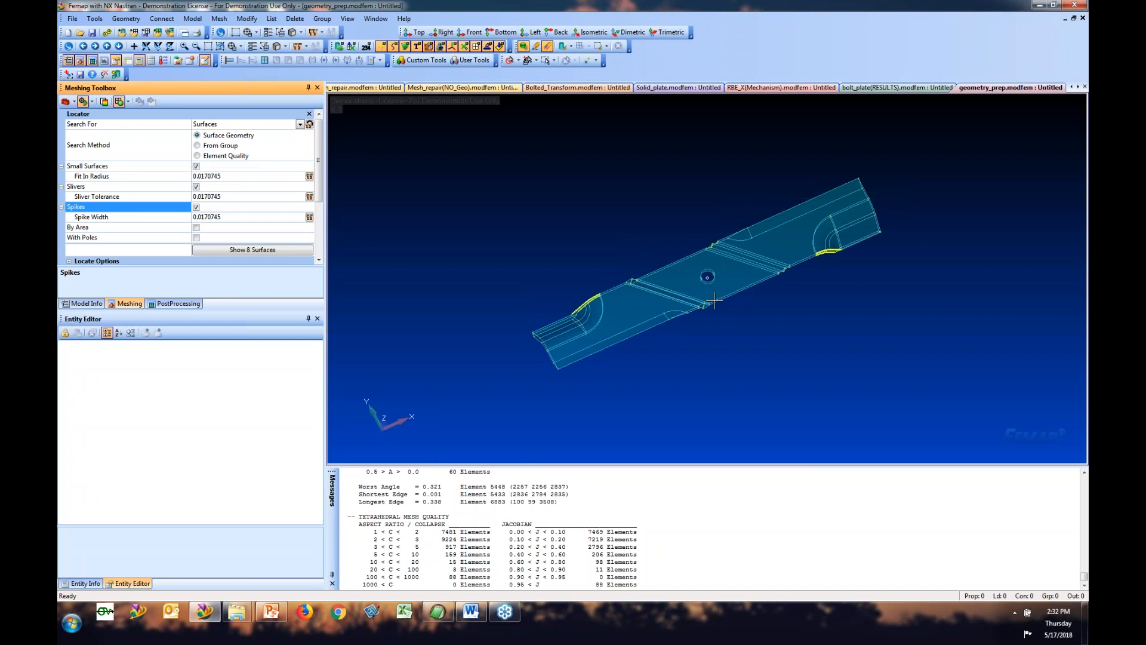
Step: Examine the highlighted problem surfaces along the blade's curved edge up close
mouse_move(823, 256)
middle_down()
mouse_move(768, 220)
mouse_move(838, 262)
middle_up()
scroll(839, 262, up, 5)
scroll(801, 245, up, 5)
scroll(812, 268, up, 5)
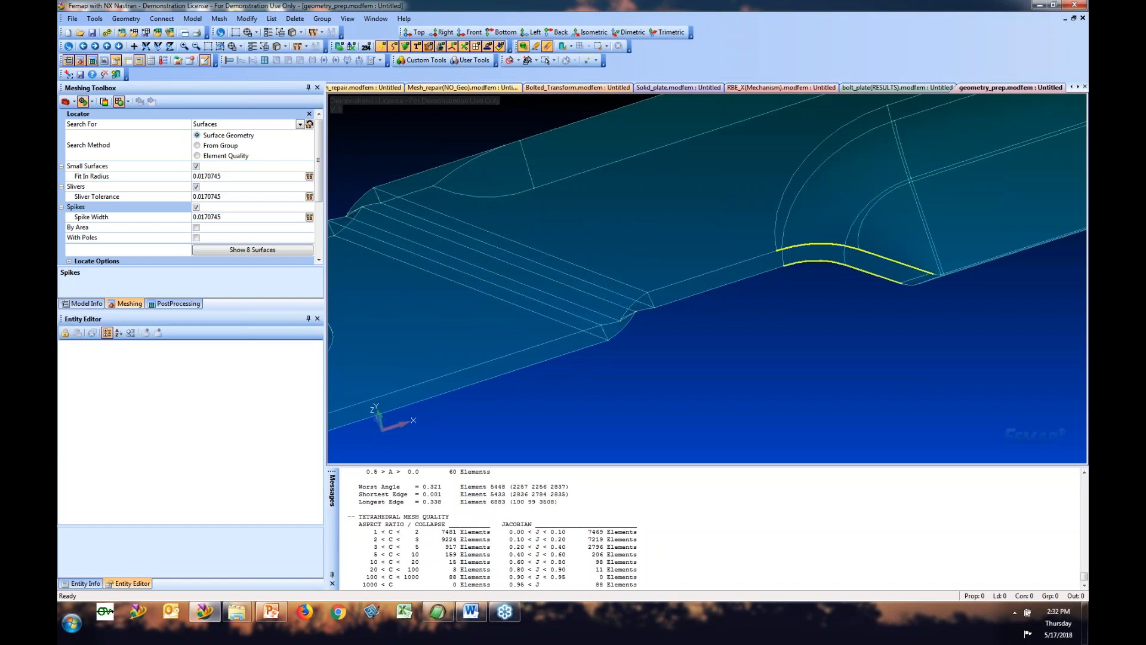
scroll(982, 269, up, 2)
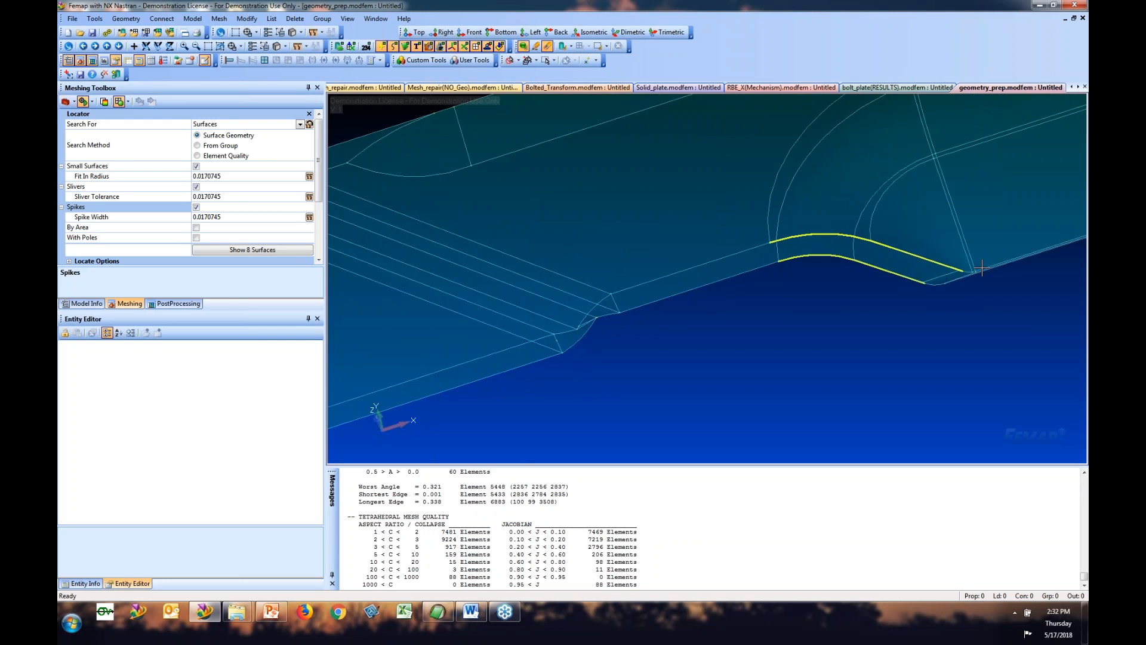
scroll(788, 239, up, 10)
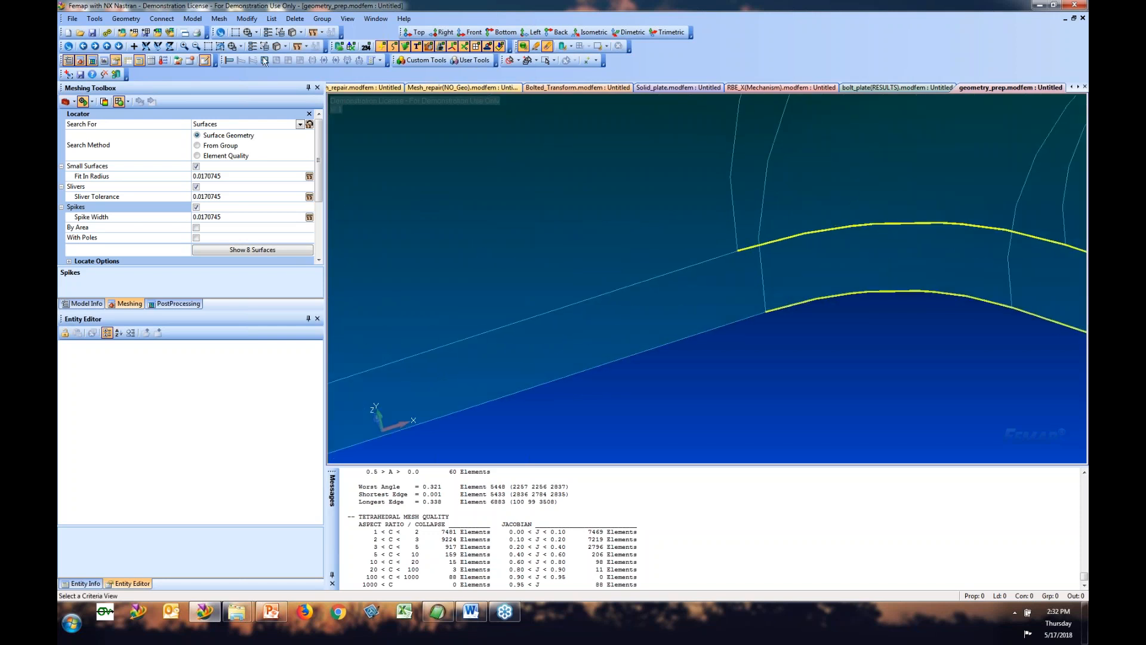
Step: Run Geometry Preparation on the blade with both the preparation size and the mesh size at 0.18
click(215, 20)
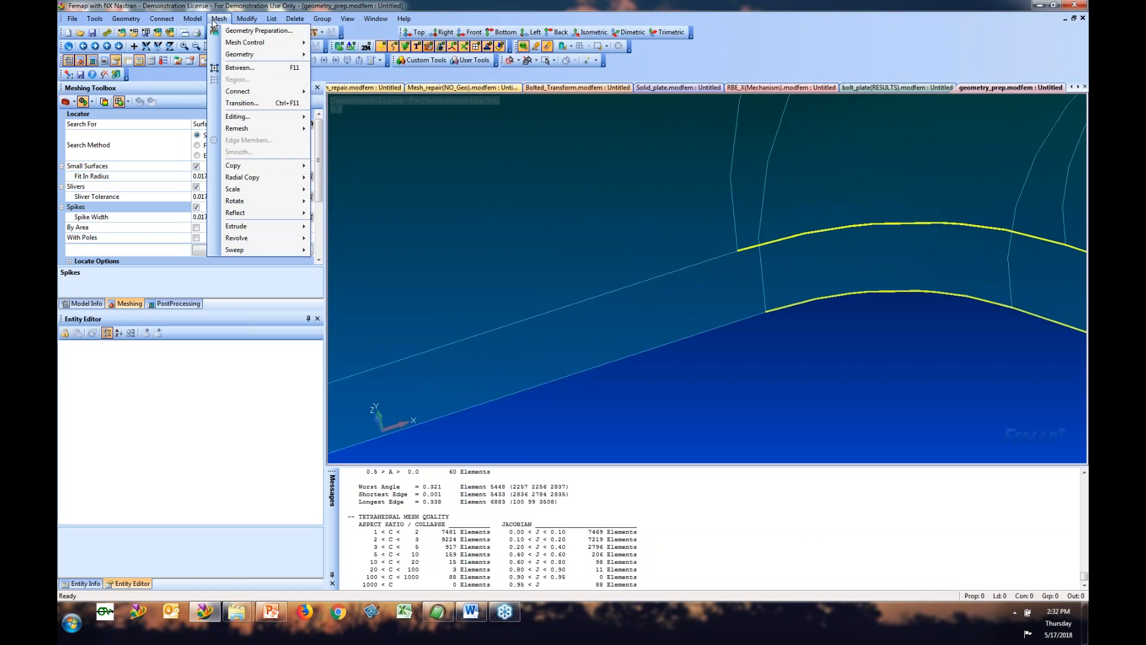
click(245, 34)
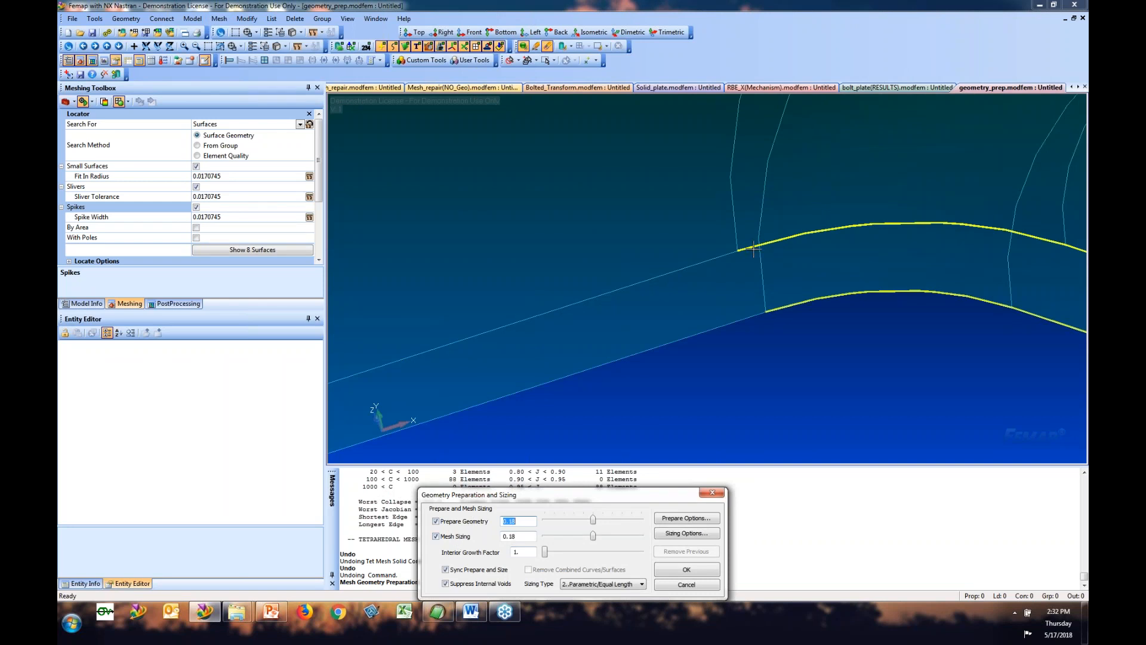
click(687, 570)
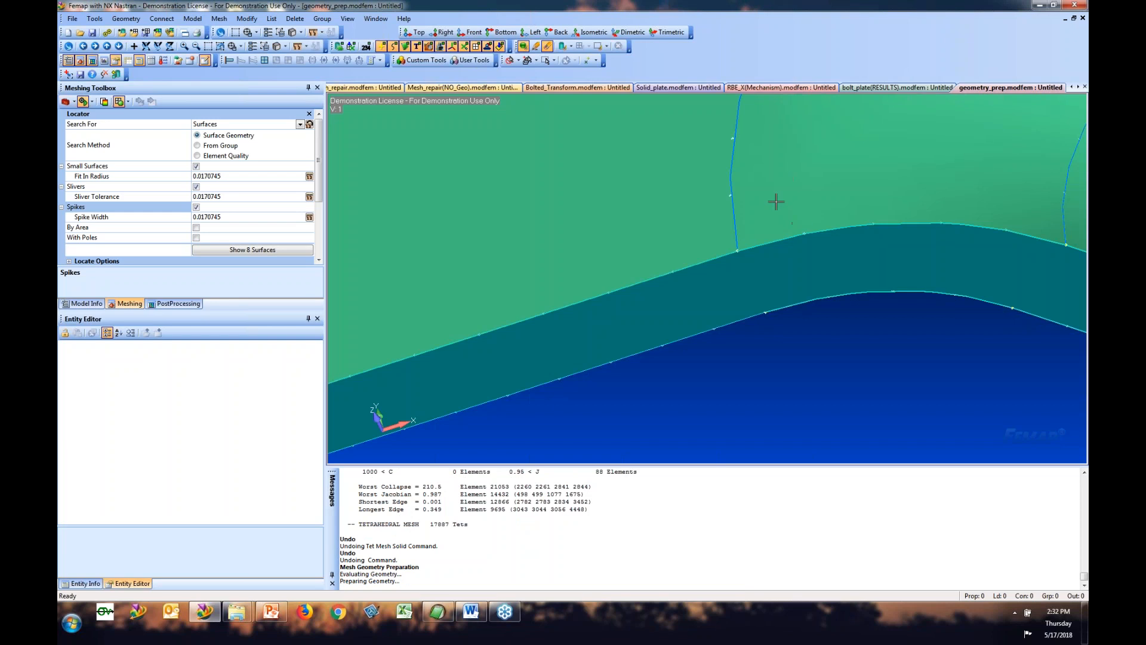
scroll(786, 250, down, 2)
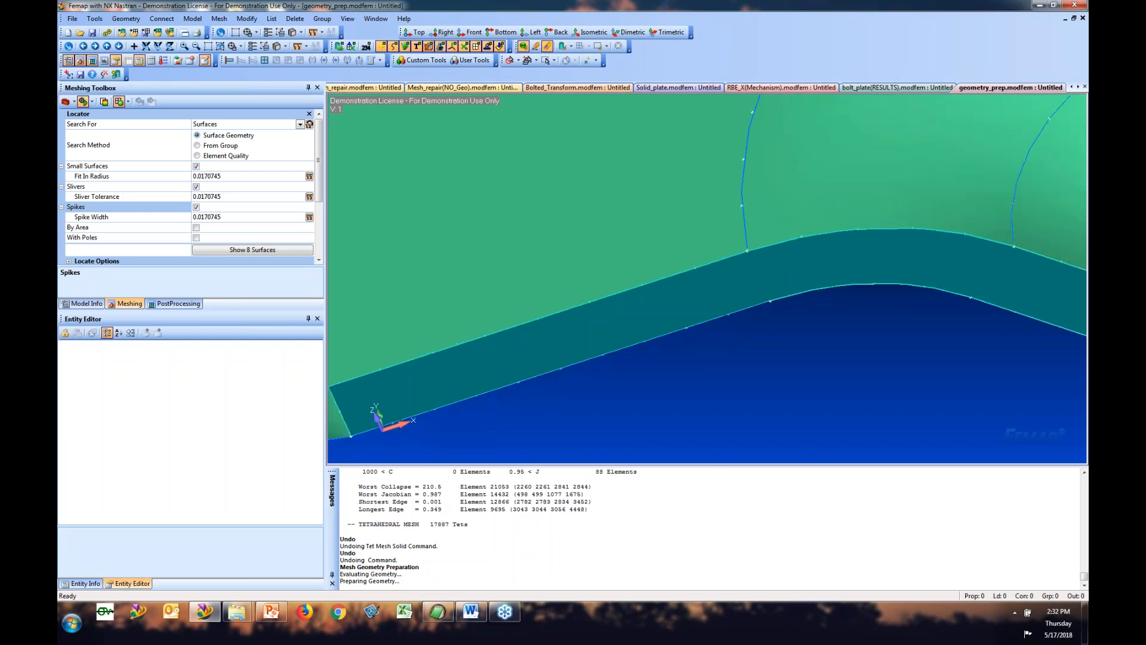
Step: Mesh the prepared blade solid with tetrahedral elements
scroll(766, 186, down, 4)
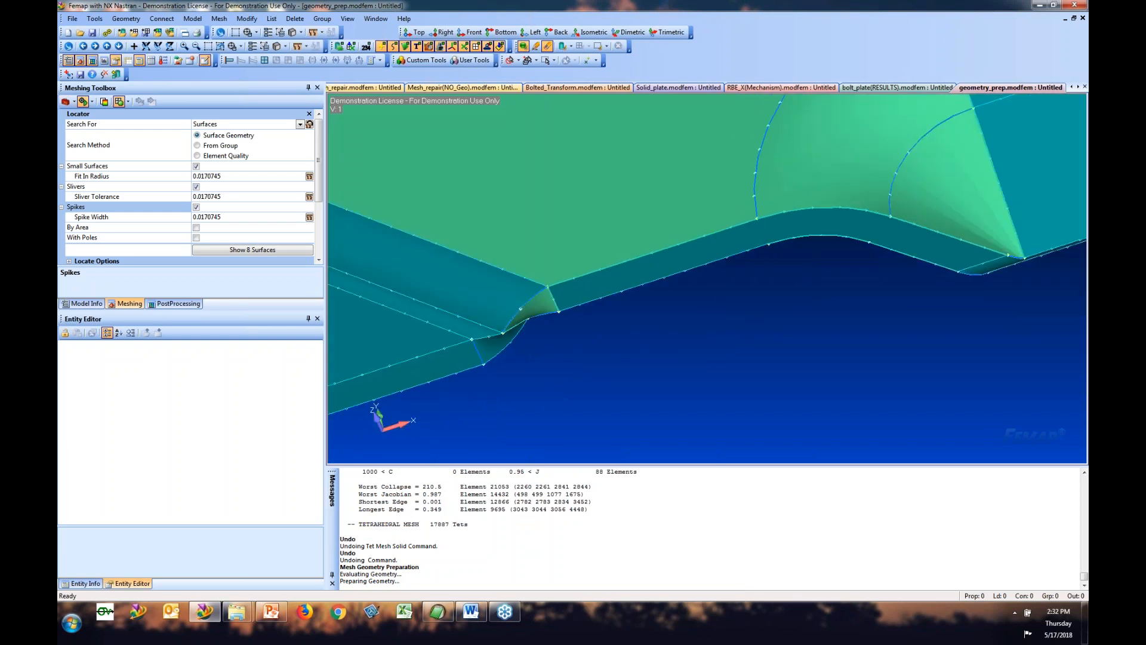
scroll(812, 213, down, 2)
scroll(812, 213, down, 2)
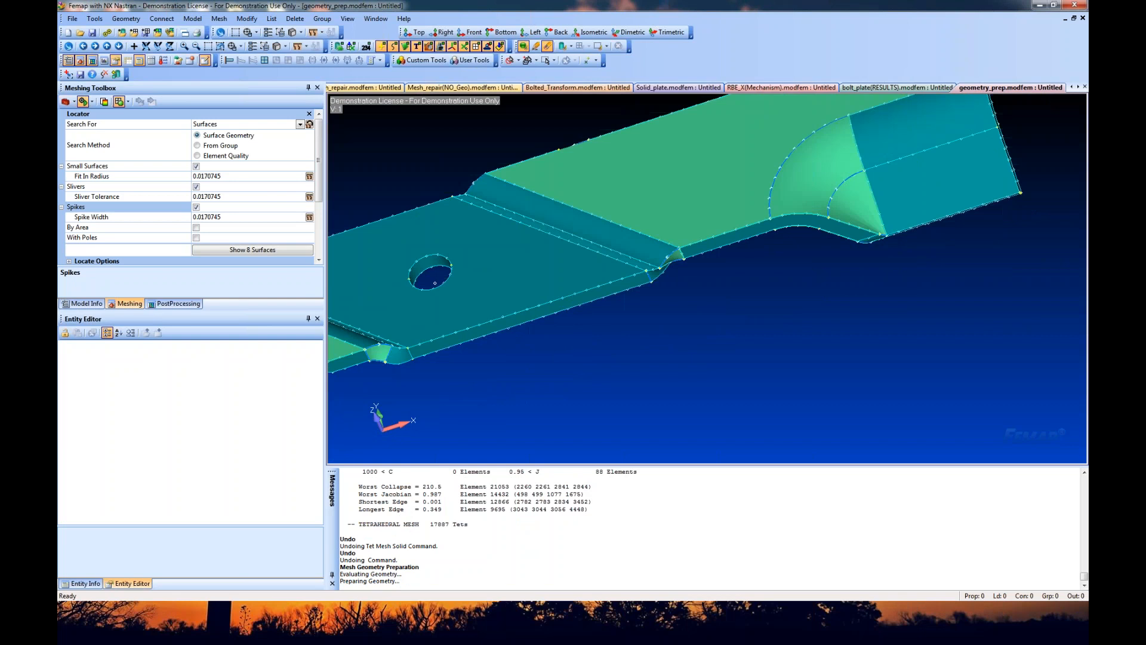
scroll(647, 276, down, 1)
scroll(647, 275, down, 2)
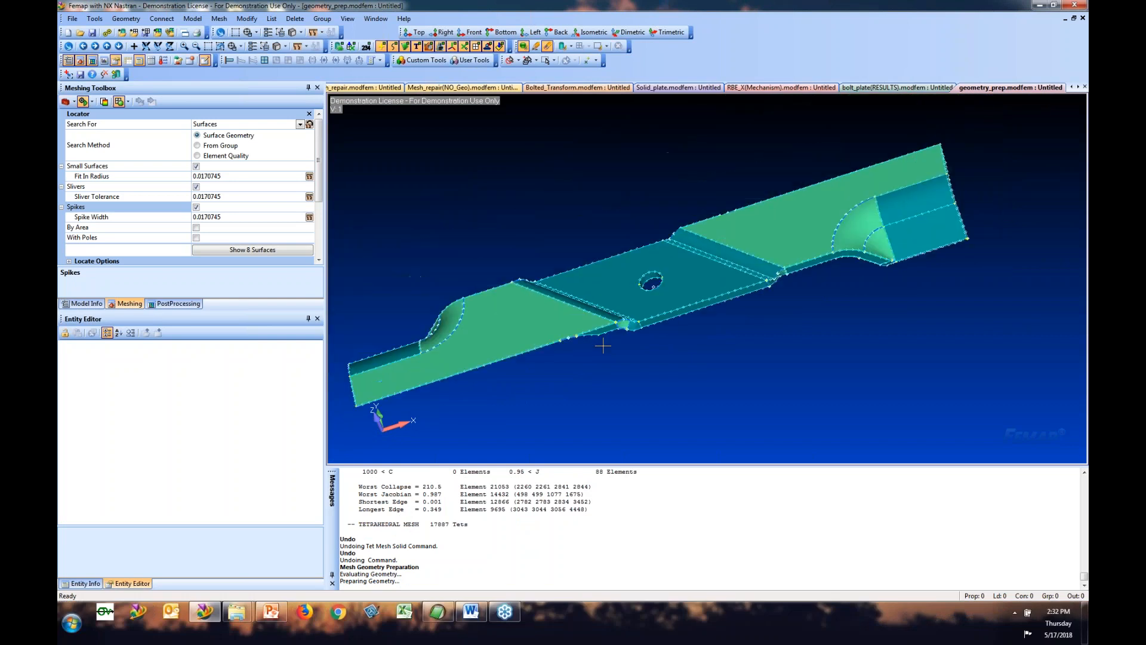
middle_drag(603, 346, 651, 348)
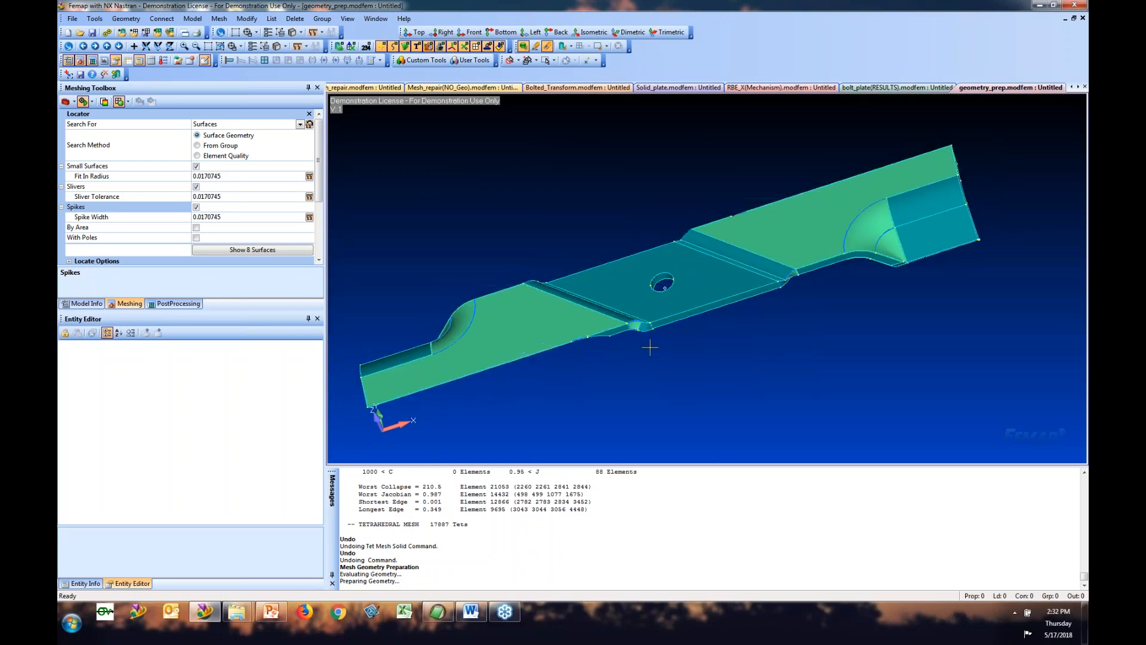
click(219, 18)
mouse_move(251, 57)
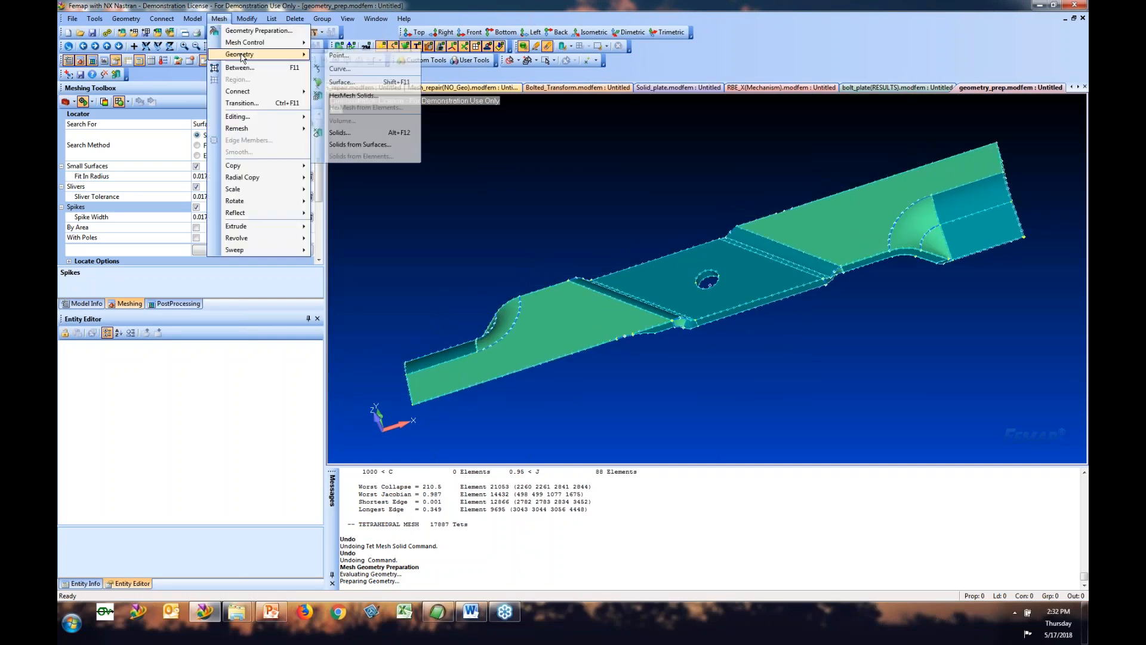
click(347, 132)
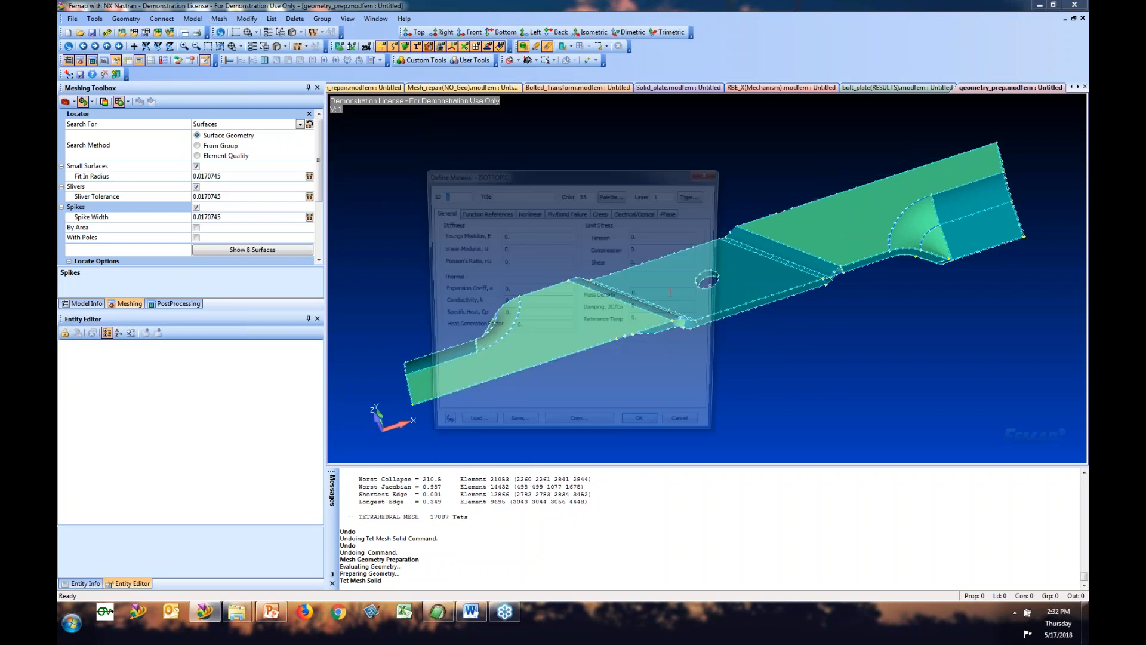
key(Return)
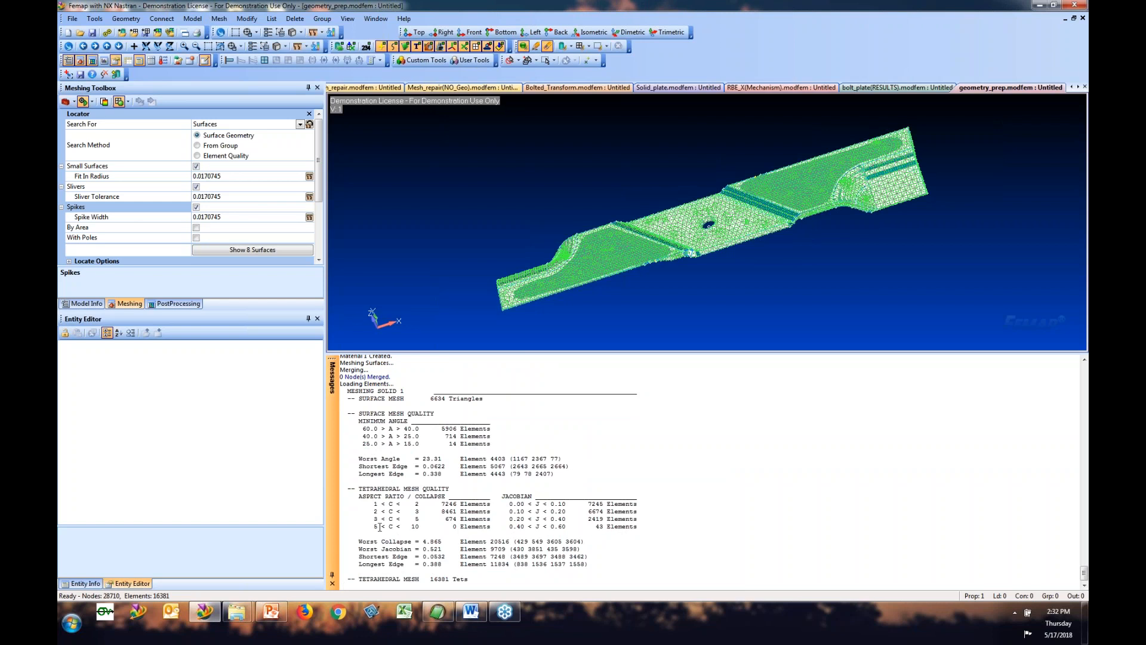
Step: Compare the new tetrahedral mesh quality report with the report from before the geometry preparation
mouse_move(374, 526)
mouse_down()
mouse_move(416, 527)
mouse_move(382, 534)
mouse_up()
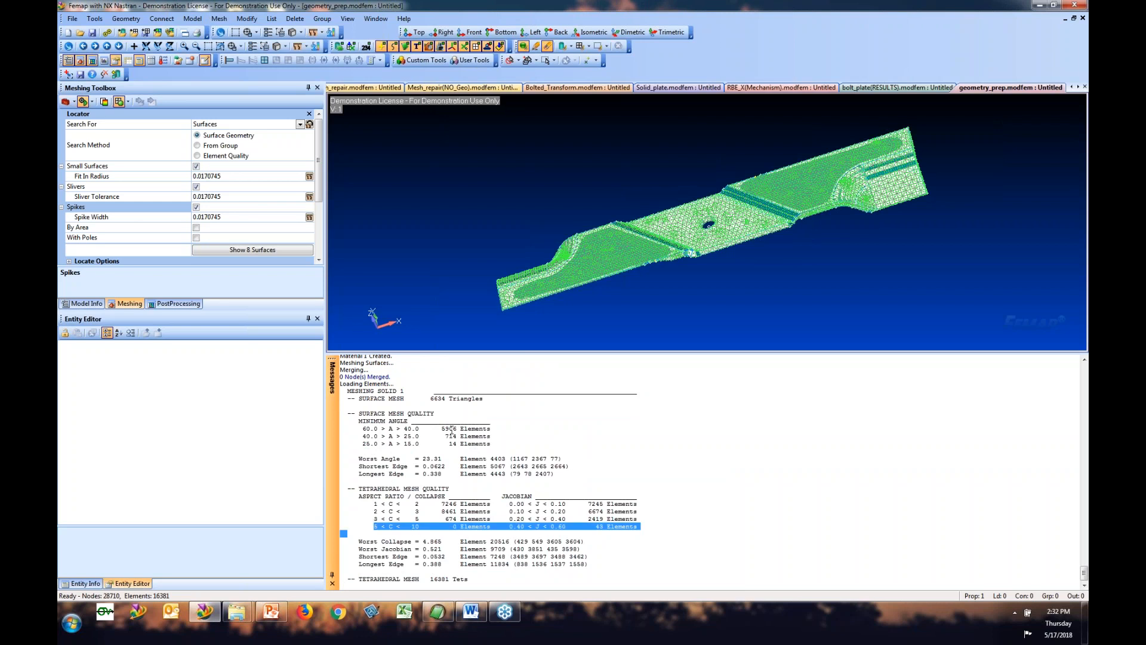
scroll(439, 448, up, 4)
scroll(439, 448, up, 1)
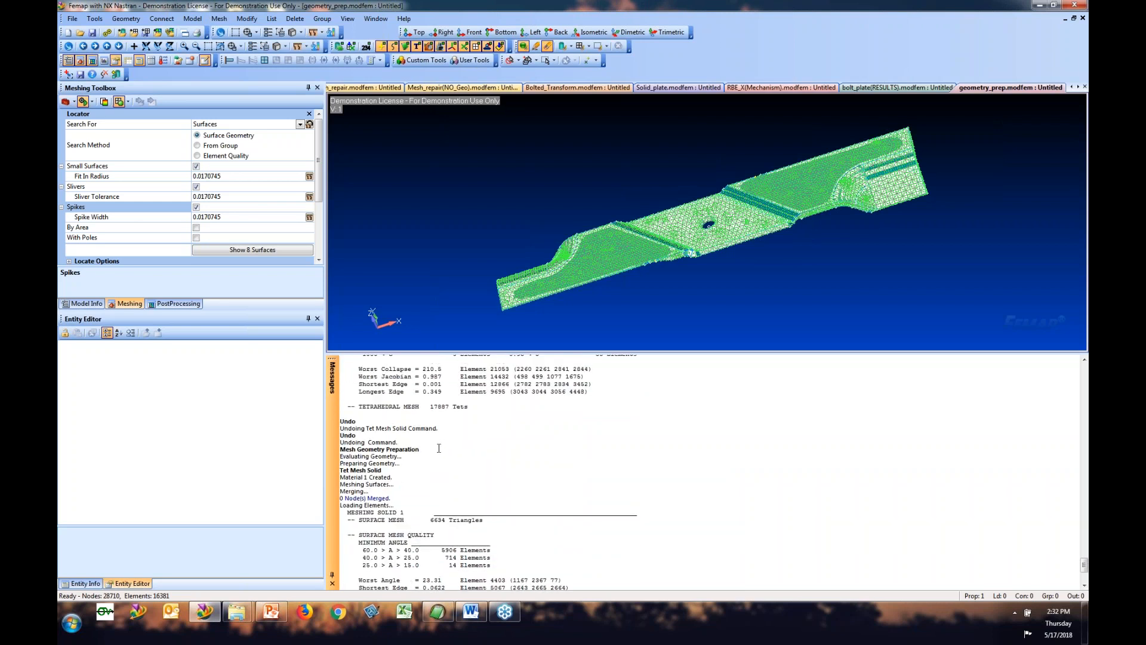
scroll(439, 448, up, 3)
scroll(439, 459, up, 1)
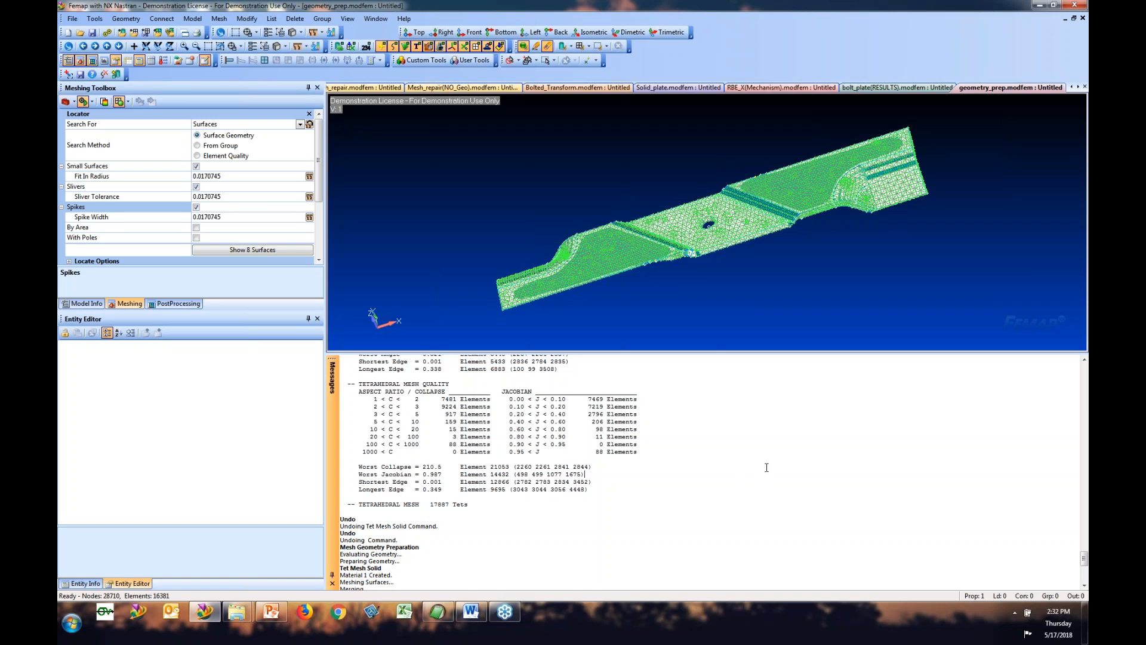
scroll(767, 467, down, 10)
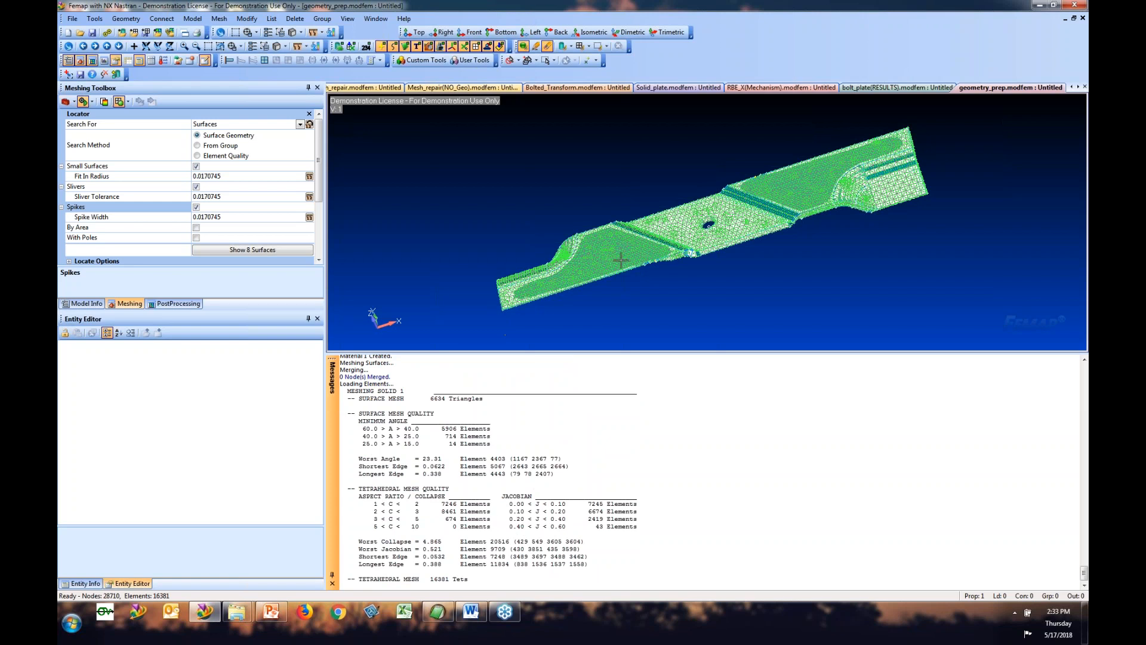
Step: Switch to the Solid_plate model and examine the junction between the solid and plate elements up close
click(876, 88)
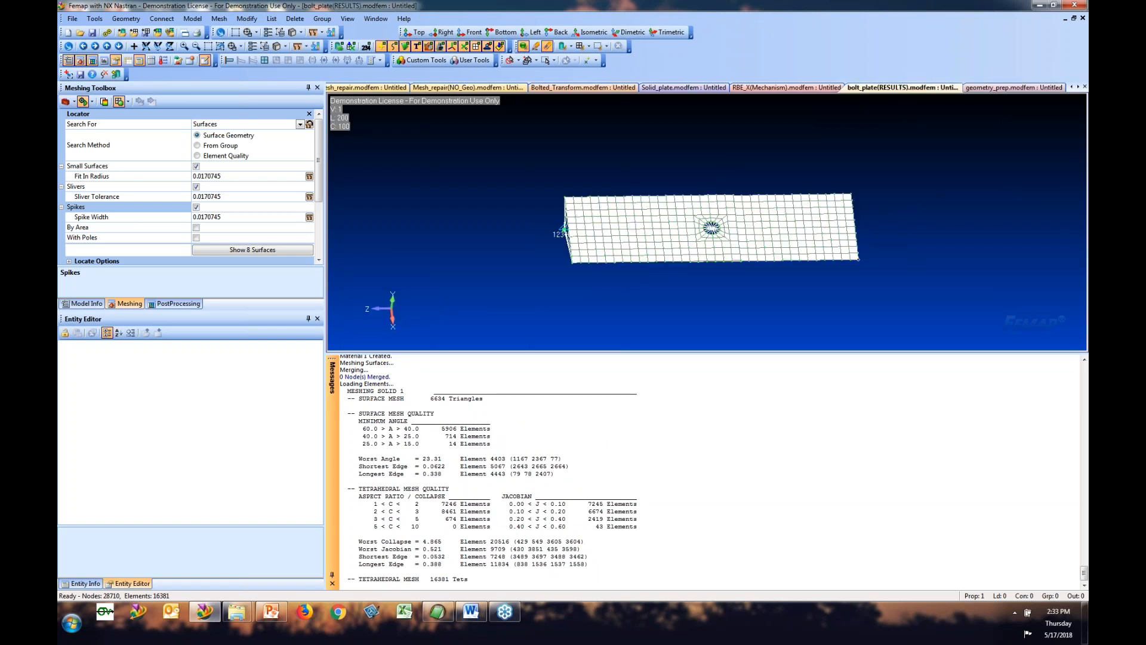
click(661, 89)
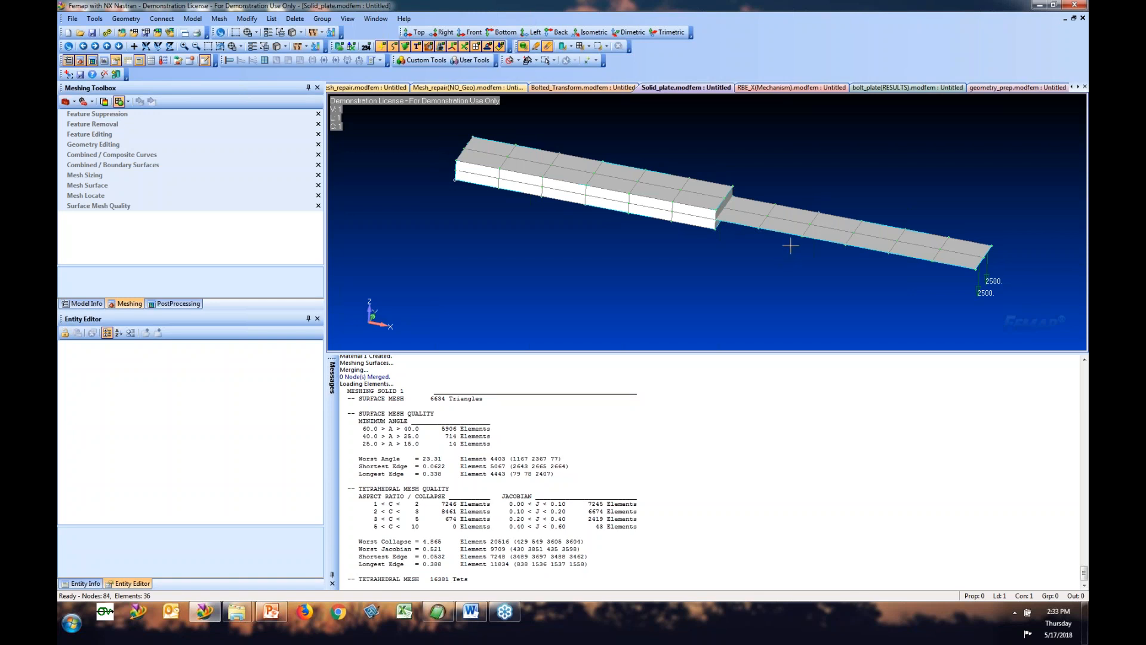
scroll(762, 231, up, 2)
scroll(762, 234, up, 2)
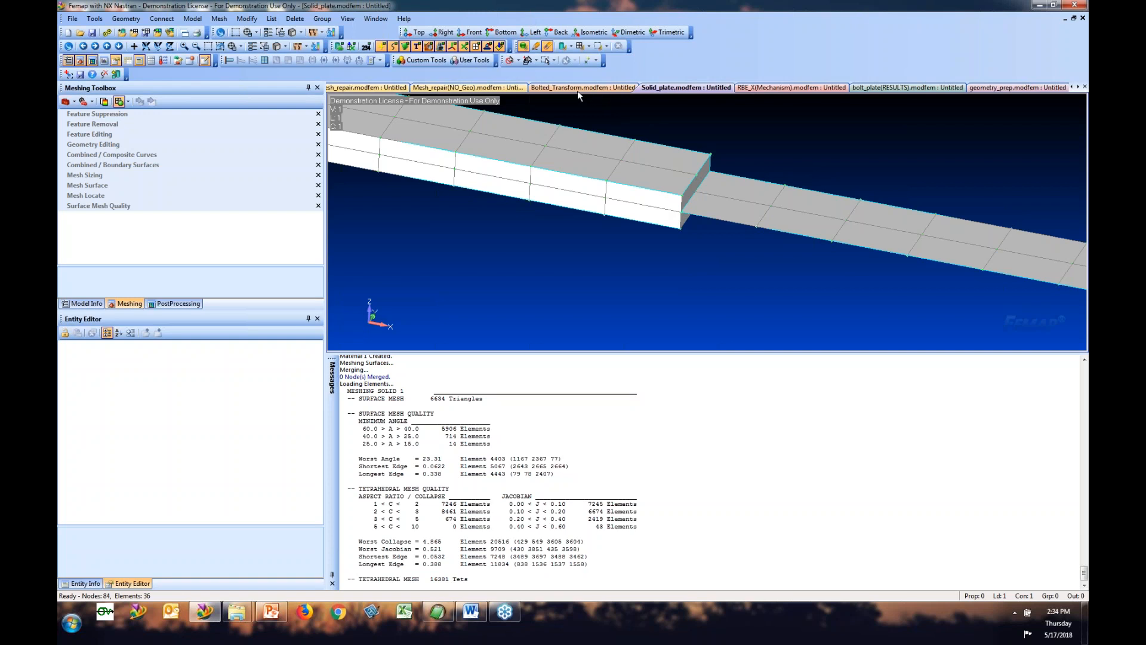
Step: Switch to the bolt_plate(RESULTS) model, enlarge the plate view, and expand the analyses and load sets in its model tree
click(873, 89)
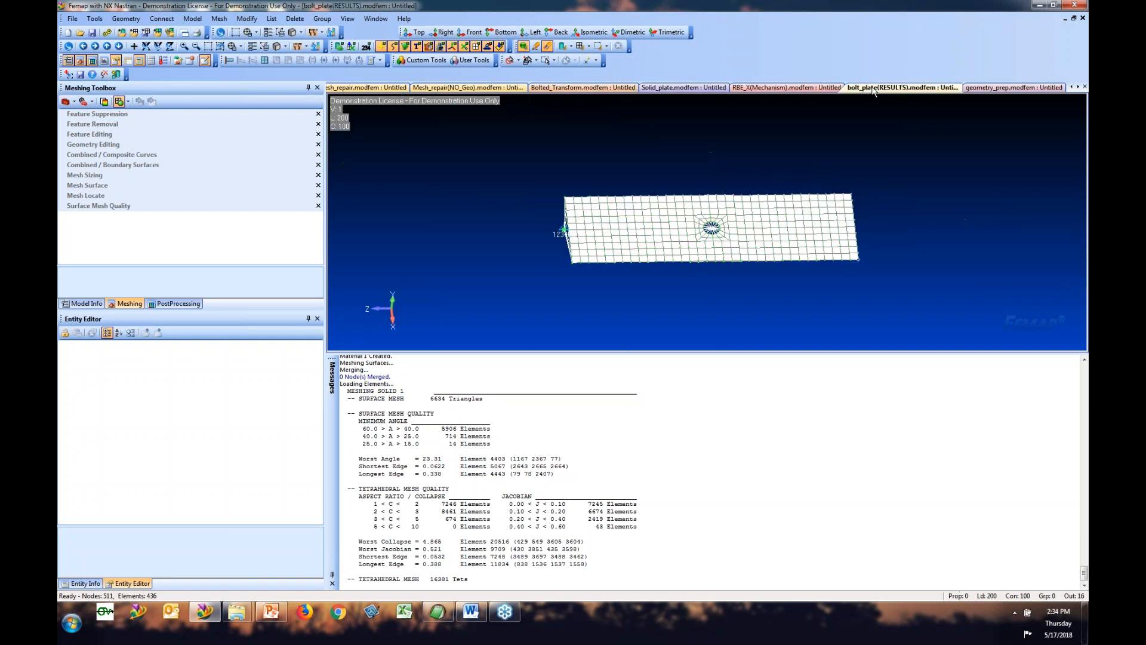
scroll(706, 269, up, 5)
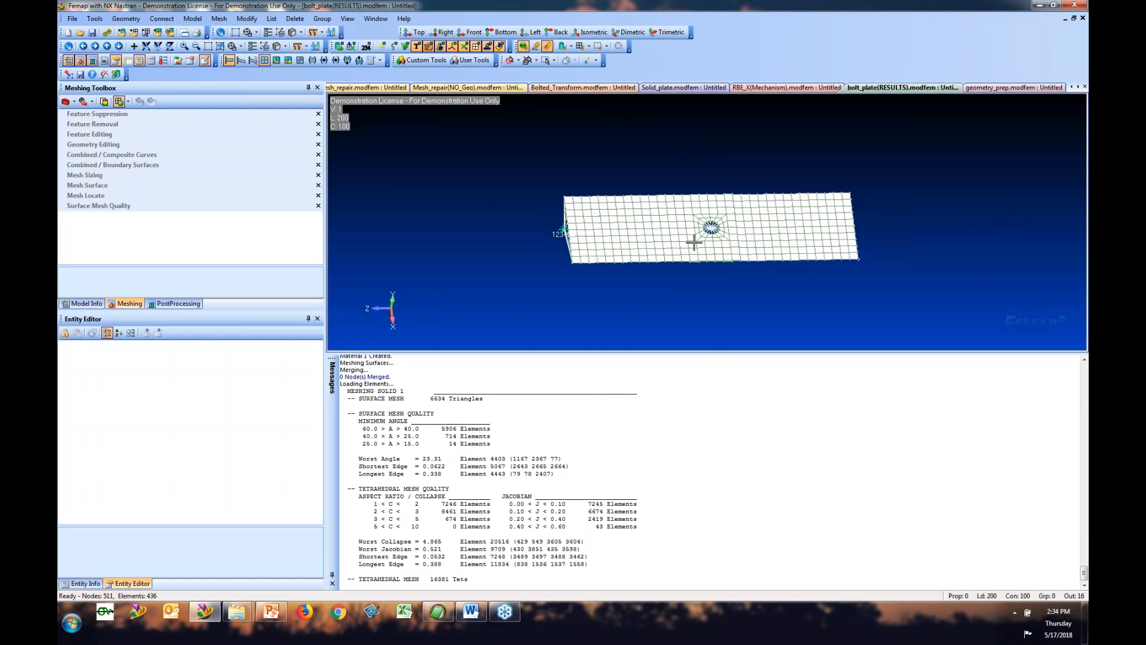
middle_drag(685, 242, 680, 335)
click(84, 303)
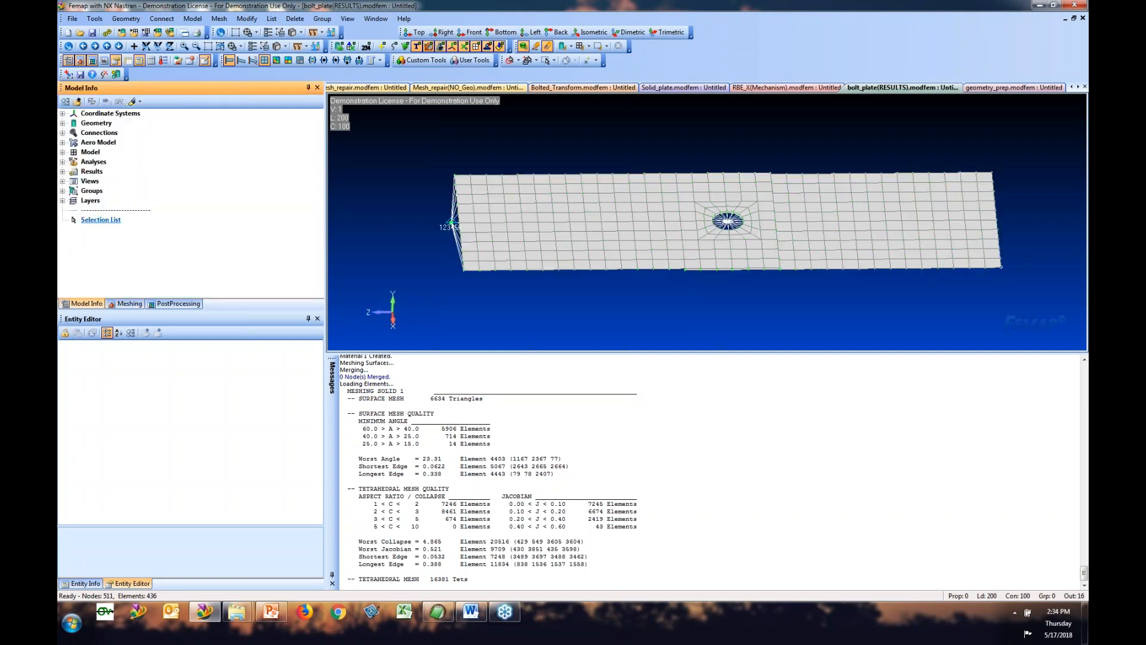
click(62, 162)
click(62, 152)
click(73, 201)
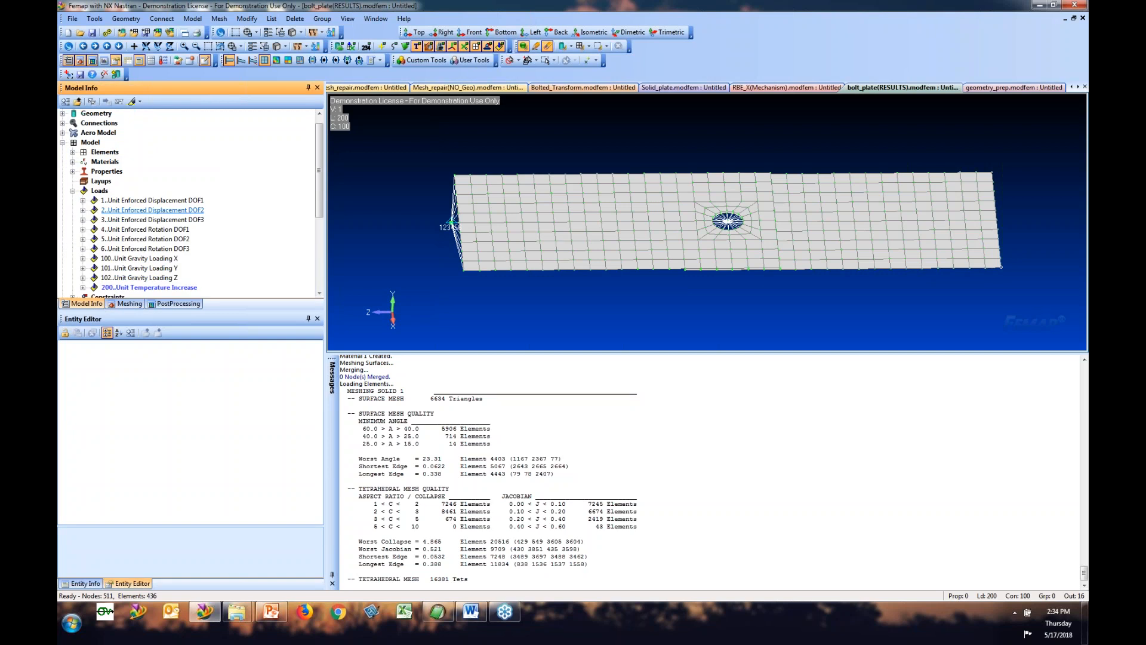
scroll(167, 209, down, 2)
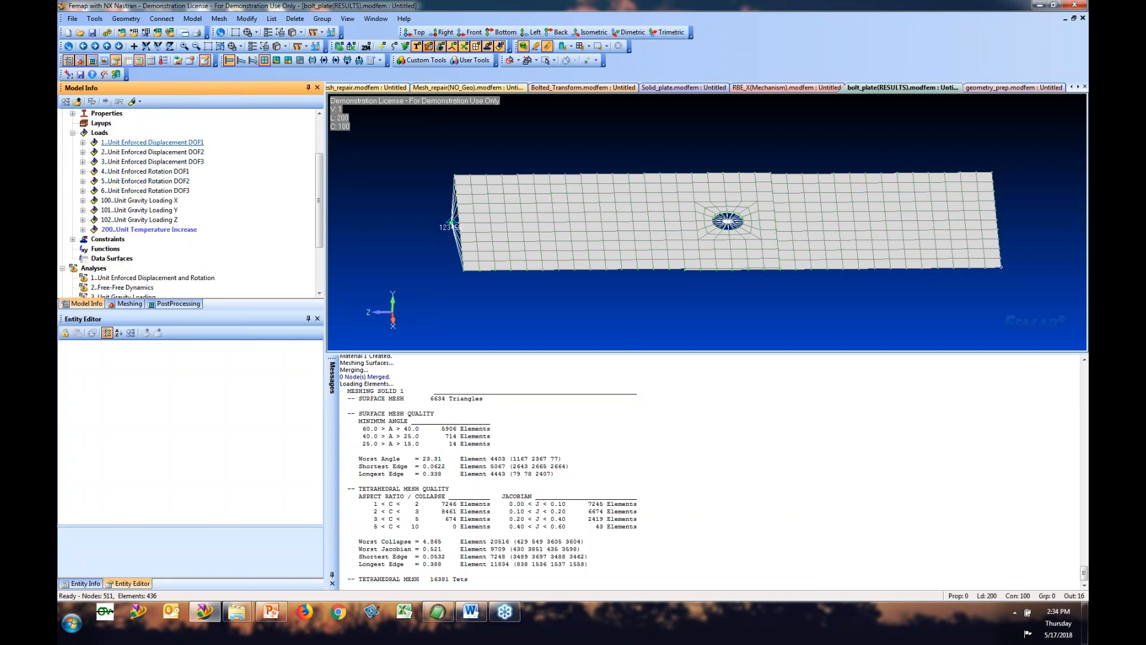
Step: Inspect the Displacement on Node definition in the Unit Enforced Displacement DOF1 load set, and collapse that load set
click(83, 142)
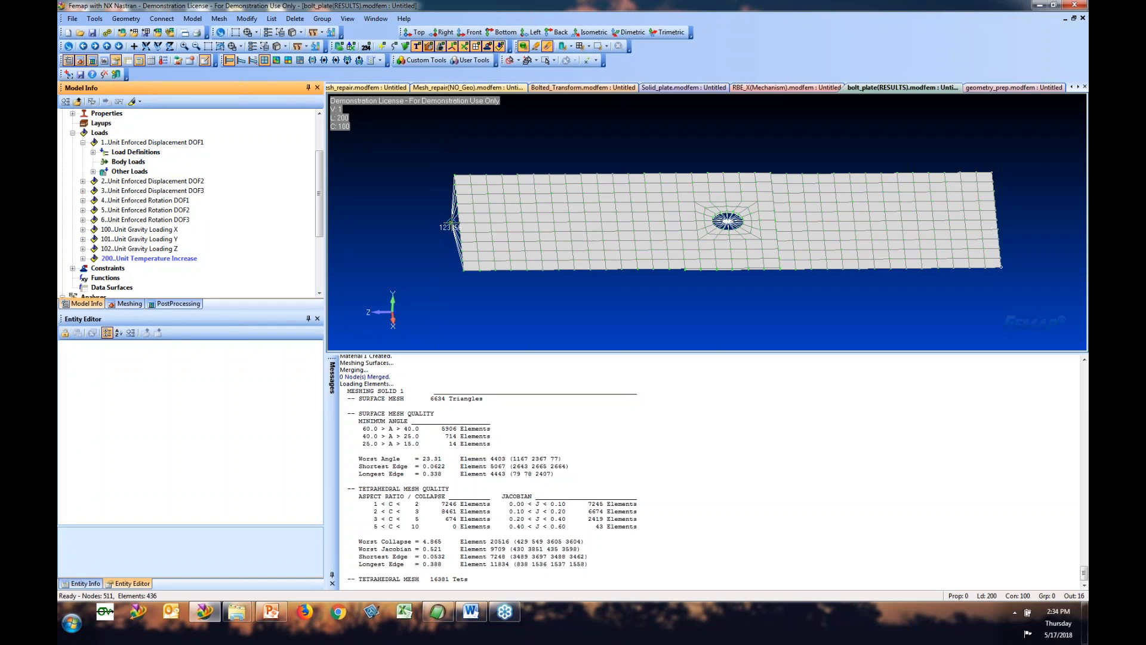
click(93, 152)
click(156, 162)
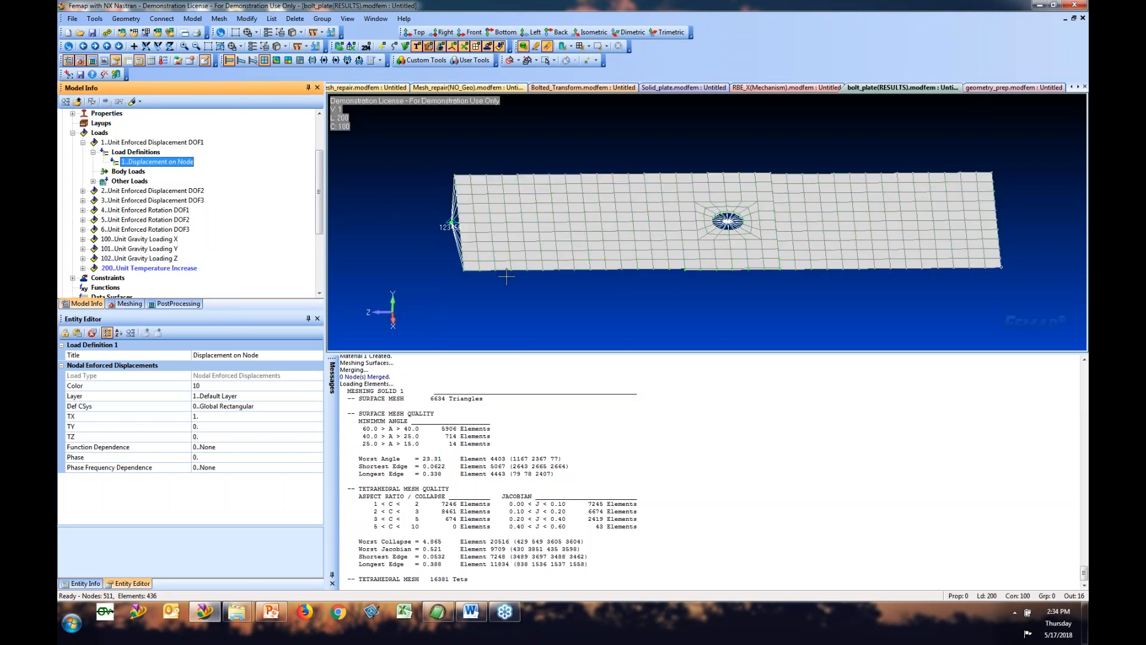
click(83, 148)
click(83, 144)
Step: Animate the NX NASTRAN Case 1 results from the Unit Enforced Displacement and Rotation study
scroll(77, 227, down, 3)
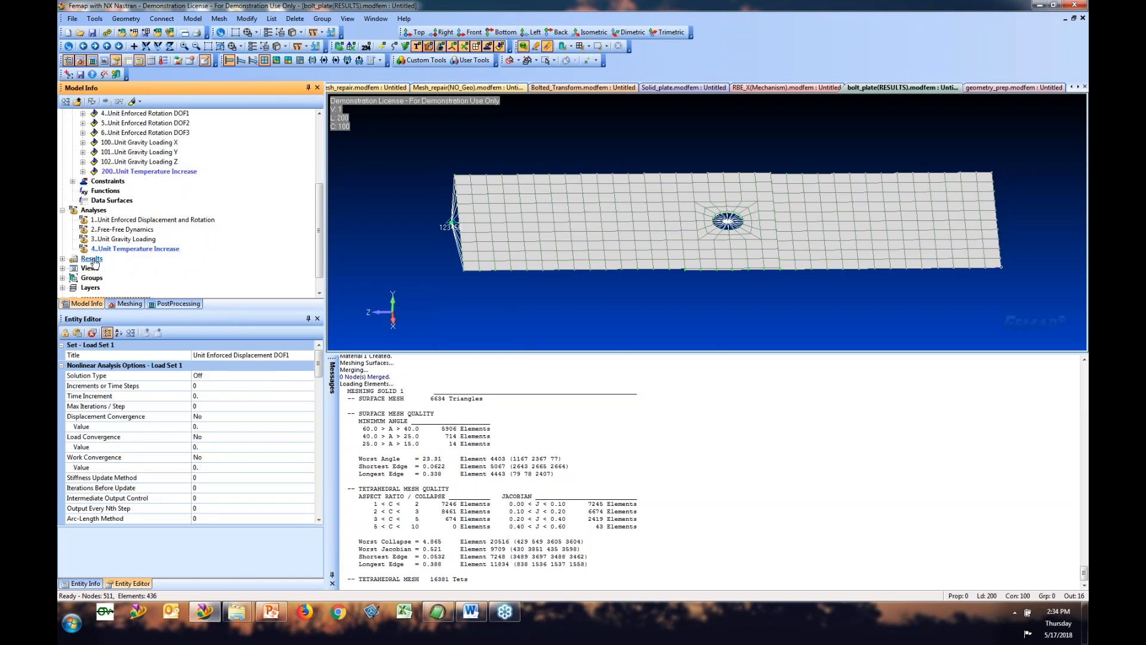
click(72, 258)
click(72, 120)
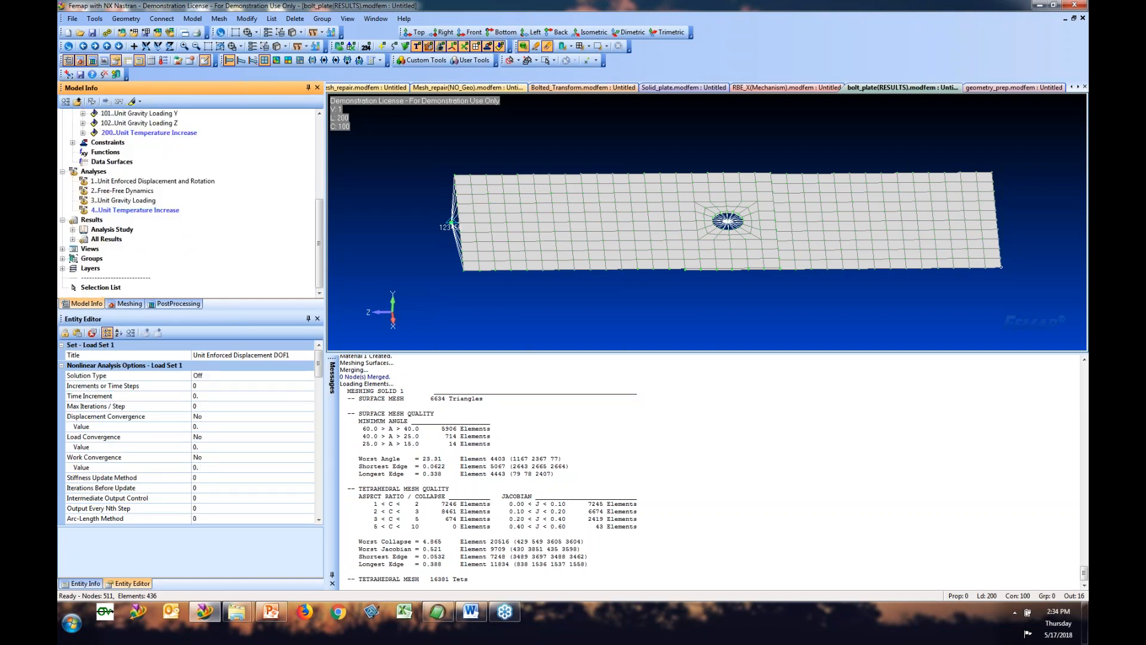
double_click(111, 230)
double_click(148, 239)
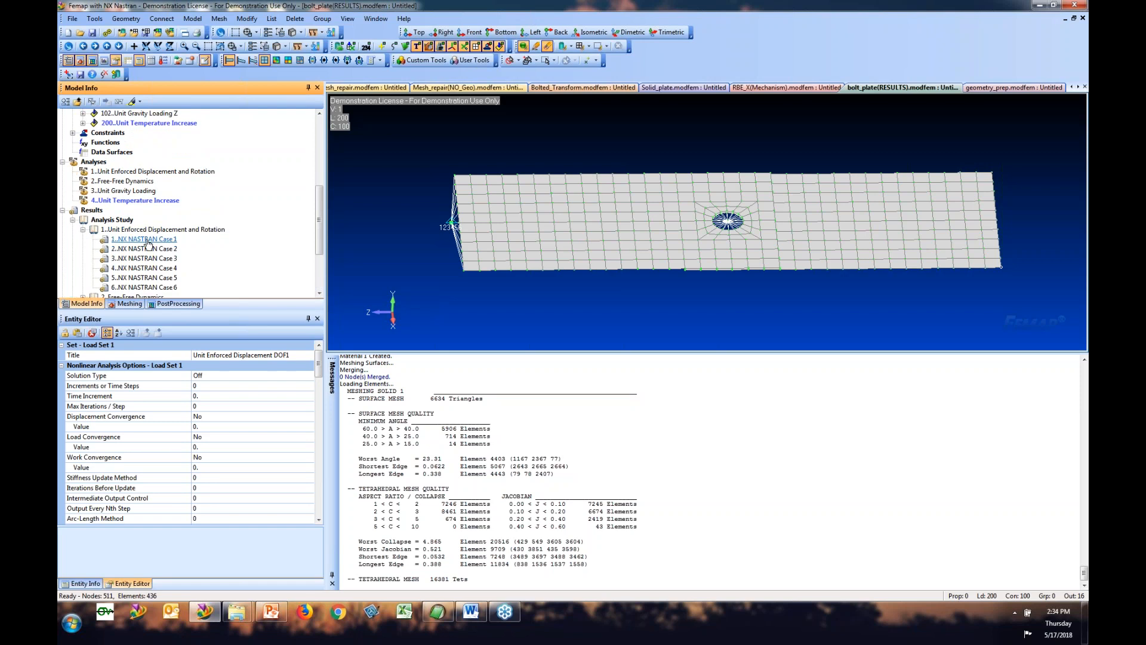
double_click(148, 242)
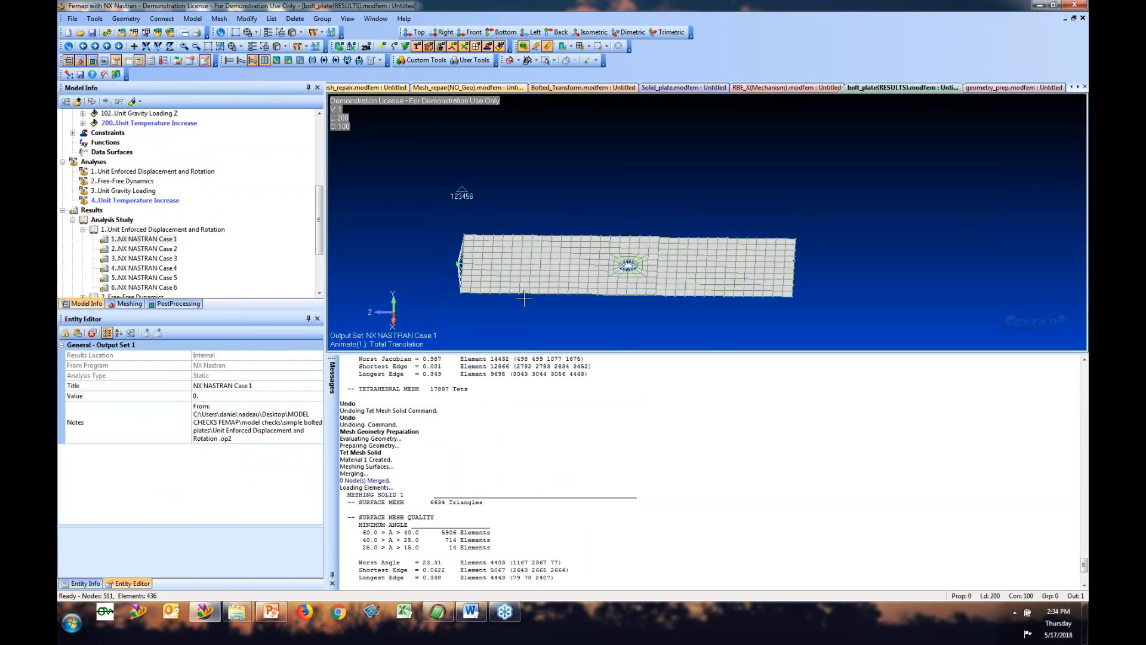
Step: Return the plate to its undeformed display and collapse the Unit Enforced Displacement and Rotation study
click(161, 249)
click(156, 258)
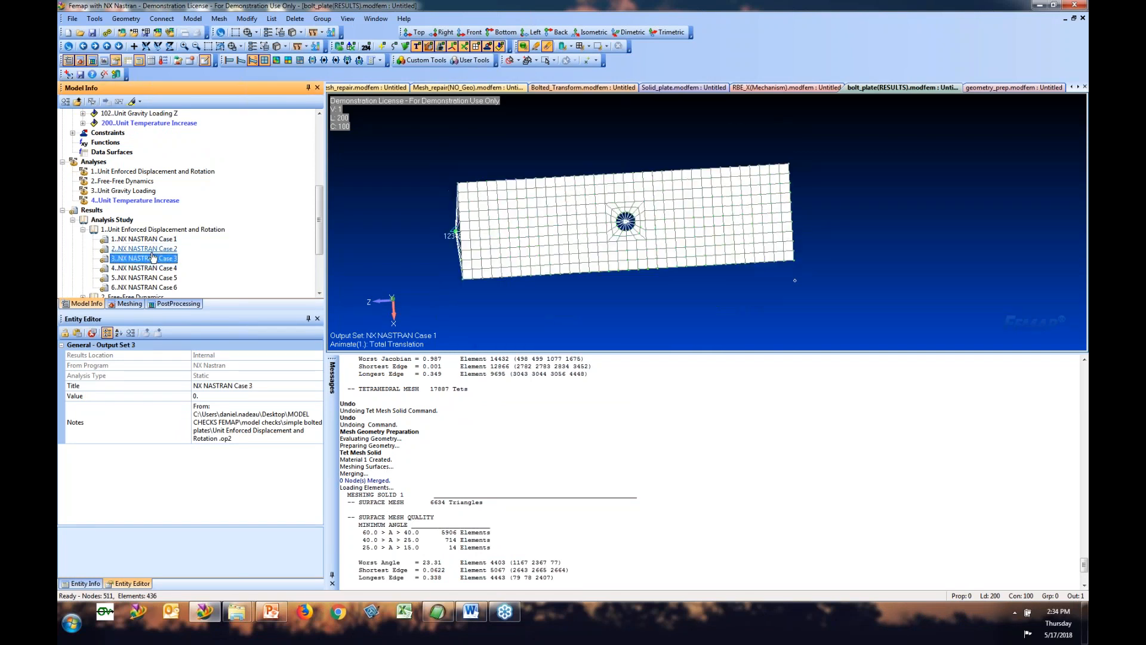
click(229, 62)
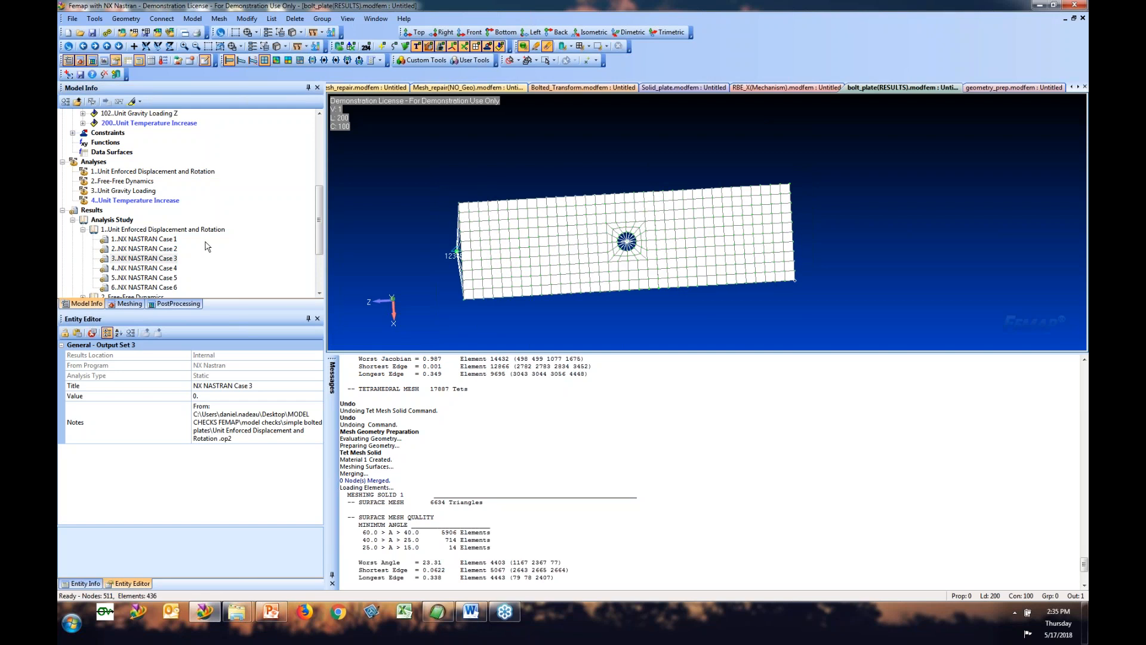
click(81, 230)
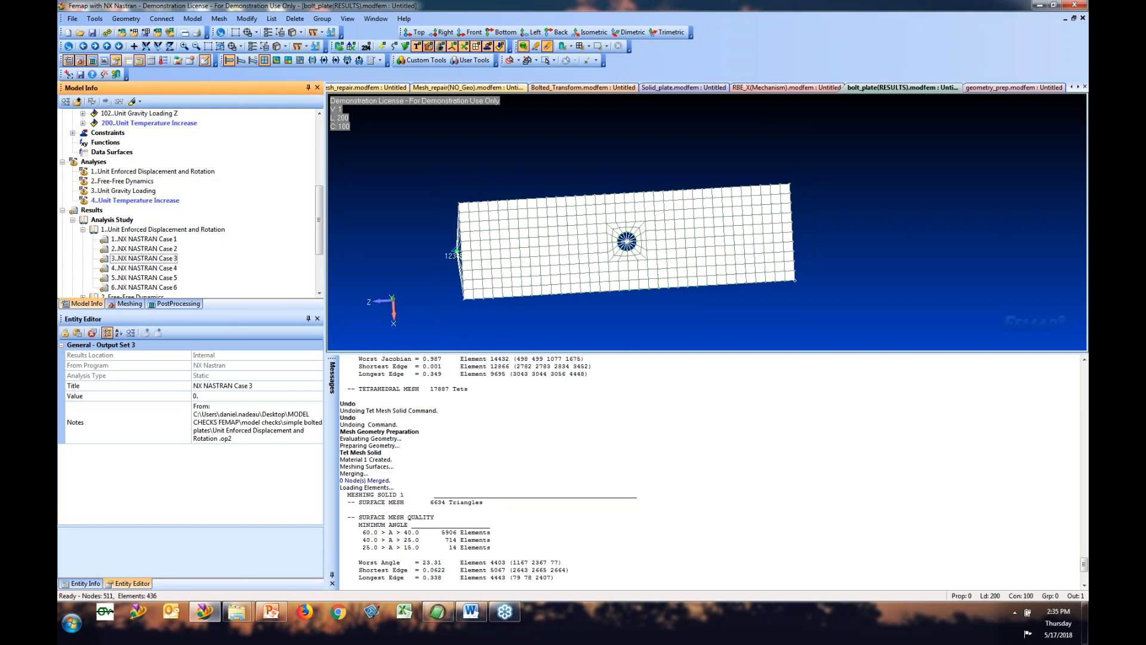
click(83, 230)
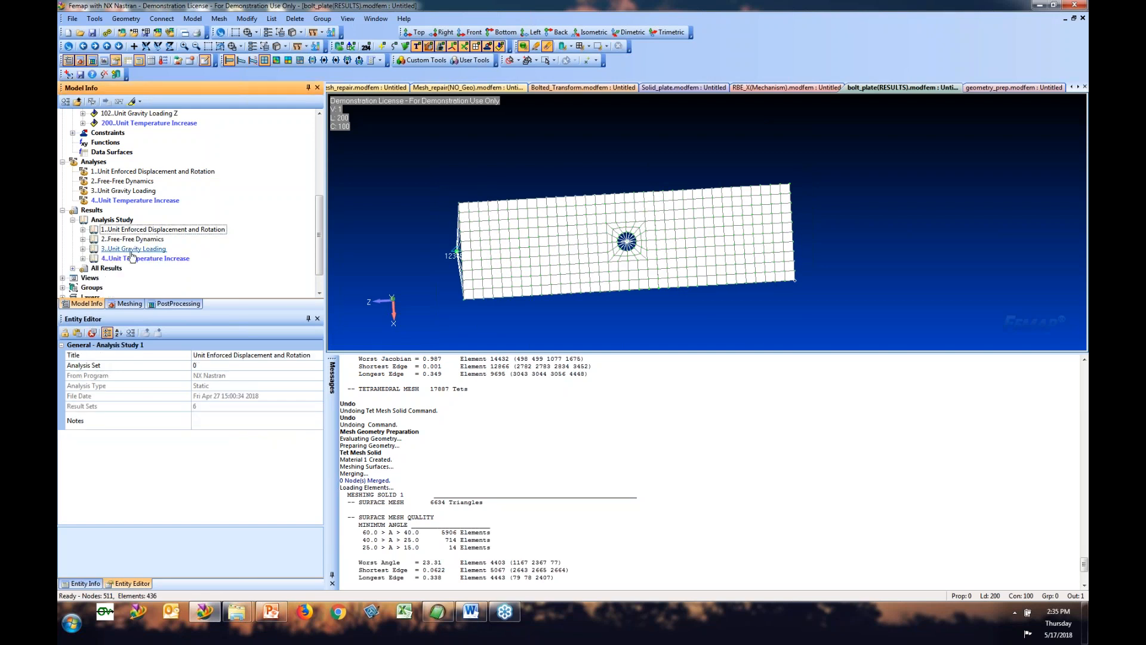
Step: Expand the Free-Free Dynamics study and select Modes 1 through 6 to review the rigid body frequencies
click(84, 239)
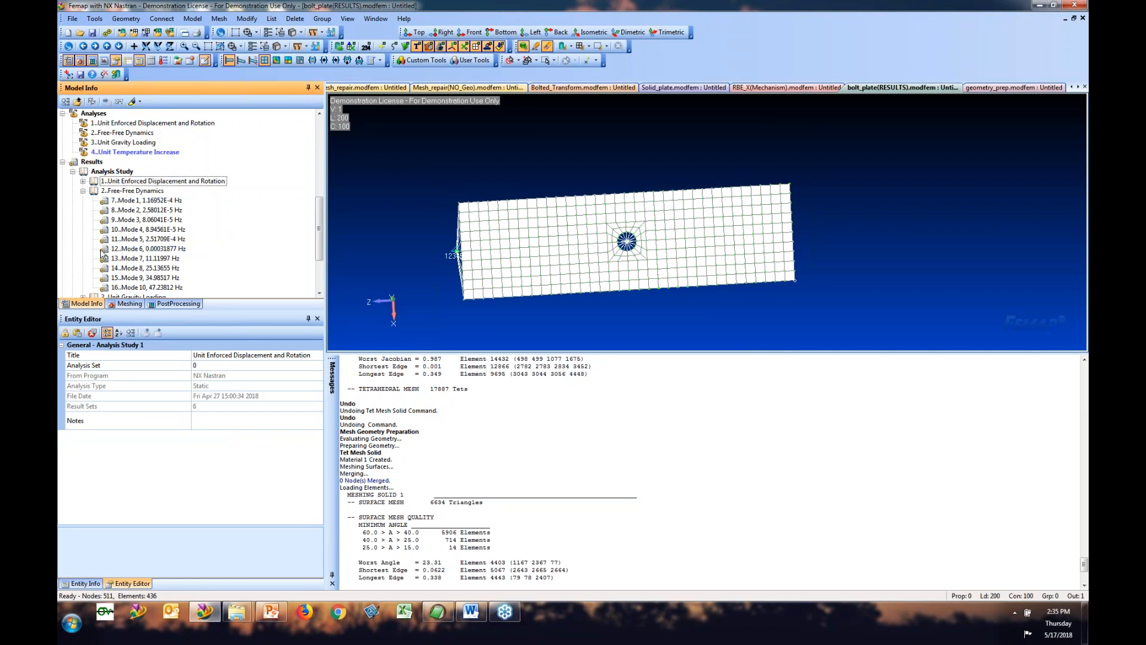
click(161, 202)
scroll(178, 194, down, 1)
shift+click(177, 220)
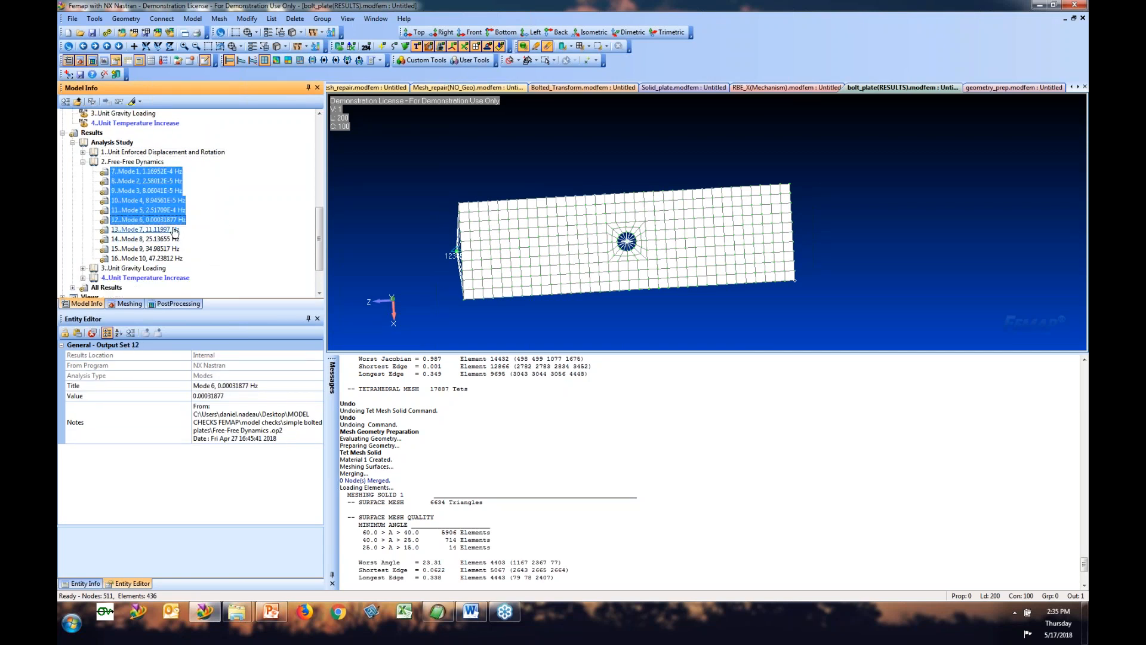
Step: Switch to EditPad Lite and examine the rigid body strain energy checks in the Unit Enforced Displacement and Rotation .f06 file
click(447, 618)
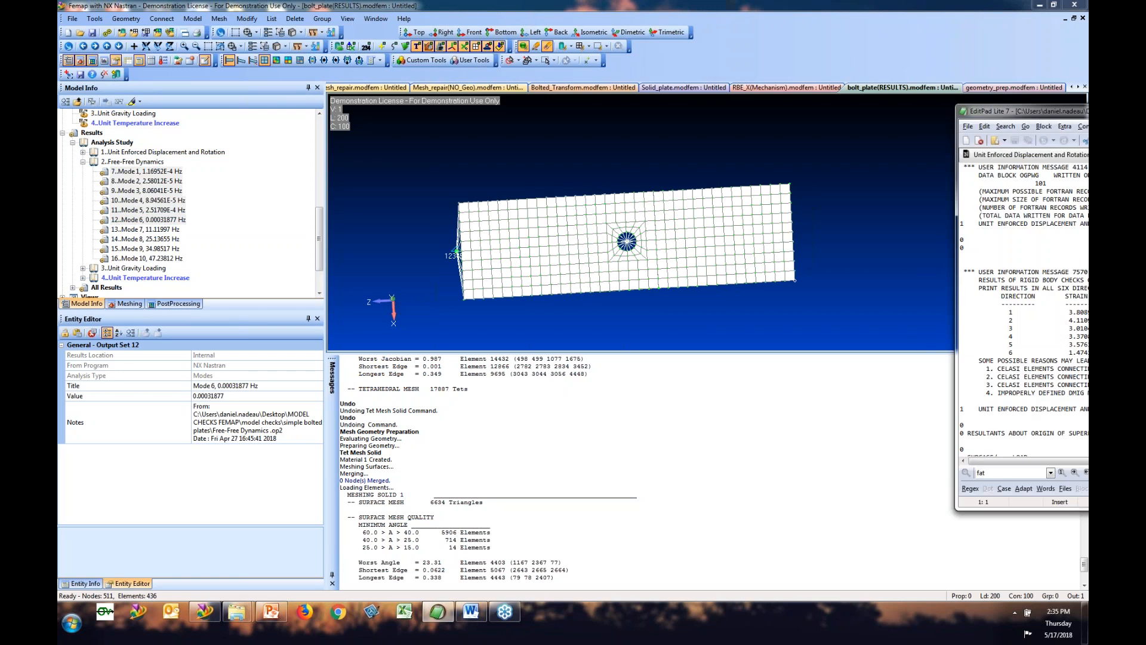
drag(1087, 109, 771, 91)
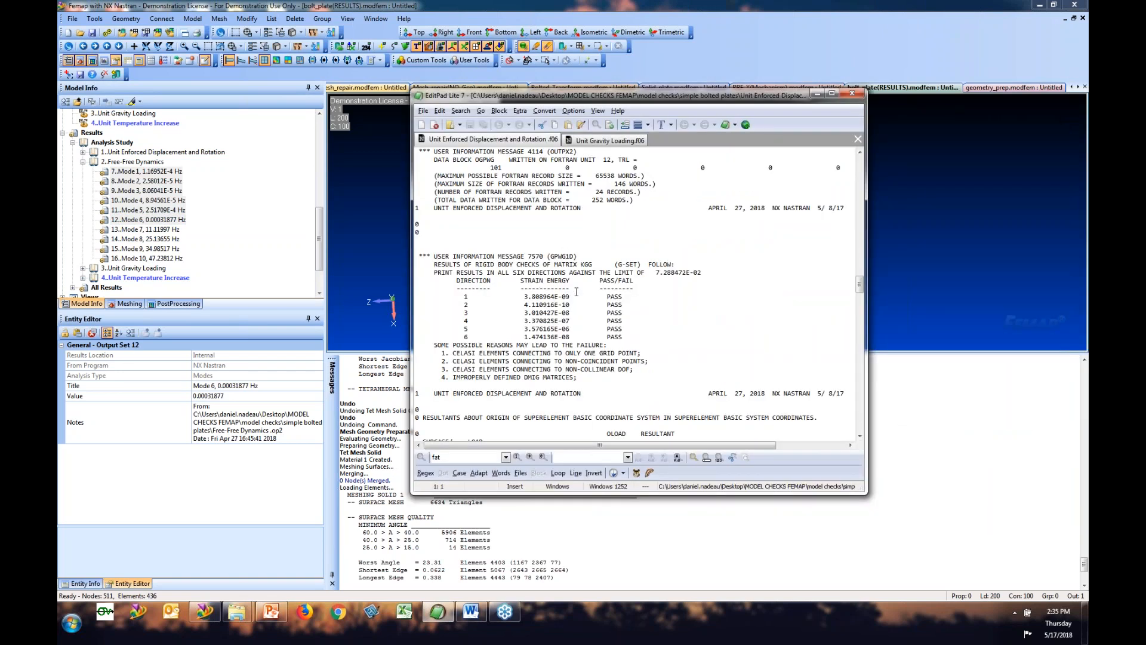
scroll(577, 292, up, 1)
double_click(621, 321)
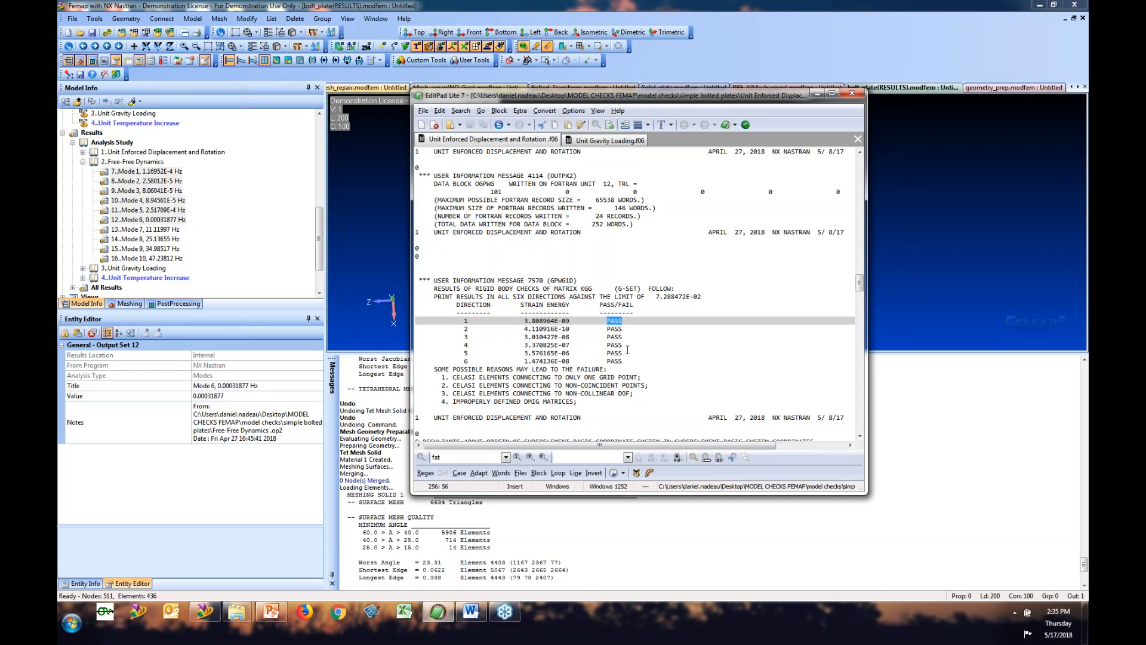
scroll(628, 350, down, 3)
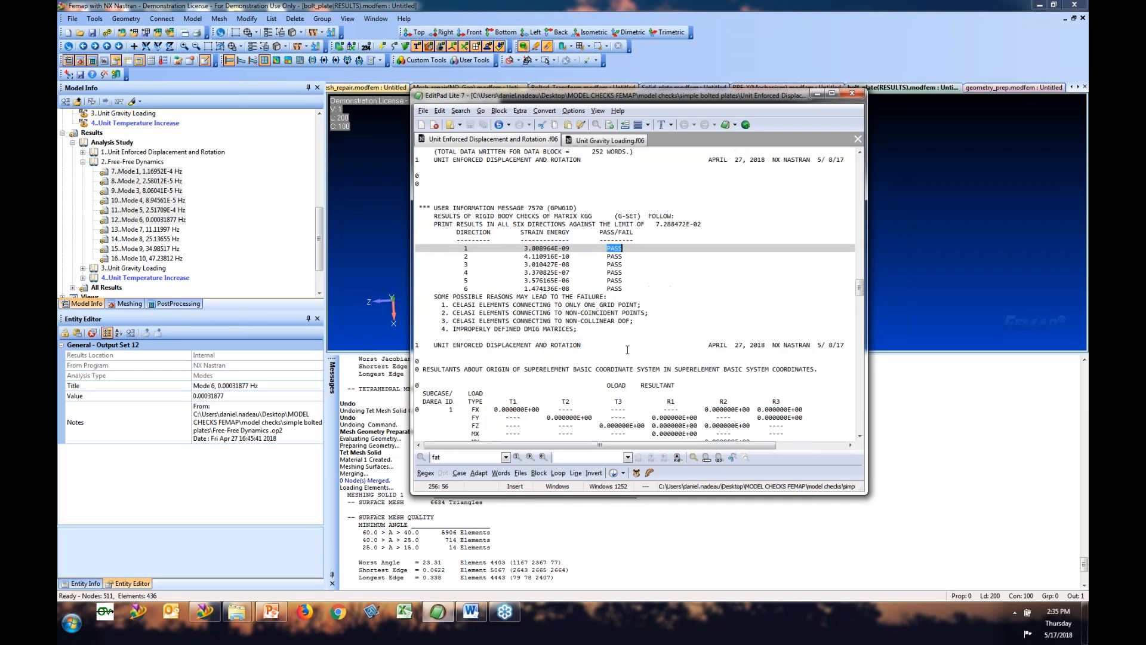
Step: Examine the F-set rigid body check results of matrix KFF in the Unit Enforced Displacement and Rotation .f06 file
scroll(628, 349, down, 8)
scroll(627, 350, down, 14)
scroll(628, 350, down, 9)
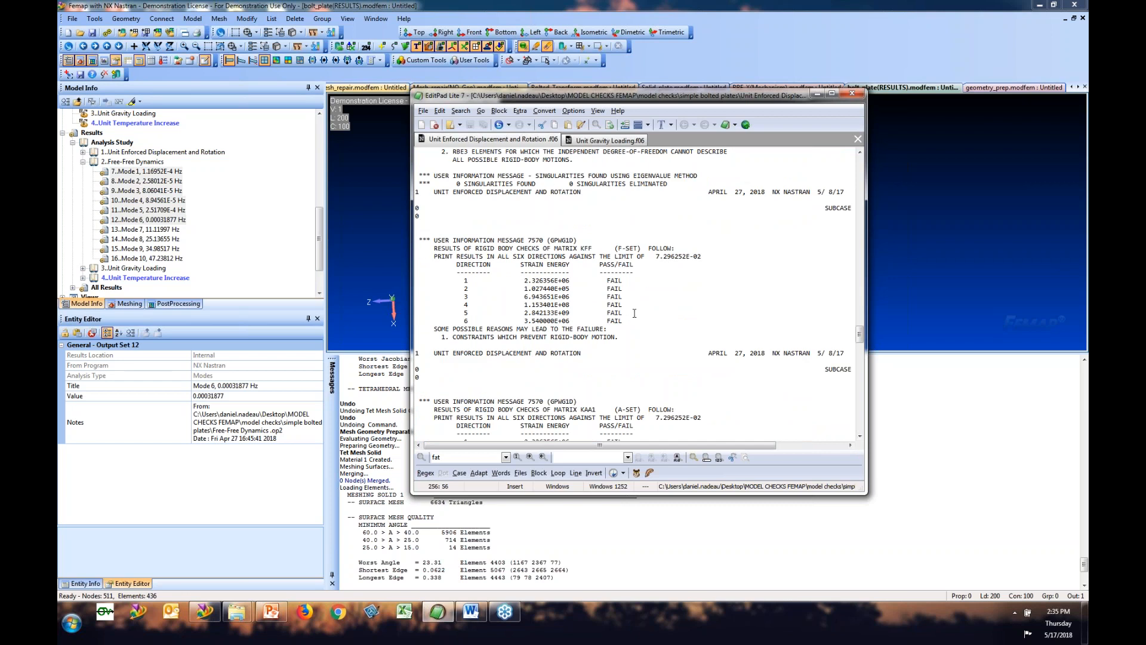
scroll(633, 314, up, 1)
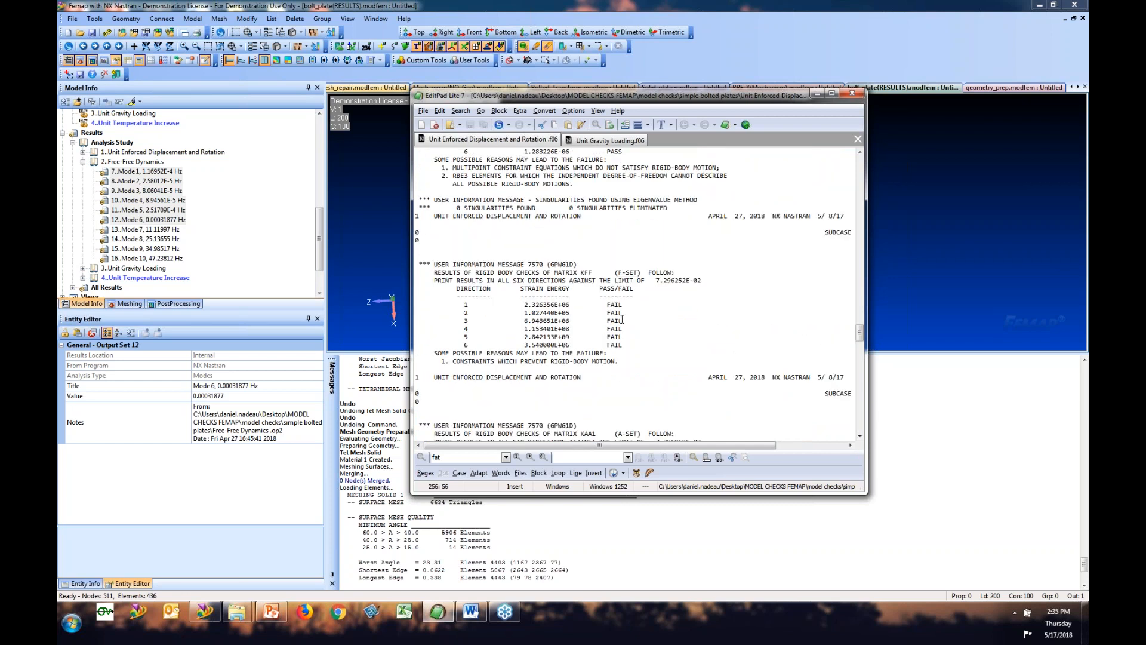
scroll(622, 319, up, 4)
Step: Bring up the Unit Gravity Loading .f06 file and examine the mass and center of gravity in its grid point weight output
click(597, 142)
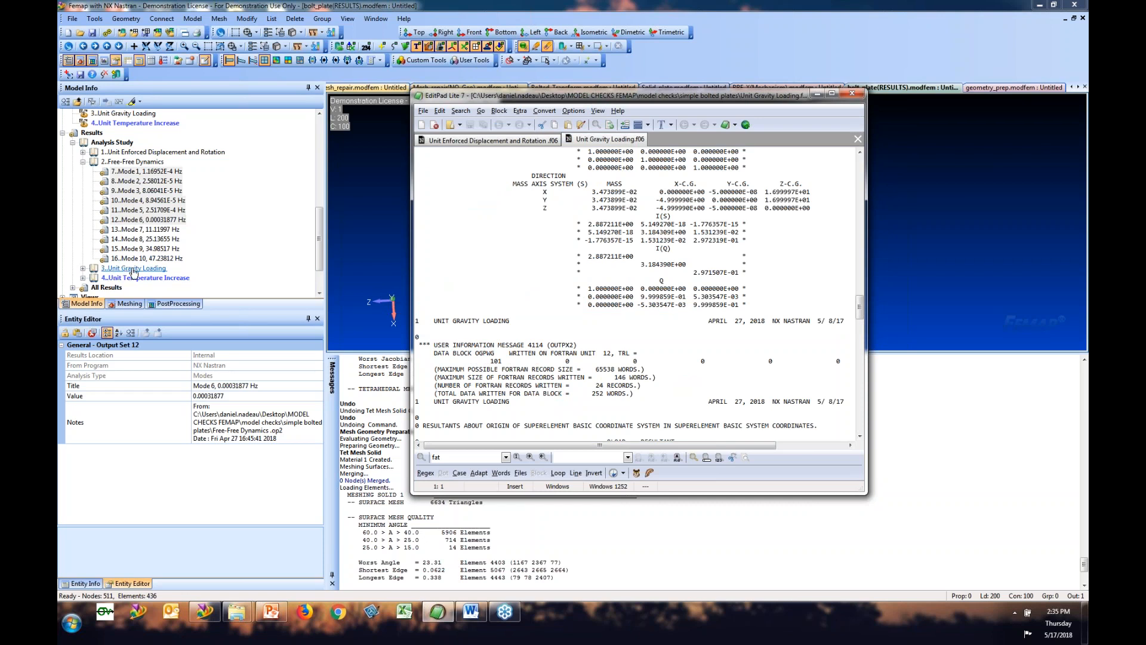
click(533, 289)
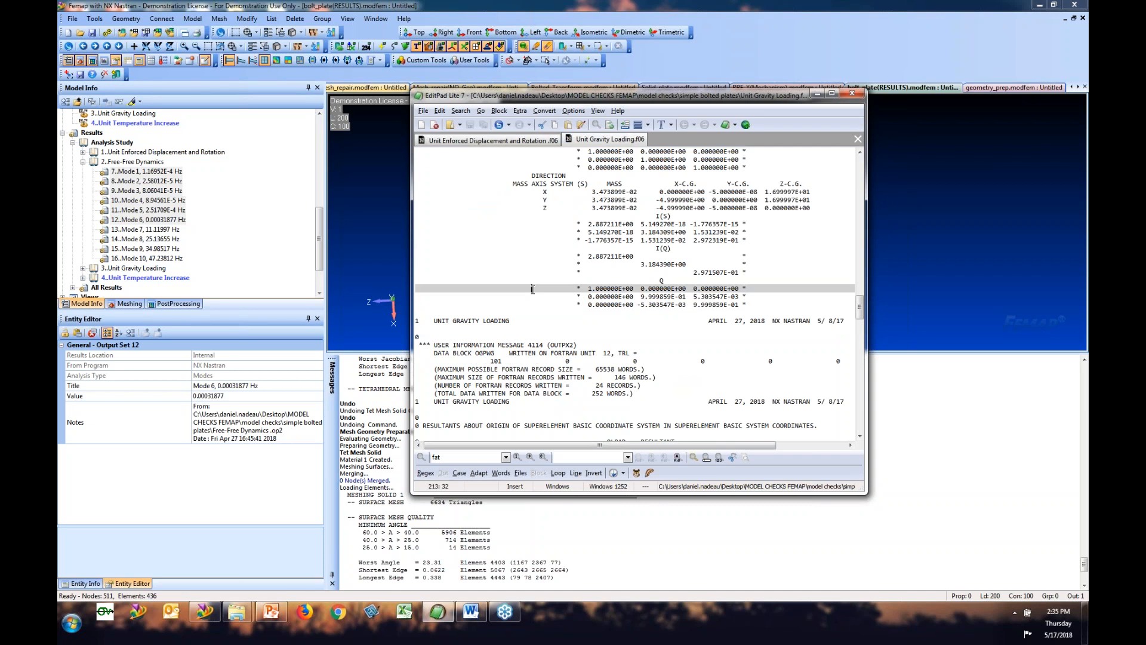
scroll(549, 291, up, 1)
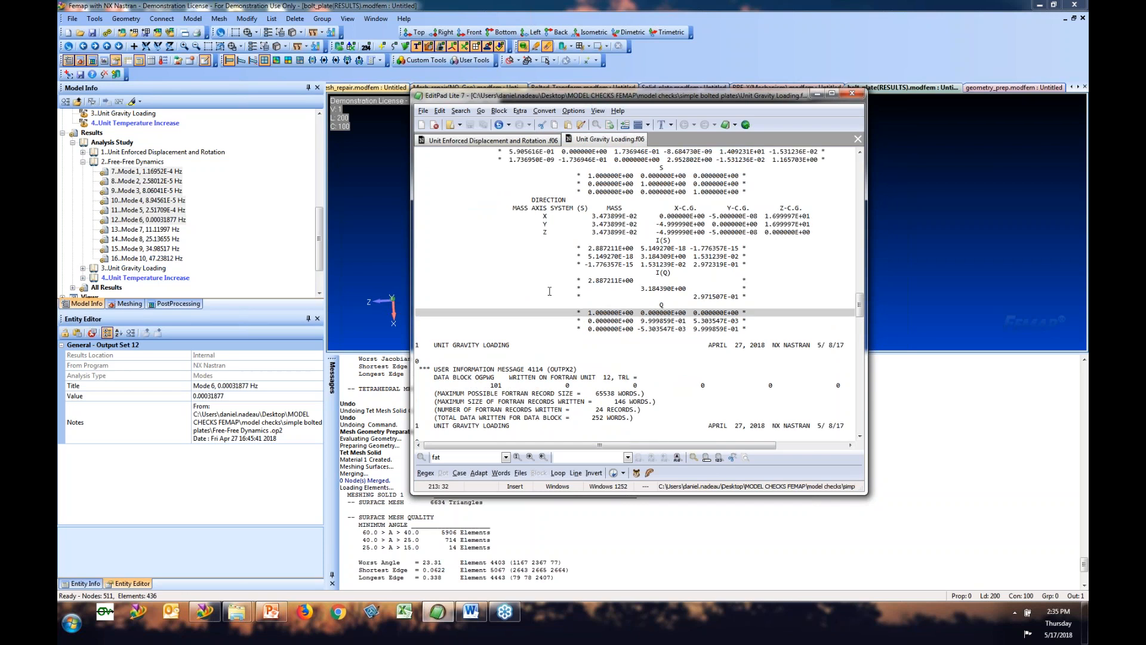
scroll(549, 291, up, 1)
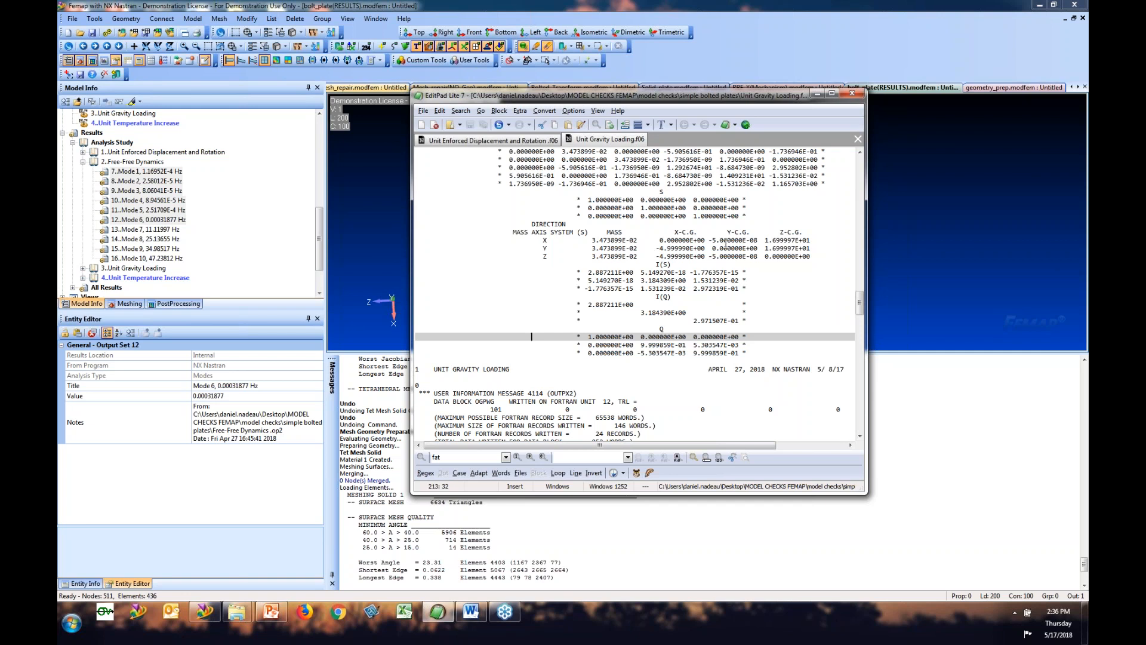
Step: Examine the OLOAD RESULTANT table for the three subcases in the Unit Gravity Loading .f06 file
scroll(726, 245, down, 3)
scroll(687, 279, down, 4)
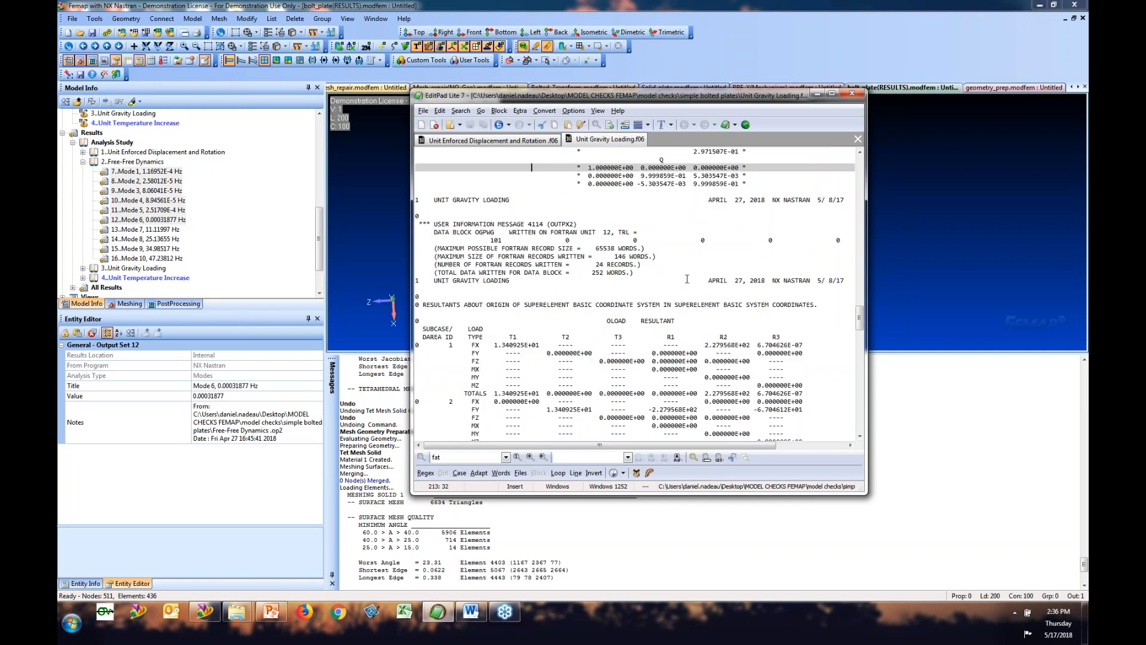
scroll(687, 279, down, 5)
scroll(732, 429, down, 1)
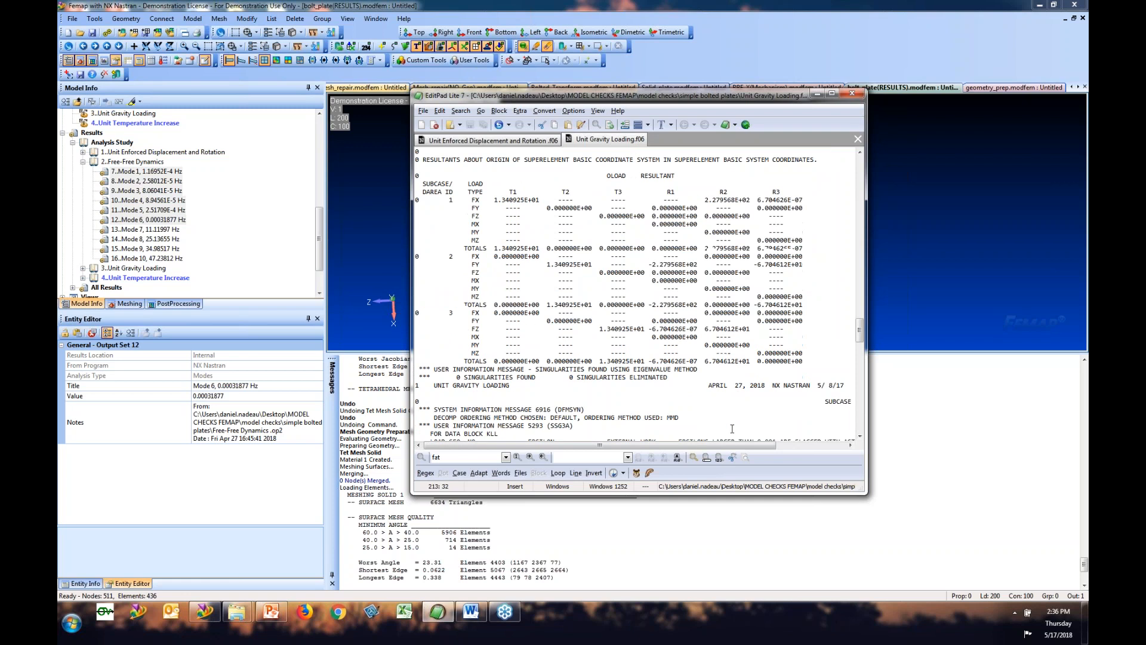
scroll(731, 428, down, 1)
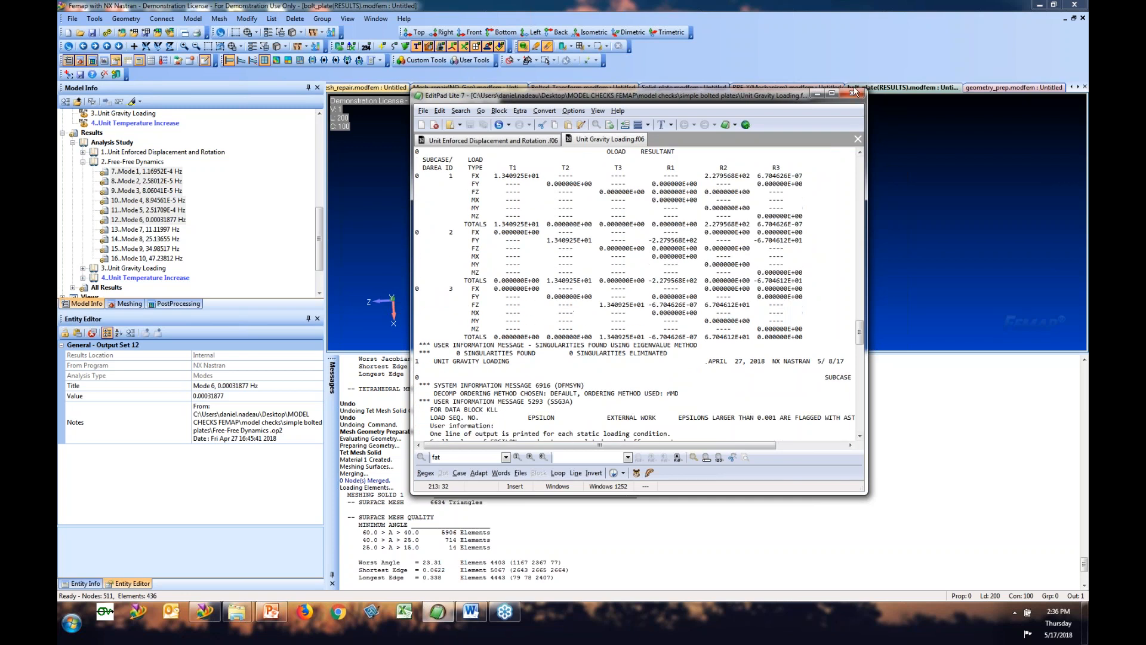
Step: Maximize the EditPad Lite window and highlight the SPCFORCE RESULTANT heading below the epsilon output
click(832, 94)
scroll(448, 334, up, 1)
drag(250, 463, 319, 463)
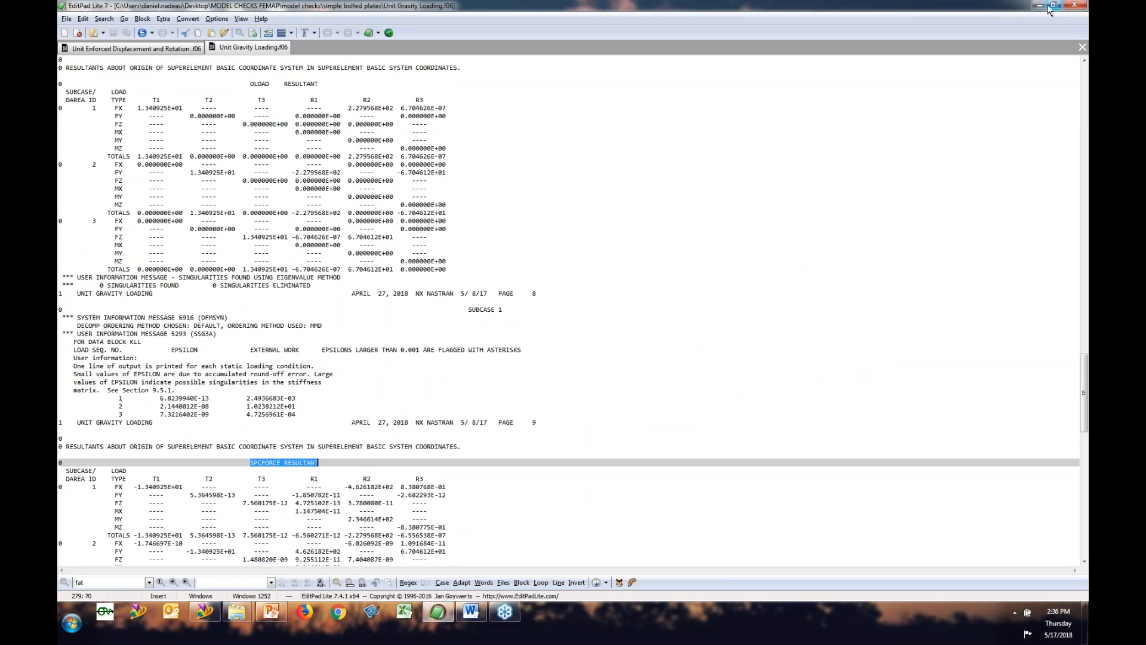
Step: Return to Femap to collapse the Free-Free Dynamics study, and switch to the PowerPoint presentation
click(1040, 7)
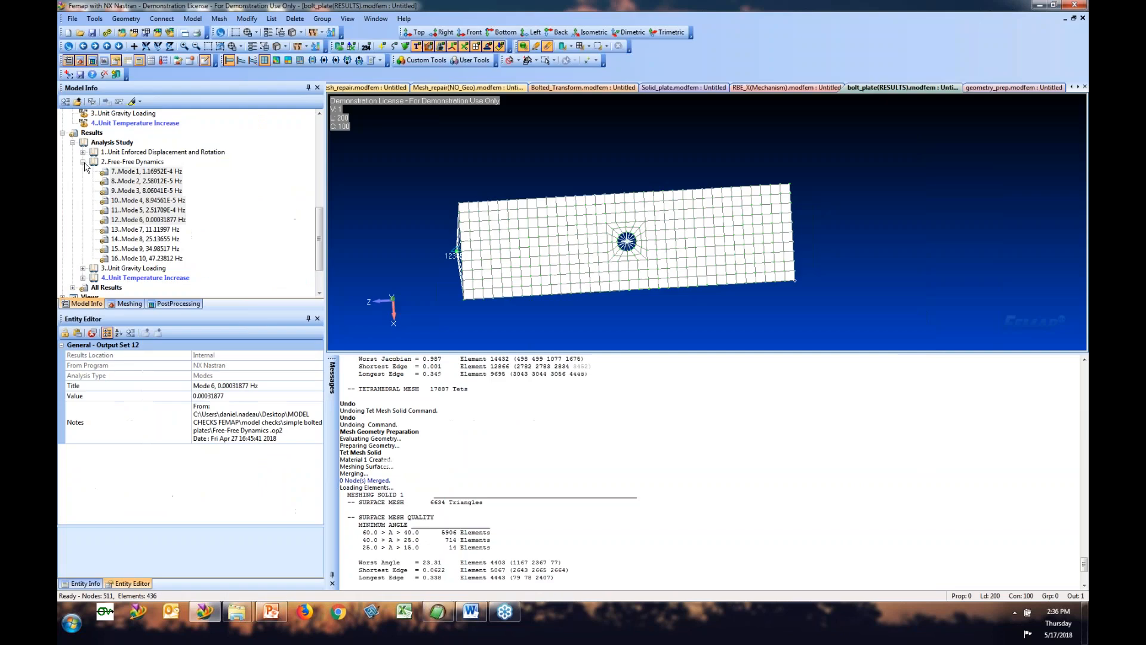
click(83, 168)
click(267, 613)
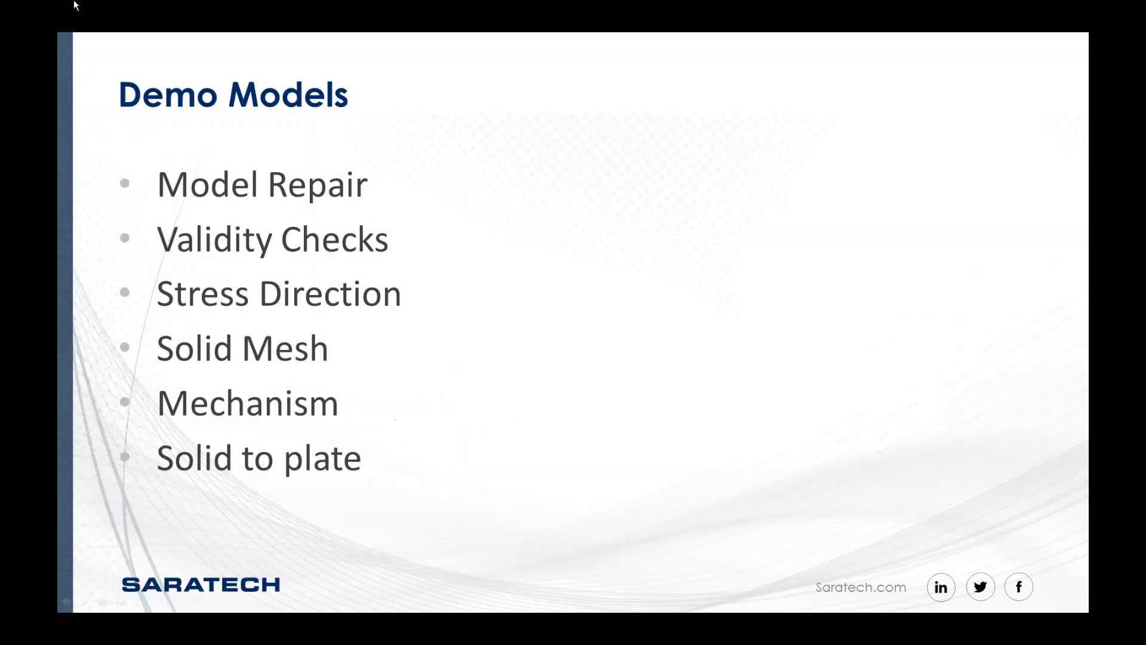
click(438, 298)
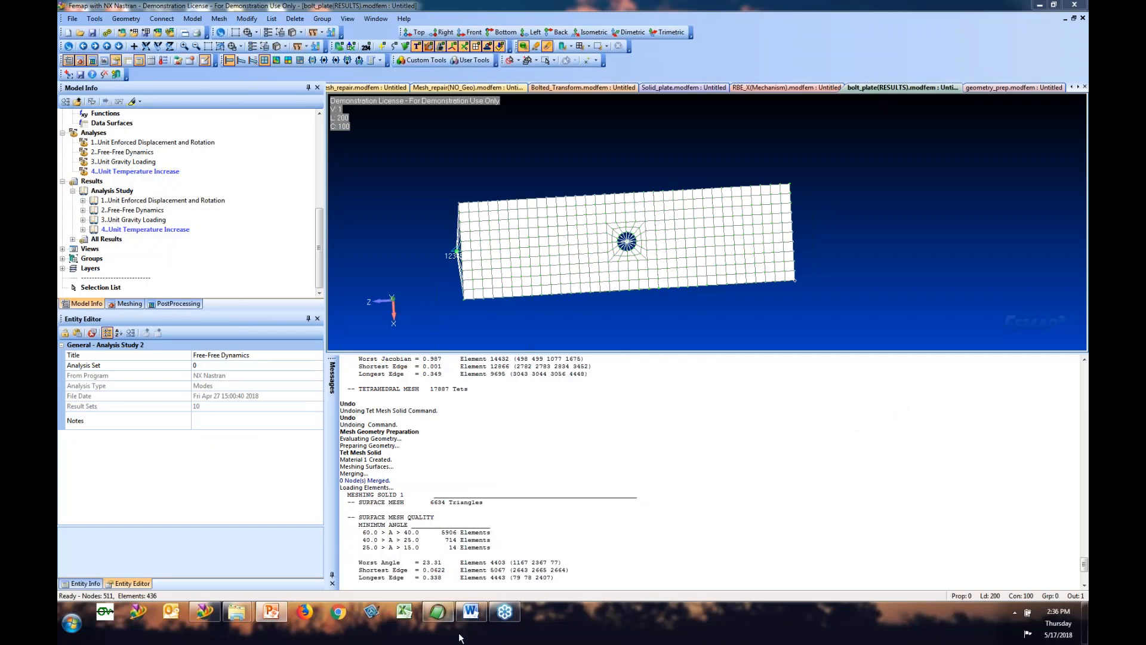
Step: Switch to the FEA CHECKS document in Word and review its table of contents and Mathematical Model Validity Checks section
click(476, 620)
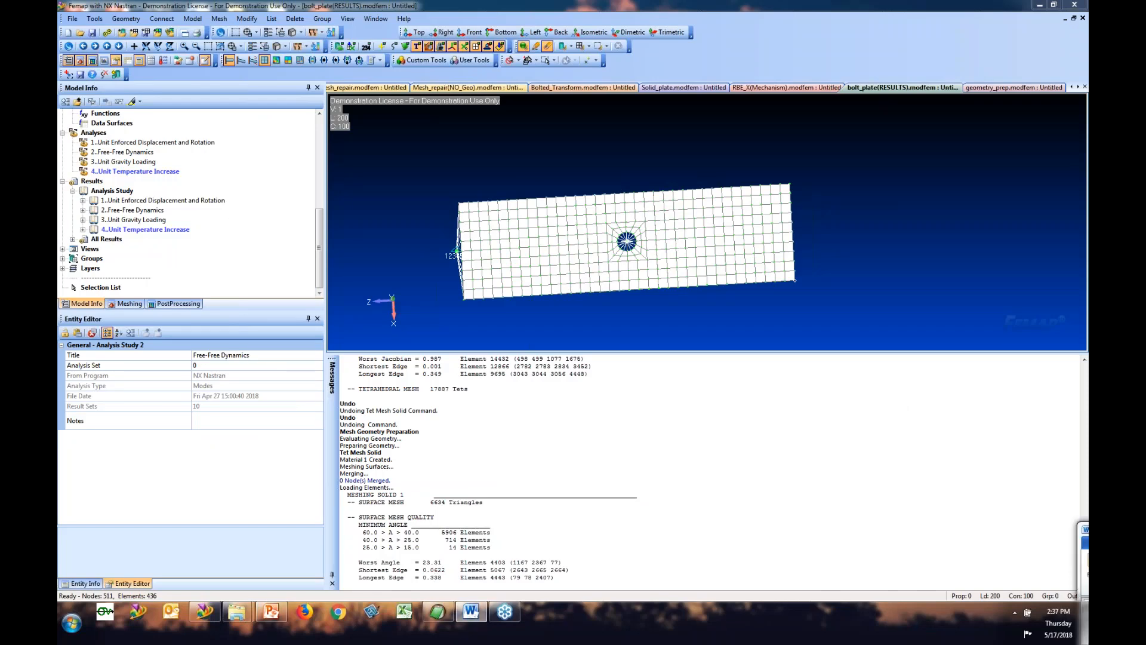
drag(1087, 529, 380, 7)
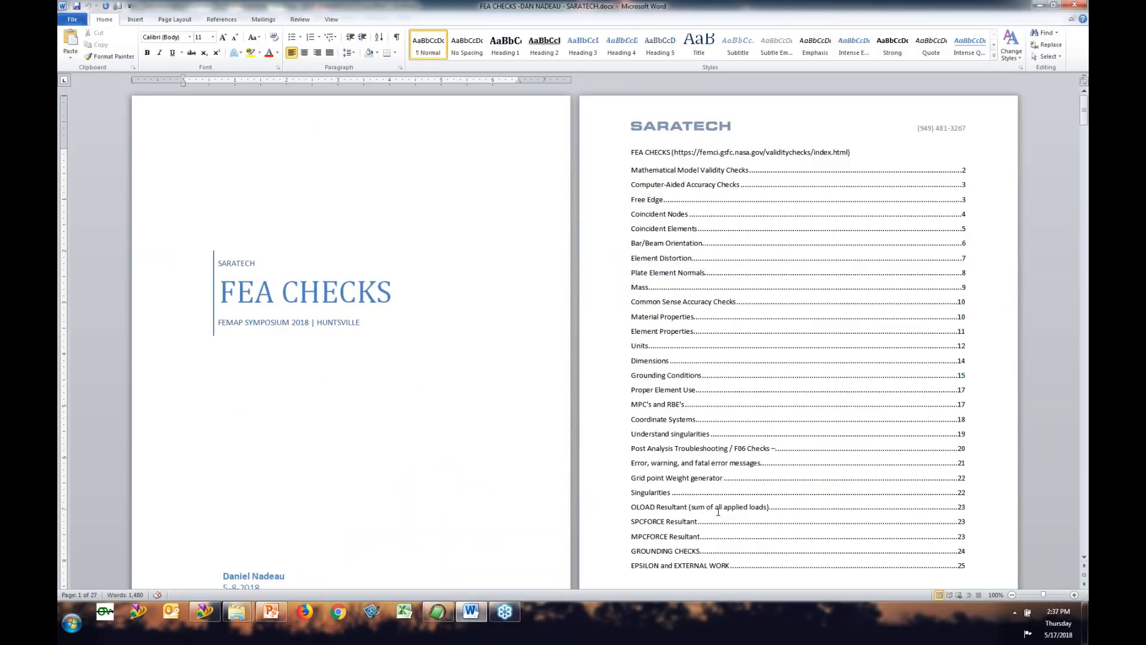
click(711, 167)
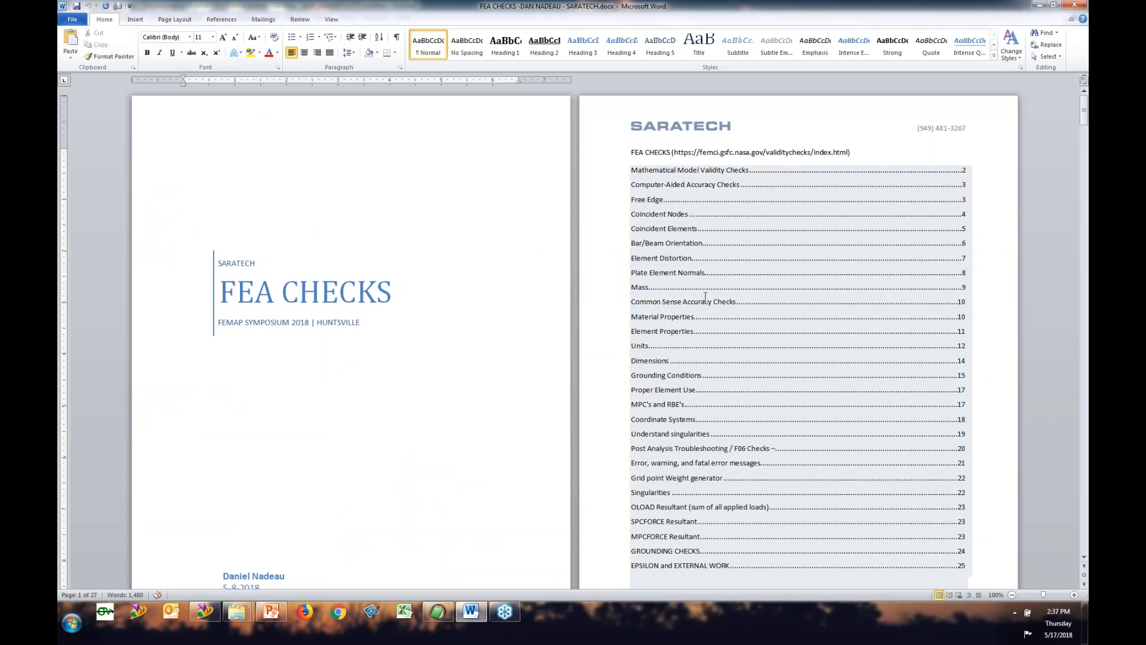
scroll(694, 403, down, 3)
scroll(694, 403, down, 7)
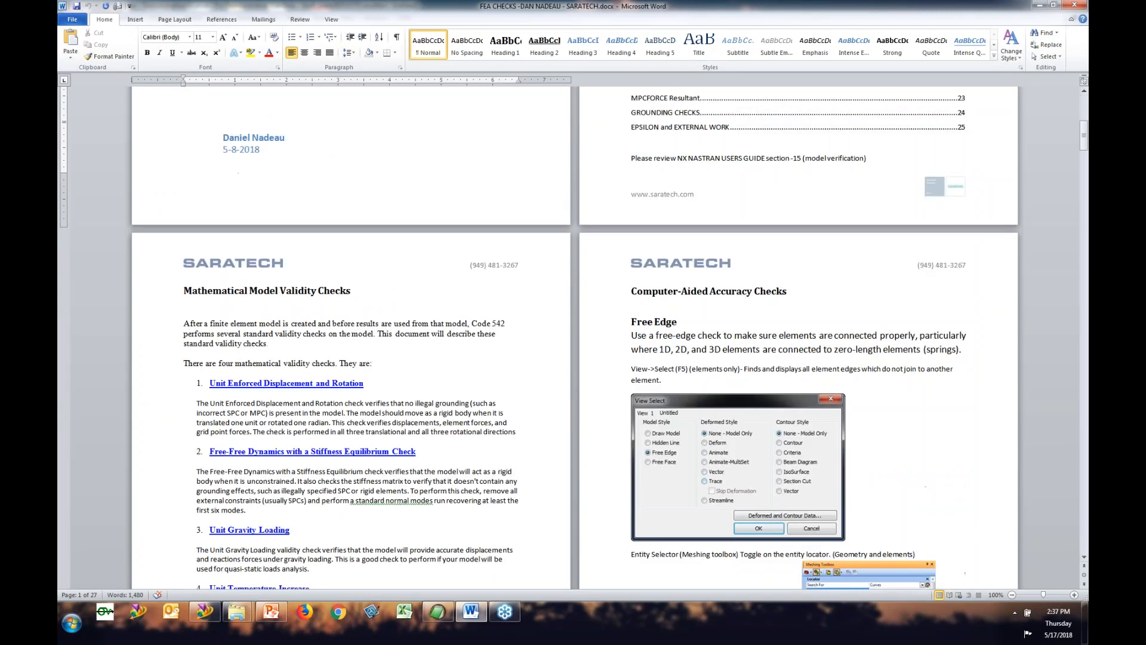
scroll(694, 404, down, 9)
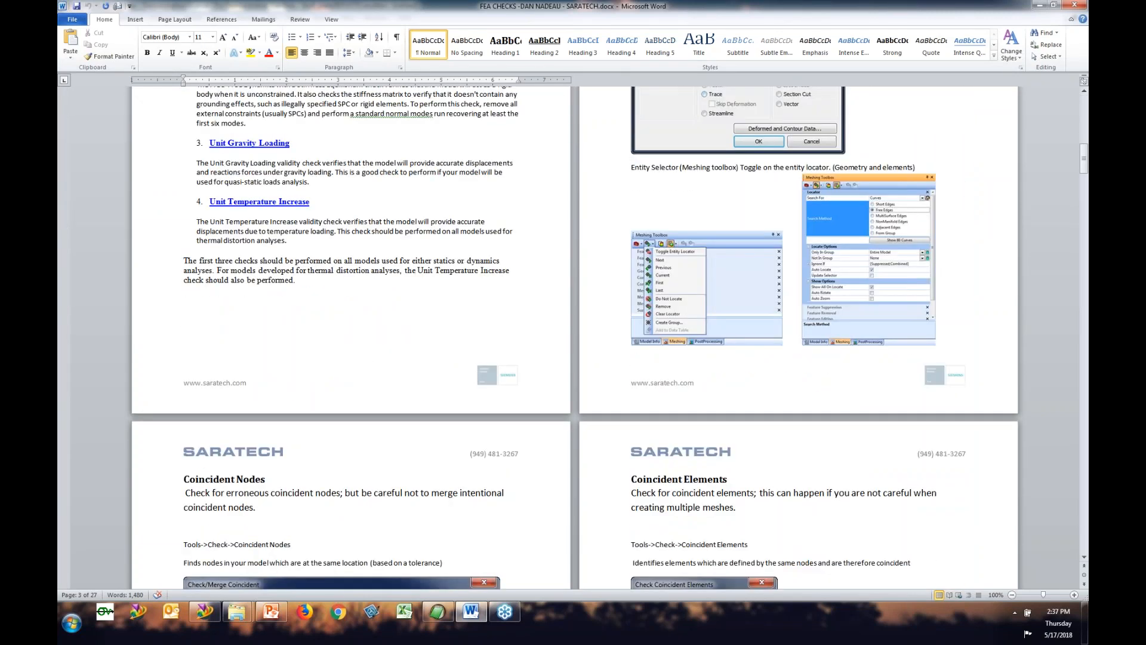
Step: Review the FEA CHECKS pages from Coincident Nodes and Elements through Bar/Beam Orientation, Element Distortion and mass properties
scroll(511, 276, down, 6)
scroll(671, 441, down, 3)
scroll(671, 440, down, 10)
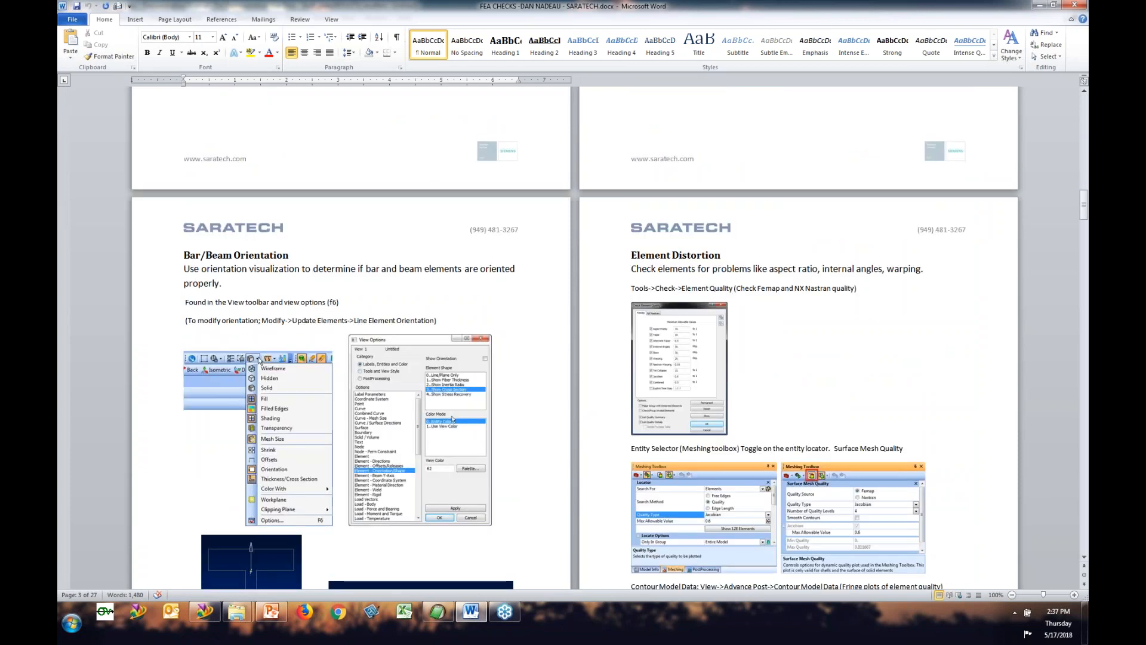
scroll(671, 440, down, 2)
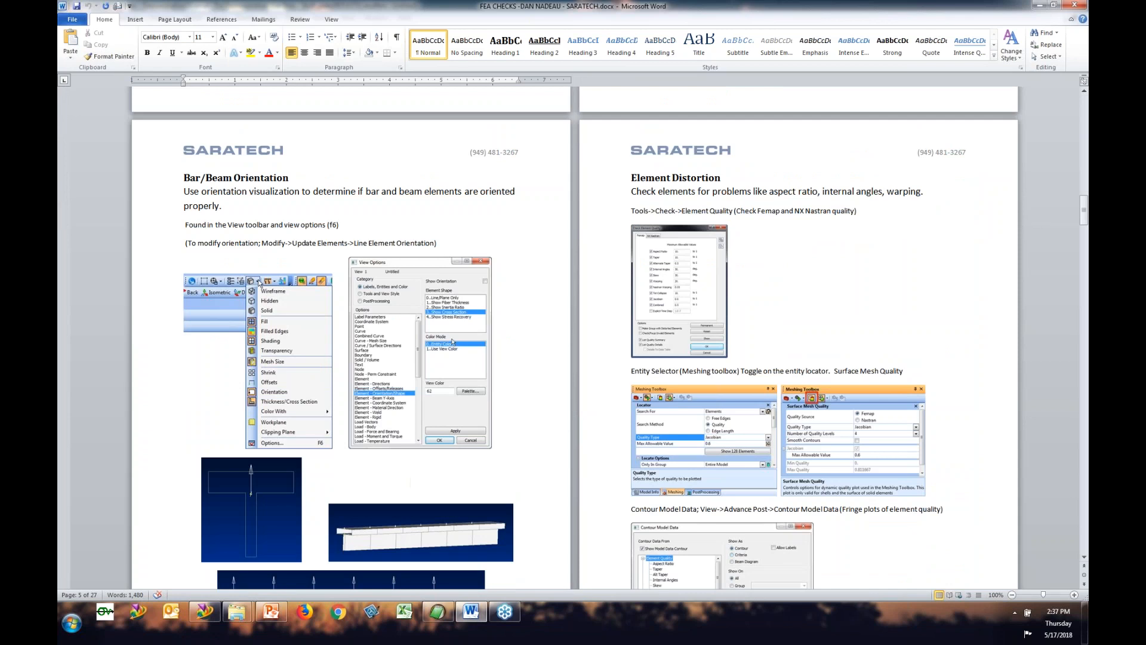
scroll(575, 338, down, 4)
scroll(575, 337, down, 18)
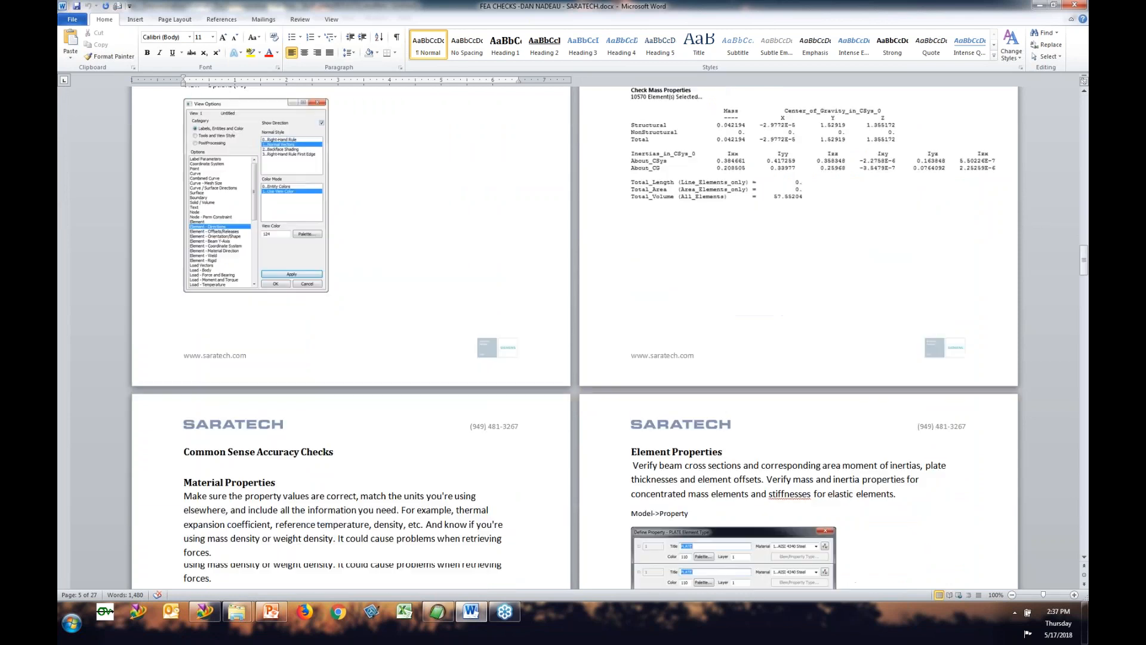
Step: Review the Material Properties, Element Properties and Units sections of the FEA CHECKS document and switch back to the PowerPoint presentation
scroll(575, 338, down, 3)
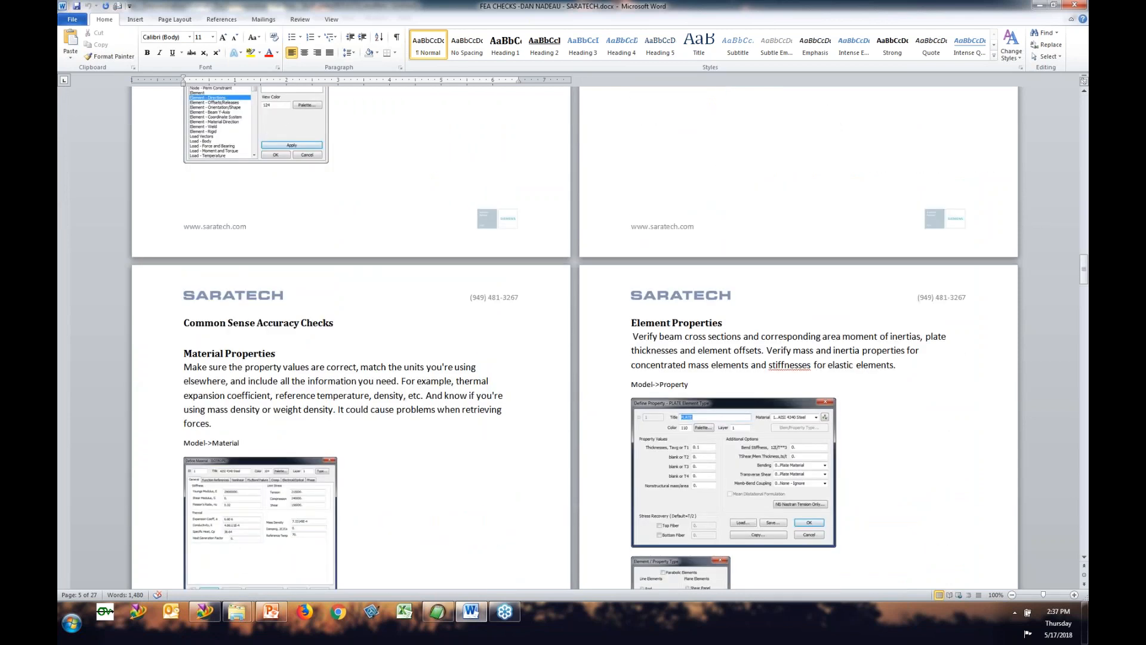
scroll(643, 360, down, 5)
scroll(644, 360, down, 6)
scroll(575, 338, down, 5)
scroll(934, 202, down, 1)
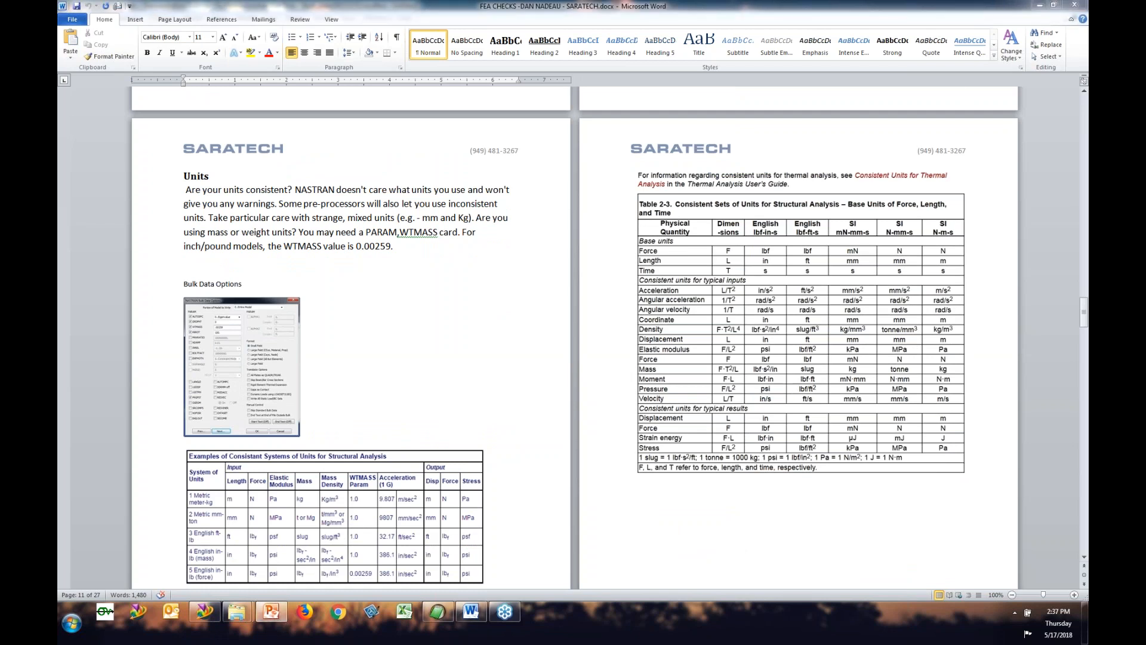
key(alt+Tab)
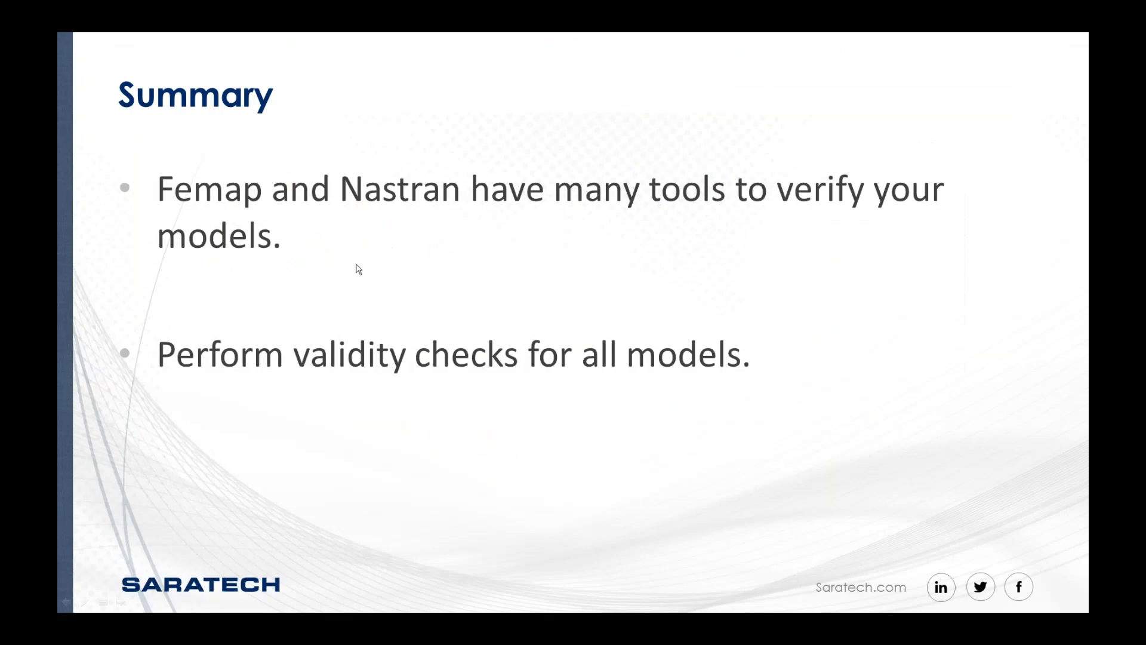